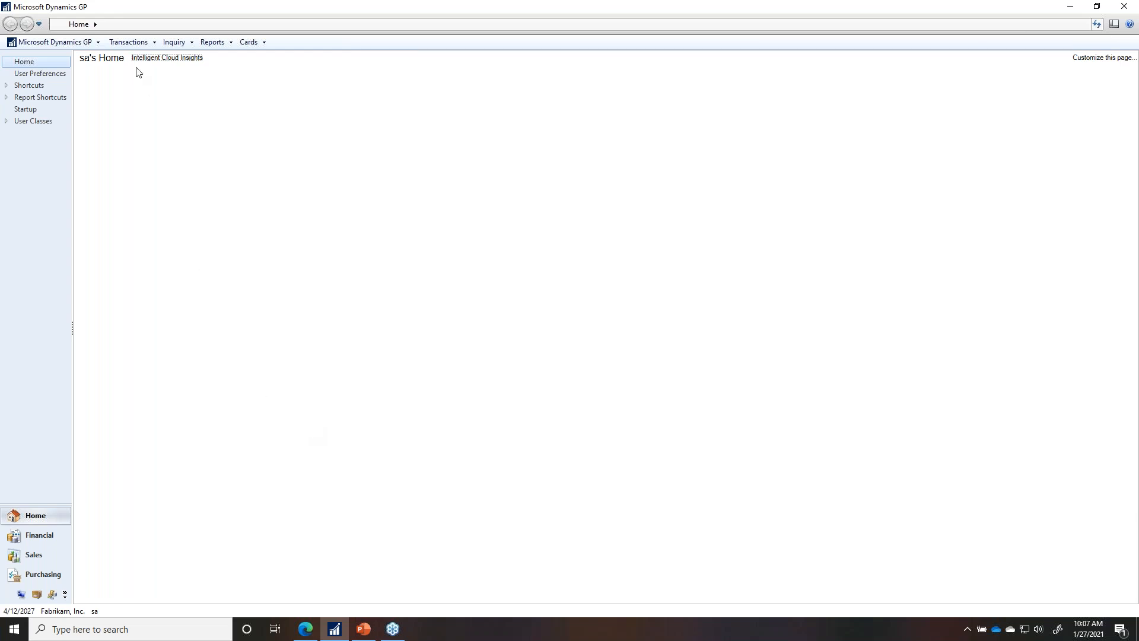
Step: Show journal entry 497 in Journal Entry Inquiry beside its $23,005.00 source payables invoice
click(171, 43)
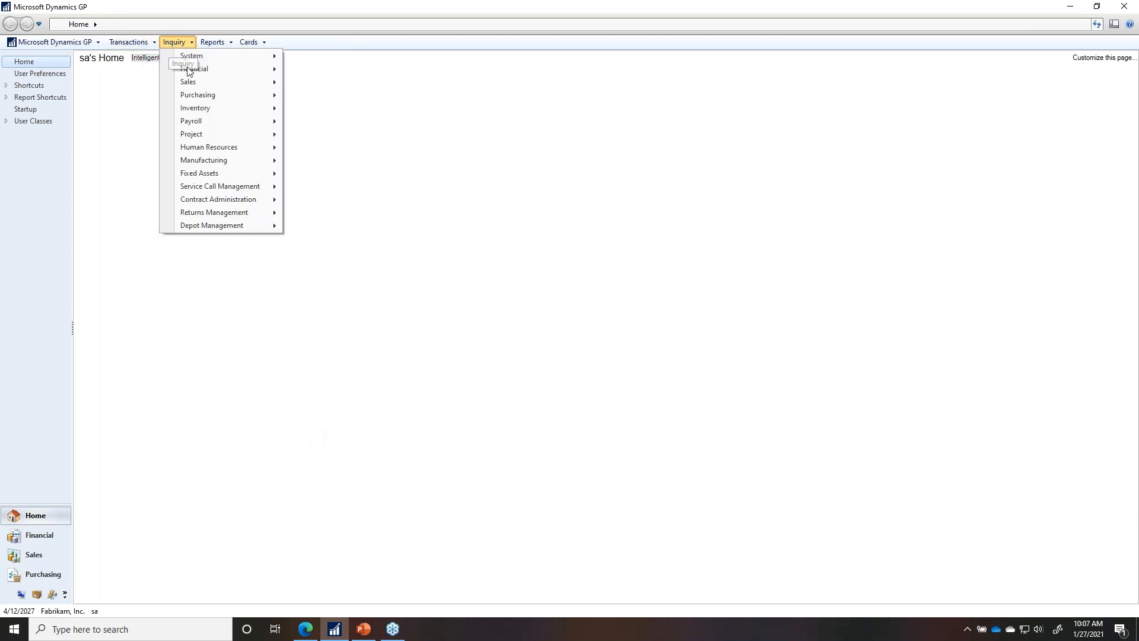
mouse_move(196, 69)
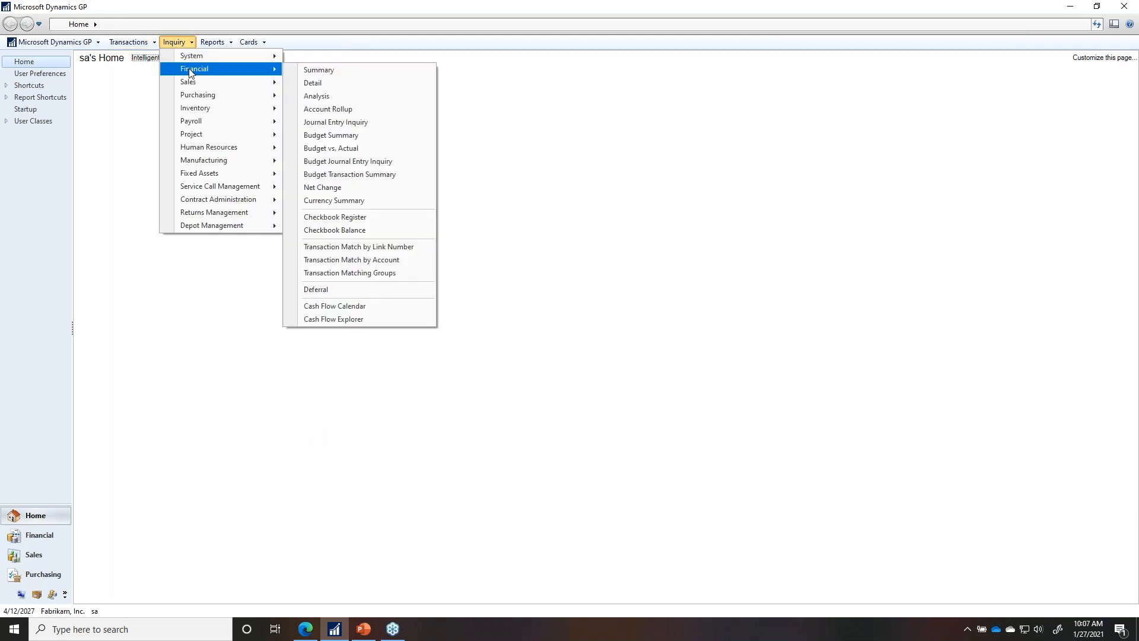
click(337, 124)
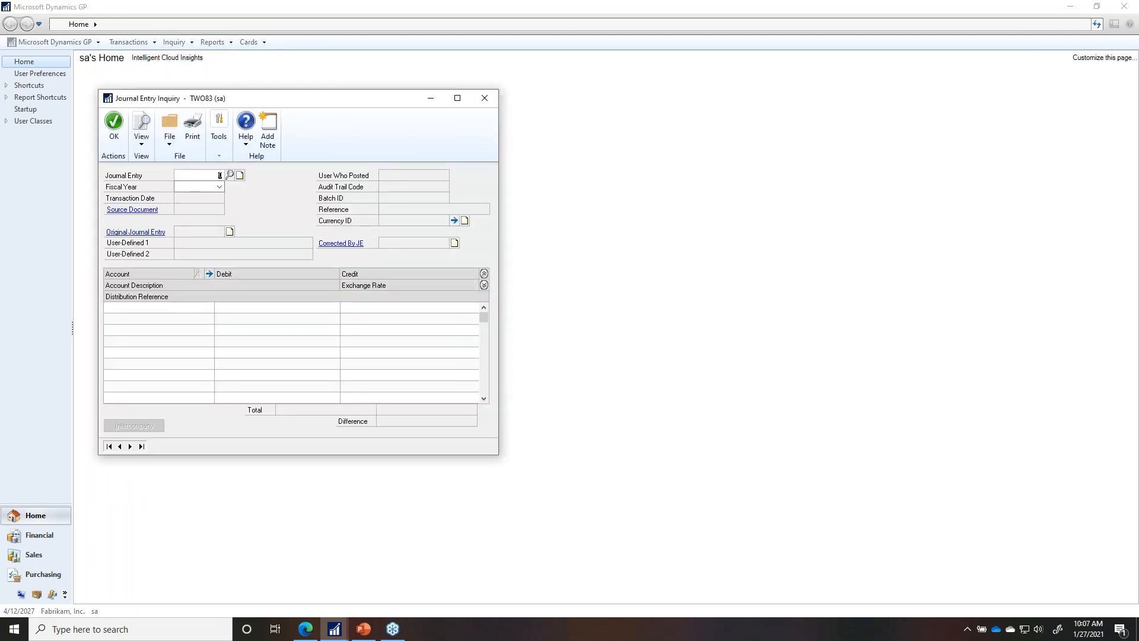
text(497)
key(Tab)
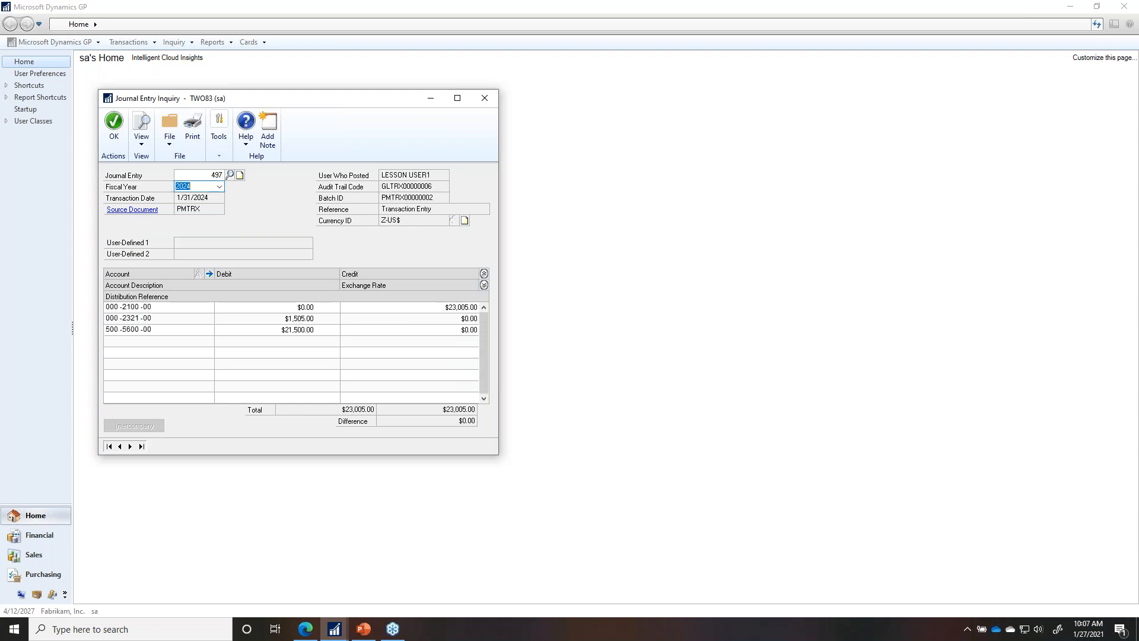
click(142, 211)
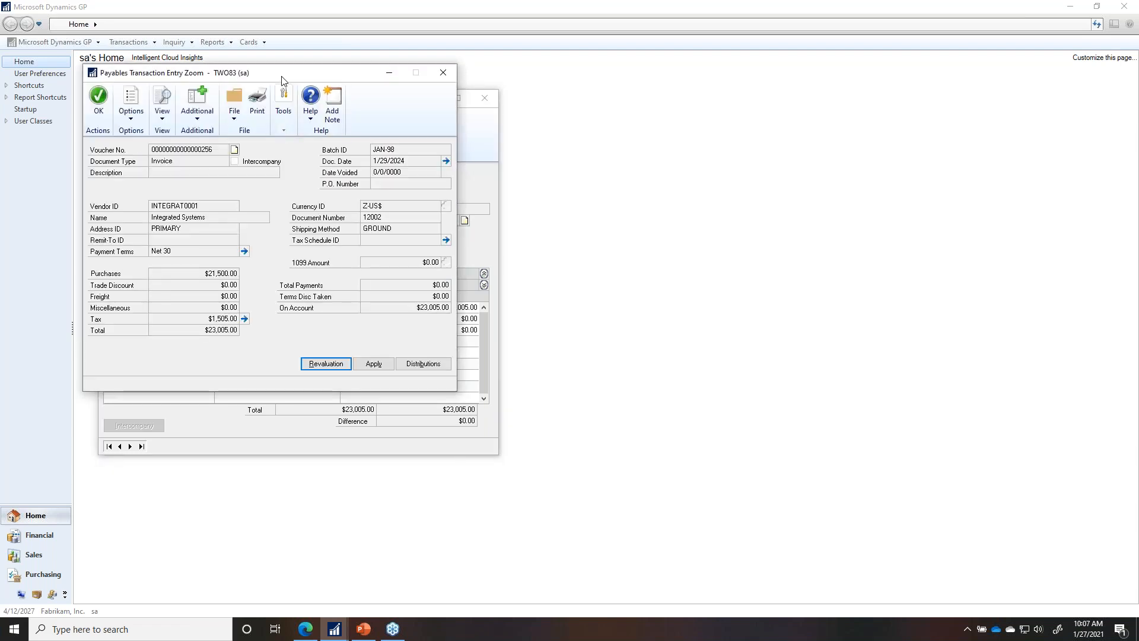
drag(607, 94, 729, 105)
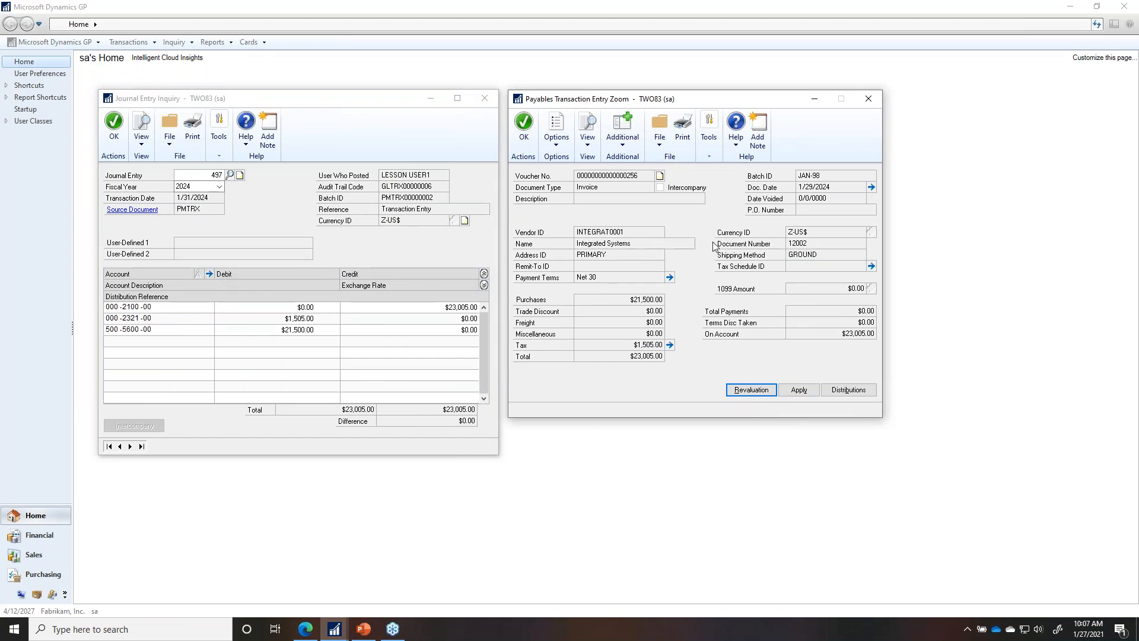
Step: Display the invoice's distributions: PURCH $21,500.00, TAXES $1,505.00, PAY credit $23,005.00
click(848, 389)
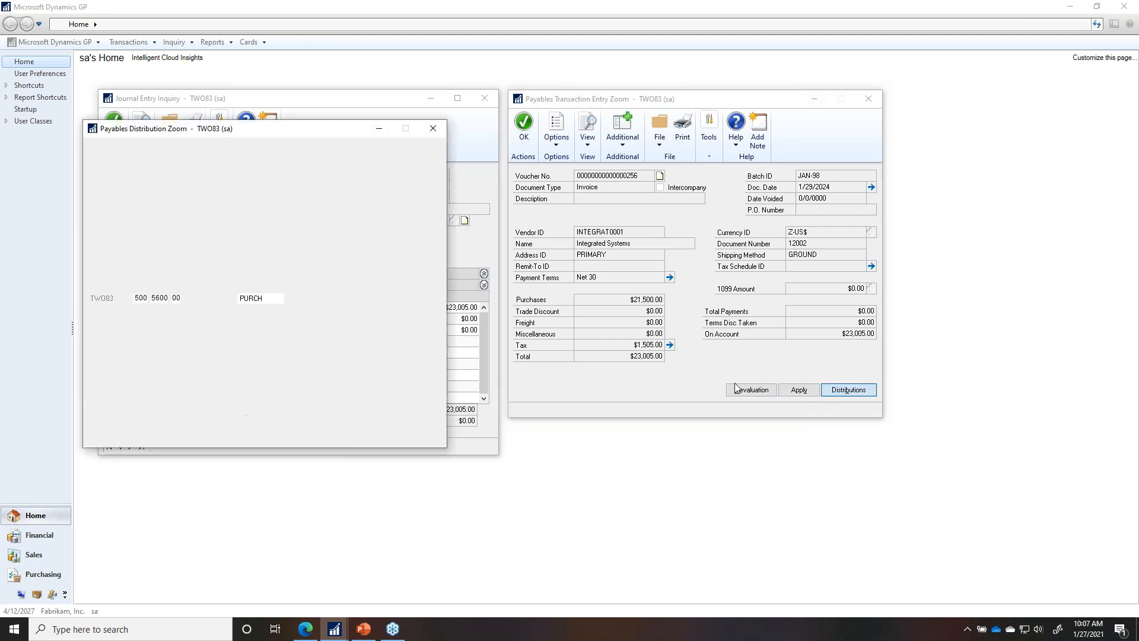
drag(310, 136, 769, 260)
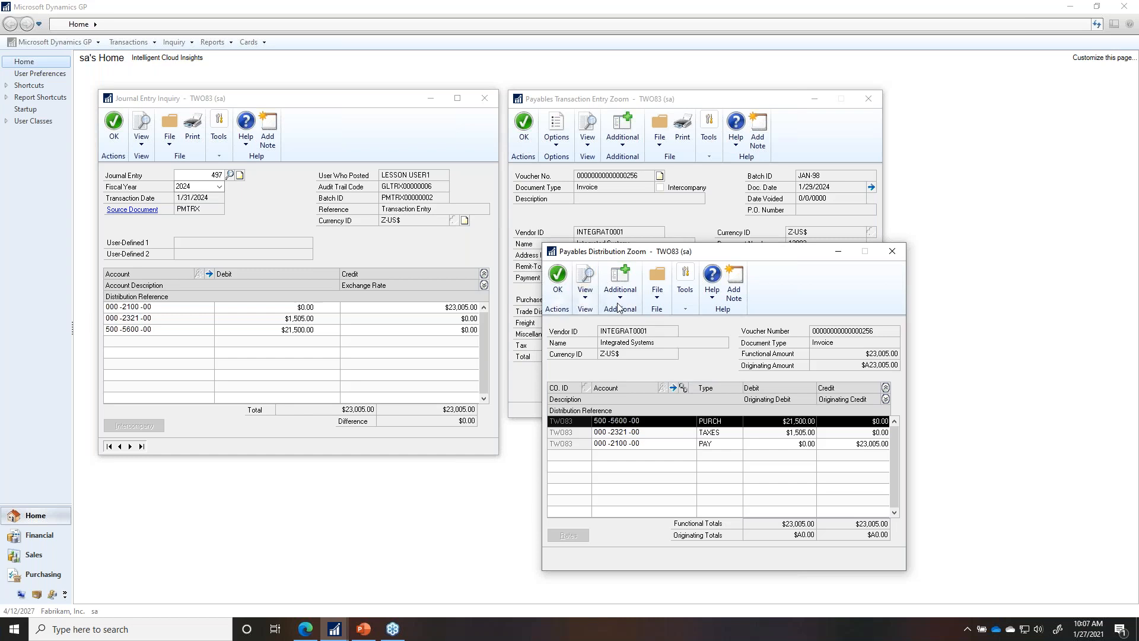
Step: Run Table Finder on Payables Distribution Zoom and compare its tables, including PM Distribution WORK OPEN
click(687, 310)
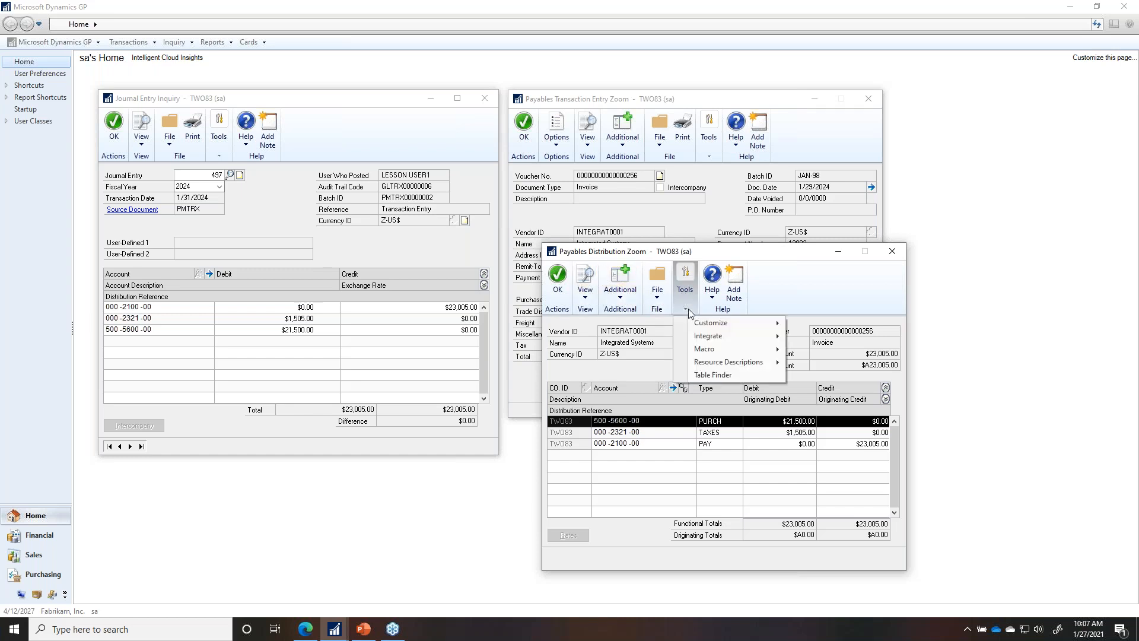
click(713, 375)
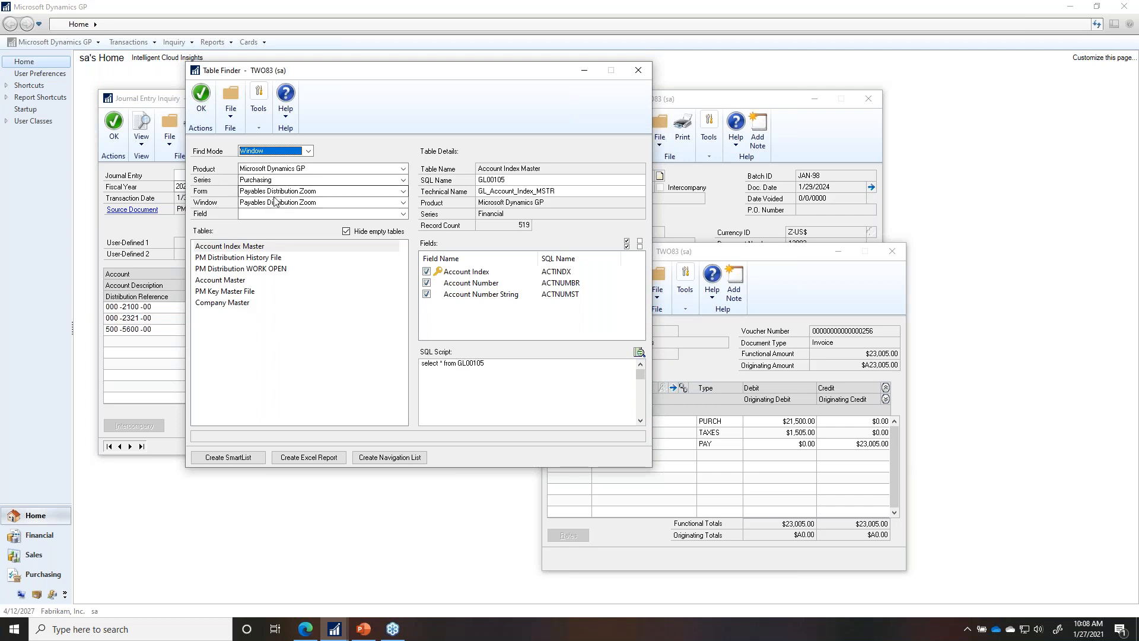
click(227, 305)
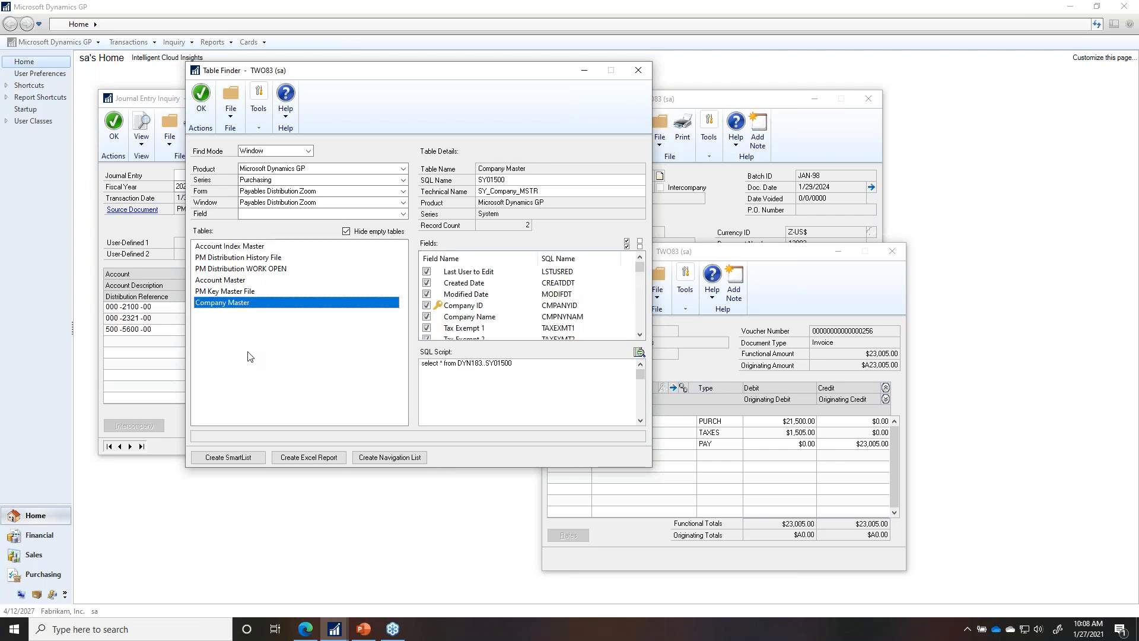
click(238, 283)
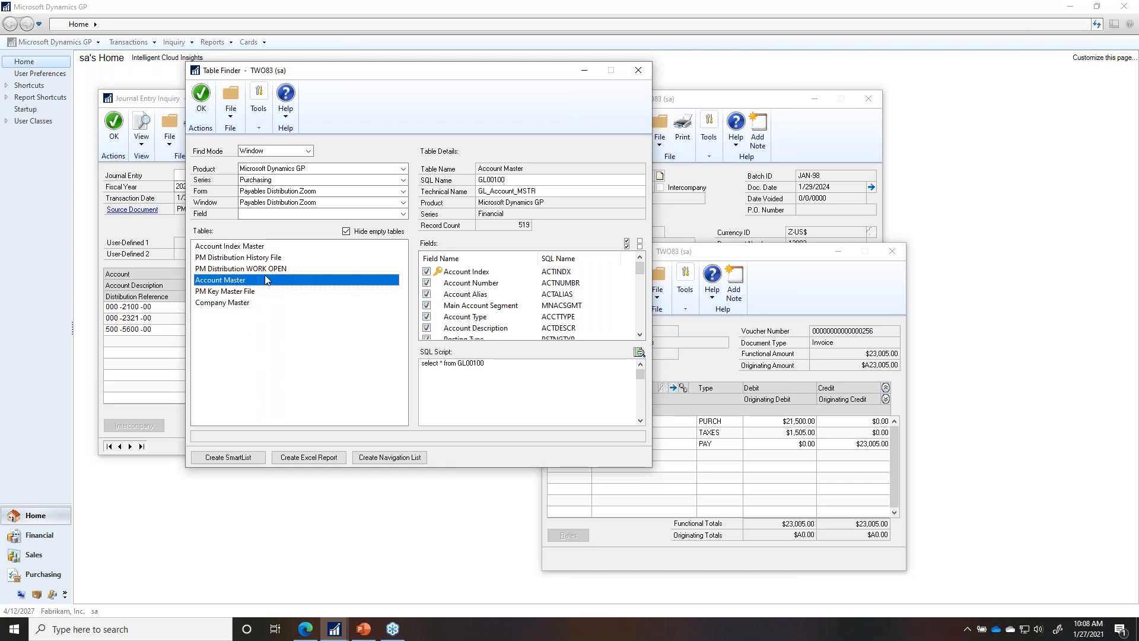
click(265, 270)
click(263, 259)
click(262, 272)
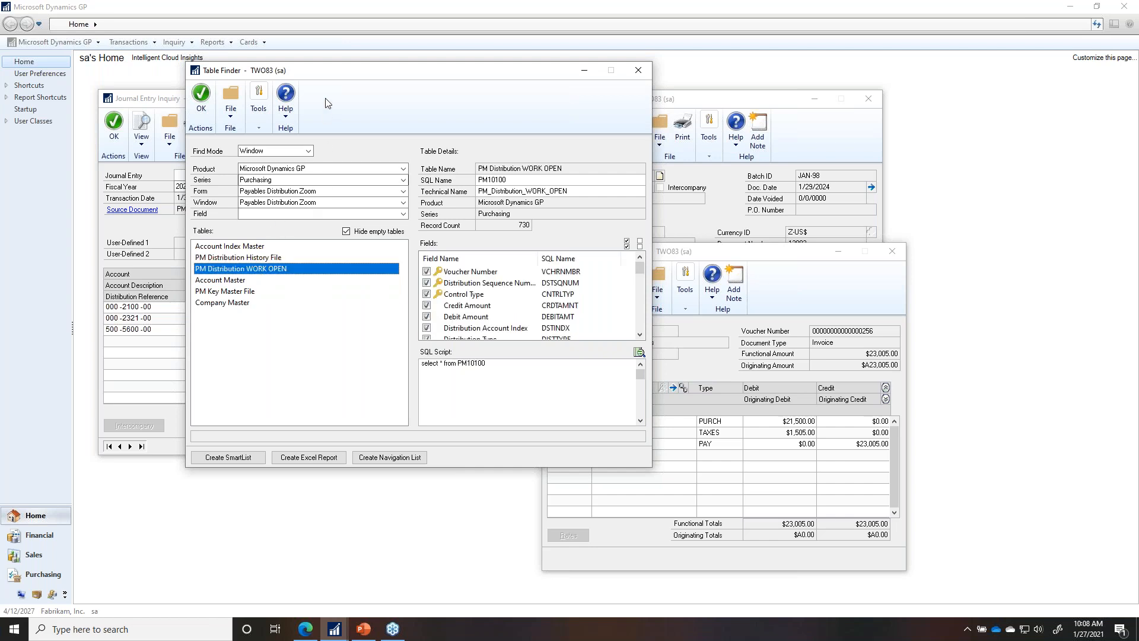
drag(323, 71, 205, 70)
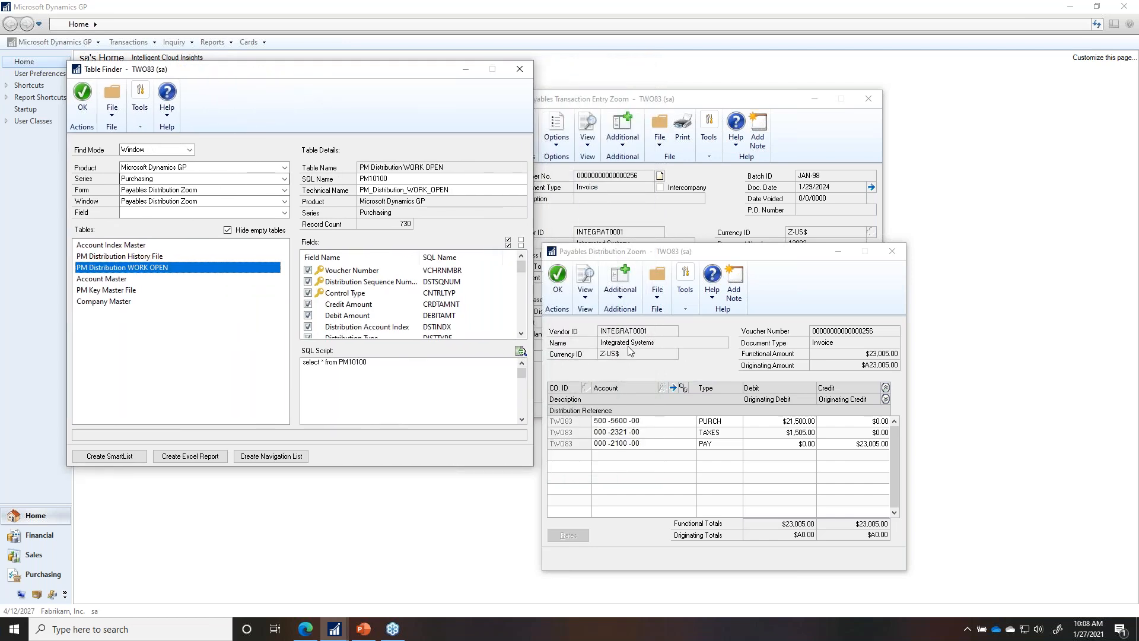
click(151, 213)
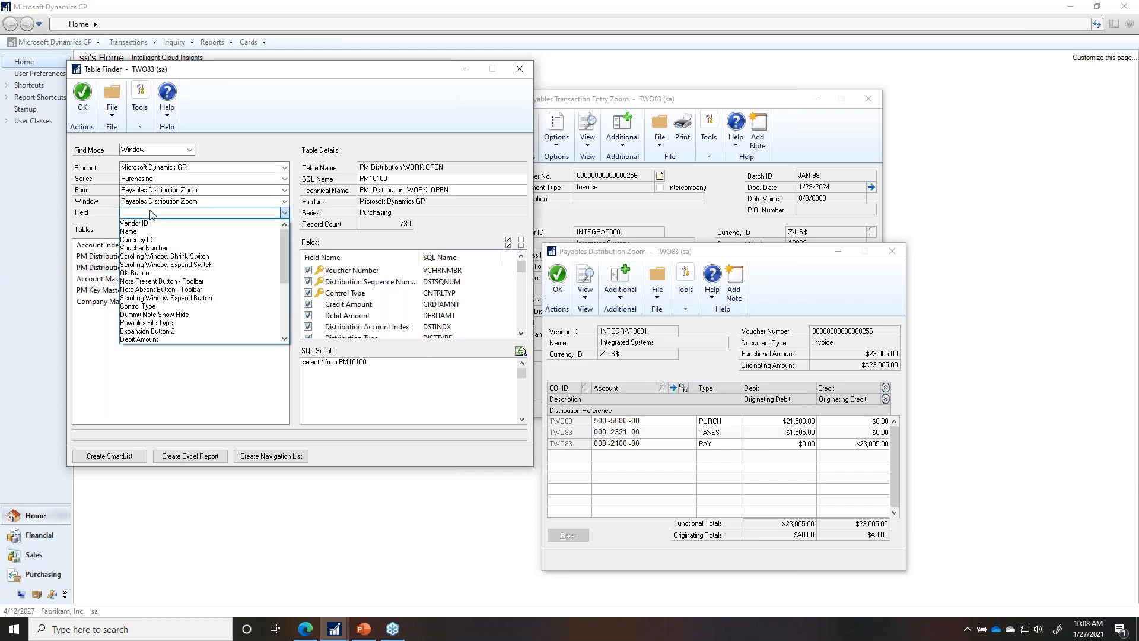
Step: Filter Table Finder by Voucher Number and select the PM Distribution WORK OPEN table
click(152, 248)
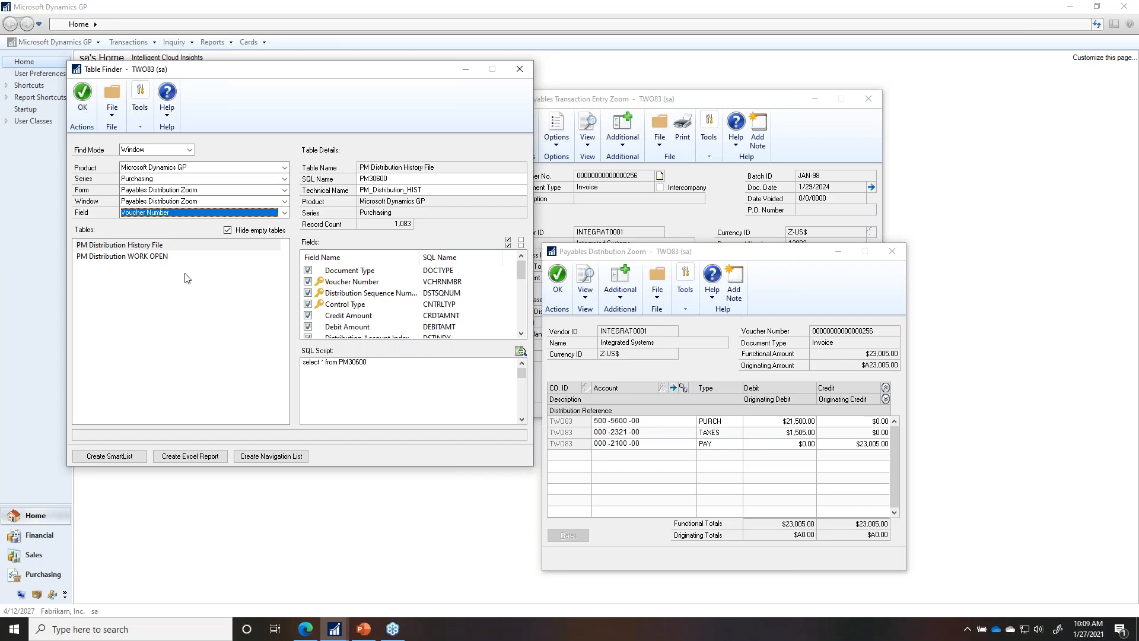
click(151, 261)
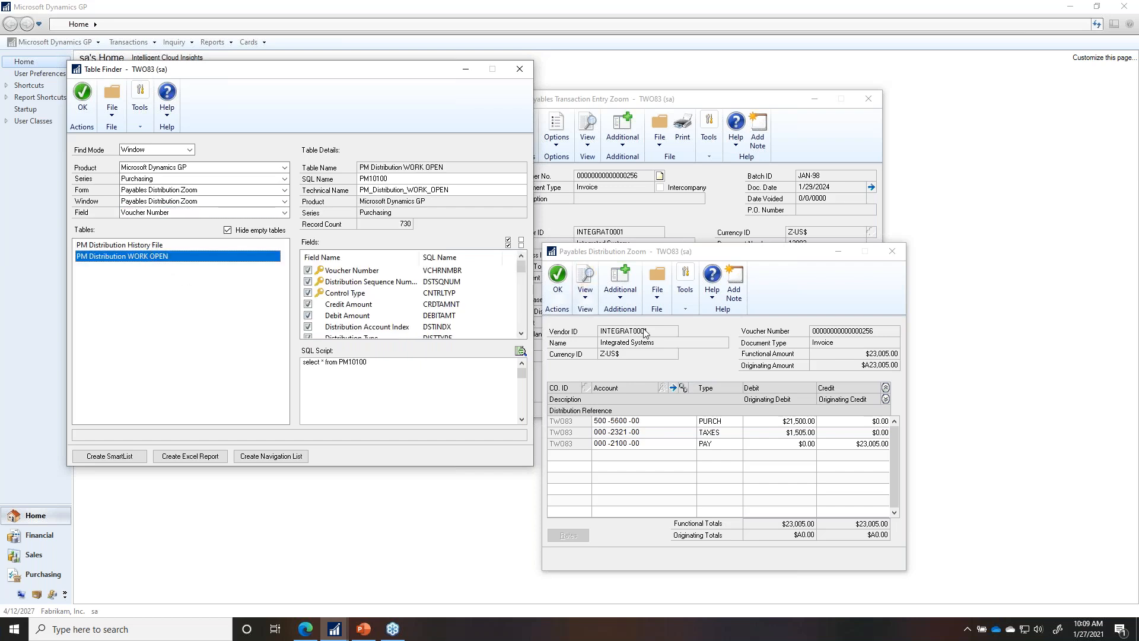
click(143, 246)
click(140, 257)
Step: Create and save SmartList ID DEMO, named 'SLB Demo', from PM Distribution WORK OPEN
click(122, 458)
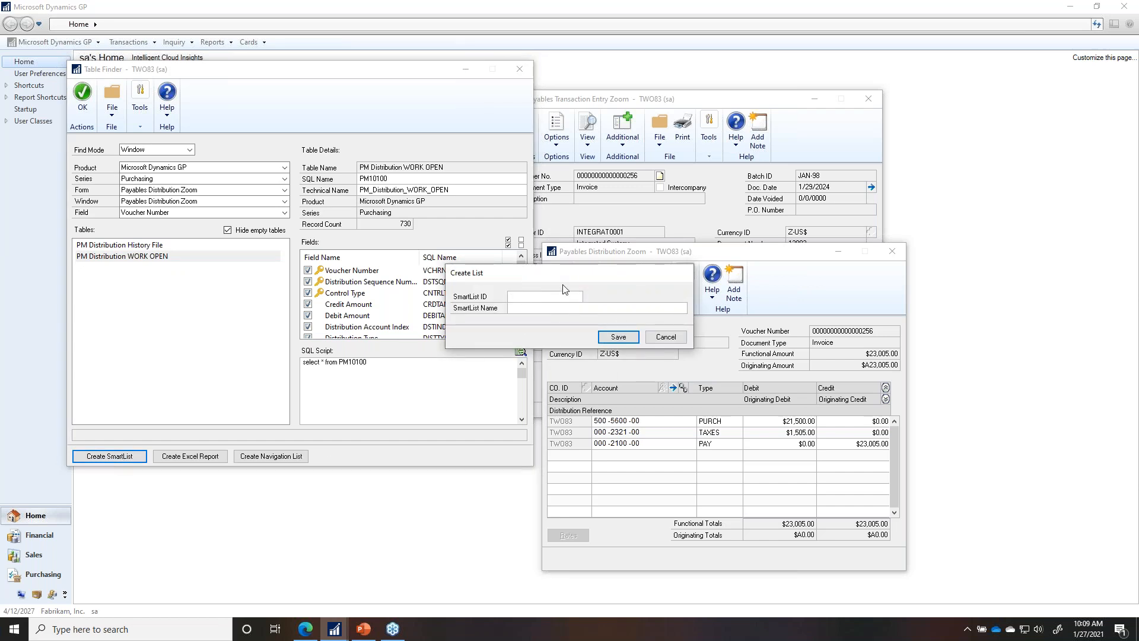
text(DEMO)
text(SL)
text(B Demo)
click(625, 338)
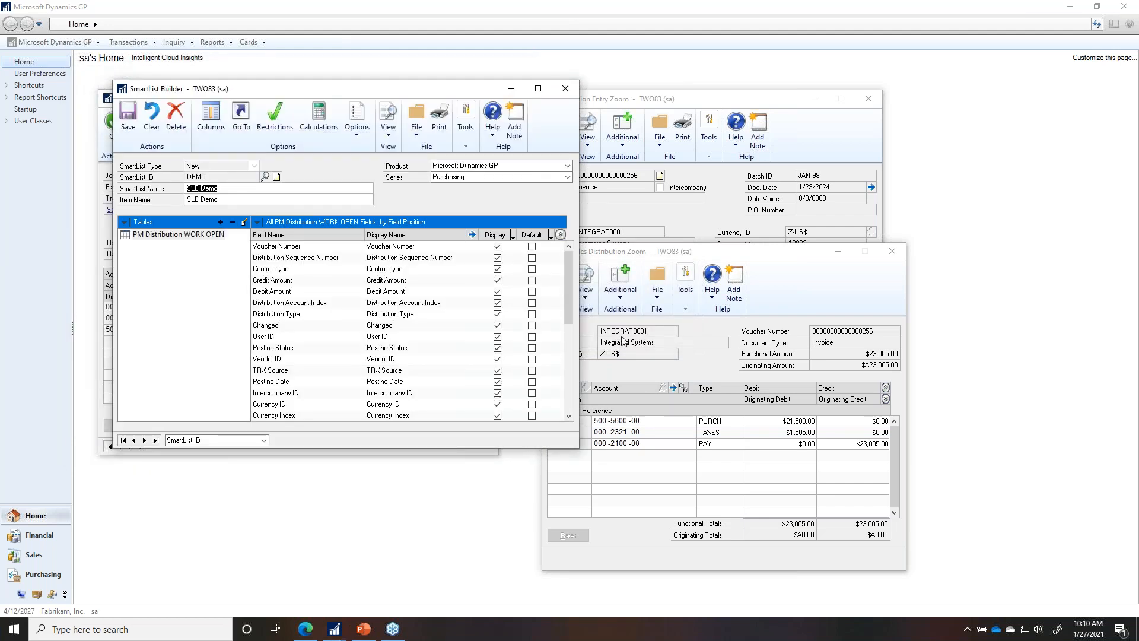
Step: Mark Voucher Number, Credit Amount, Debit Amount and Vendor ID as defaults, then save SLB Demo
drag(363, 97, 501, 137)
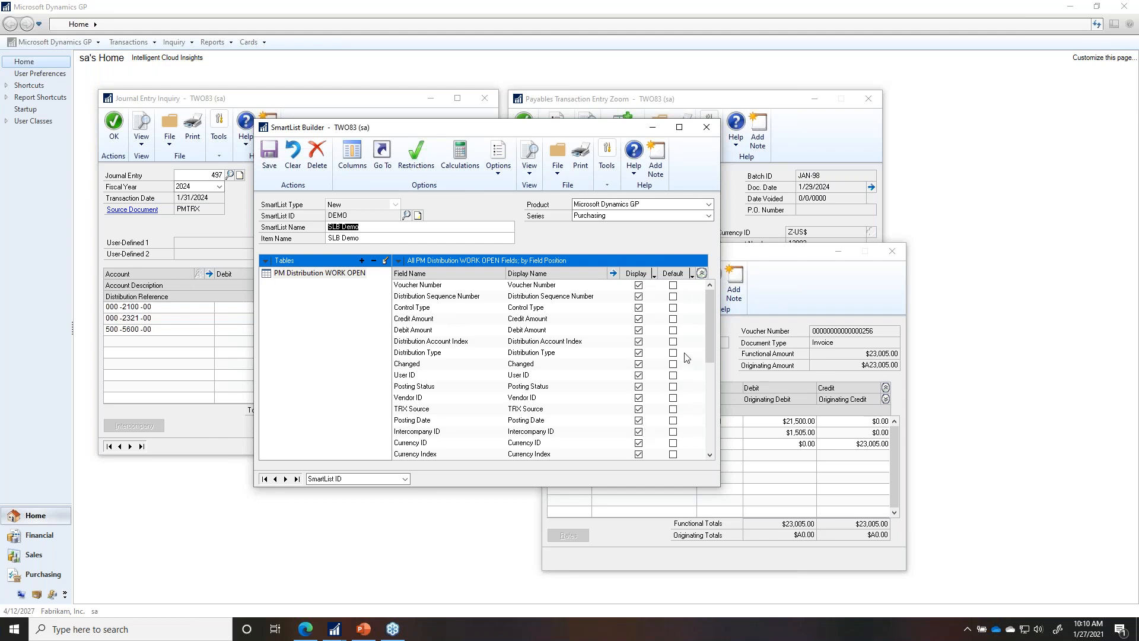
click(672, 286)
click(673, 319)
click(673, 330)
click(673, 398)
click(268, 155)
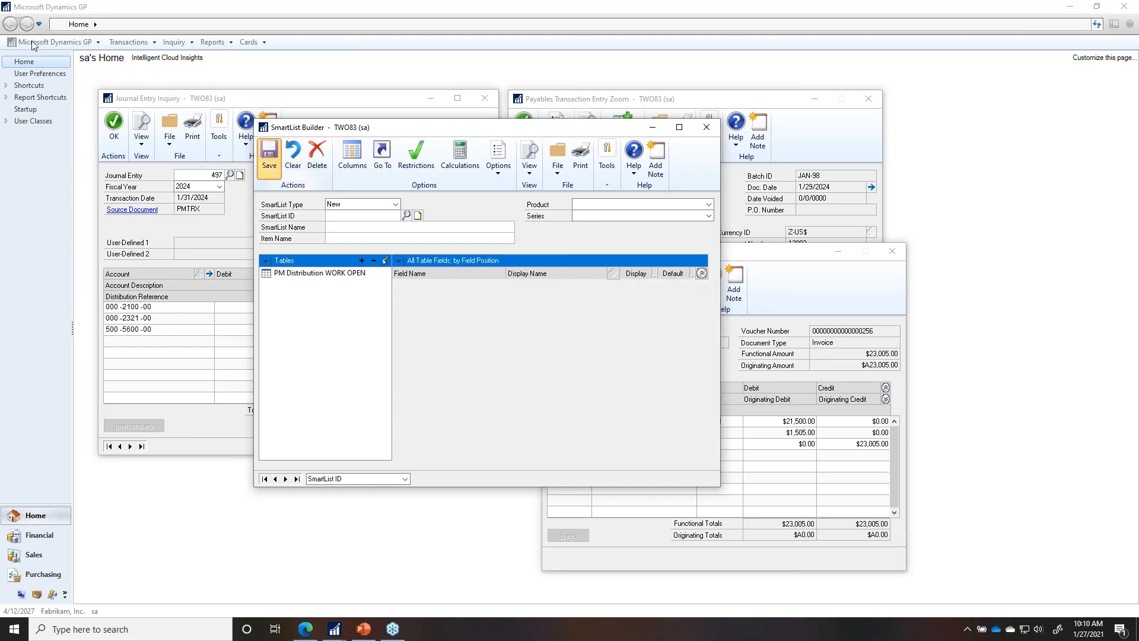
Step: Close all windows, open SmartList and accept the pending SmartList Builder changes
click(55, 42)
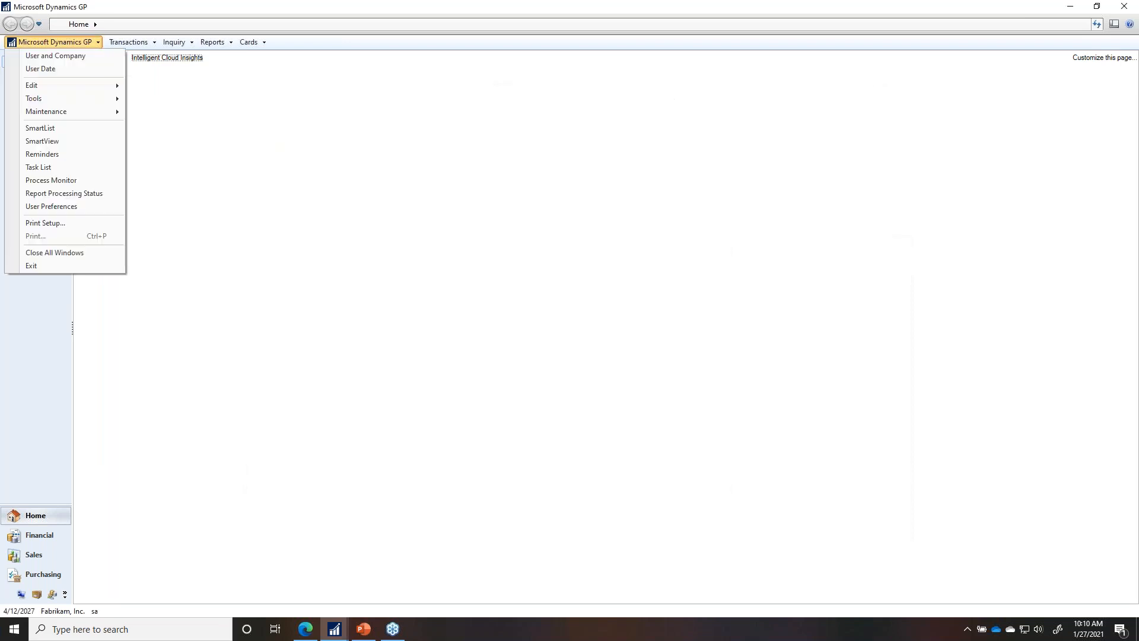
click(46, 127)
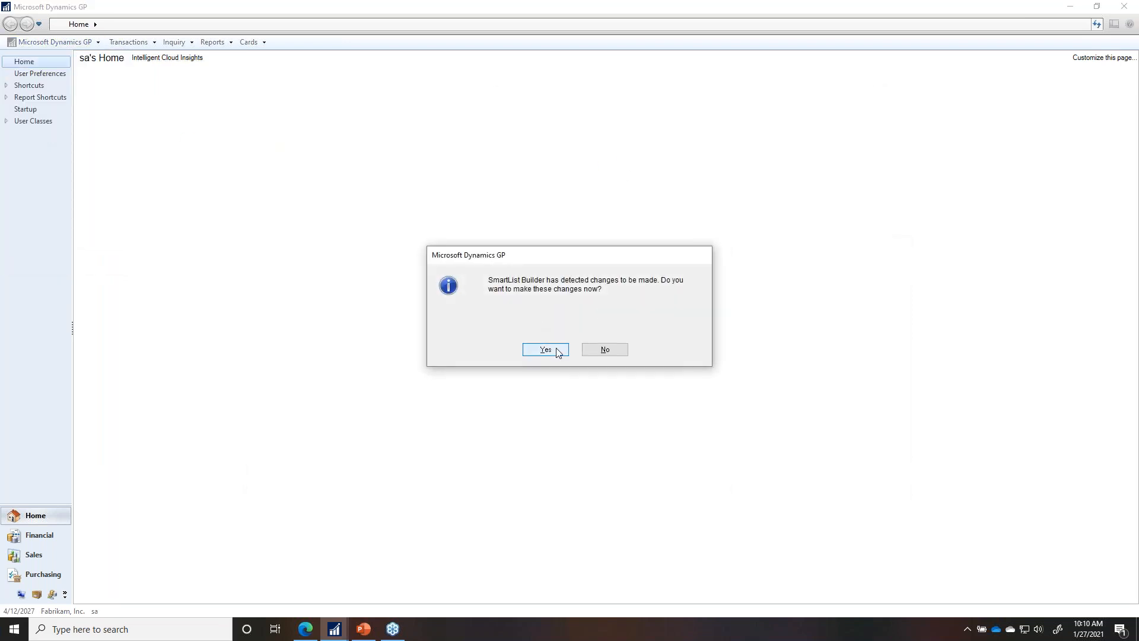
click(545, 350)
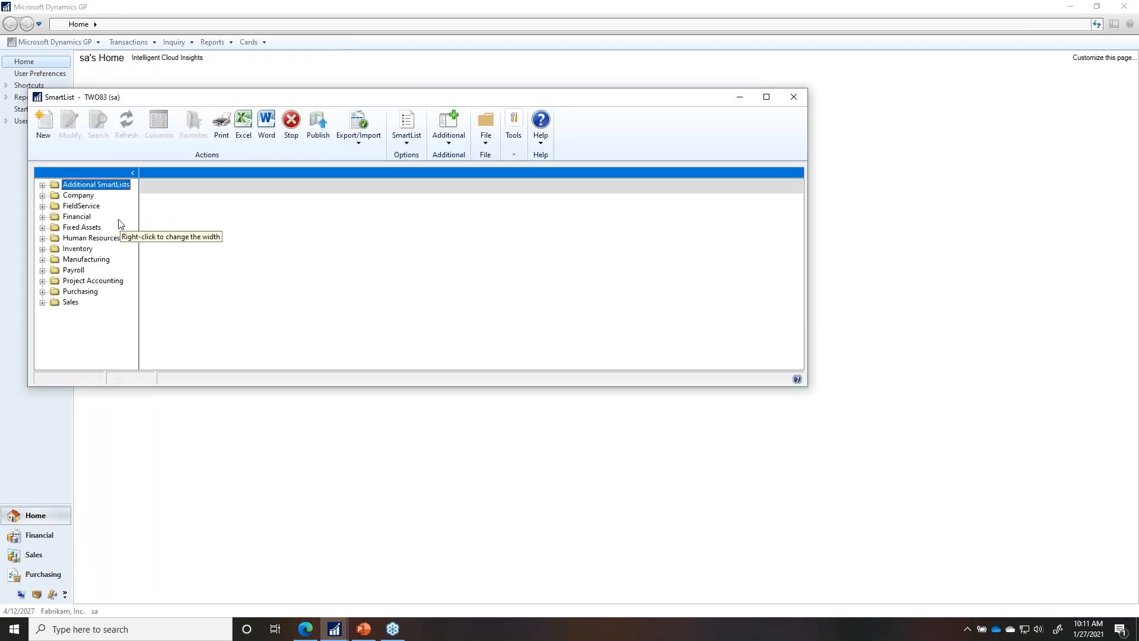
Step: Open SLB Demo under the Purchasing folder and maximize the SmartList window
click(43, 292)
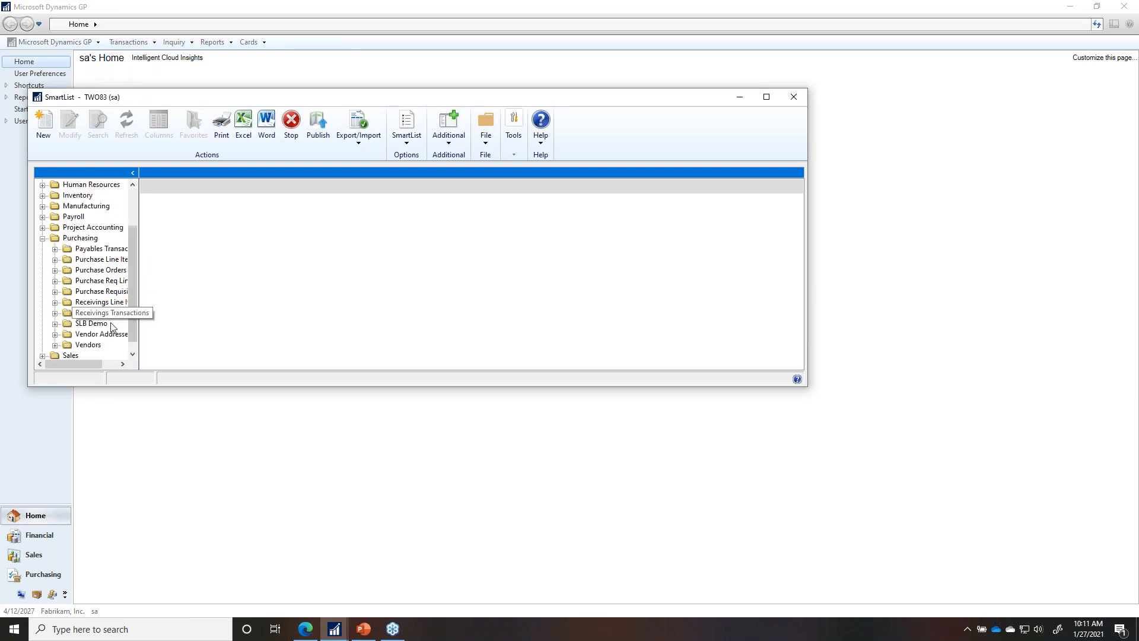
click(91, 323)
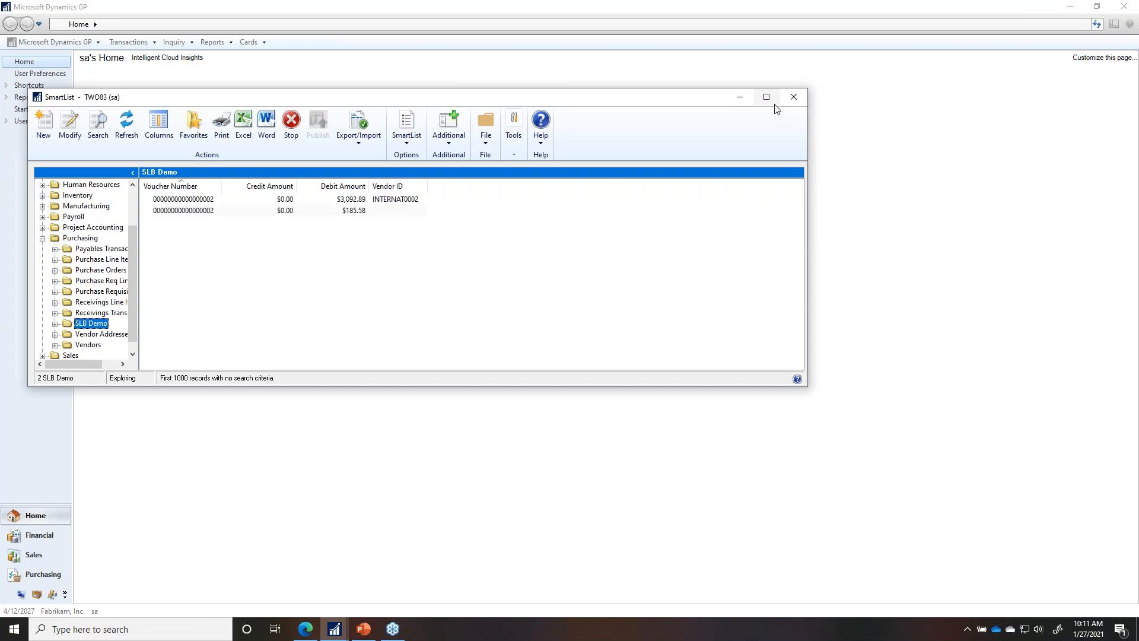
click(767, 97)
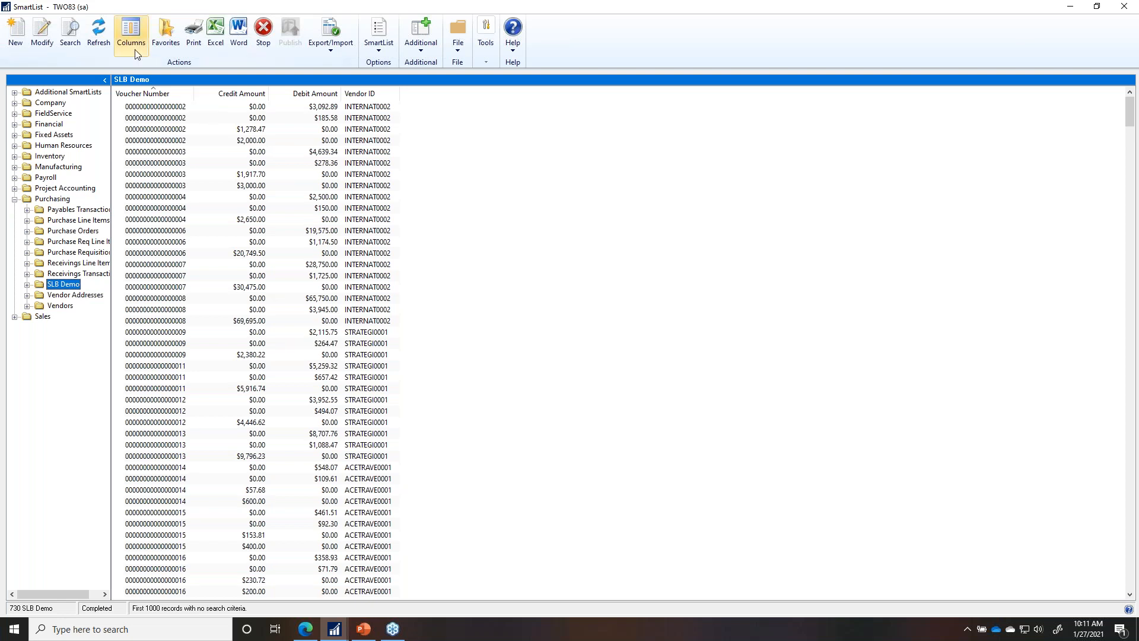
click(130, 33)
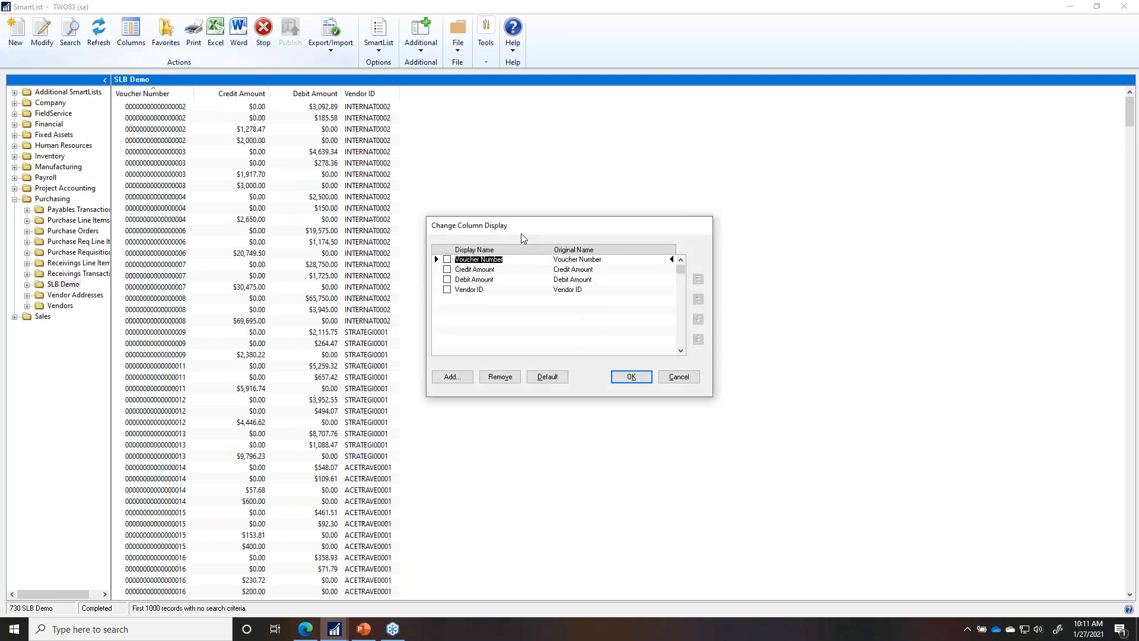
click(452, 378)
click(658, 391)
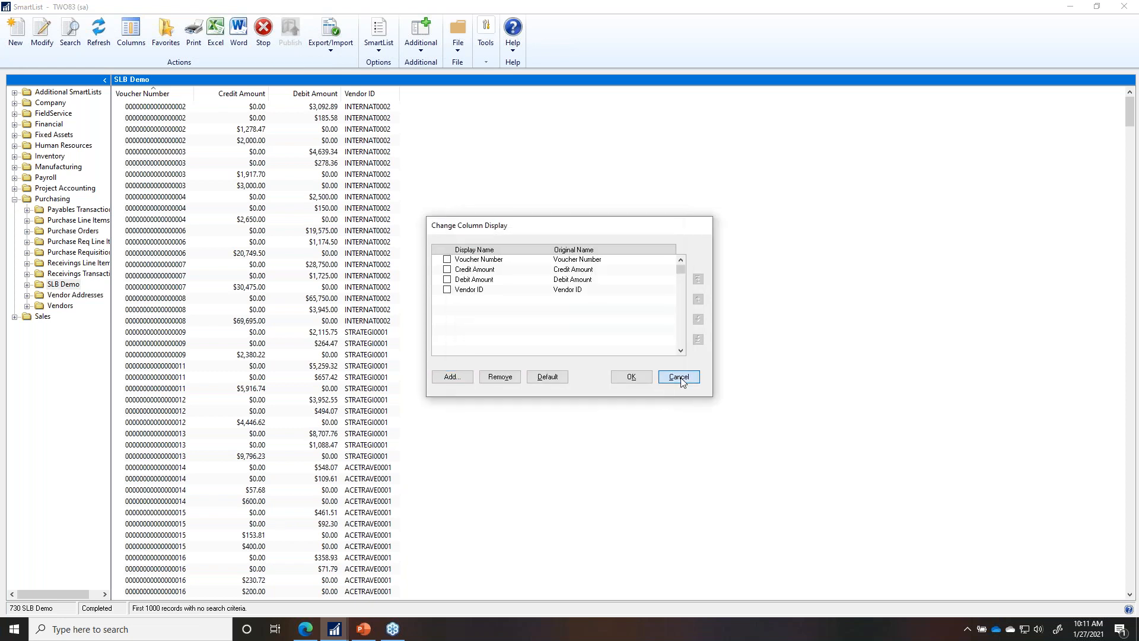
click(680, 377)
click(168, 37)
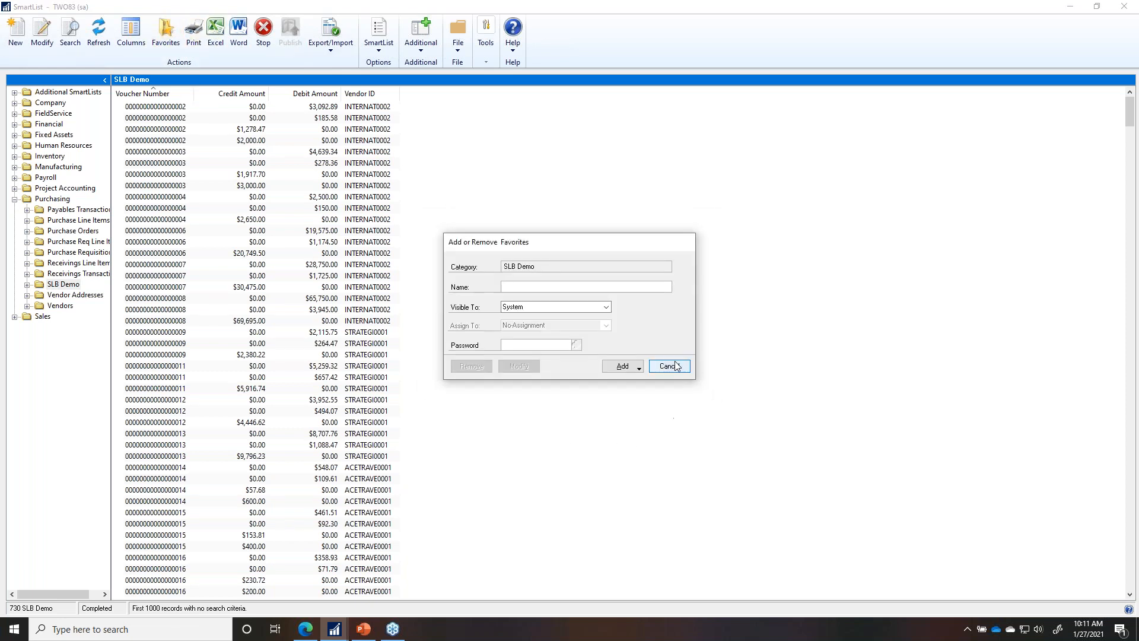
click(667, 366)
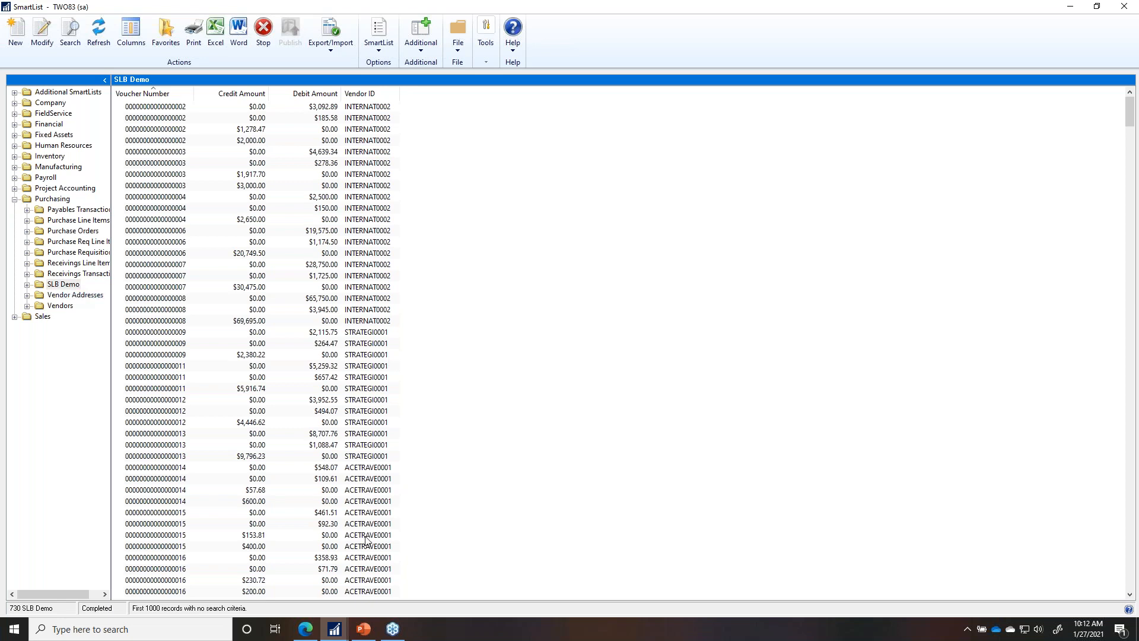
mouse_move(335, 629)
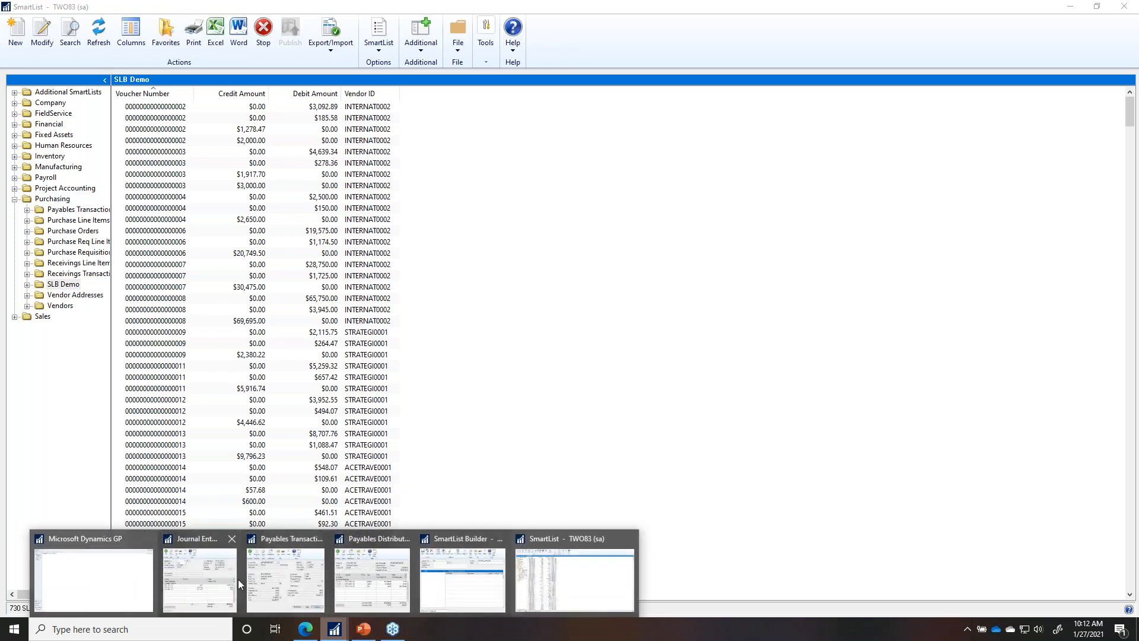
Step: Show the 'What data can we use' slide in the PowerPoint slide show
click(364, 629)
key(Left)
key(Left)
key(Right)
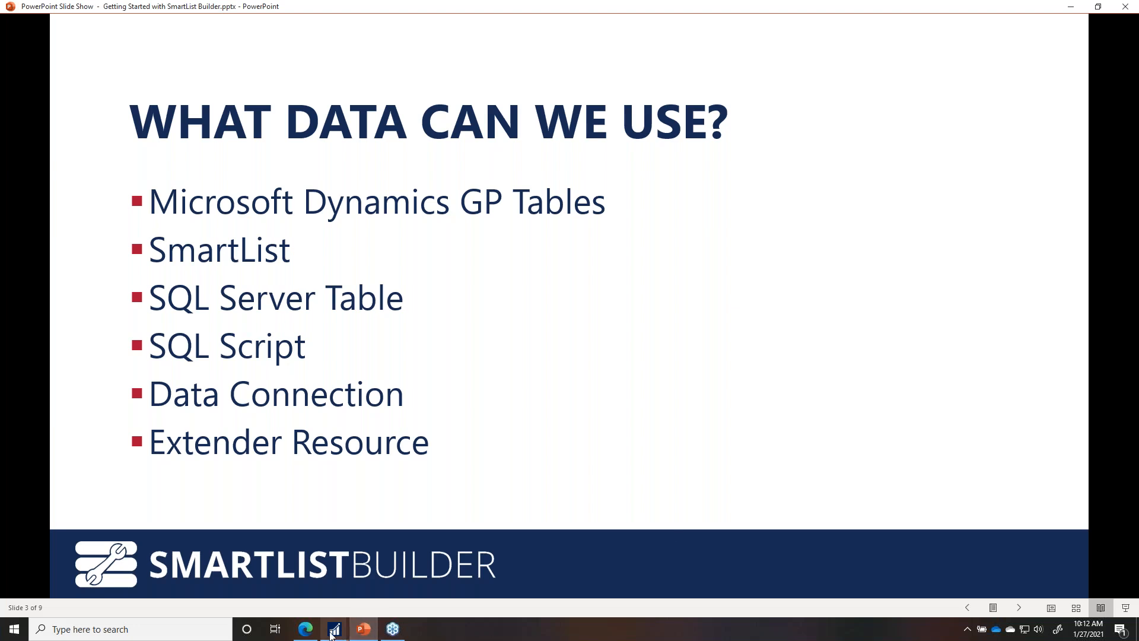
Step: Return to SmartList and open the SLB Demo list in SmartList Builder
mouse_move(332, 633)
click(122, 603)
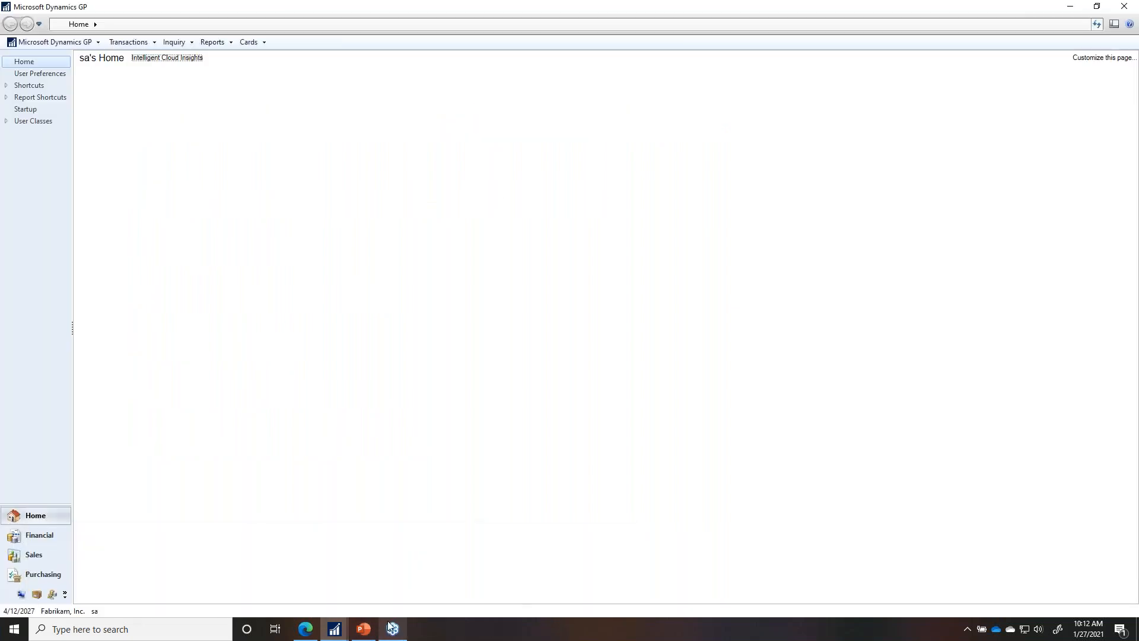
click(561, 570)
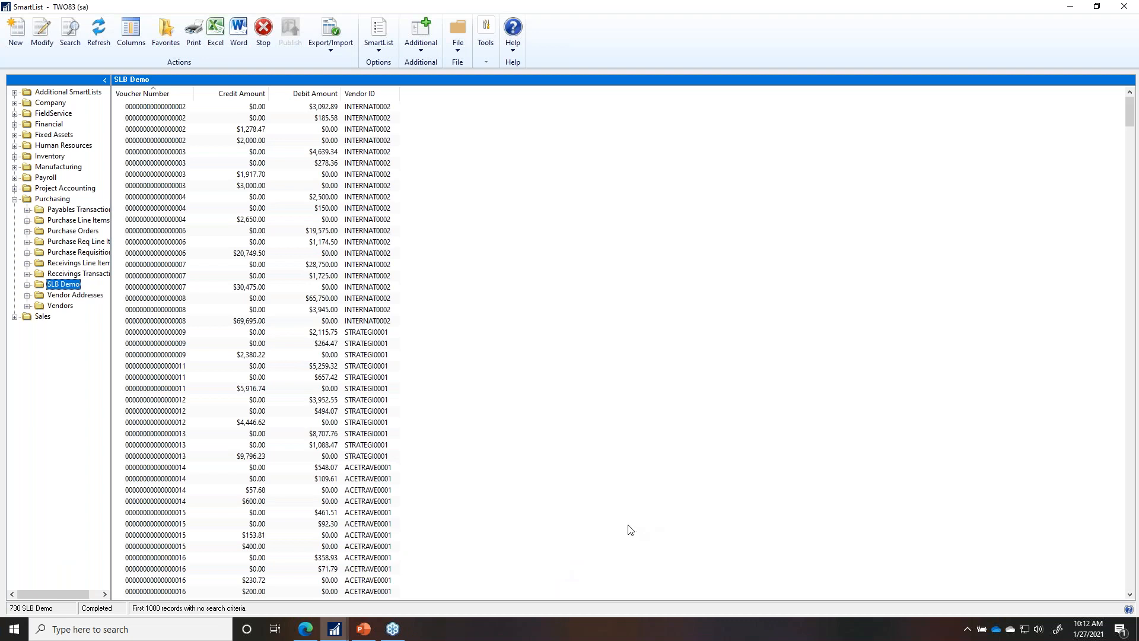
click(41, 33)
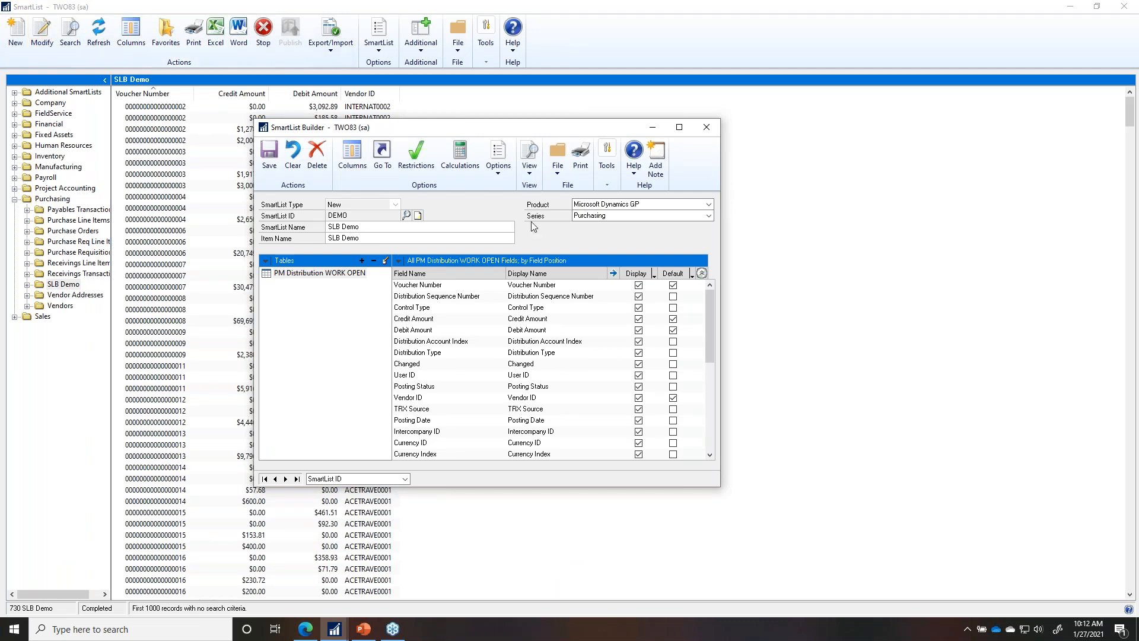
Step: Bring voucher 256's Payables Distribution Zoom window to the front
click(334, 629)
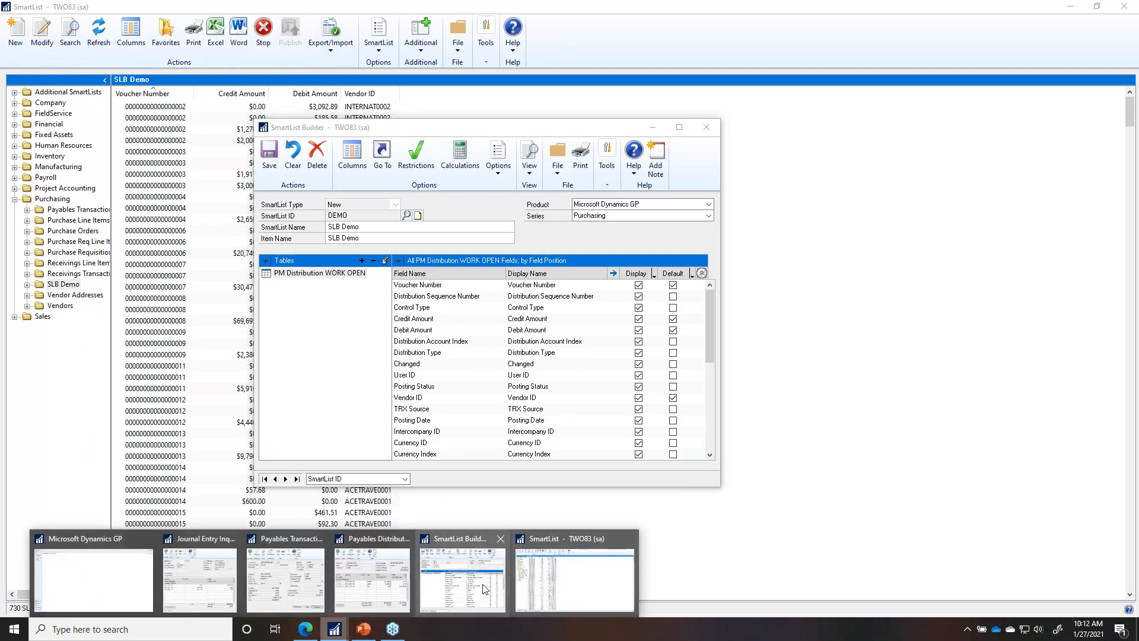
mouse_move(387, 574)
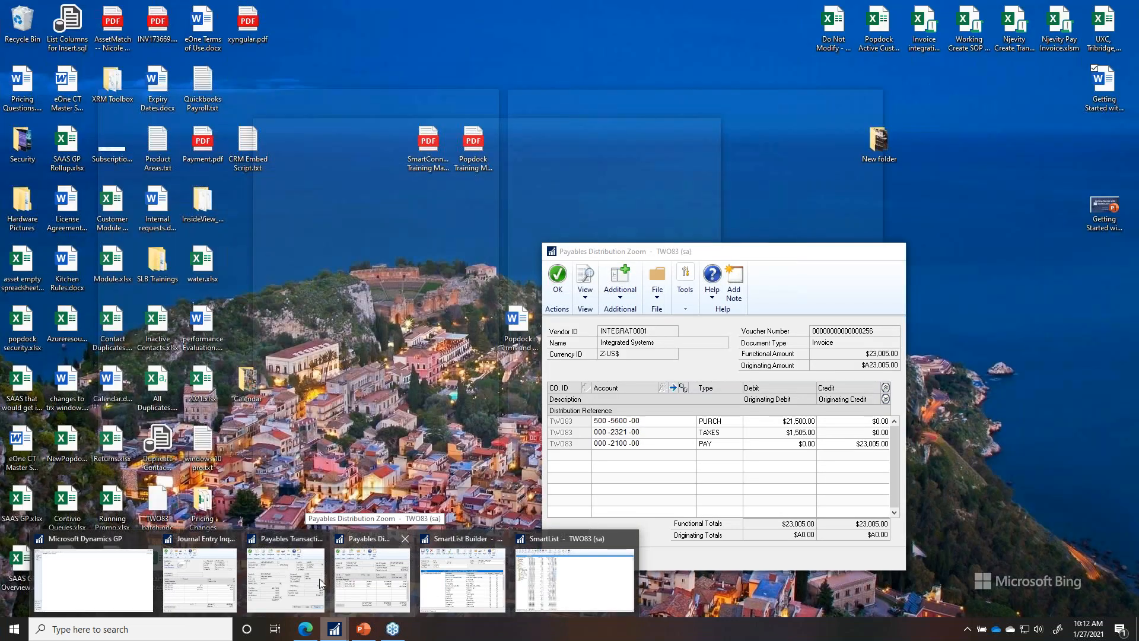
click(387, 575)
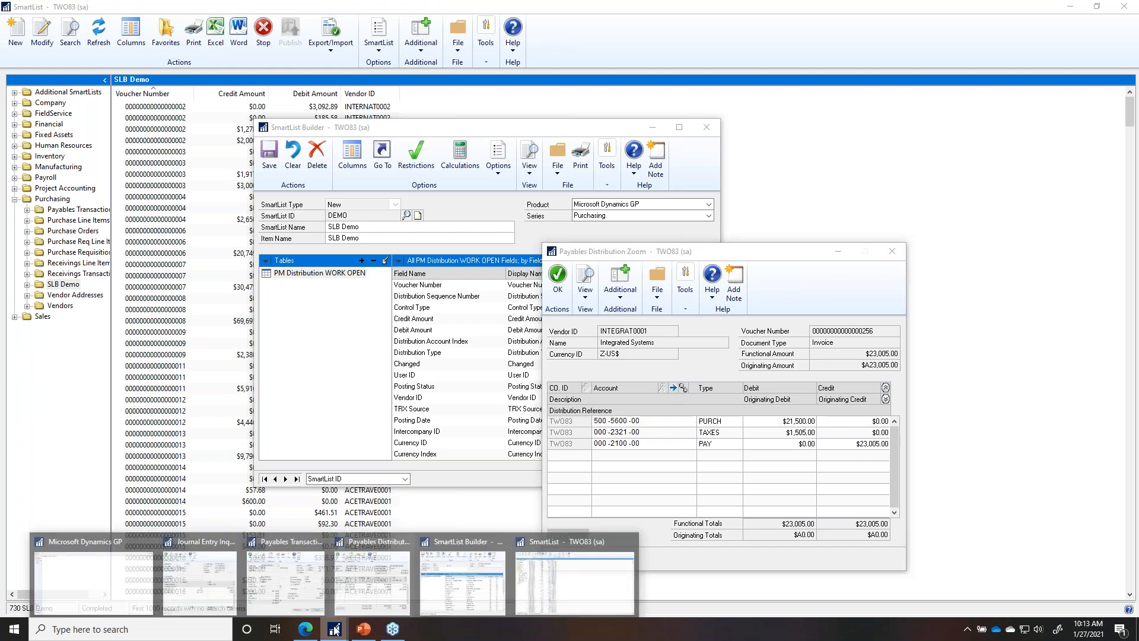
Step: Launch Table Finder for the Payables Transaction Entry Zoom window
mouse_move(335, 629)
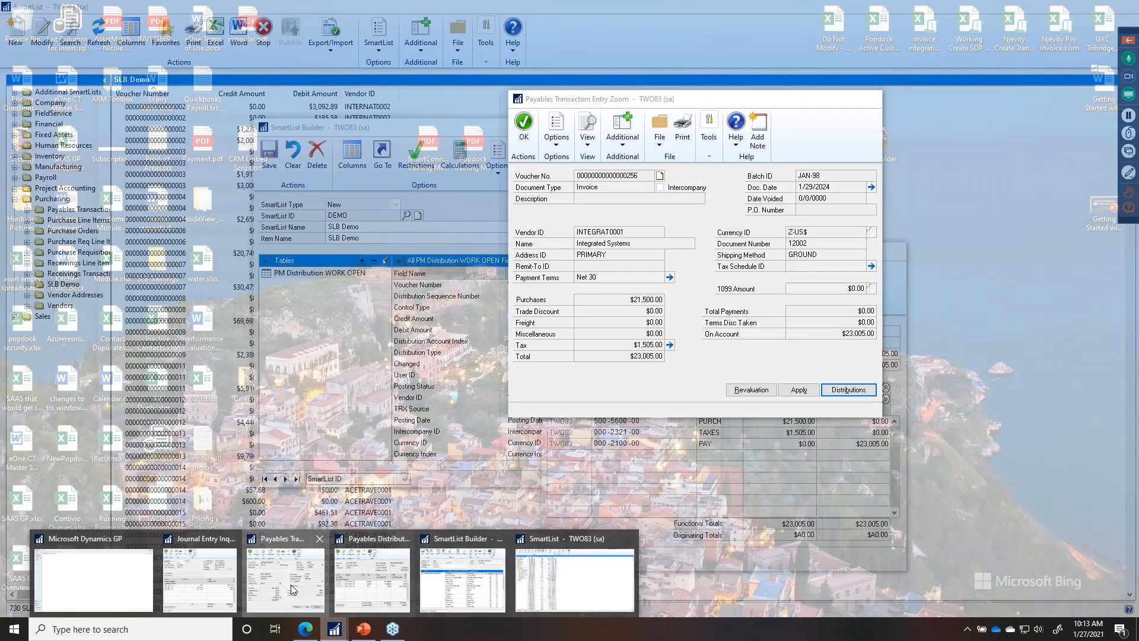
click(291, 585)
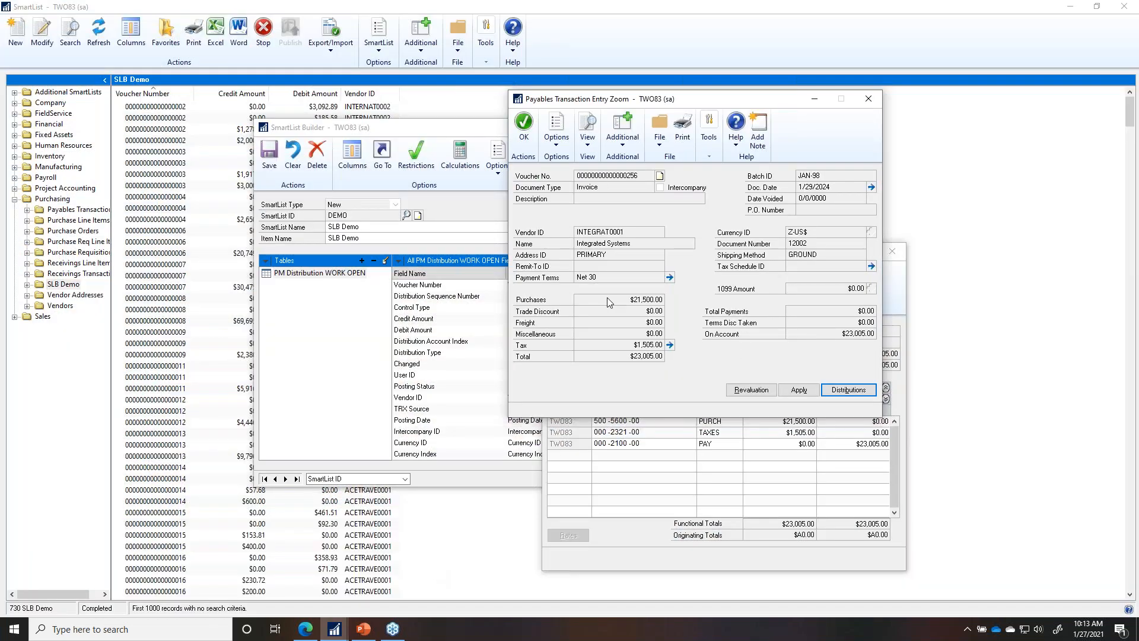
click(717, 148)
click(735, 223)
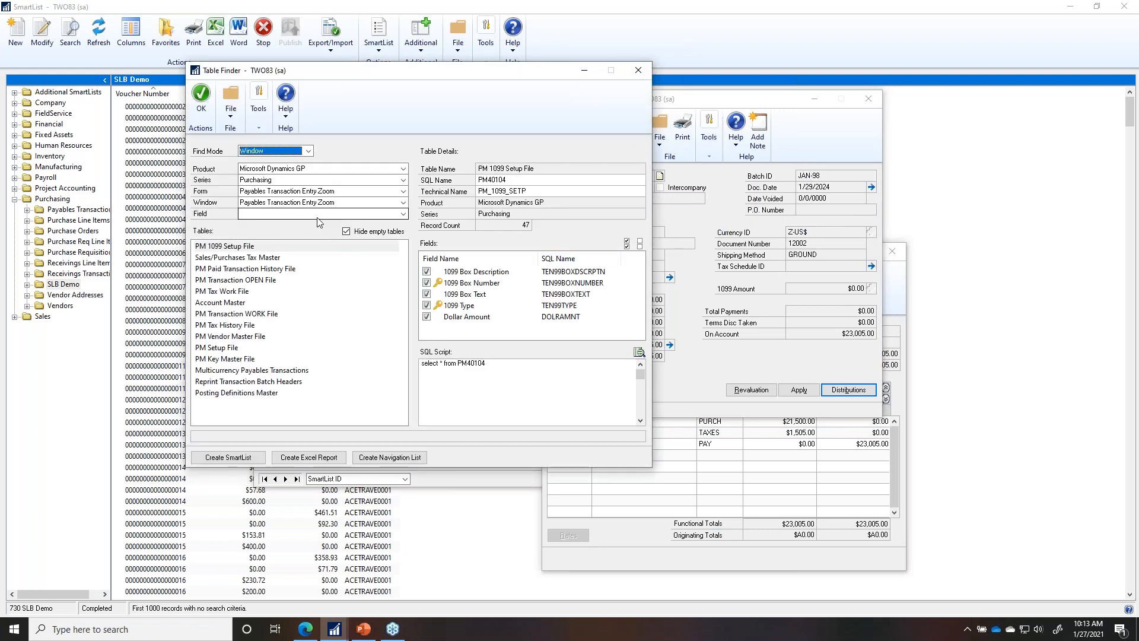
Step: Find Document Date's table, PM Transaction WORK File (PM10000), then return to SmartList Builder
click(318, 215)
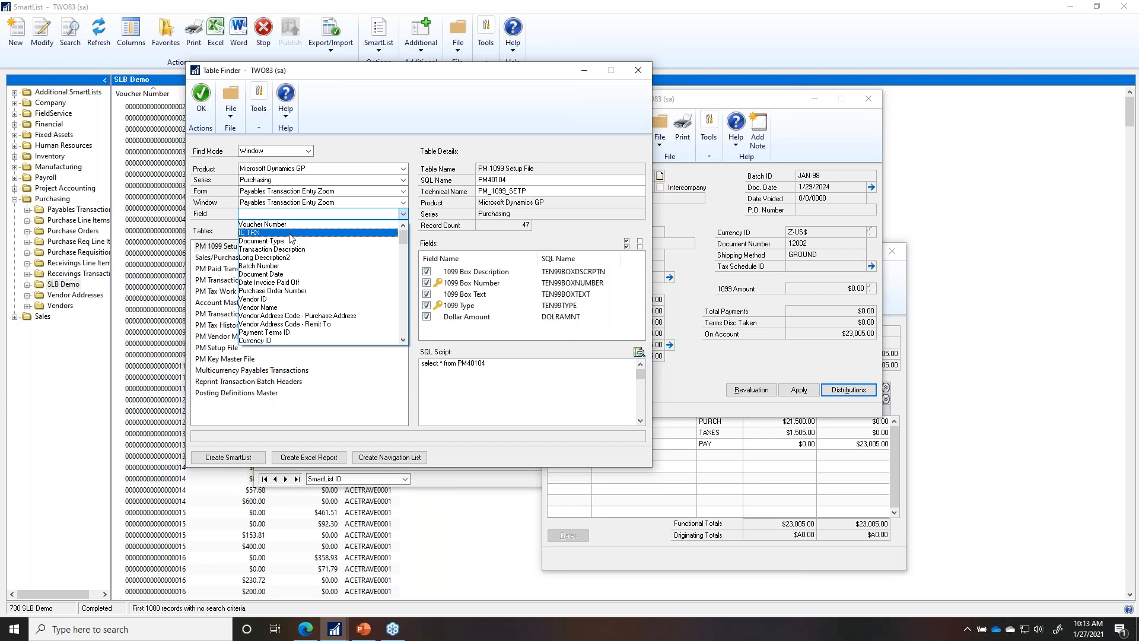
click(282, 266)
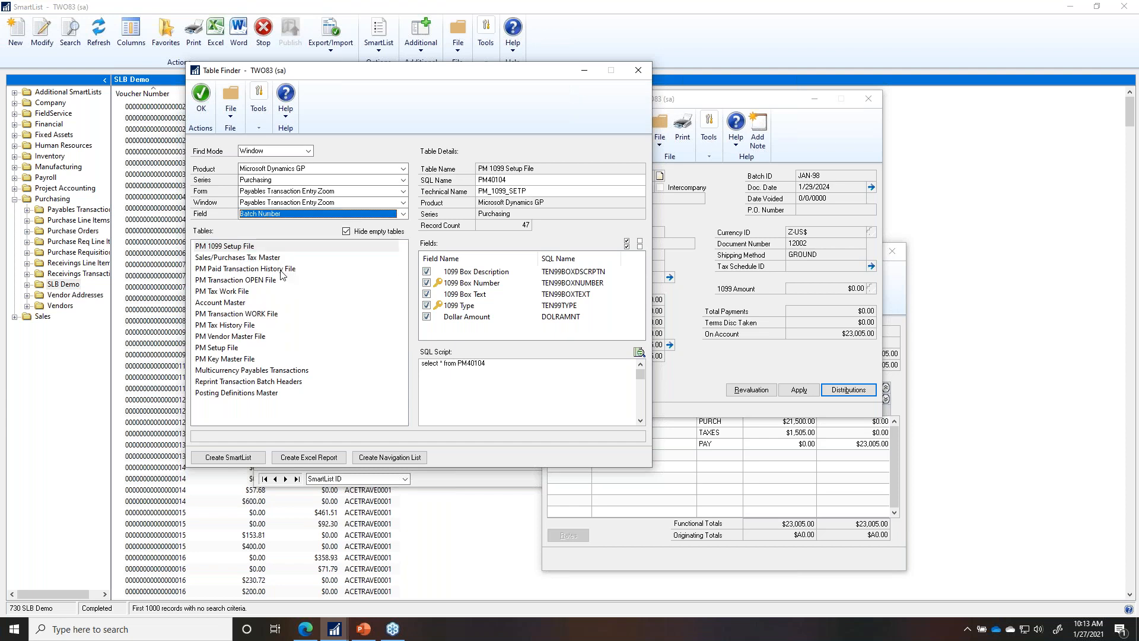
click(281, 215)
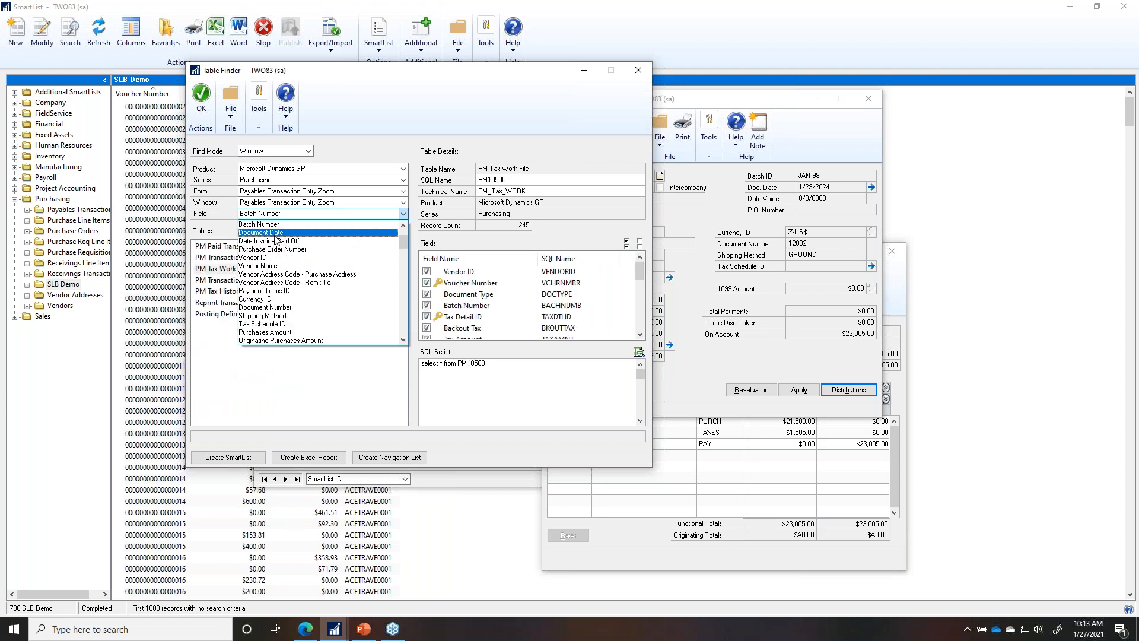
click(396, 236)
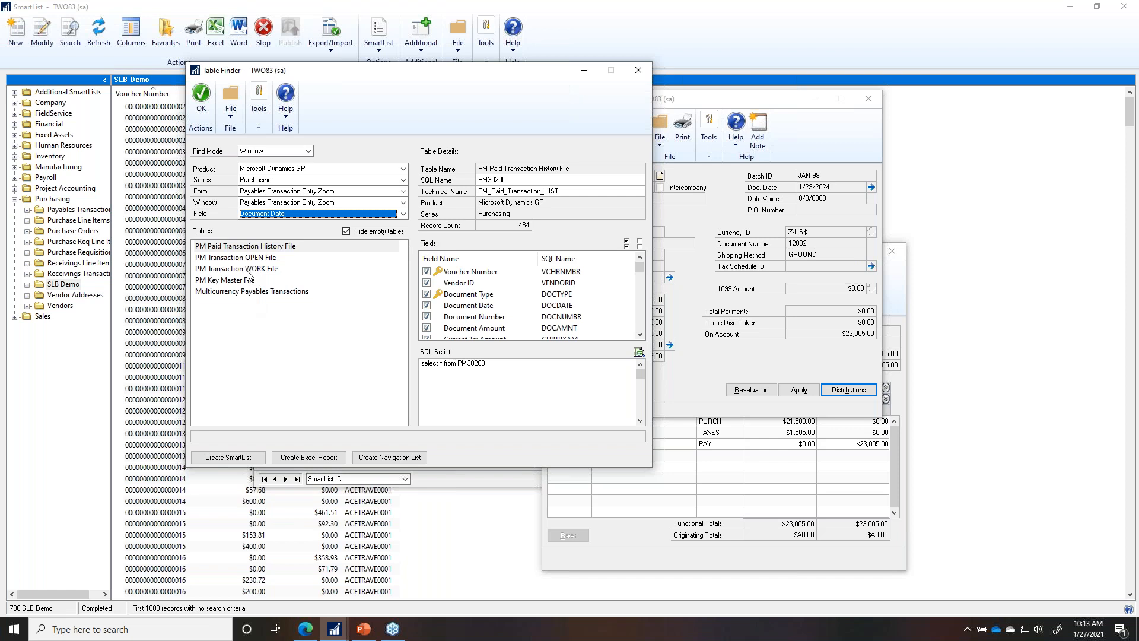
click(253, 270)
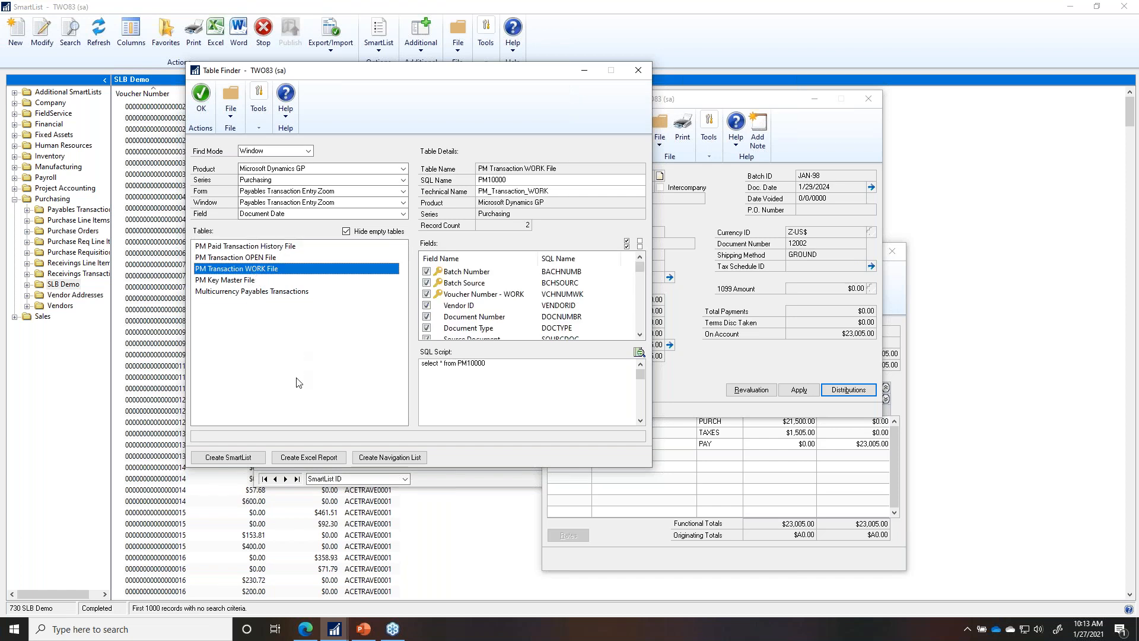
click(228, 457)
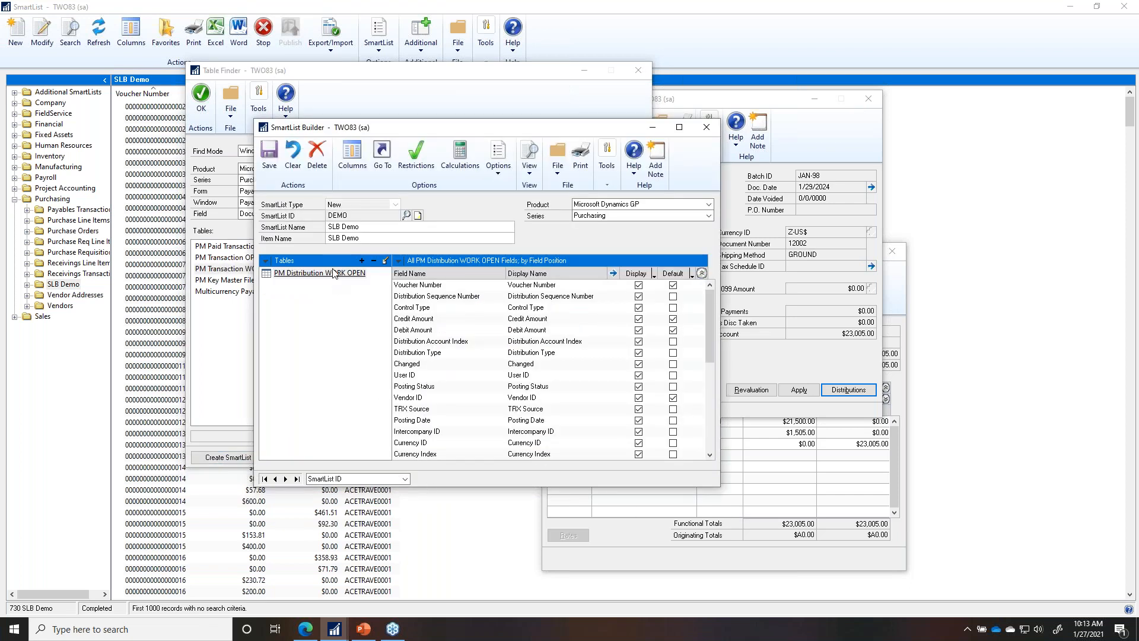
Step: Start adding a Microsoft Dynamics GP table with product Microsoft Dynamics GP and series Purchasing
click(362, 262)
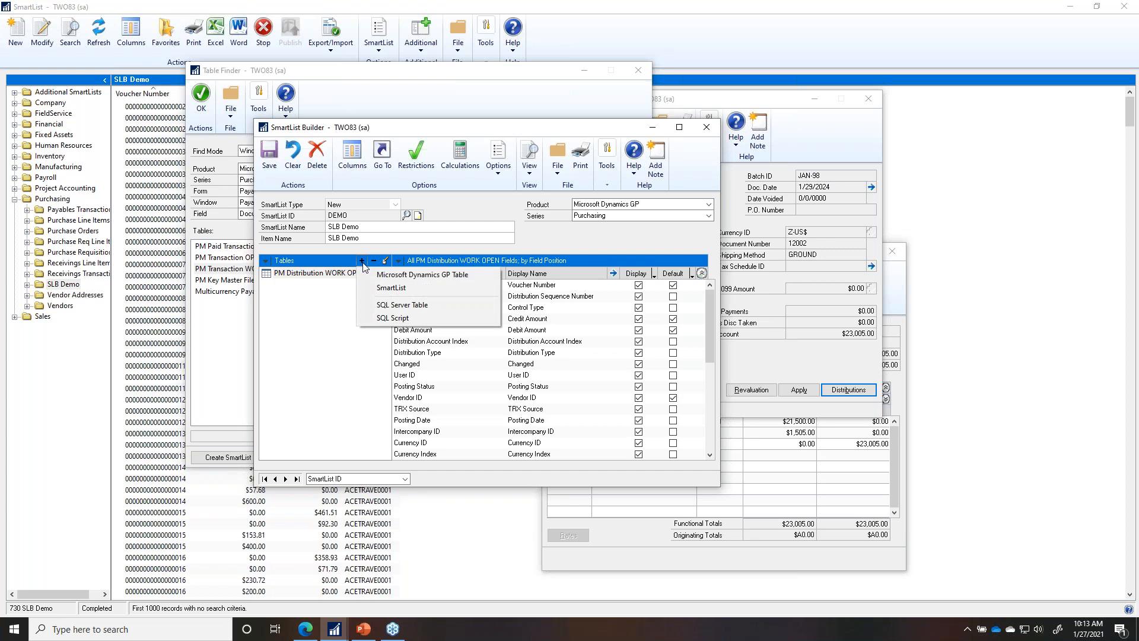
click(413, 275)
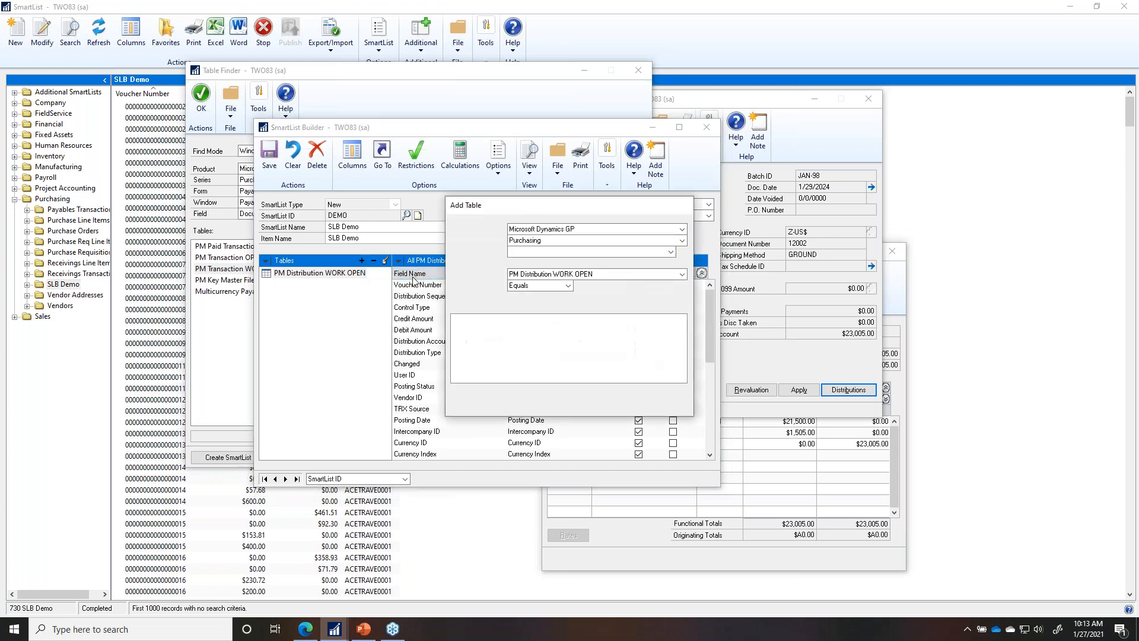
click(541, 231)
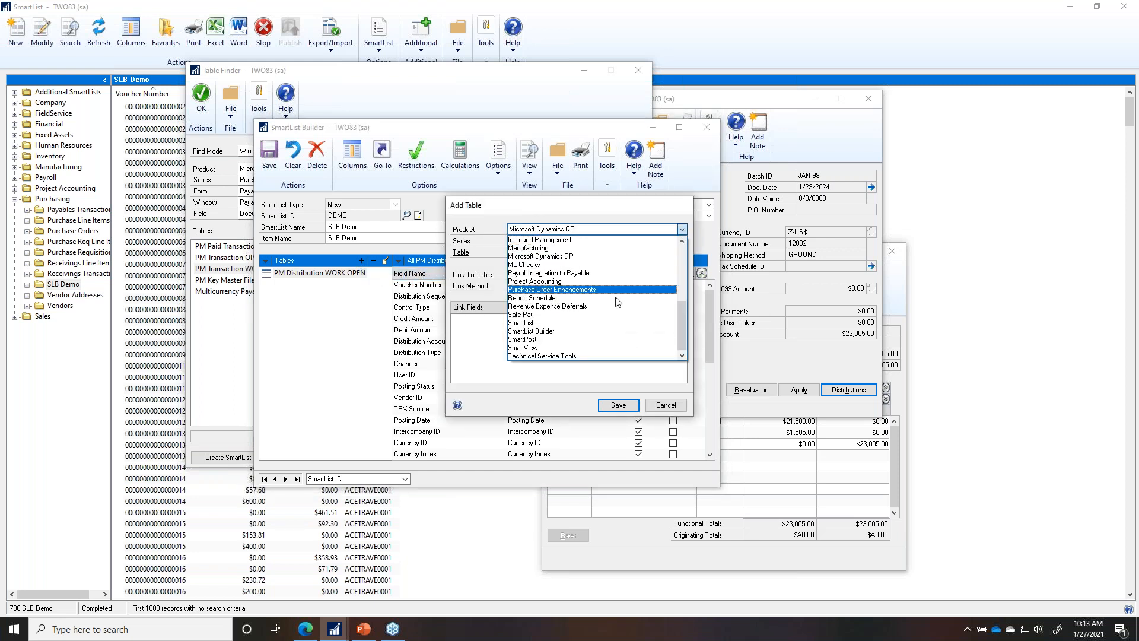
drag(682, 330, 683, 306)
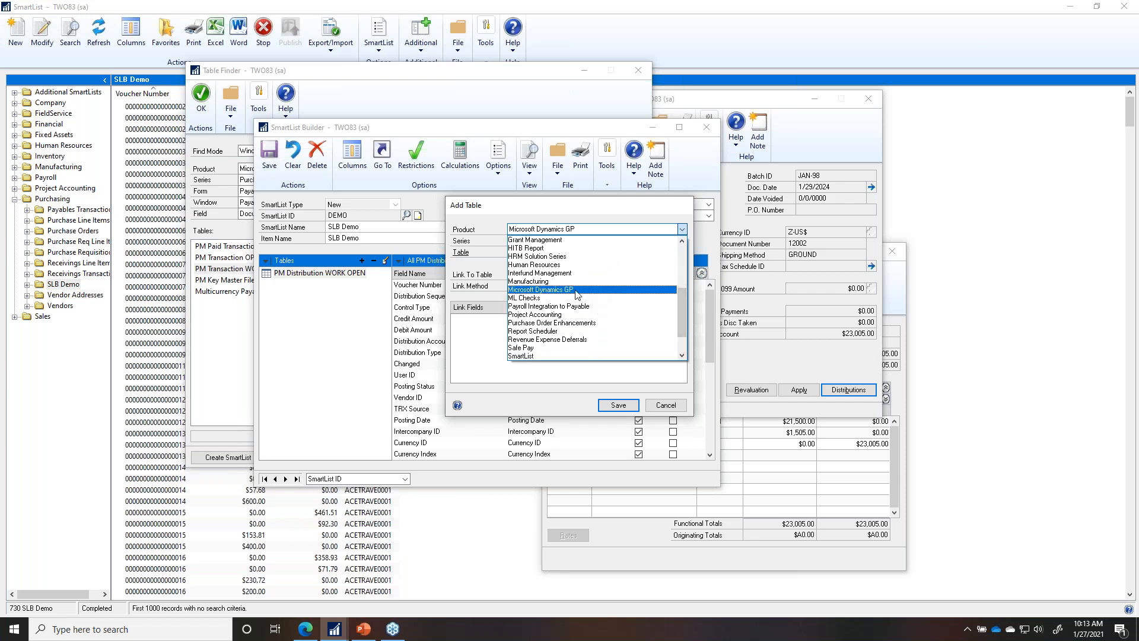
click(540, 289)
click(522, 241)
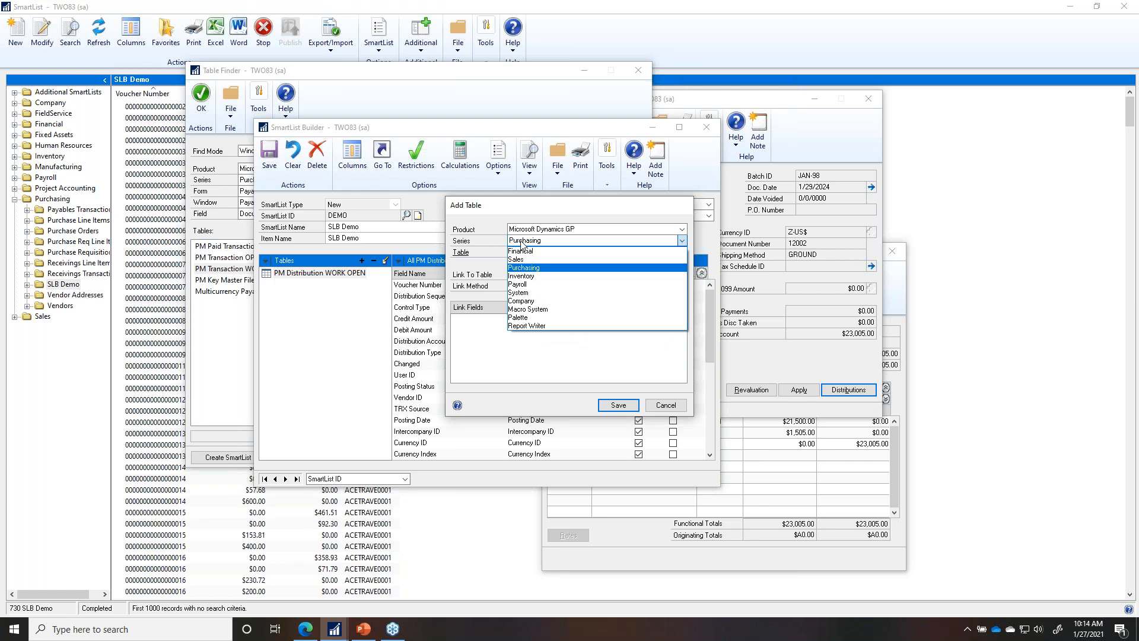
click(522, 268)
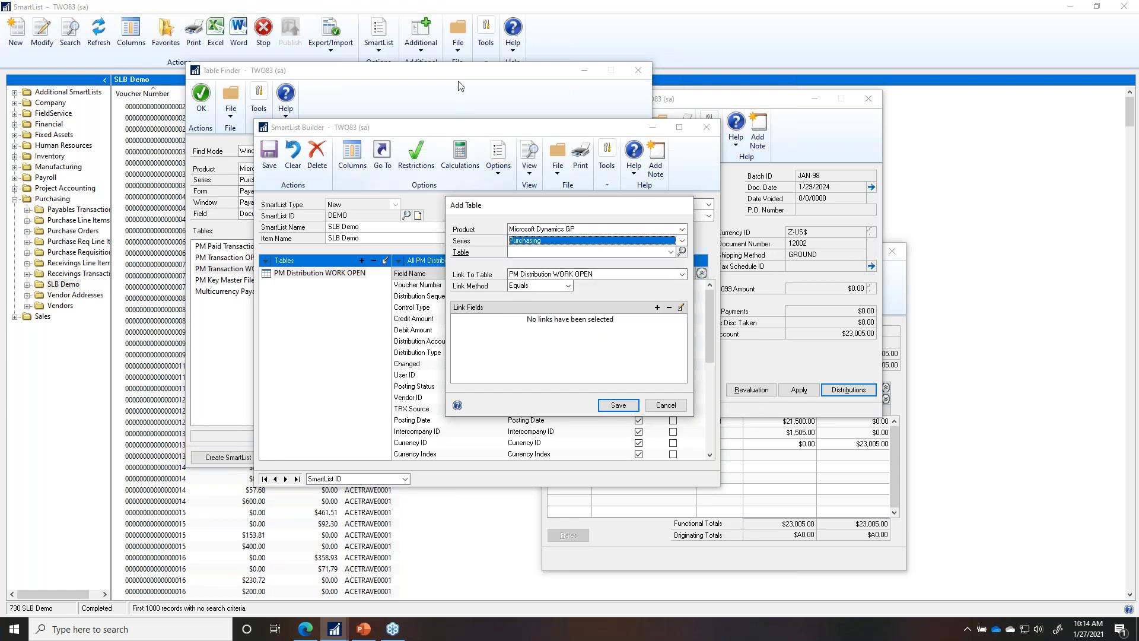
Step: Select PM Transaction WORK File as the table to add
drag(498, 76, 941, 60)
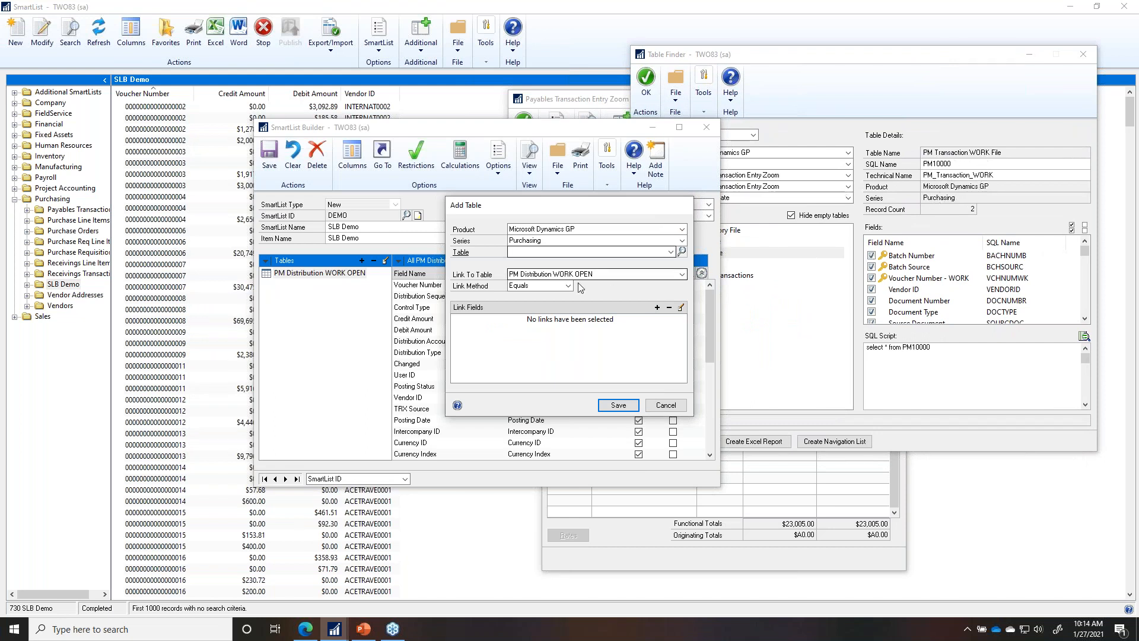
click(599, 253)
key(p)
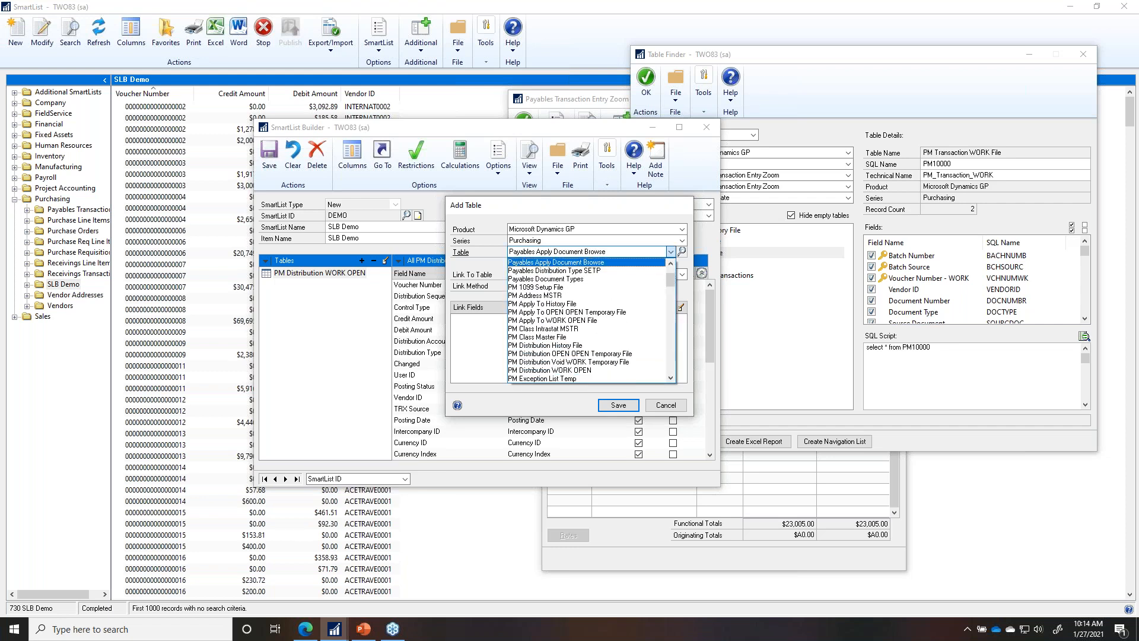
click(671, 361)
click(671, 360)
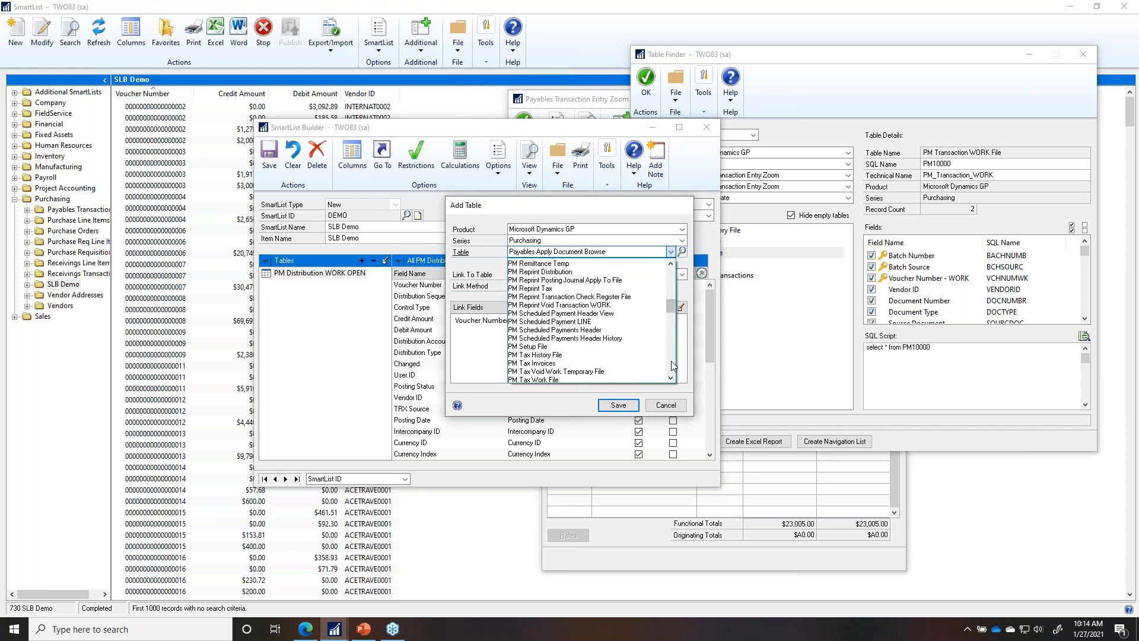
click(572, 371)
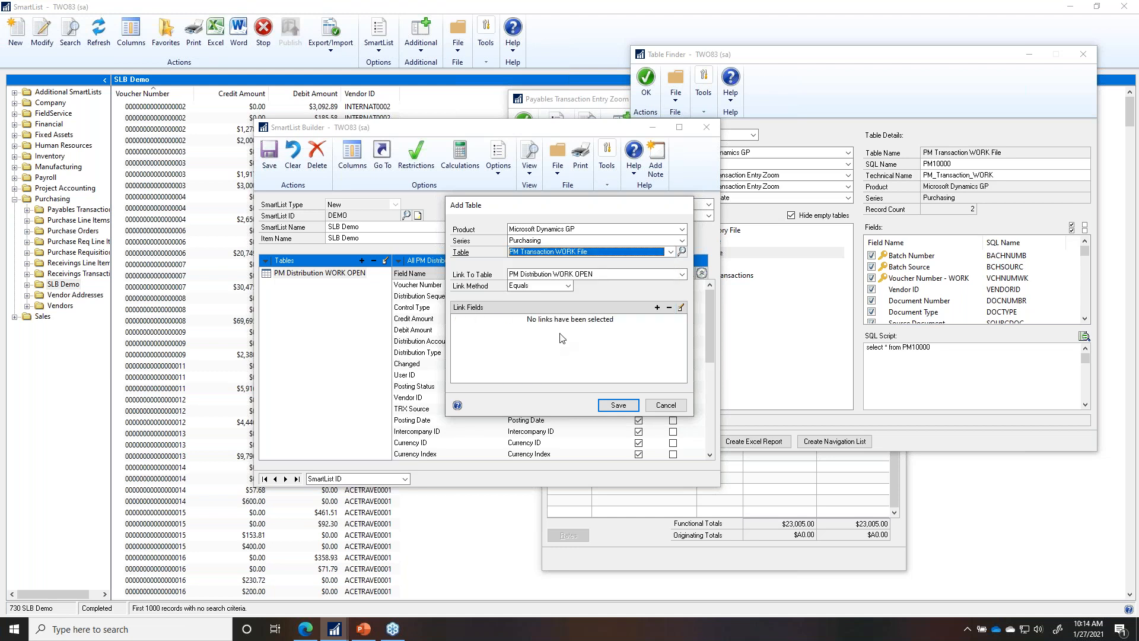
Step: Set the link method to Left Outer and start a new link field pair
click(554, 287)
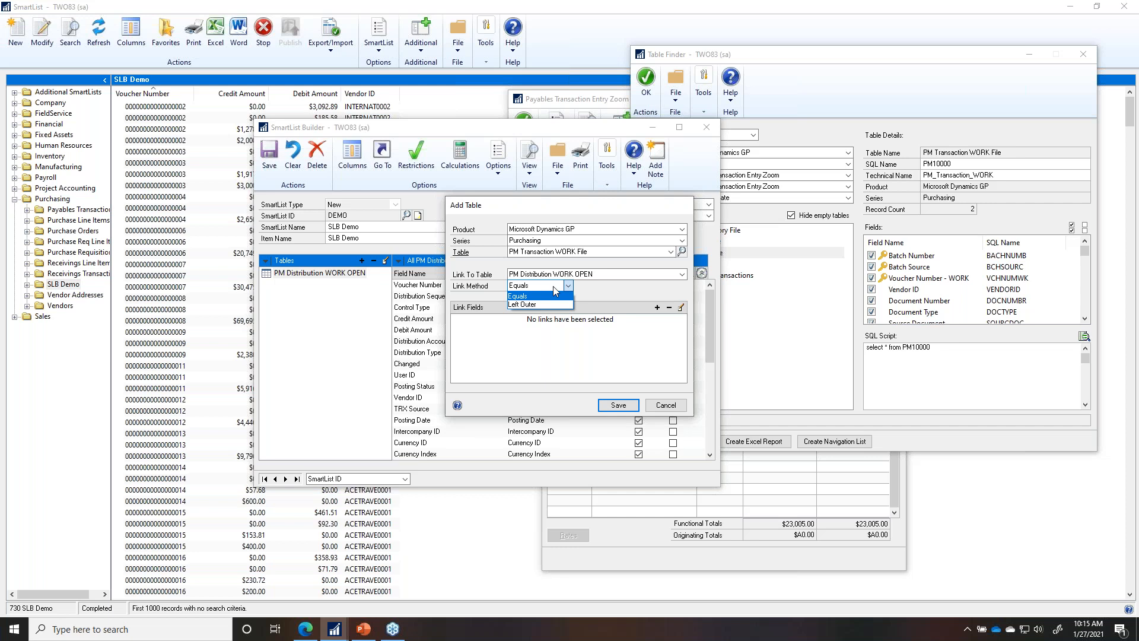
click(555, 305)
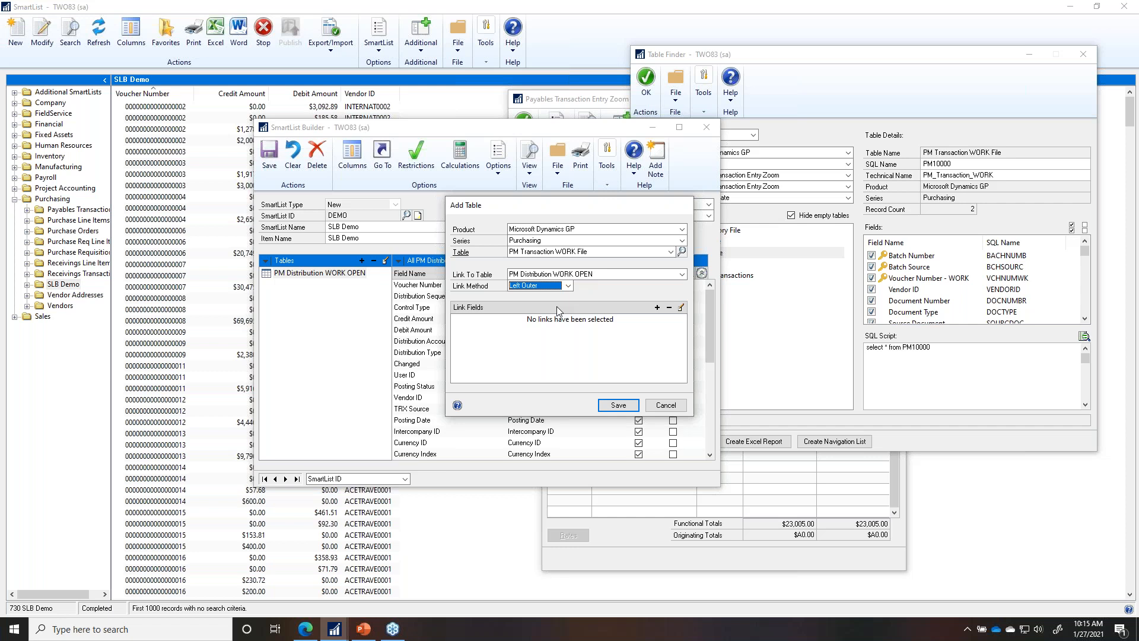
click(656, 307)
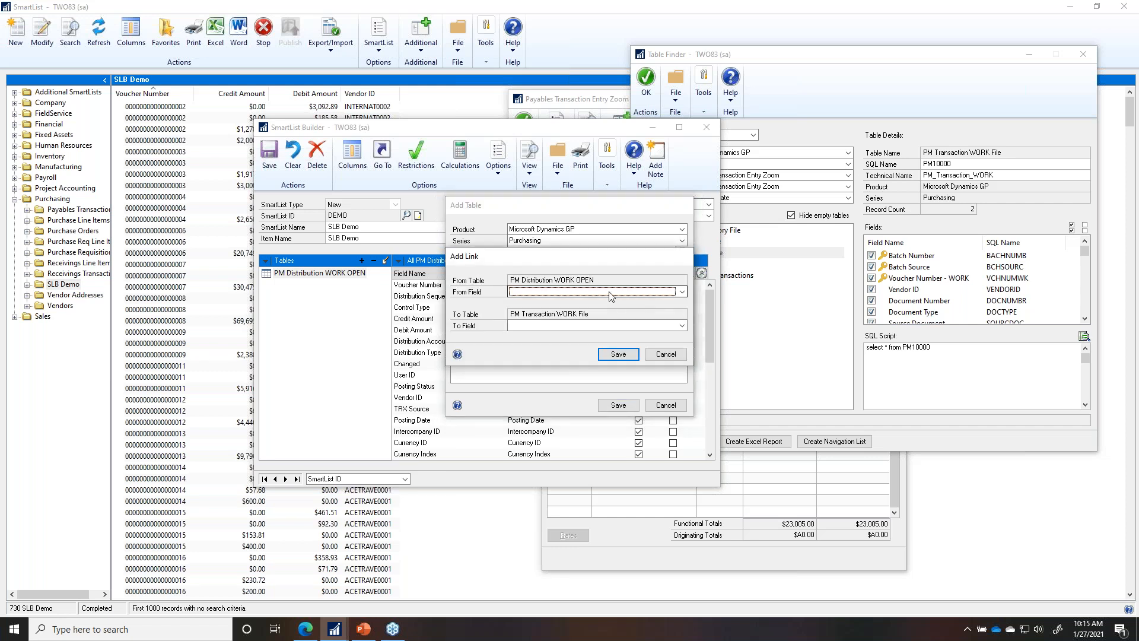
Step: Link Voucher Number to Voucher Number - WORK and save the link
click(611, 295)
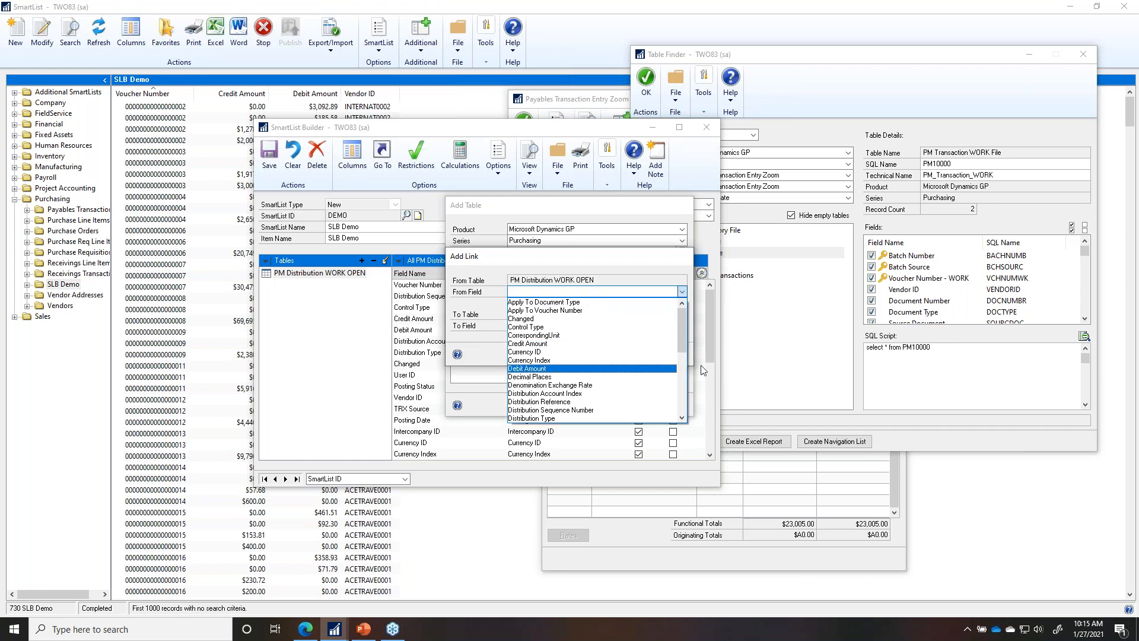
drag(681, 344, 686, 409)
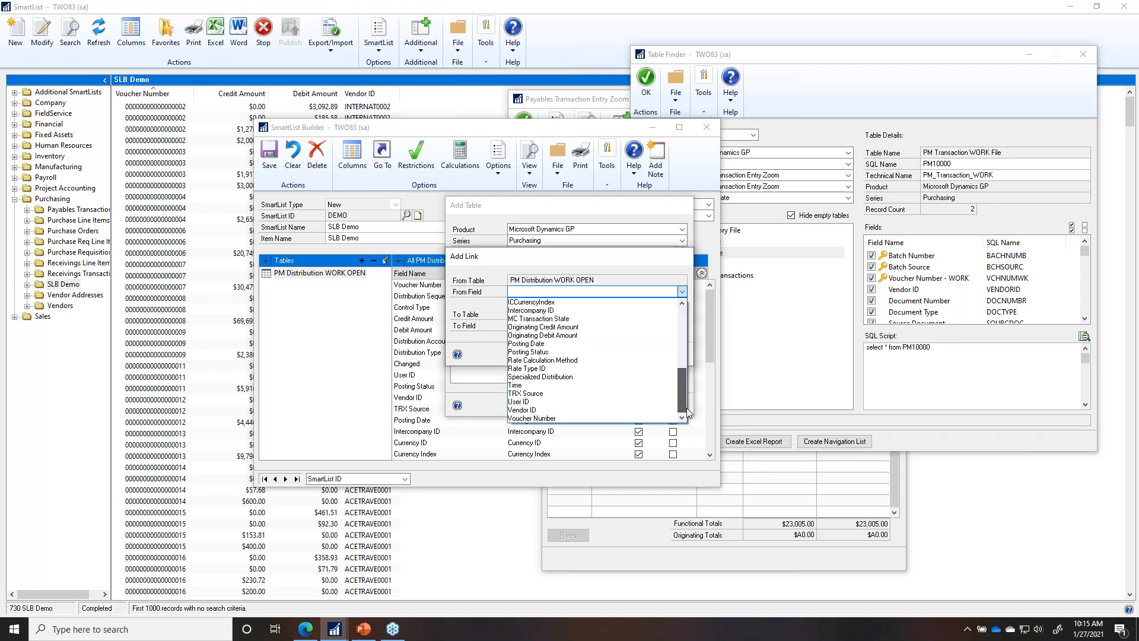
click(546, 419)
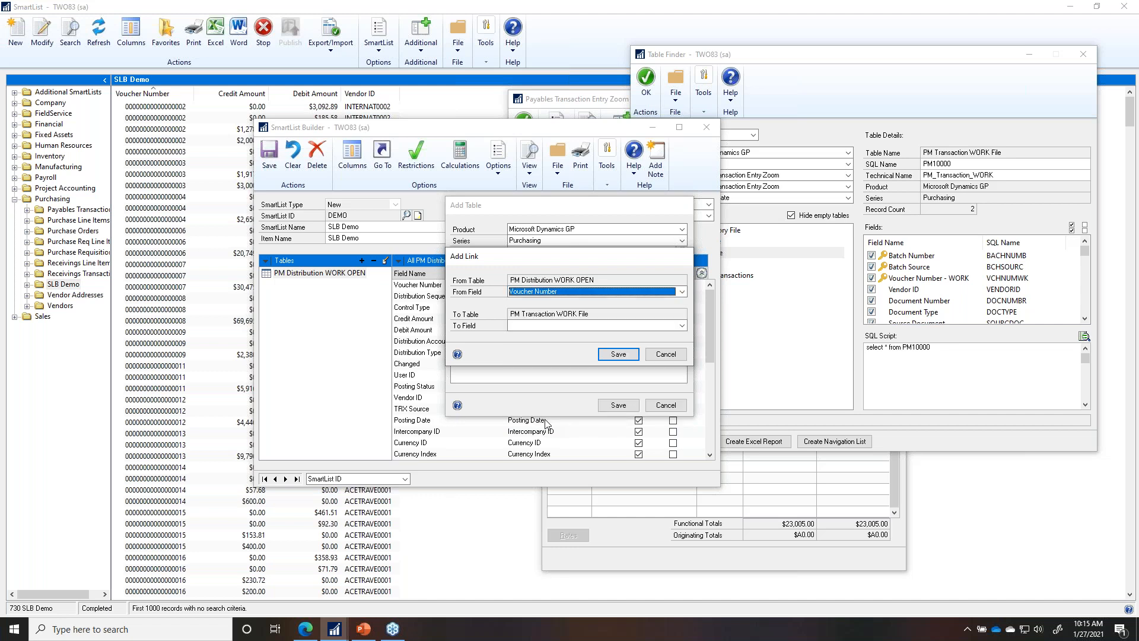
click(536, 326)
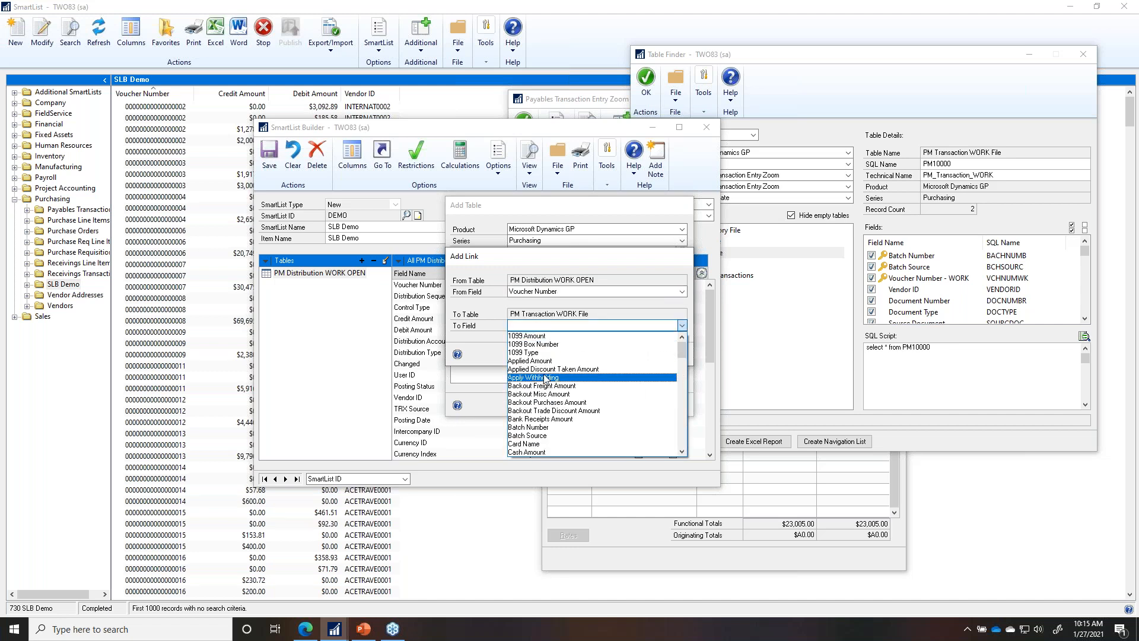
key(v)
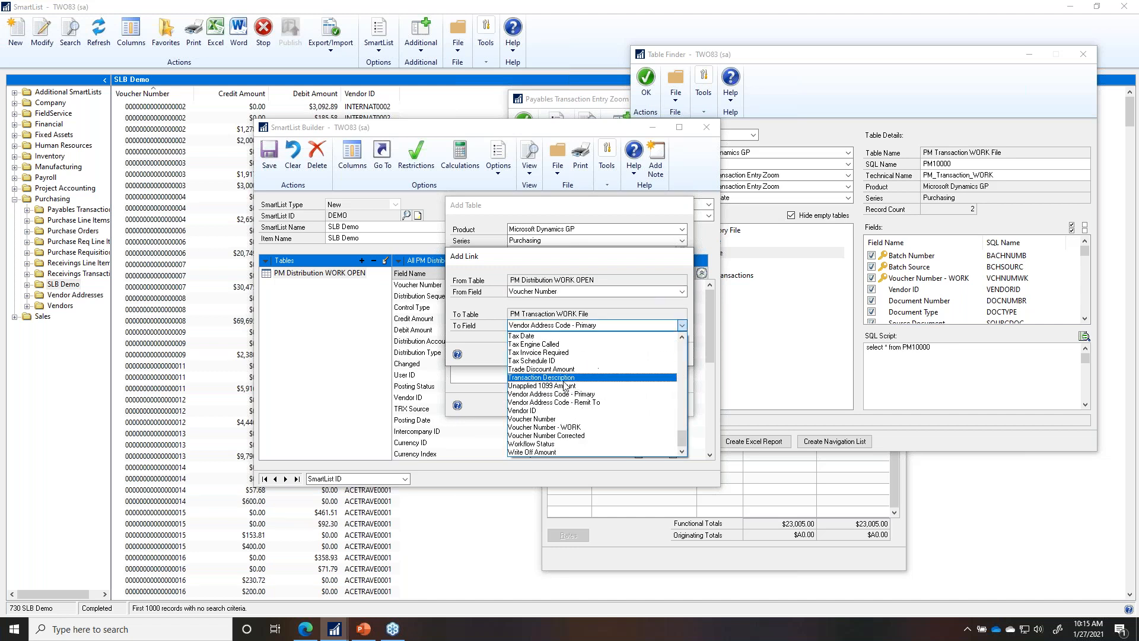
click(591, 427)
click(618, 353)
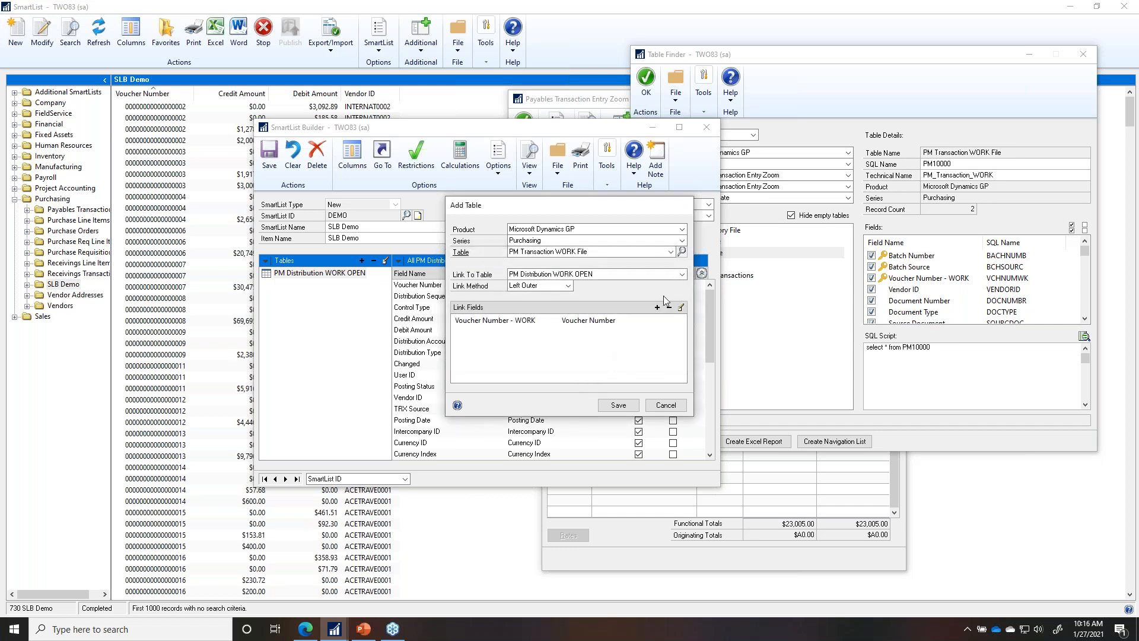
Step: Add and save a second link pairing Control Type with Control Type
click(661, 306)
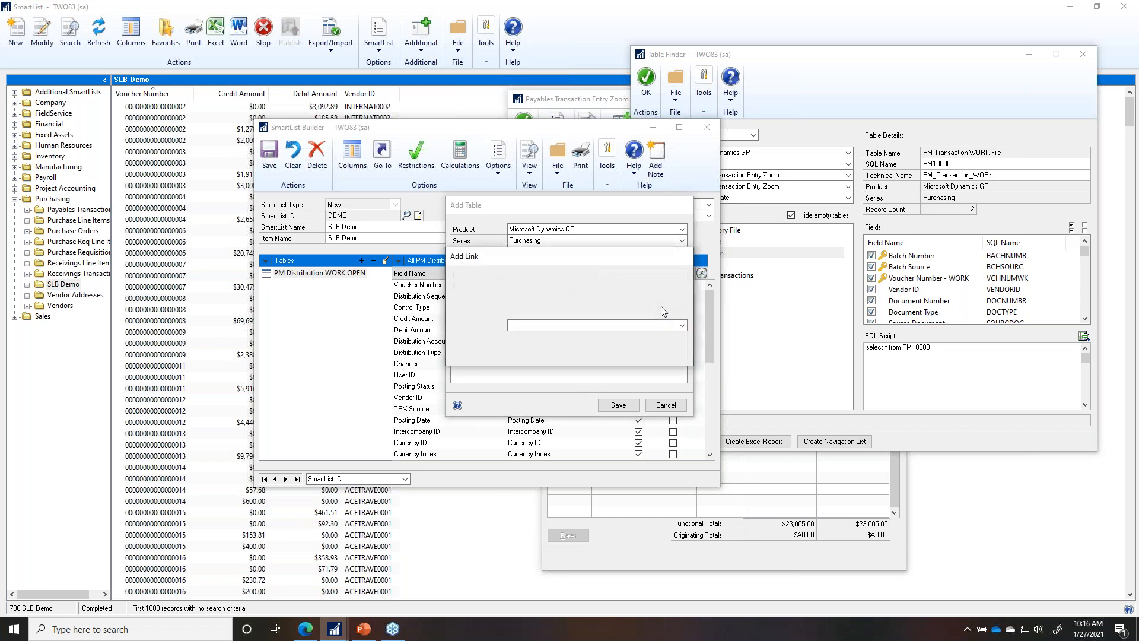
key(c)
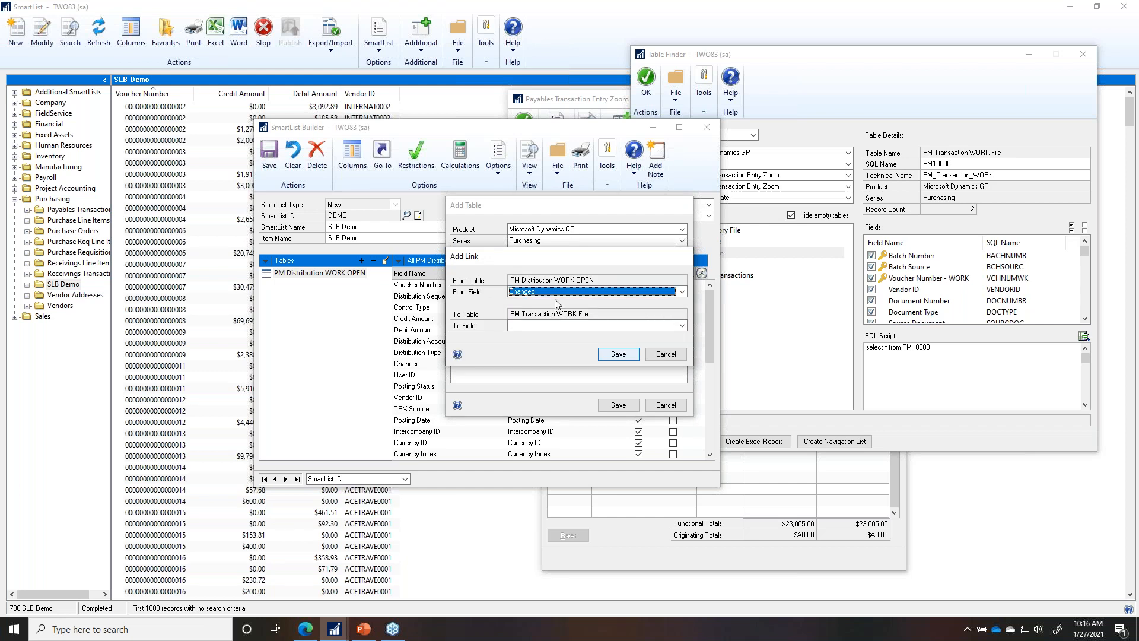
key(c)
click(543, 325)
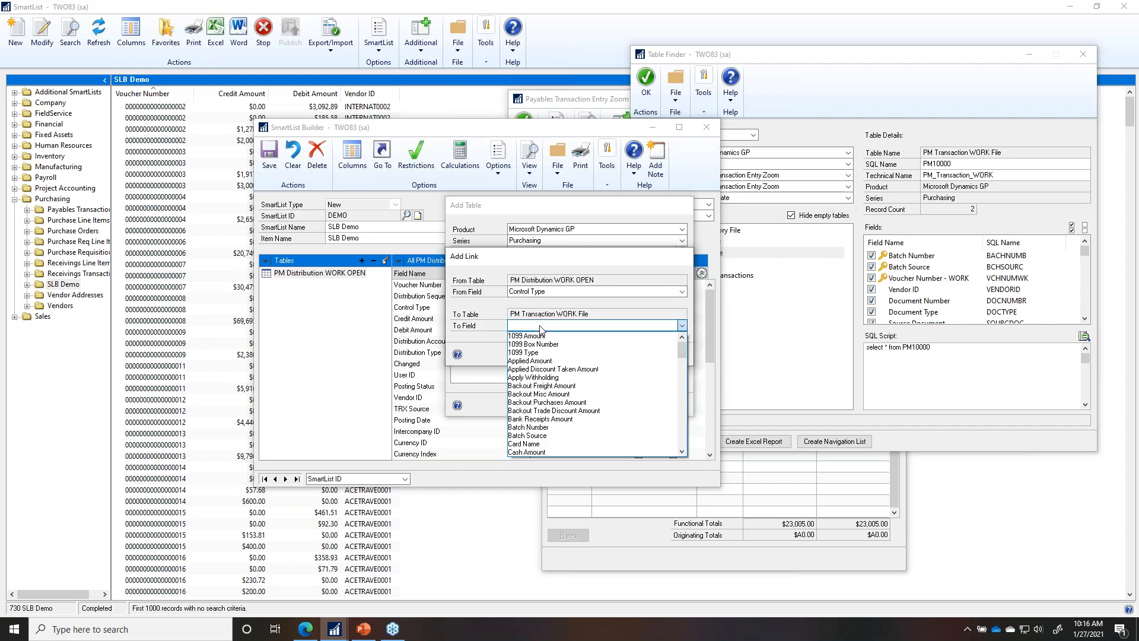
scroll(556, 392, down, 2)
key(c)
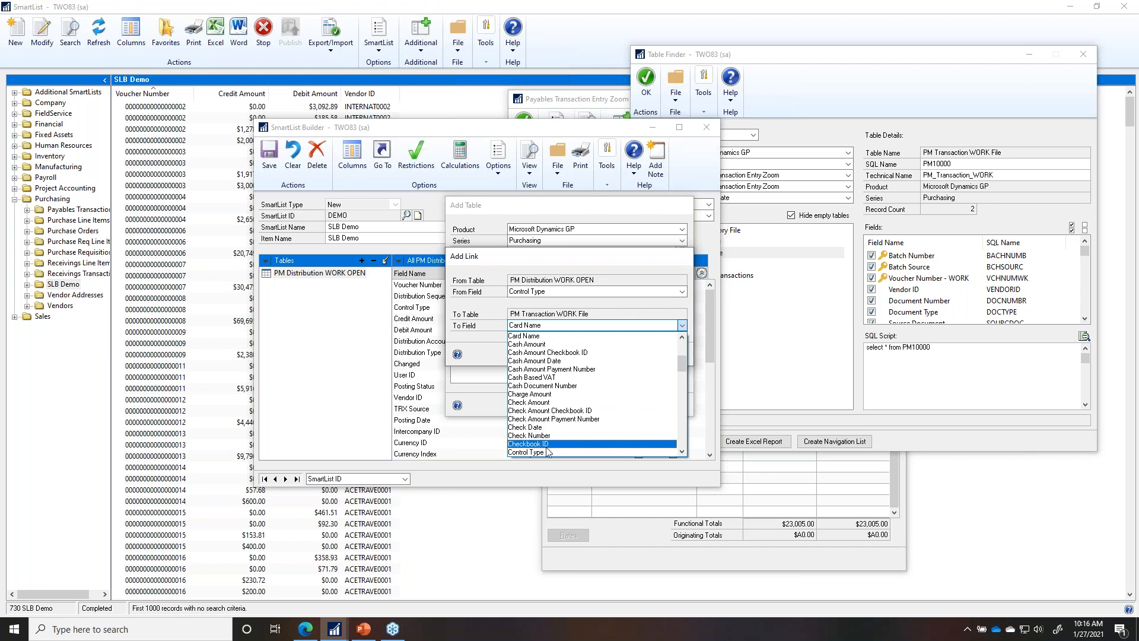
click(540, 453)
click(614, 356)
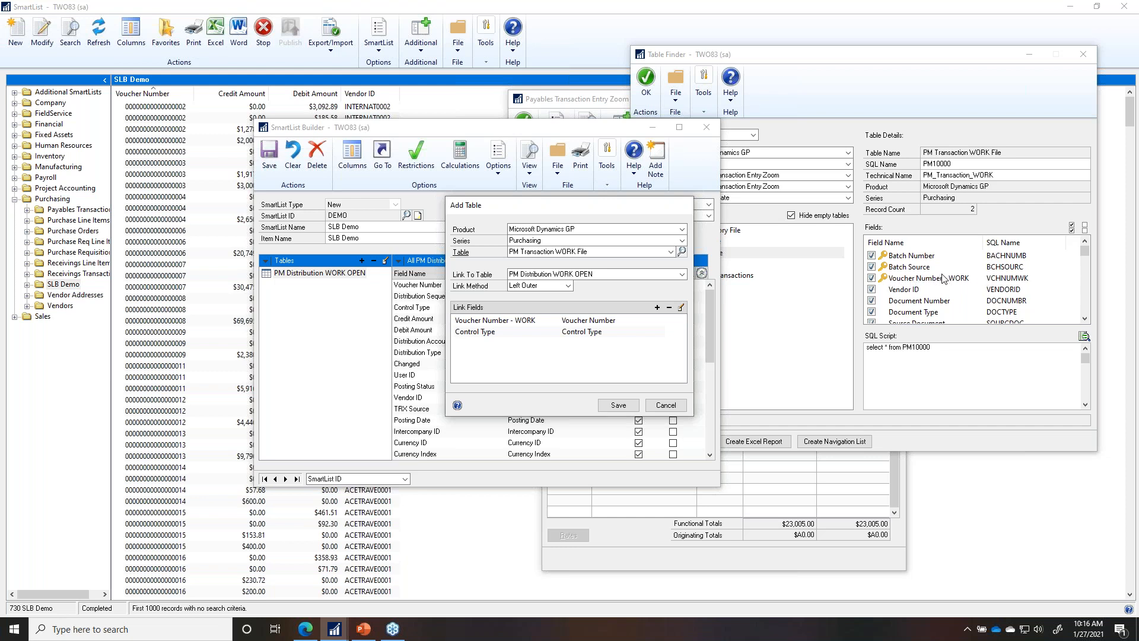
Step: Save PM Transaction WORK File, then tick Default for Document Number, Document Type and Document Date
click(617, 404)
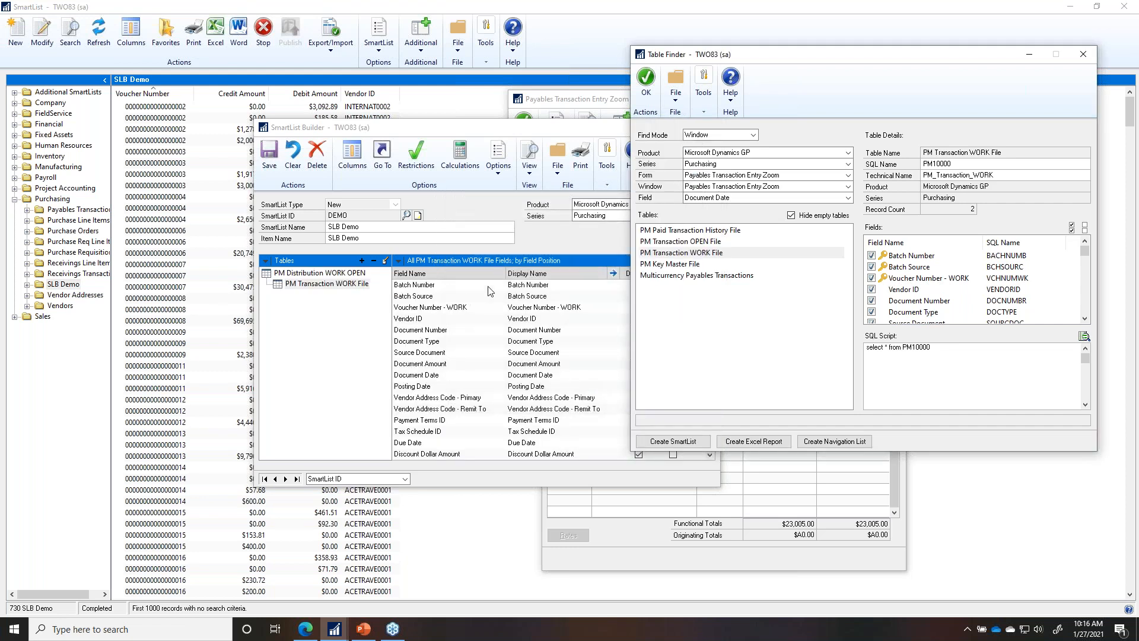
click(363, 284)
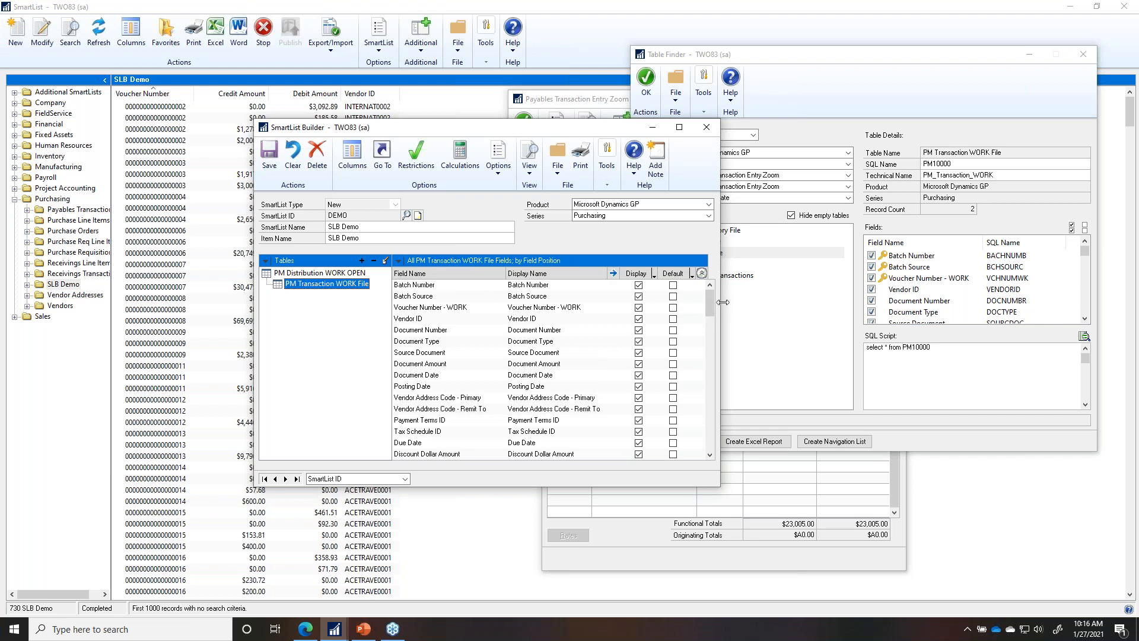
click(673, 330)
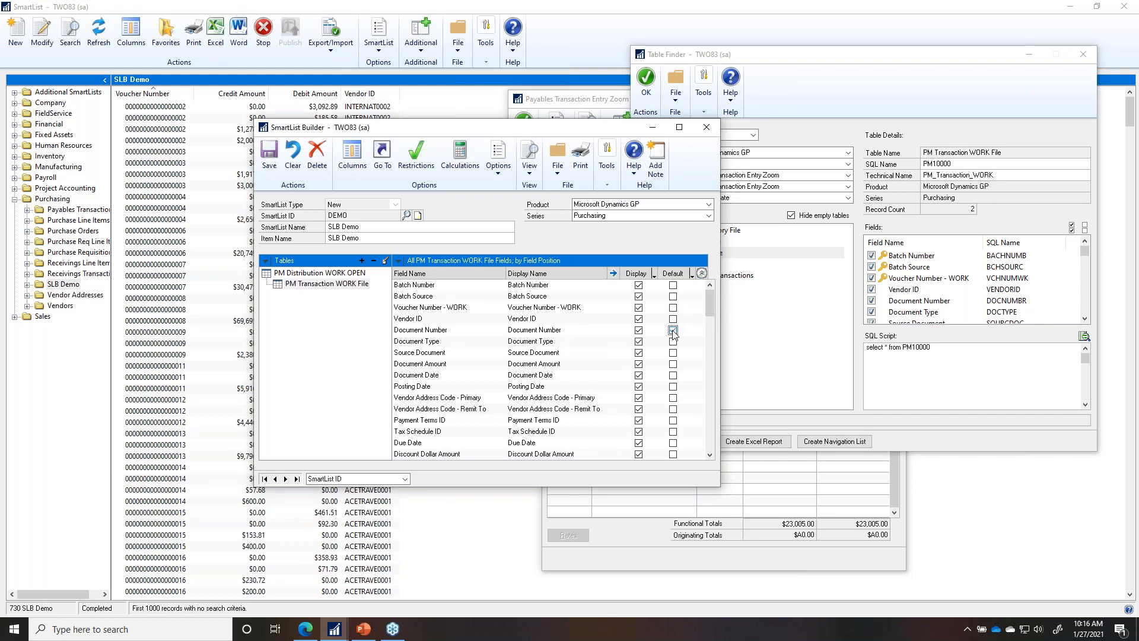
click(673, 342)
click(674, 376)
Step: Start adding a Dynamics GP table and select PM Vendor Master File
click(361, 261)
click(446, 274)
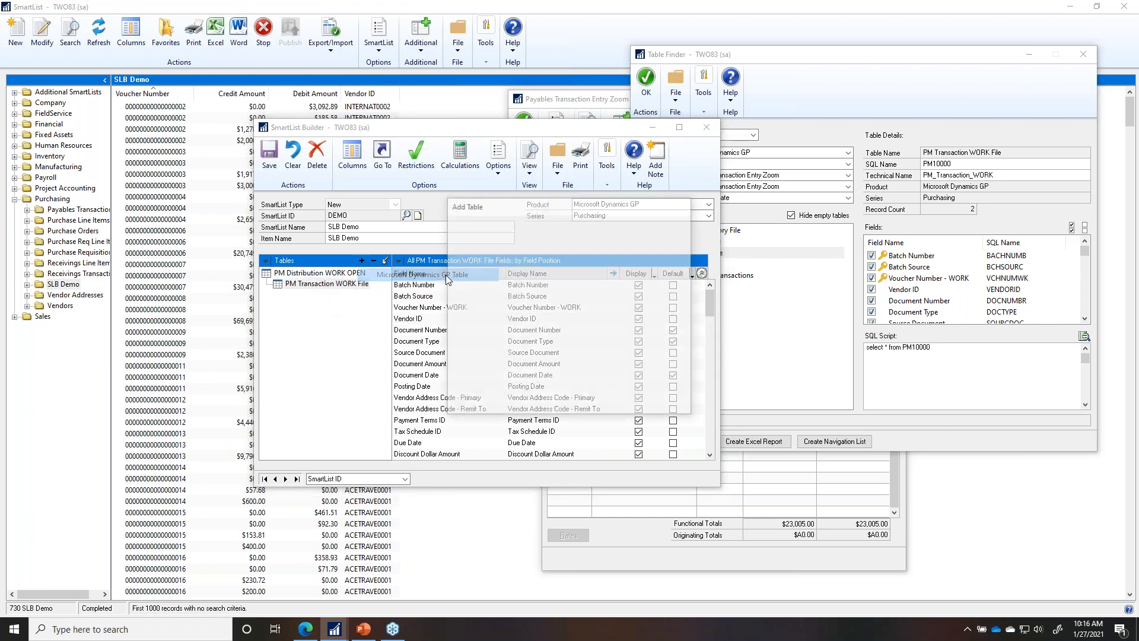
click(529, 256)
key(v)
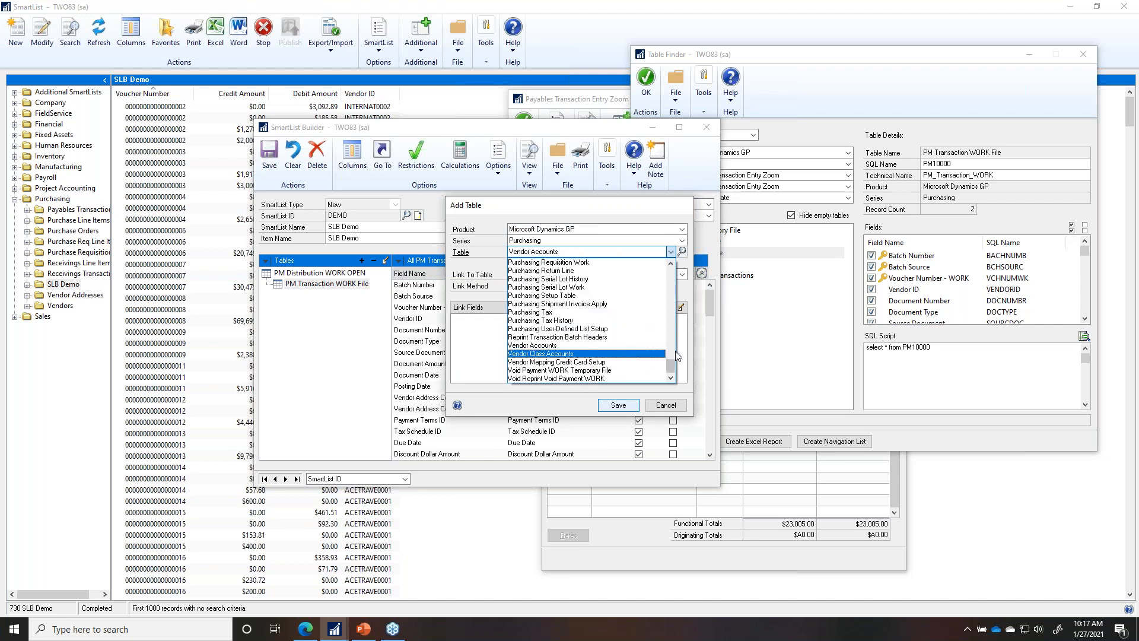
scroll(670, 320, up, 15)
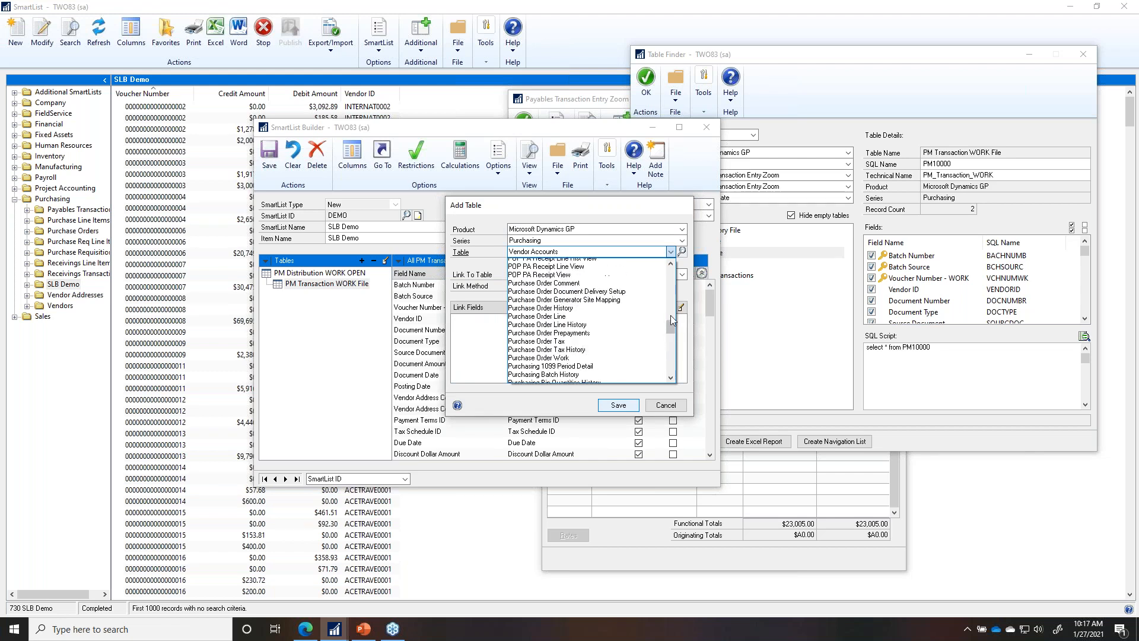
click(671, 295)
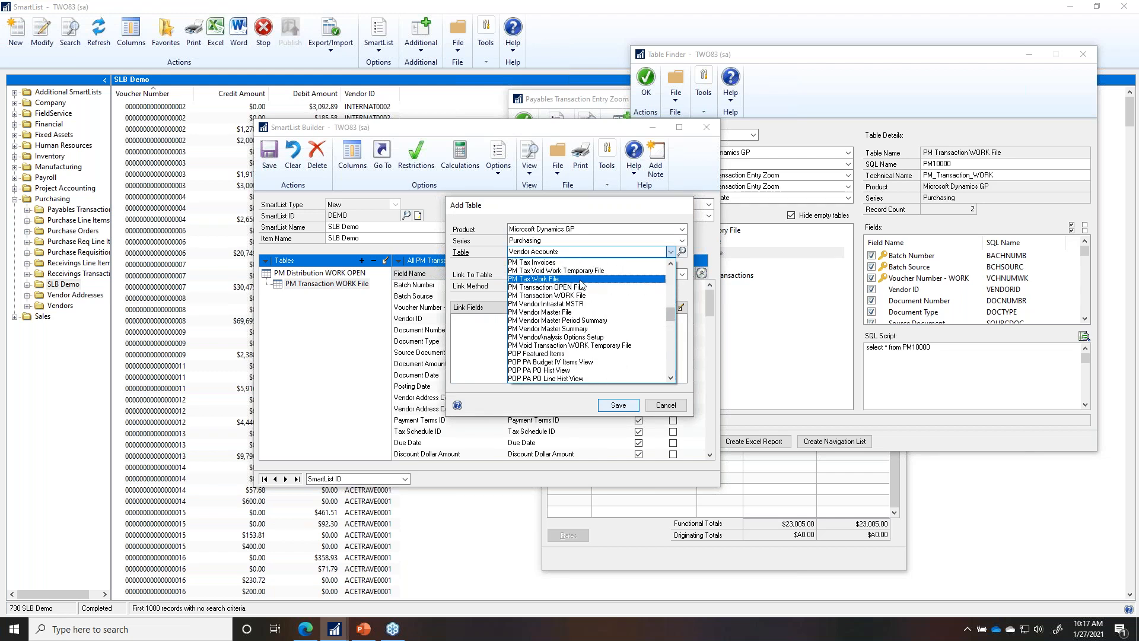
click(570, 328)
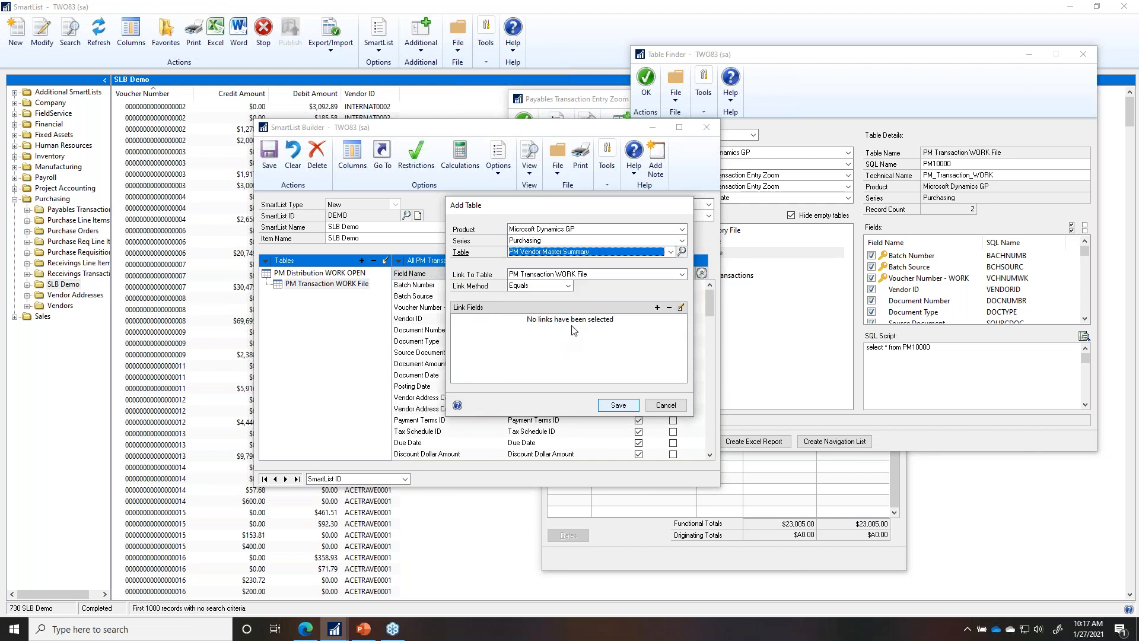
click(671, 252)
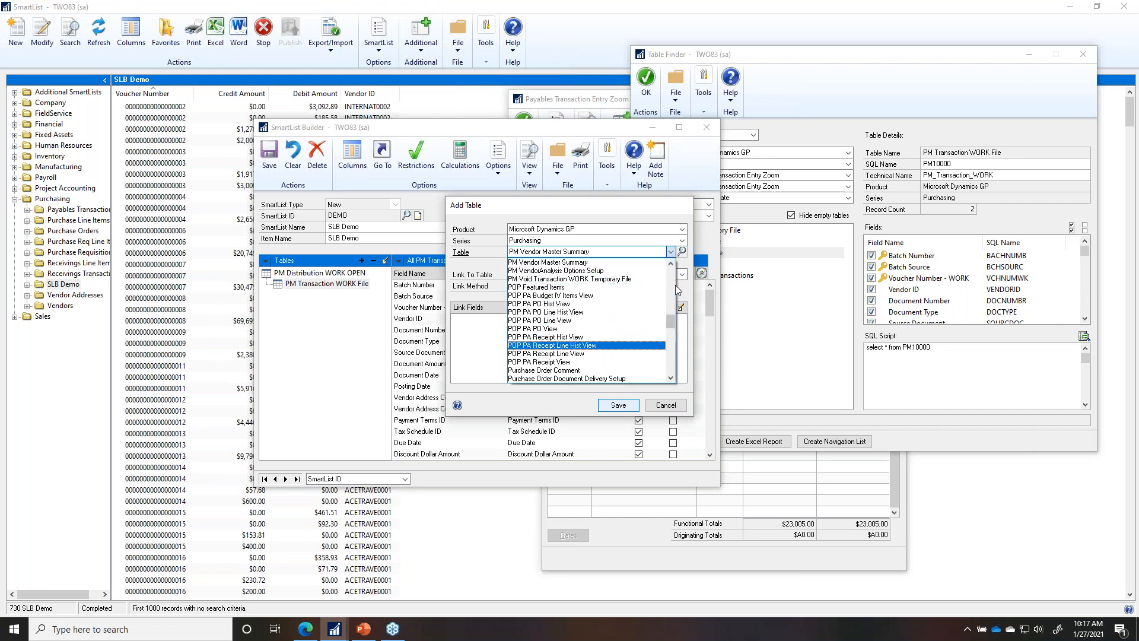
click(673, 264)
click(672, 264)
click(578, 262)
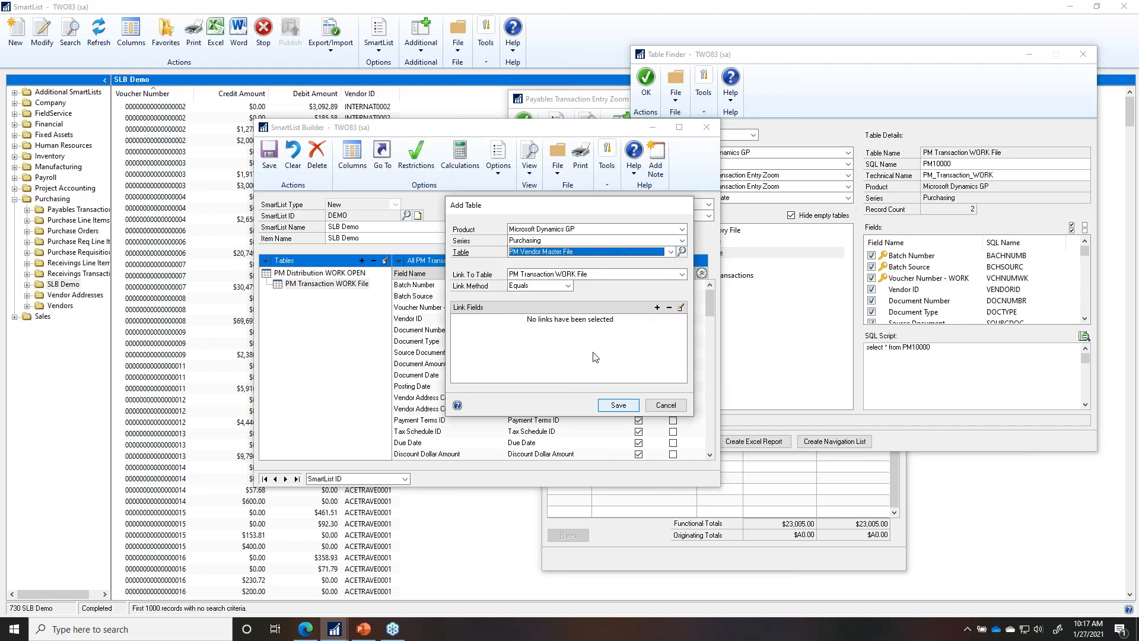
Step: Add and save a link matching Vendor ID to Vendor ID
click(657, 306)
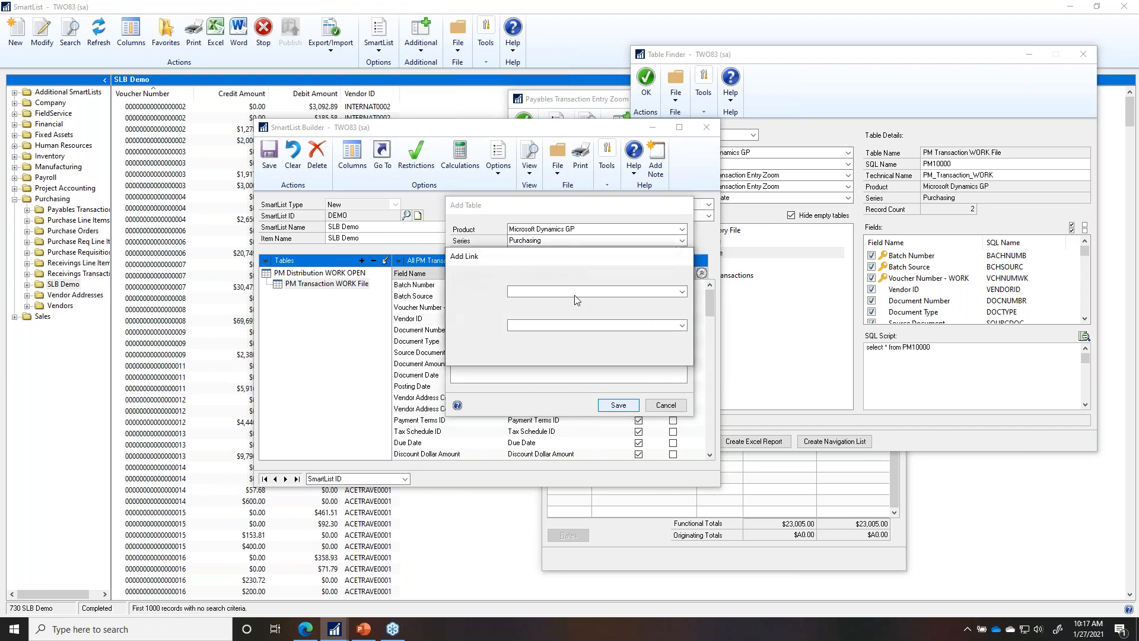
click(564, 291)
key(v)
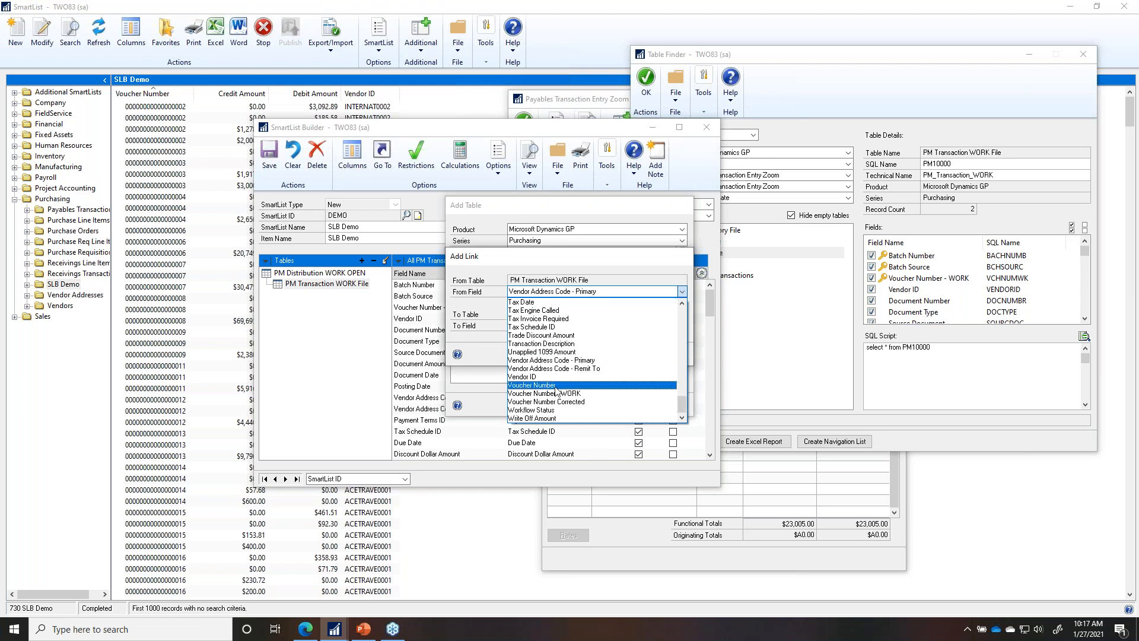
click(541, 379)
click(593, 325)
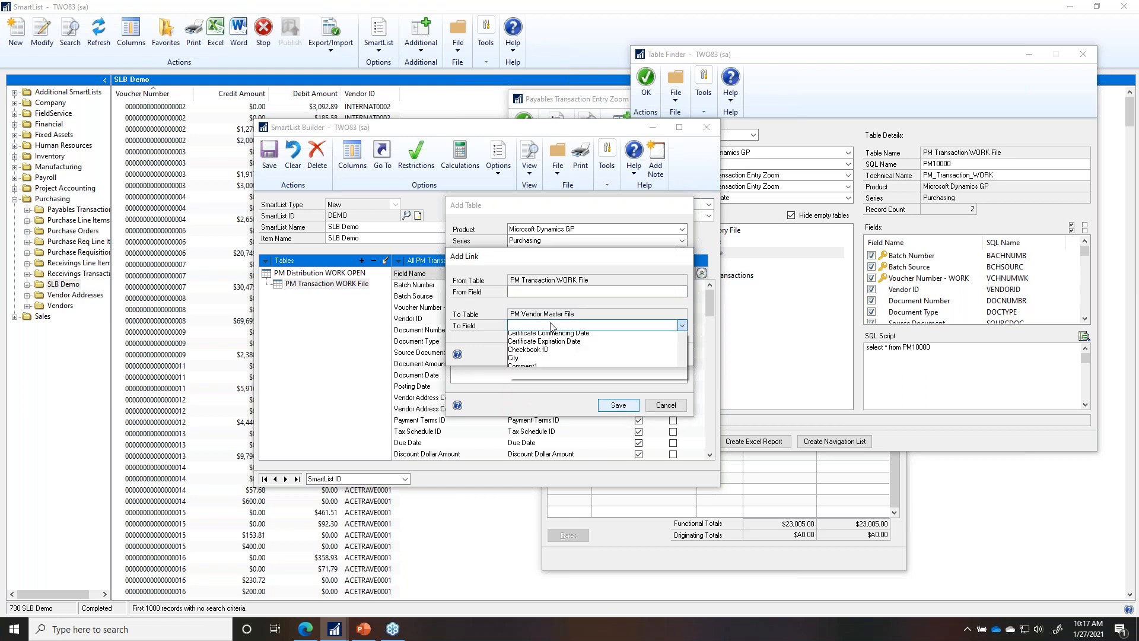
key(v)
click(523, 402)
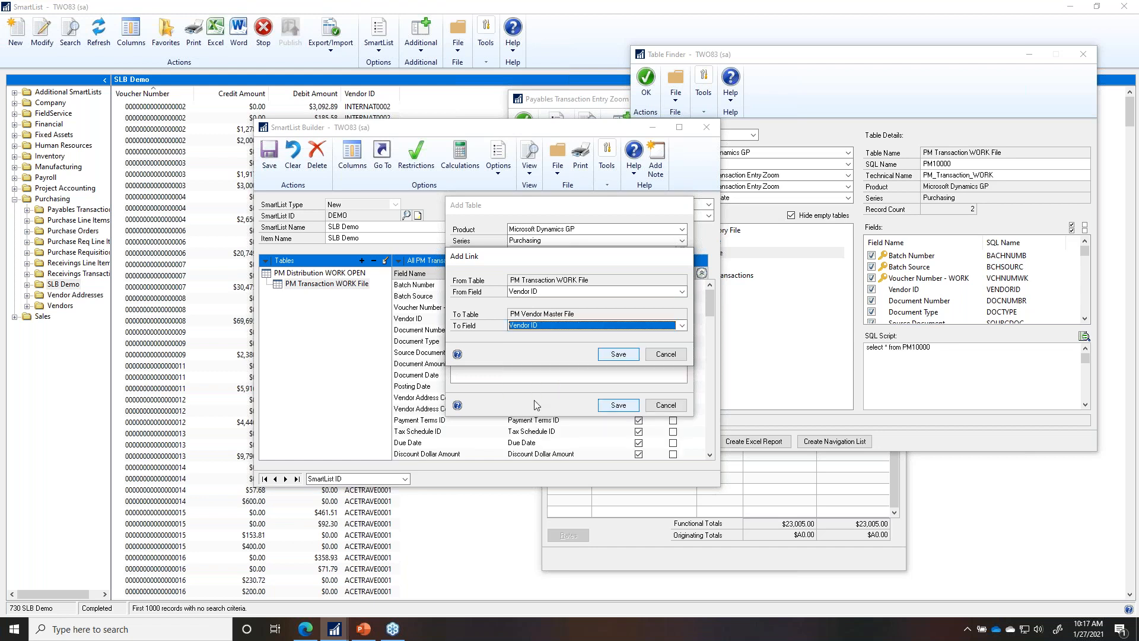
click(618, 355)
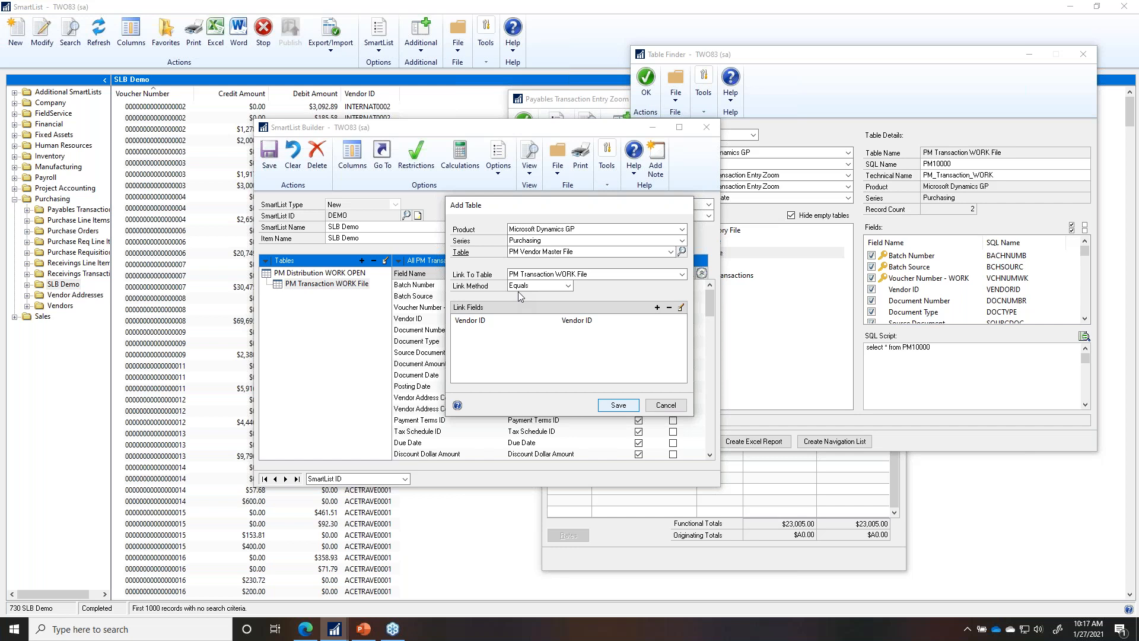
Step: Set the link method to Left Outer and save the PM Vendor Master File table
click(518, 289)
click(524, 306)
click(615, 408)
click(617, 406)
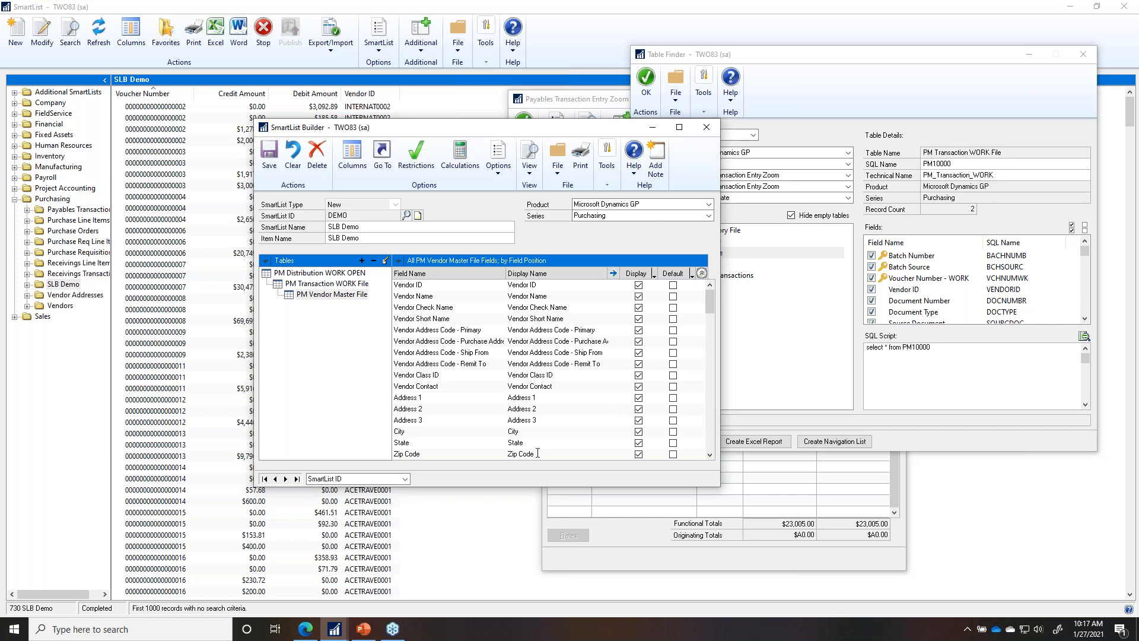
Step: Bring up the journal entry 497 inquiry and its Table Finder window
click(334, 629)
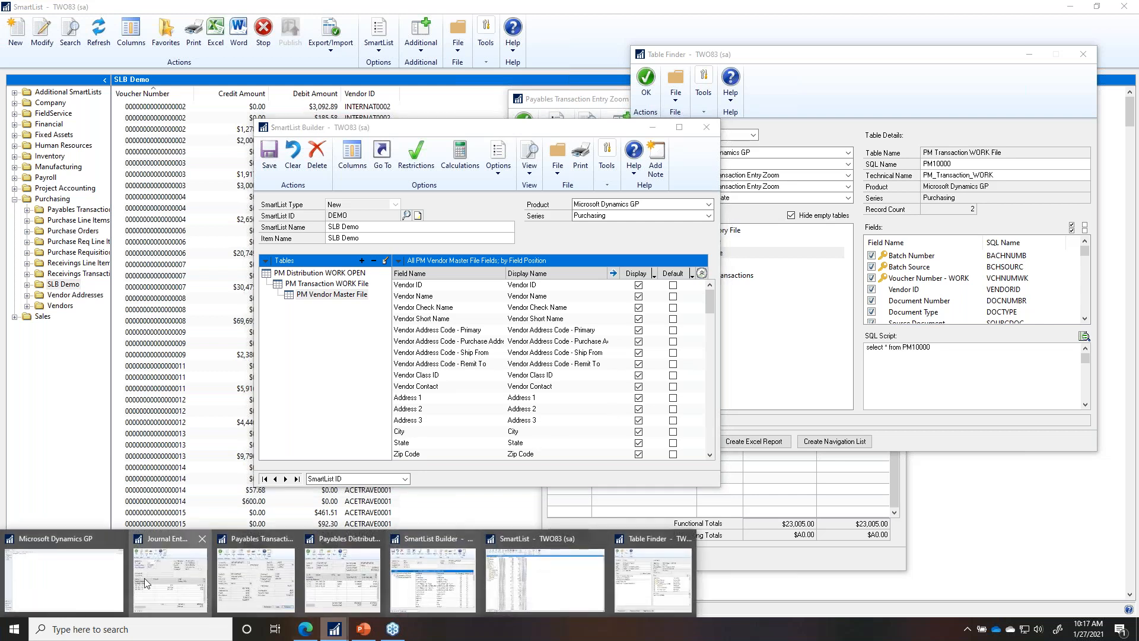
click(145, 584)
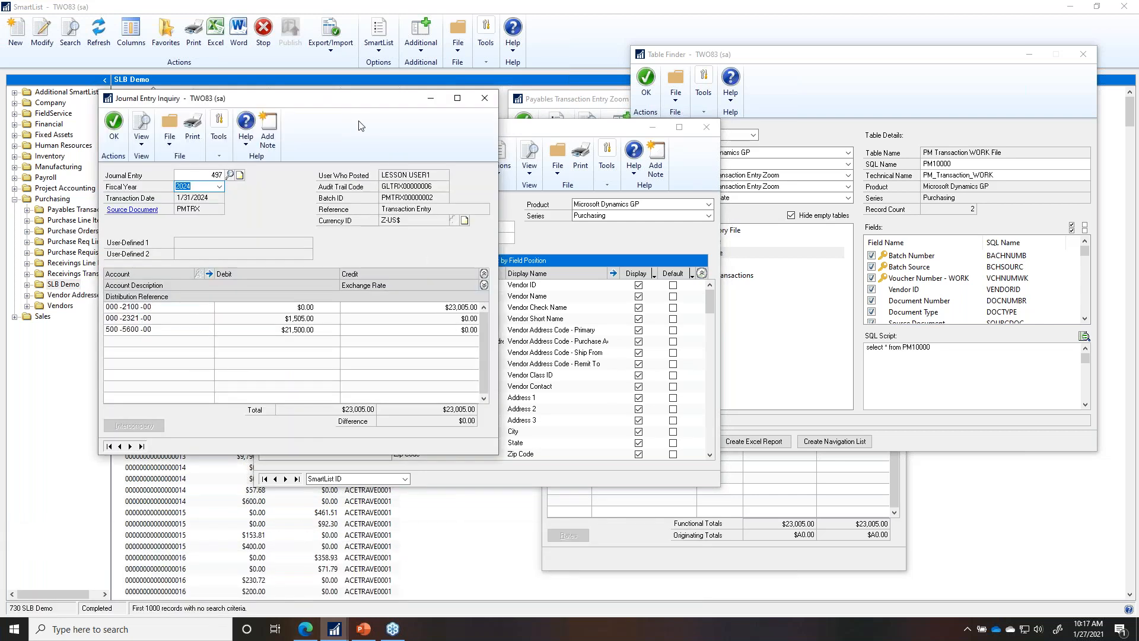
click(218, 156)
click(1078, 49)
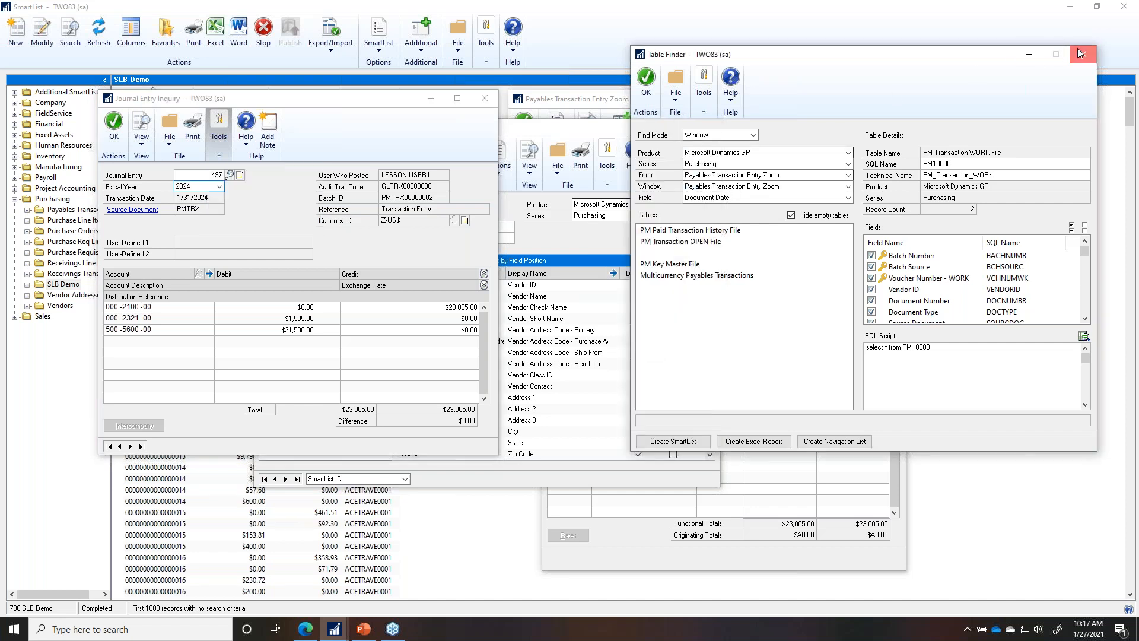
click(1078, 53)
click(219, 156)
click(229, 222)
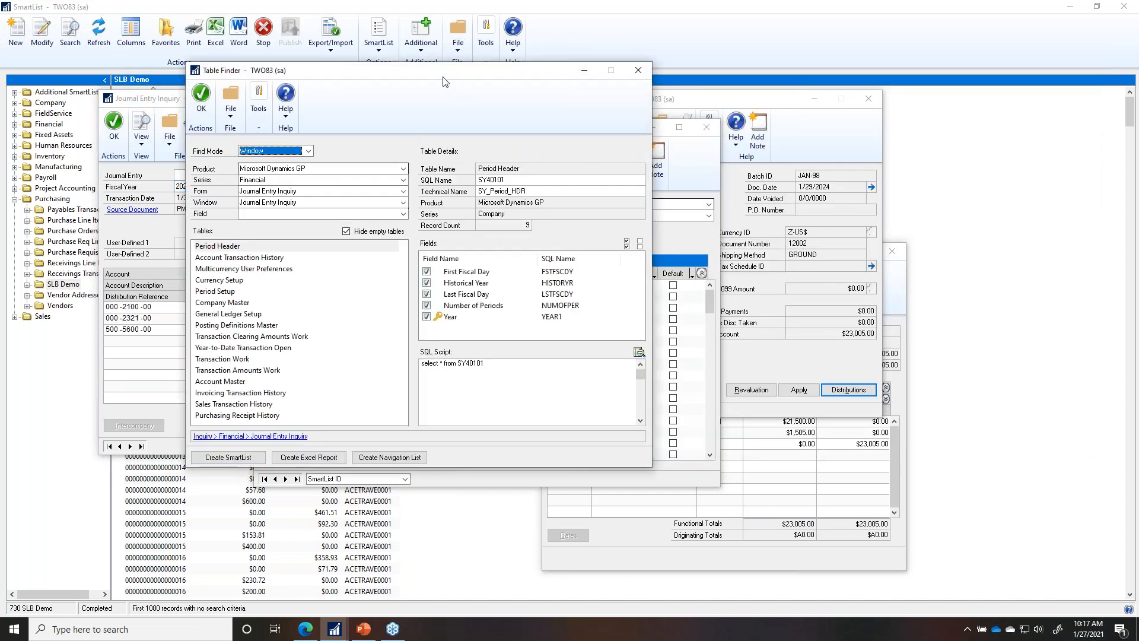
Step: Move Table Finder aside, dismiss its field list, and minimize Table Finder and Journal Entry Inquiry
drag(429, 75, 815, 72)
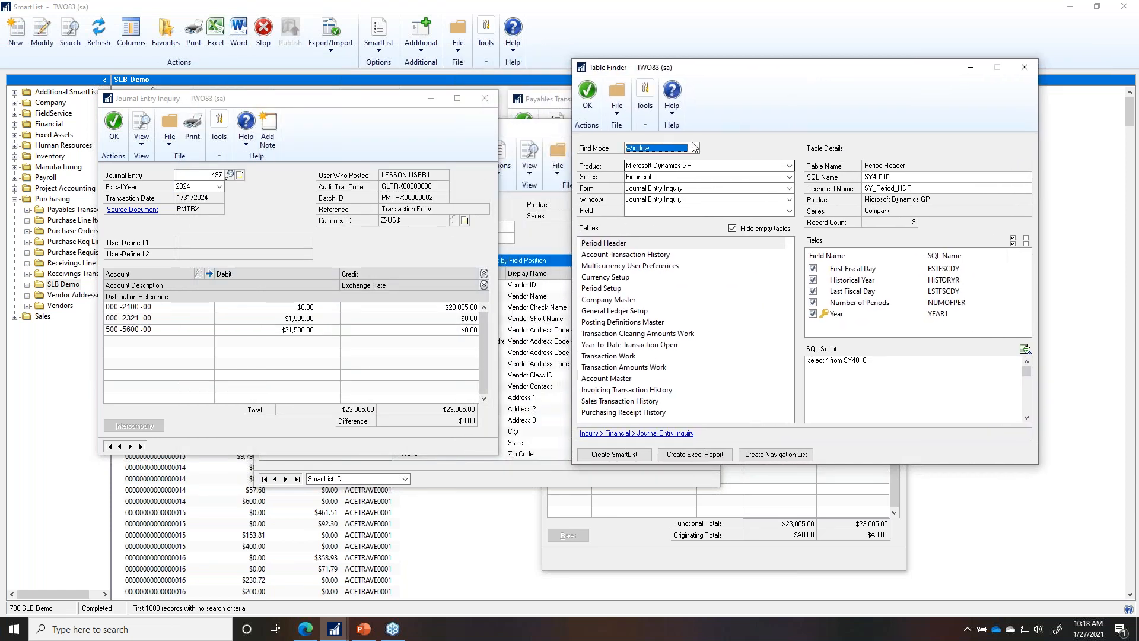
click(648, 212)
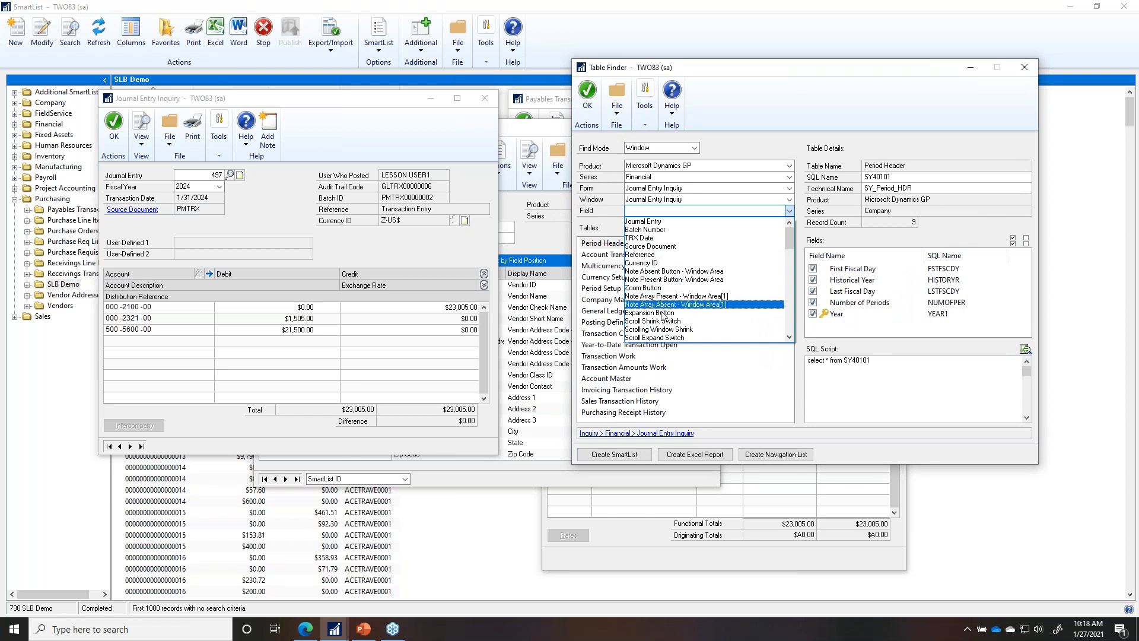
click(309, 283)
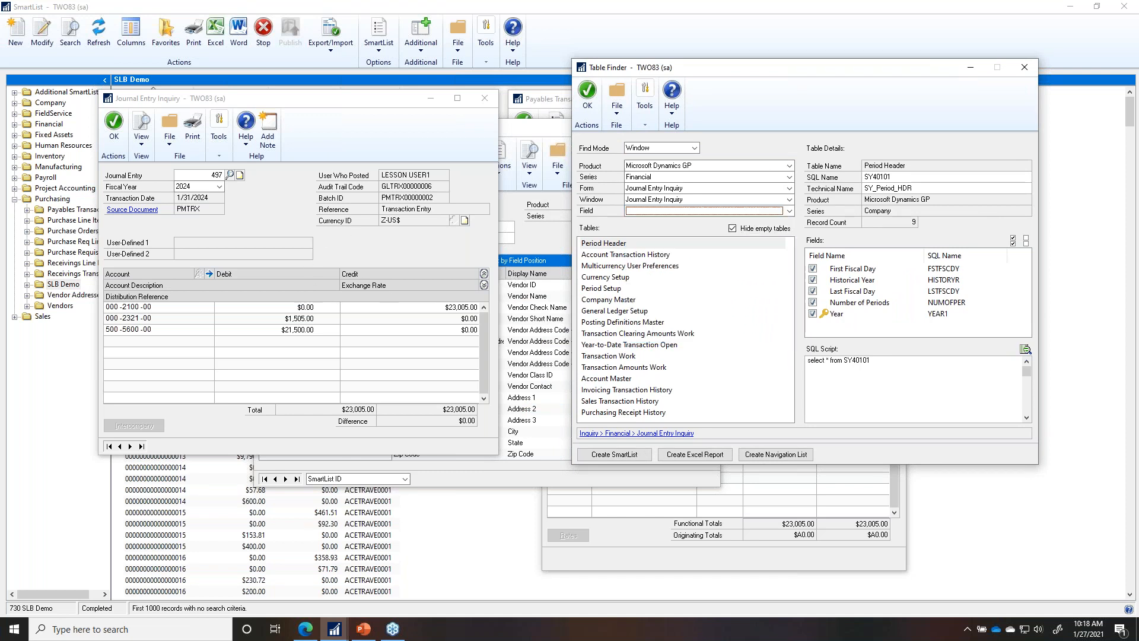
click(974, 70)
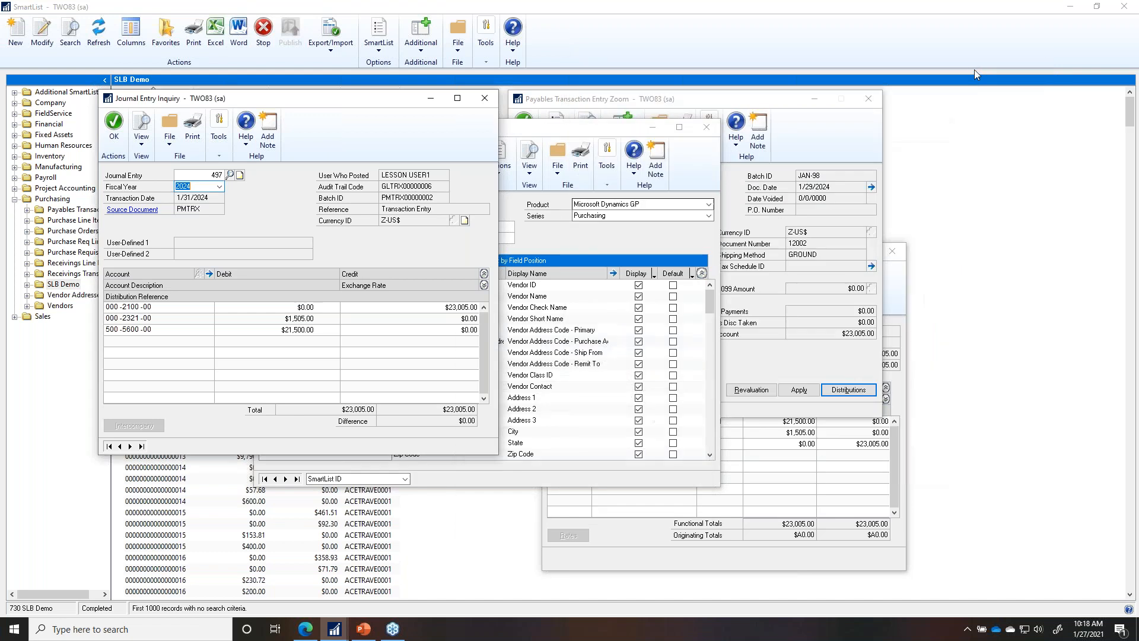
click(432, 99)
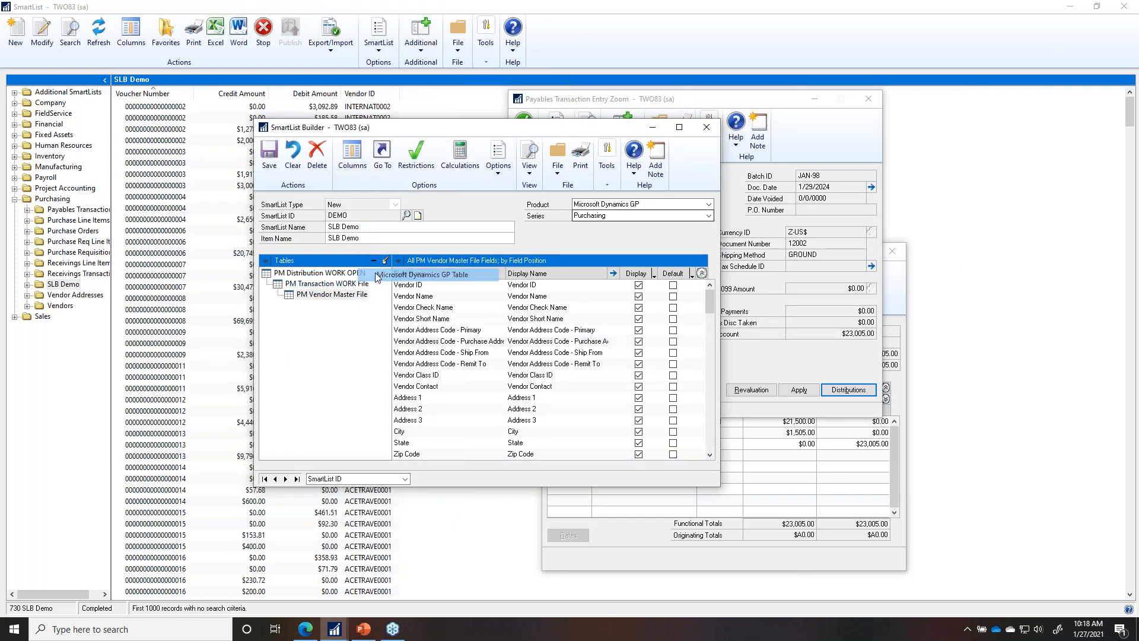
Step: Start adding the Financial series table Year-to-Date Transaction Open
click(362, 260)
click(542, 241)
click(534, 251)
click(532, 252)
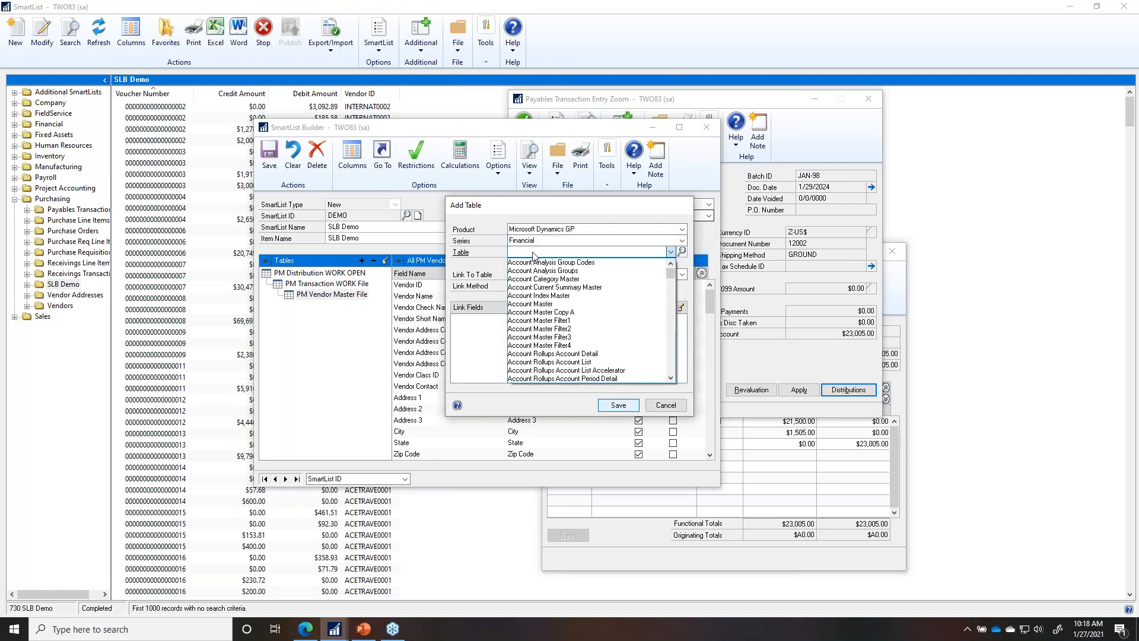
key(y)
click(552, 378)
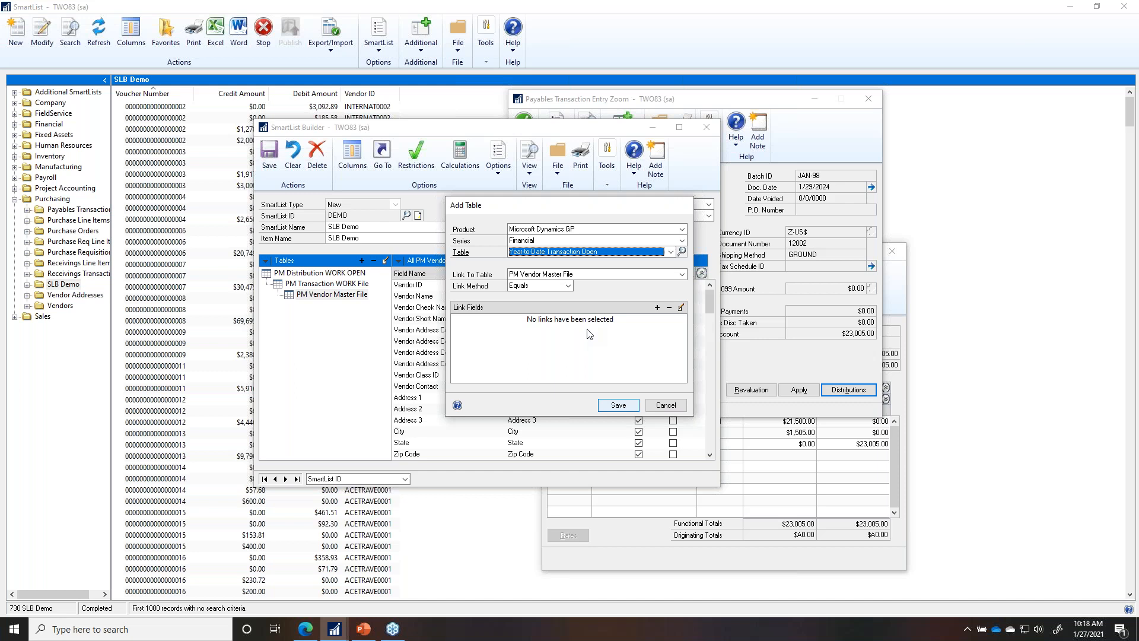
Step: Link it to PM Distribution WORK OPEN using a Left Outer join
click(579, 275)
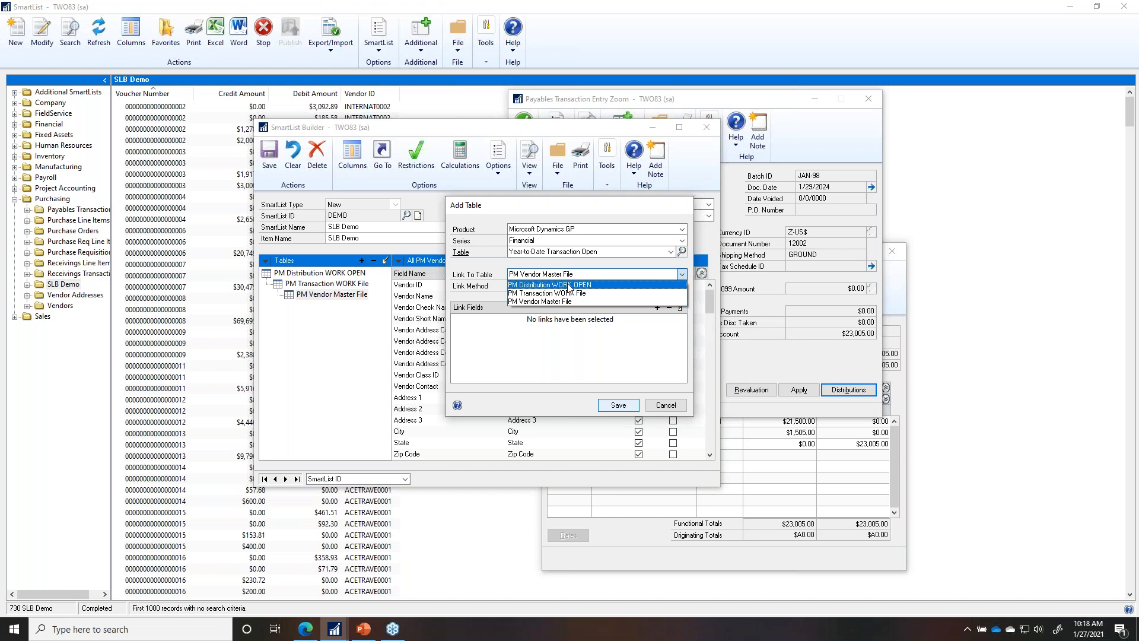
click(570, 285)
click(555, 290)
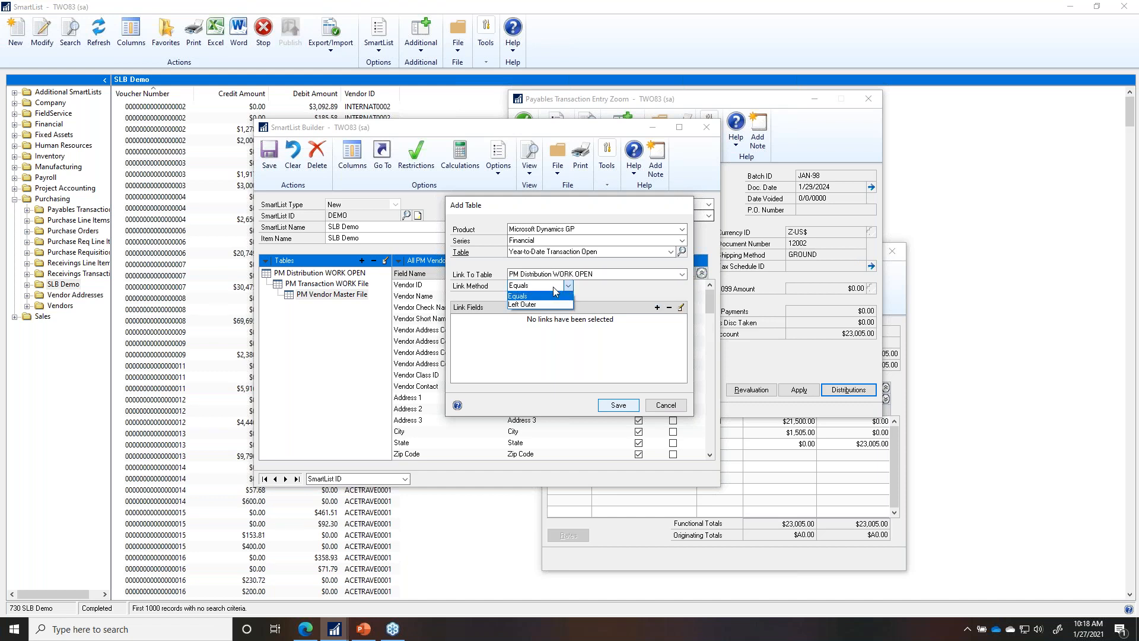
click(551, 305)
Step: Add and save a link matching TRX Source to Originating TRX Source
click(657, 308)
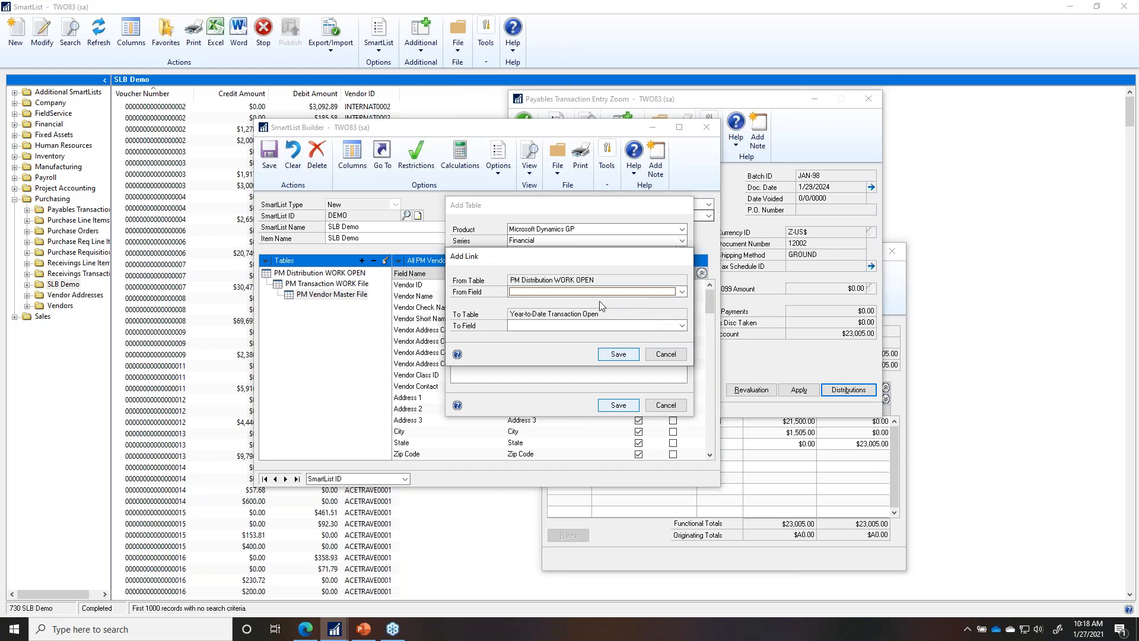
click(574, 292)
scroll(570, 320, down, 8)
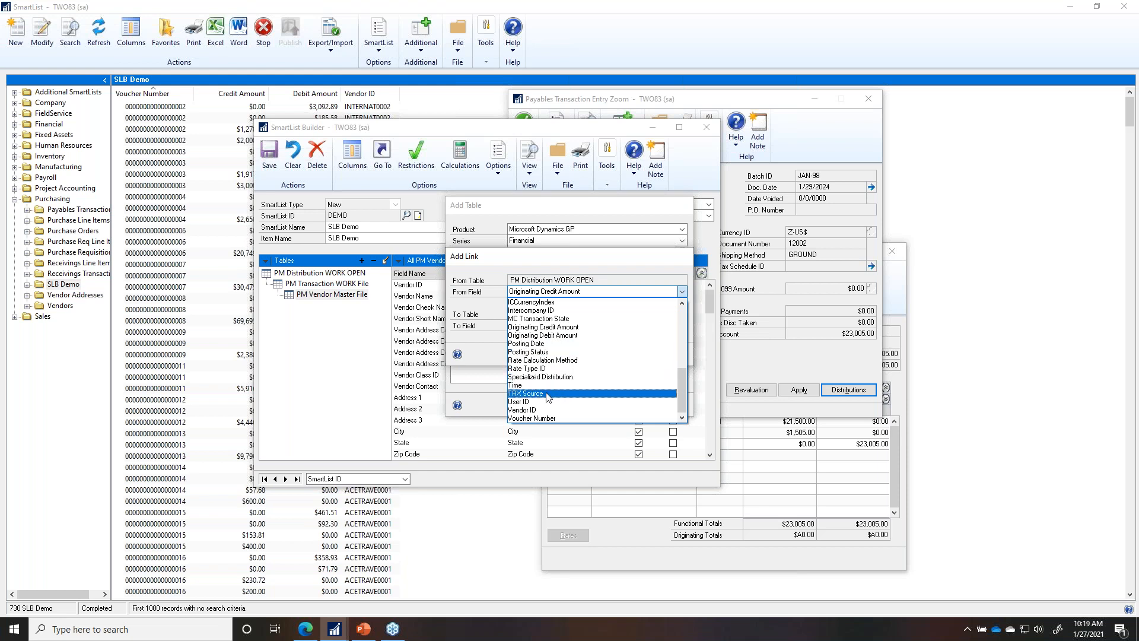
click(563, 393)
click(562, 326)
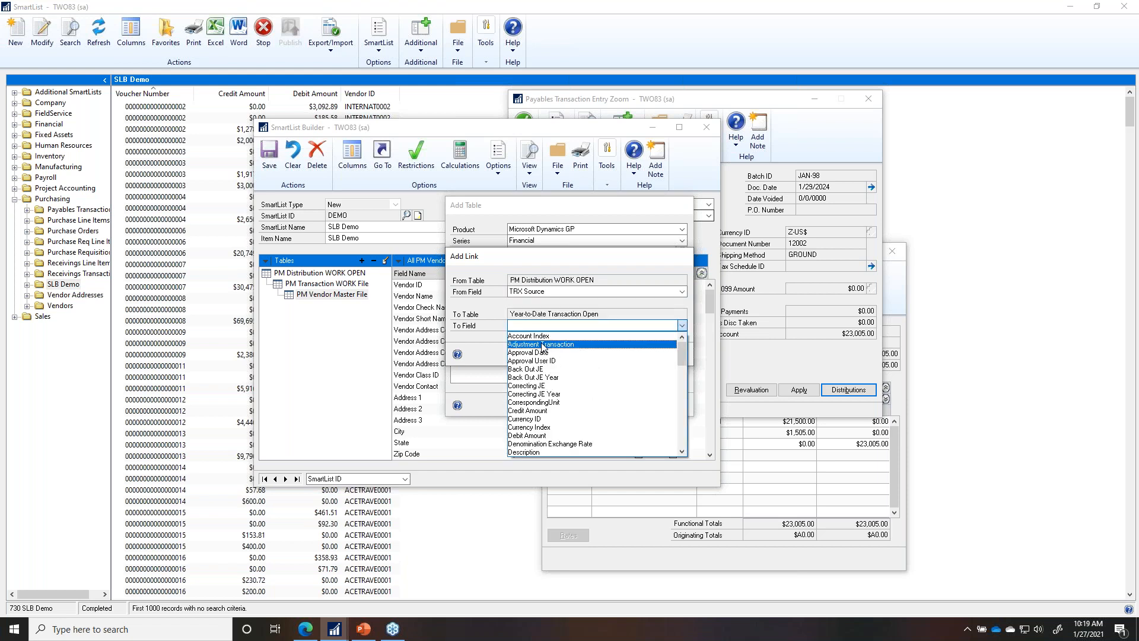
key(o)
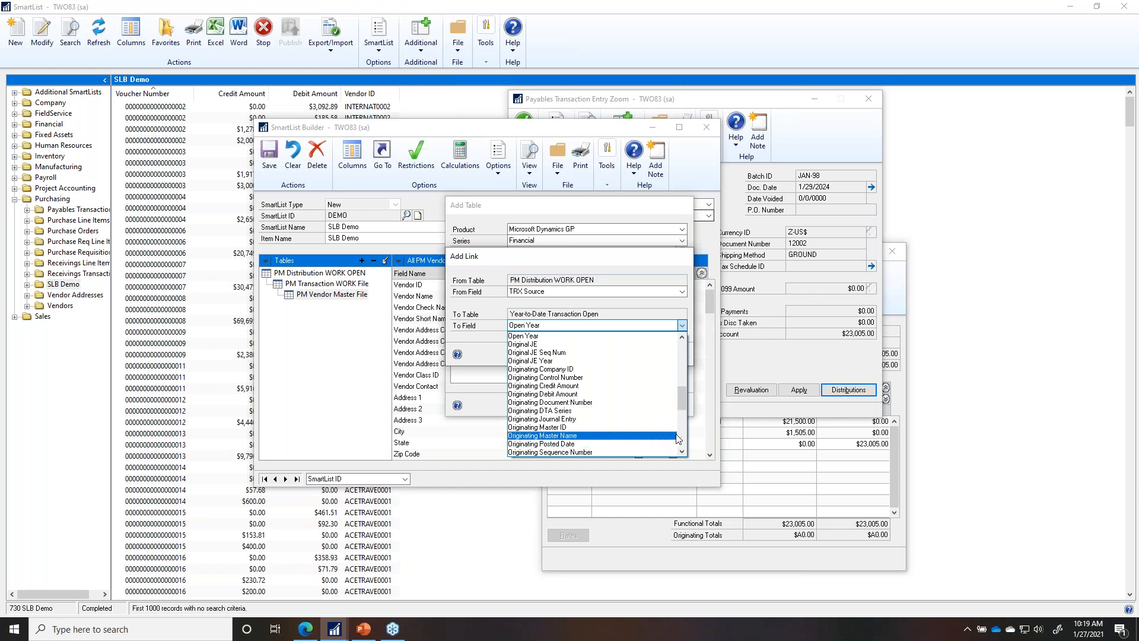
scroll(678, 439, down, 3)
click(568, 356)
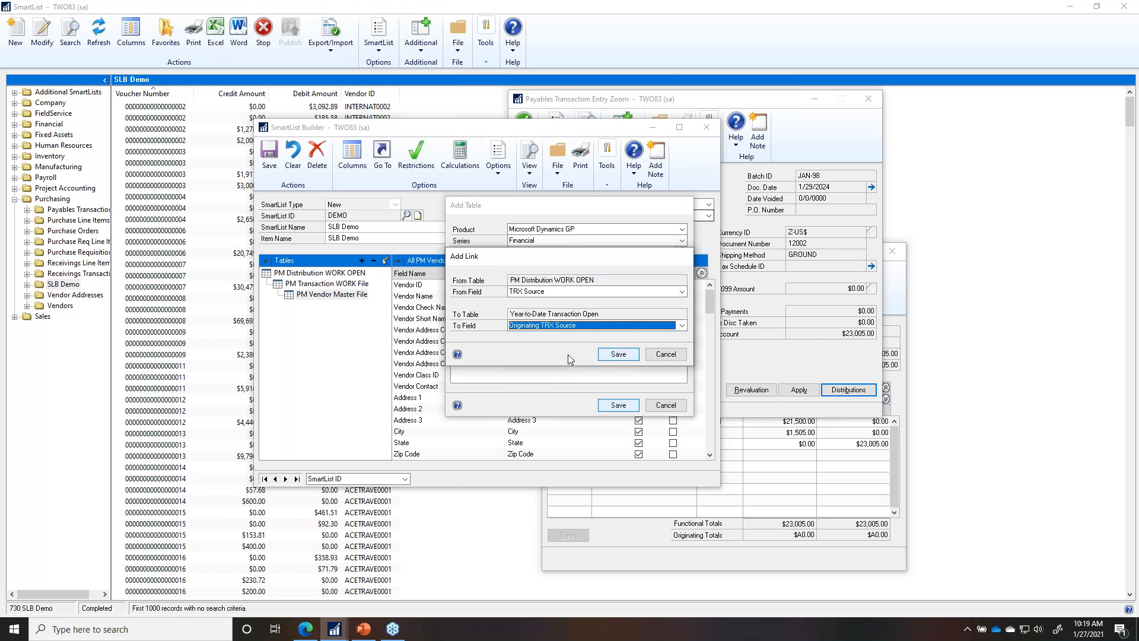
click(619, 354)
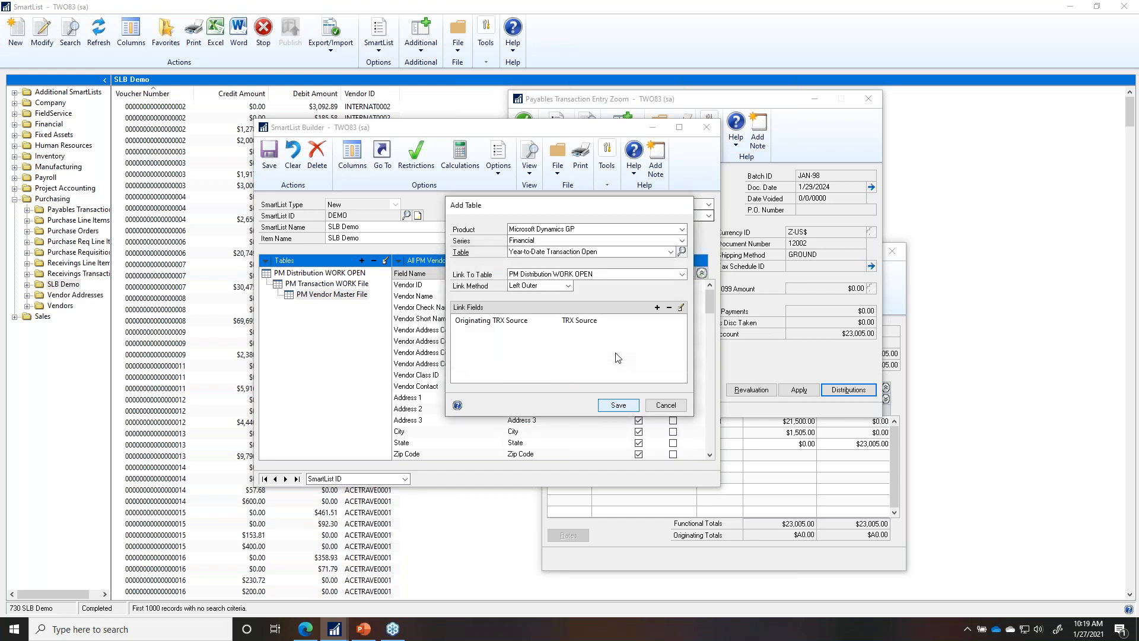
Step: Add and save a link matching Distribution Account Index to Account Index
click(657, 308)
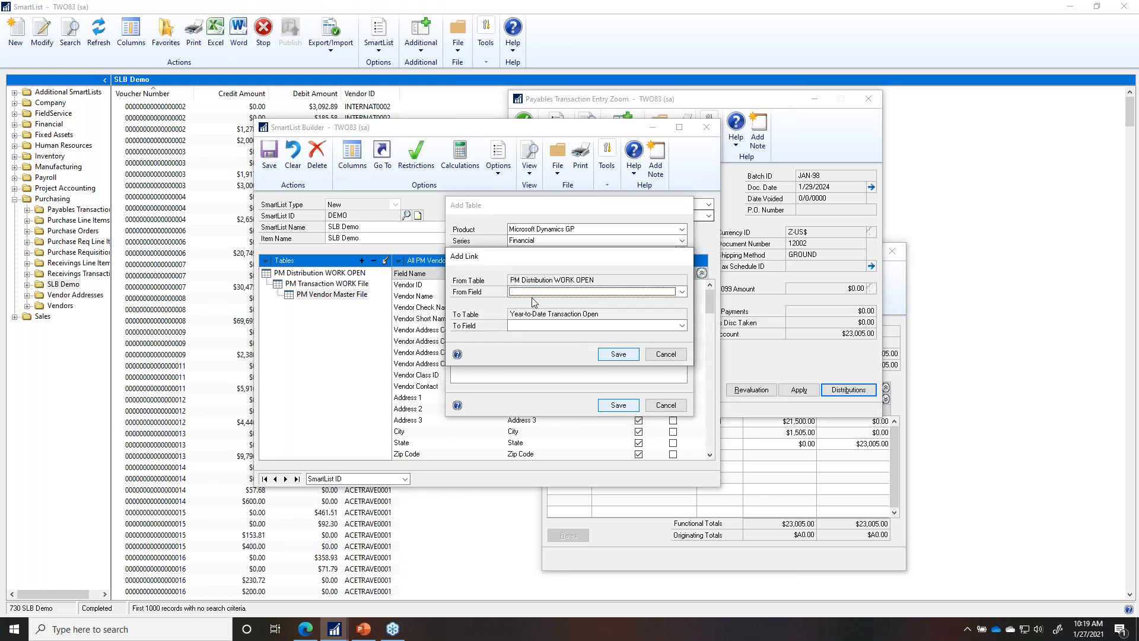
click(532, 292)
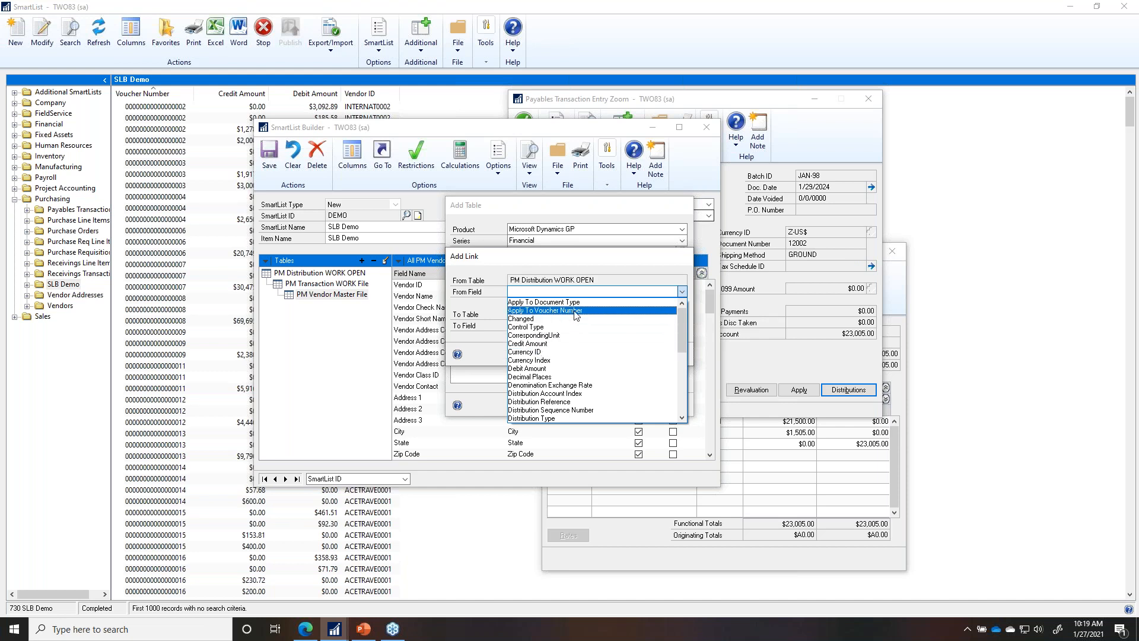
text(d)
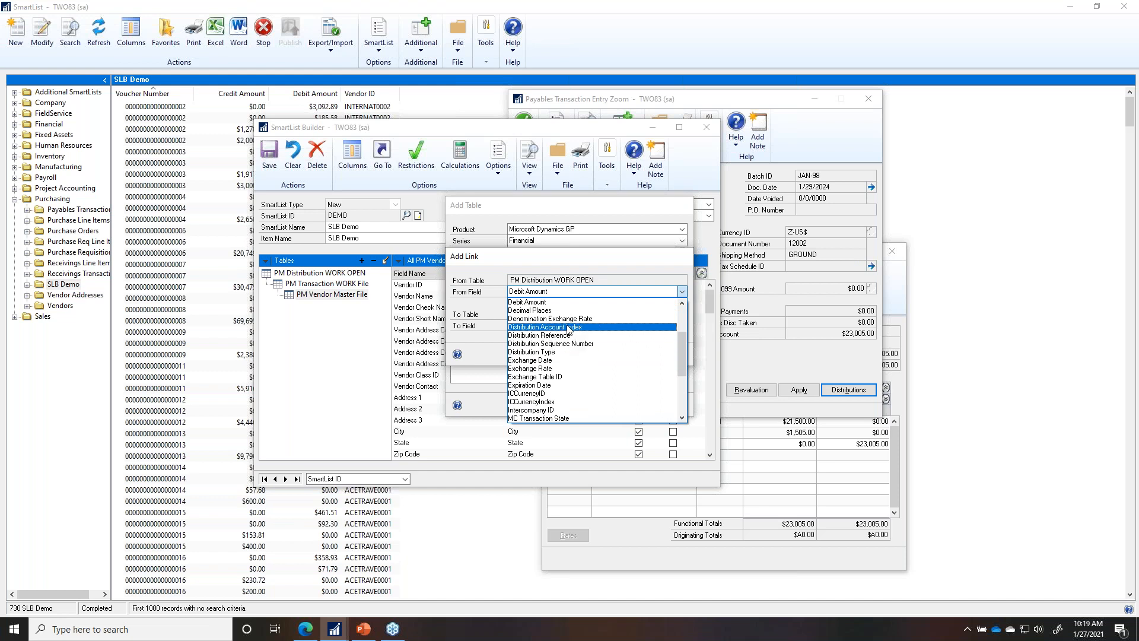
click(568, 328)
click(569, 326)
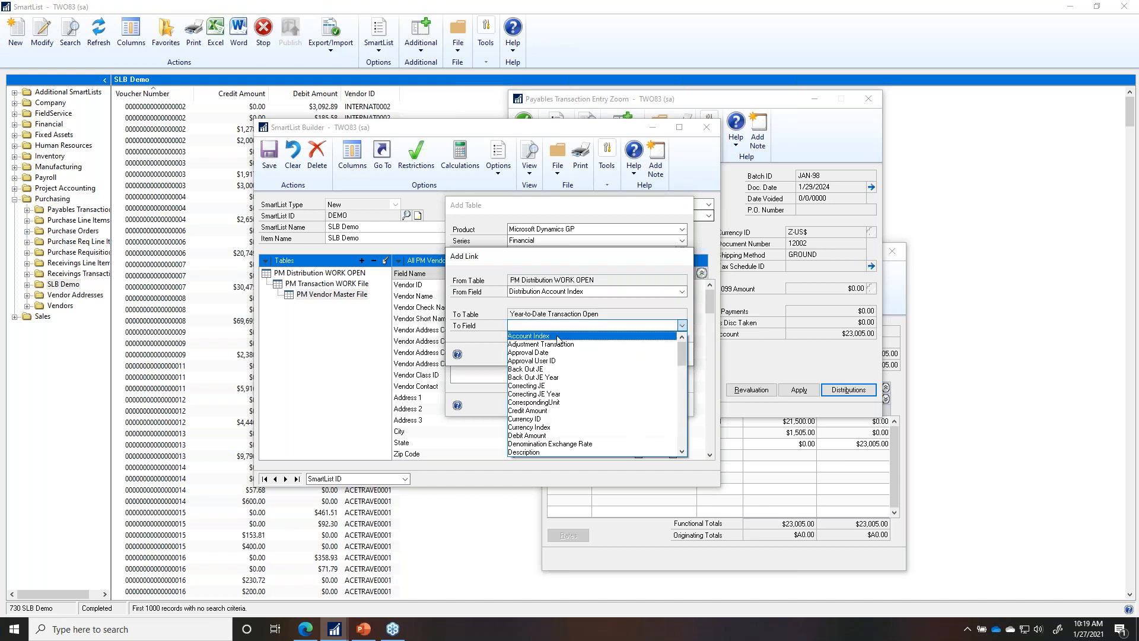
click(558, 340)
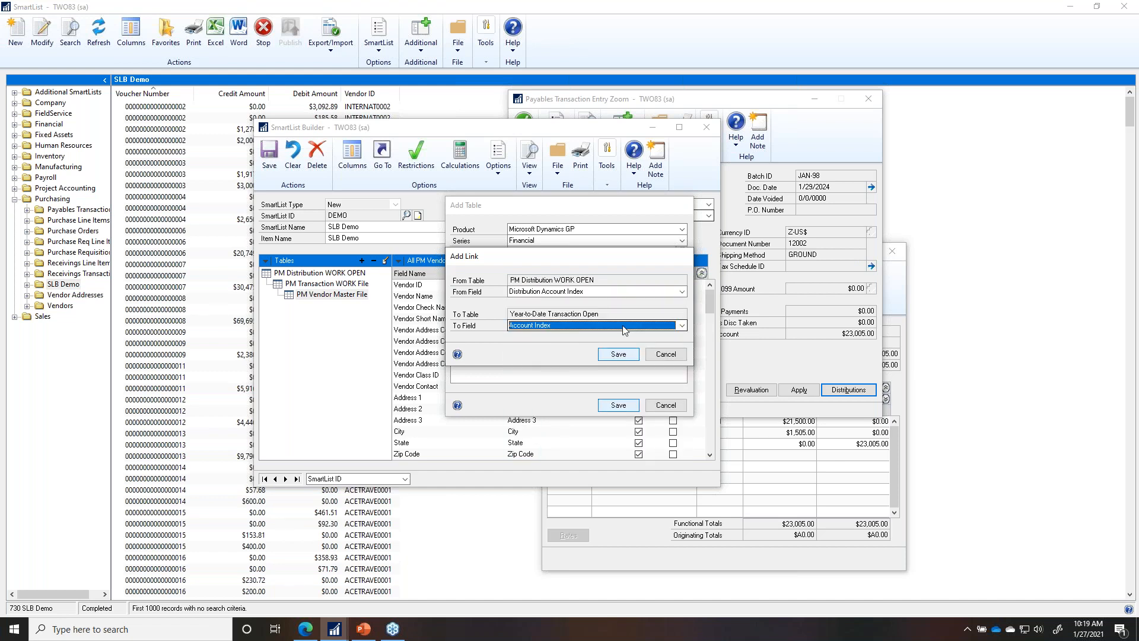
click(633, 354)
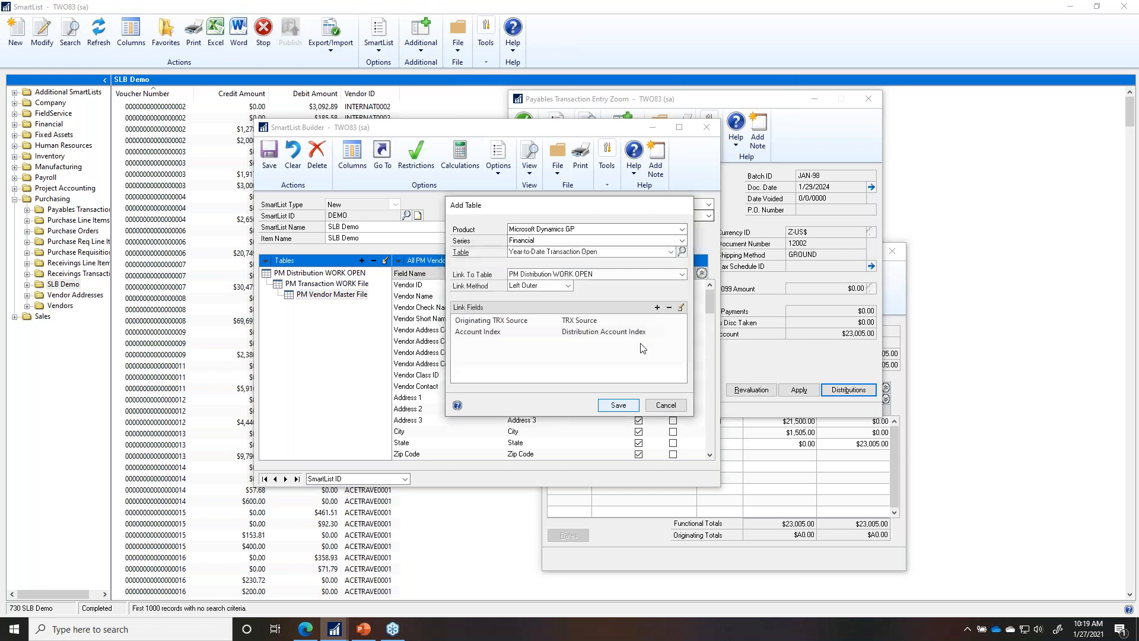
Step: Link Voucher Number to Originating Control Number, then save the Year-to-Date Transaction Open table
click(656, 306)
click(533, 292)
scroll(533, 332, down, 5)
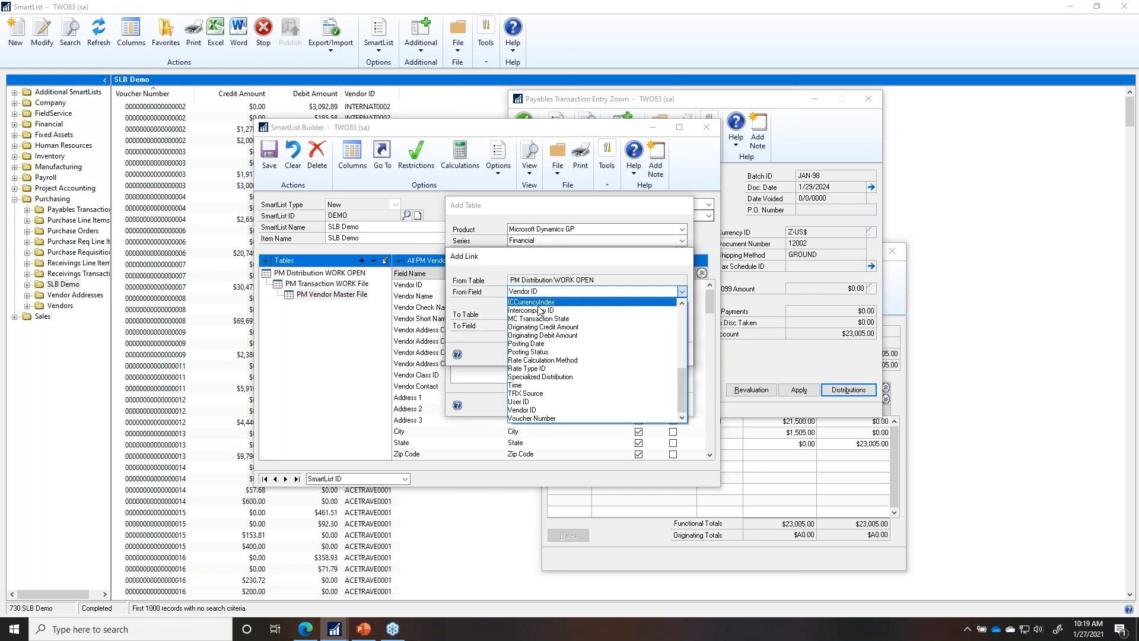
click(537, 398)
click(612, 327)
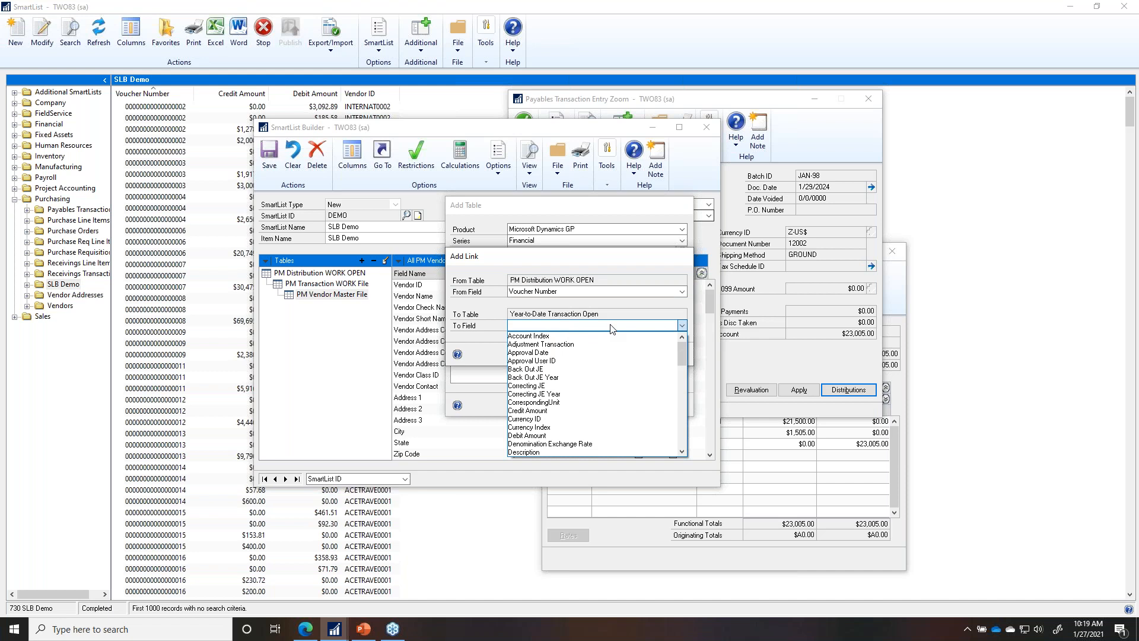
key(o)
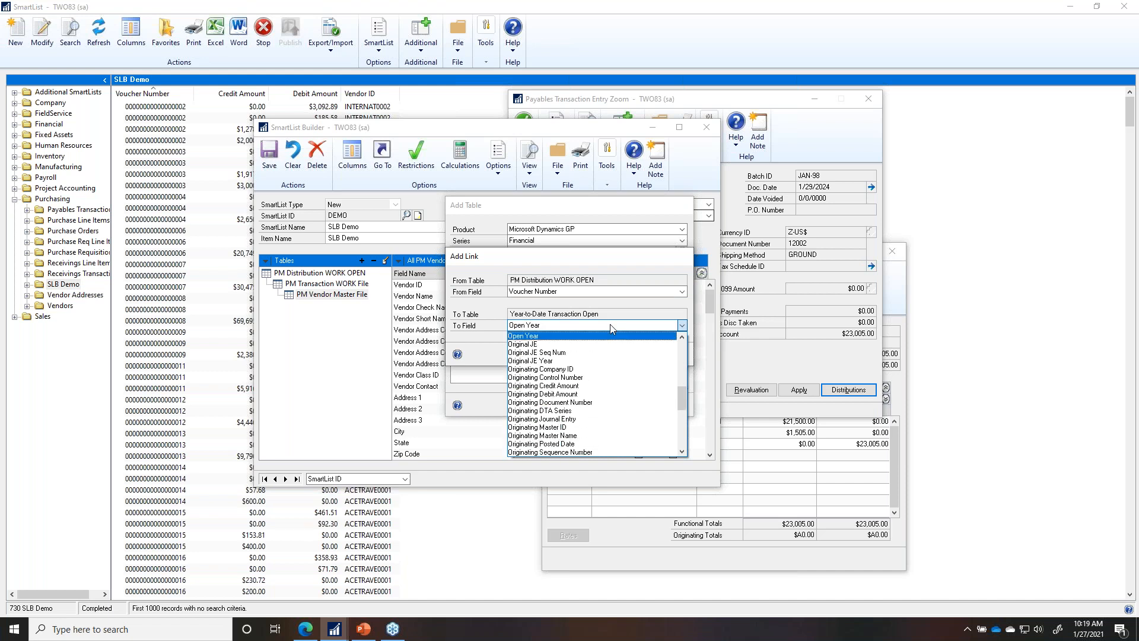
click(570, 378)
click(612, 354)
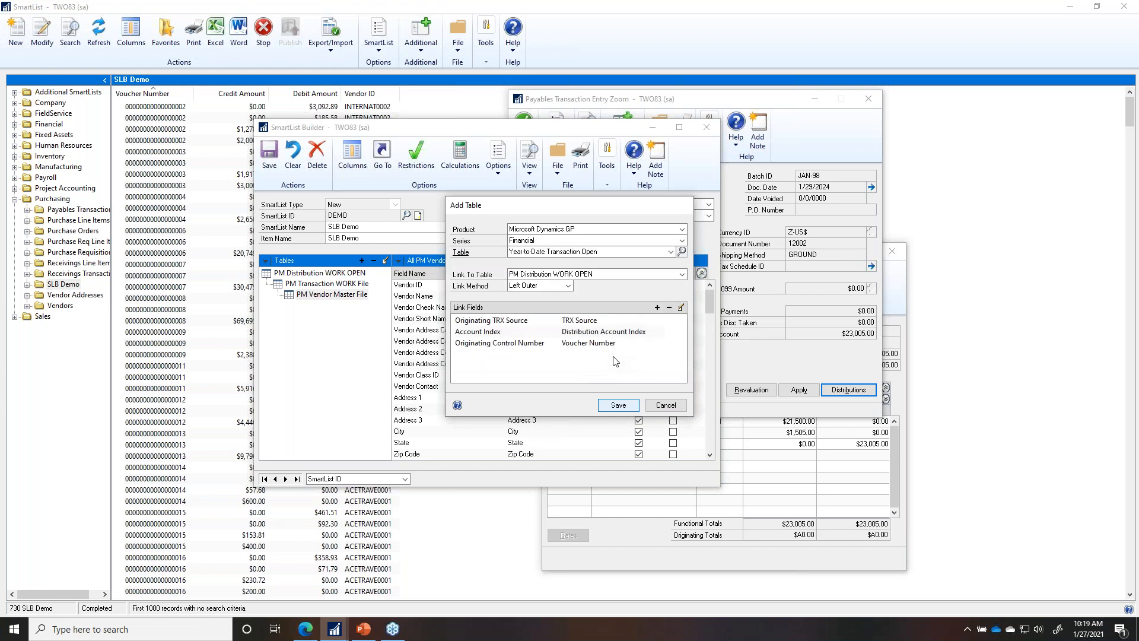
click(617, 407)
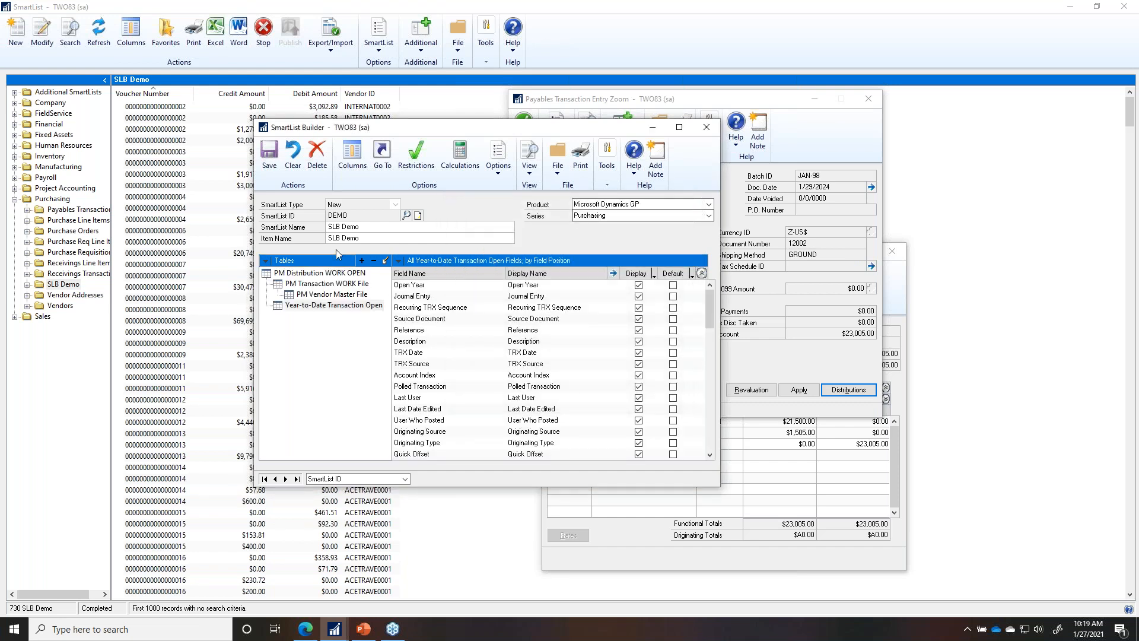
Step: Save the SmartList and make Journal Entry, TRX Date and Account Index default columns
click(271, 158)
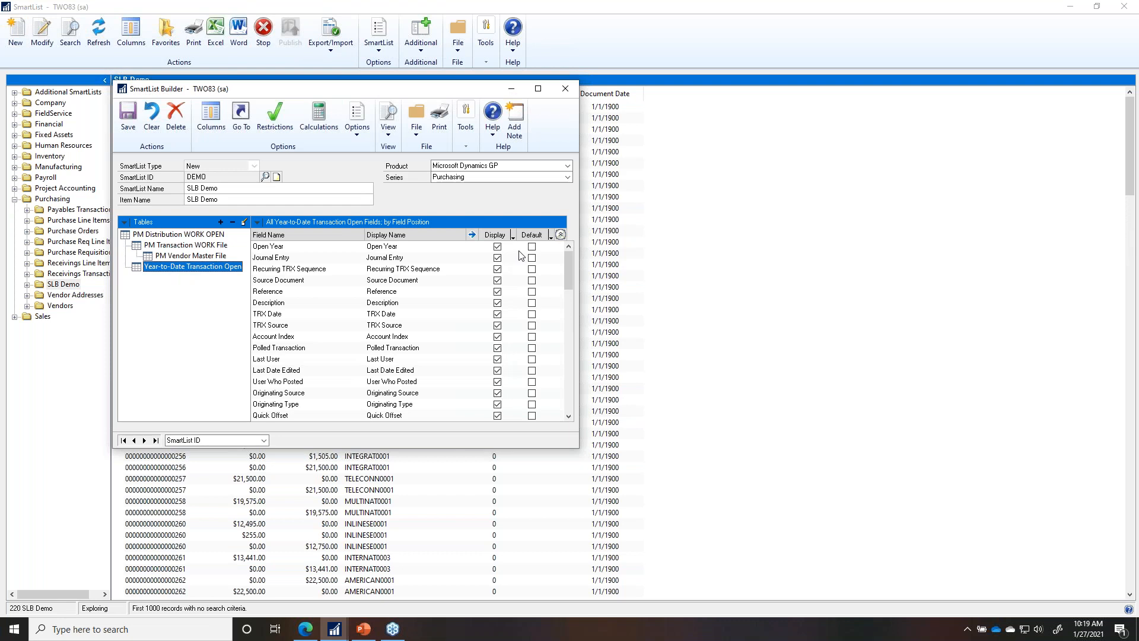
click(532, 259)
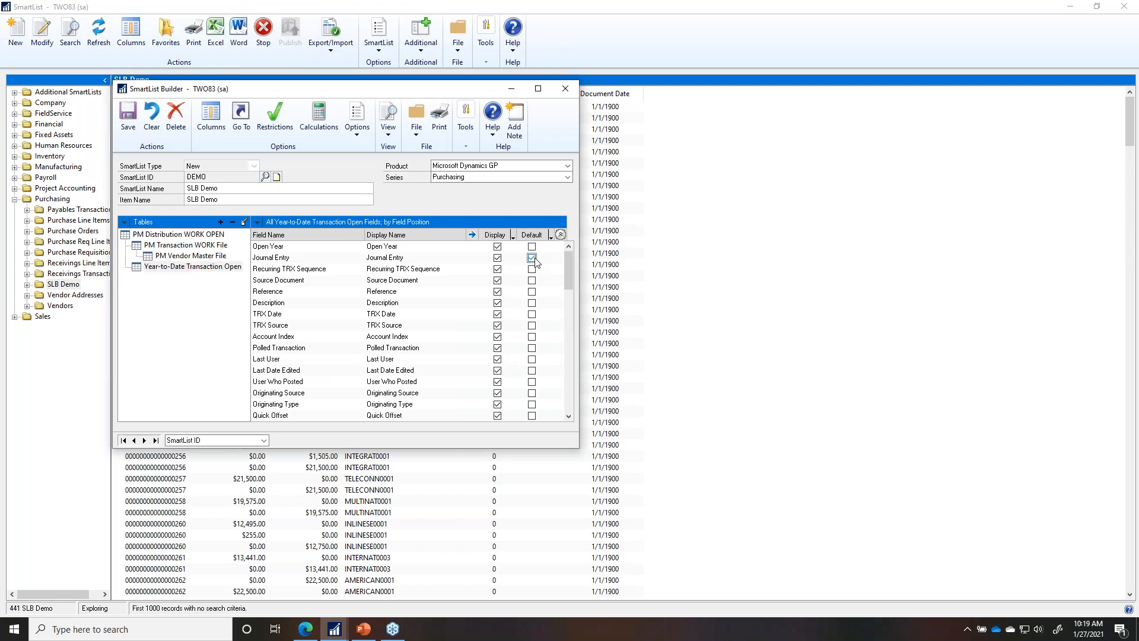
click(532, 315)
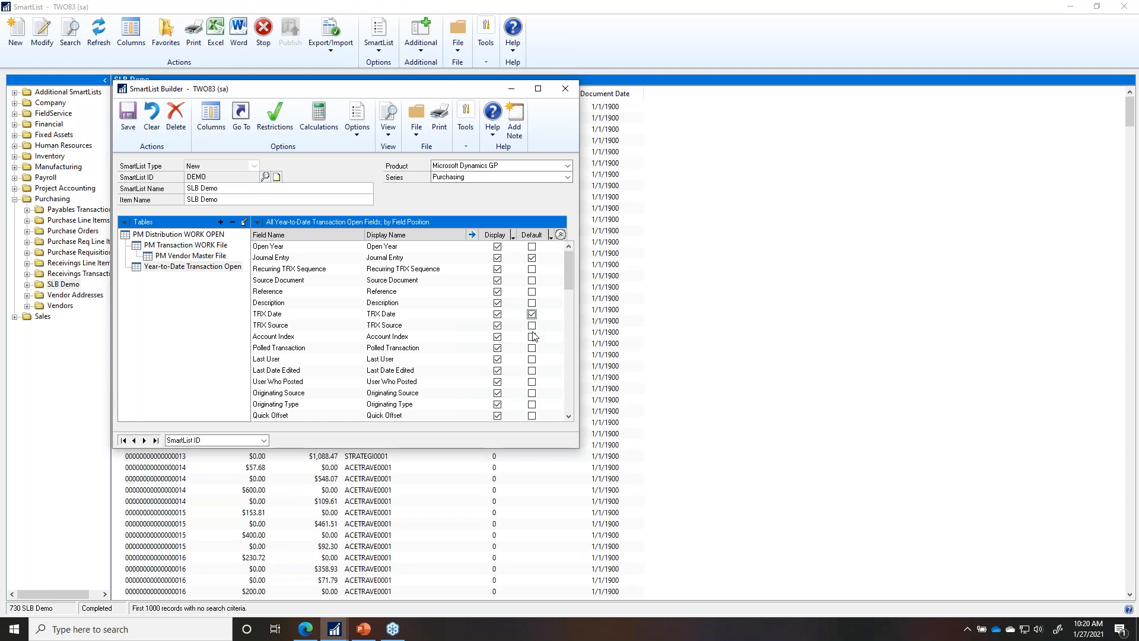
click(532, 337)
scroll(535, 399, down, 1)
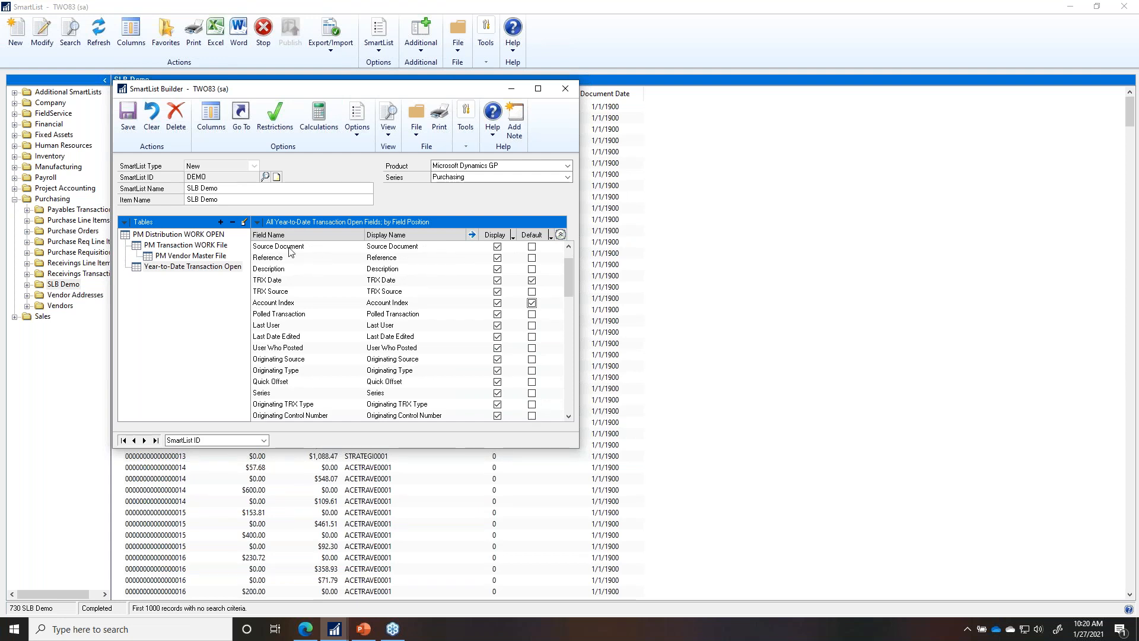
Step: Sort fields by Display Name and default Originating TRX Source, Debit Amount and Credit Amount
click(257, 222)
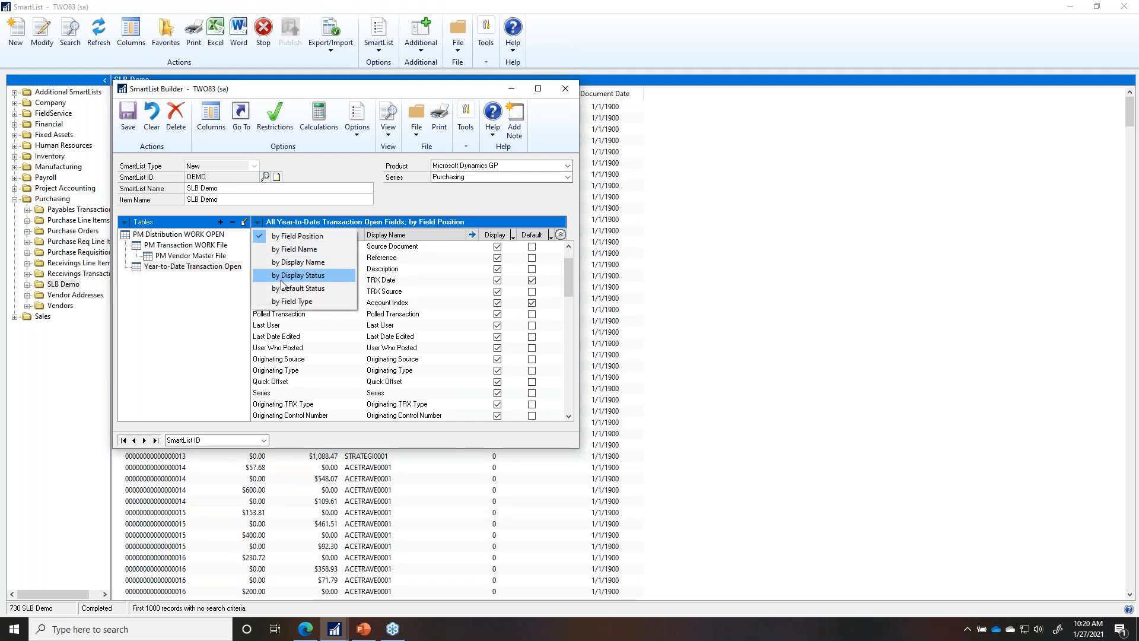
click(290, 263)
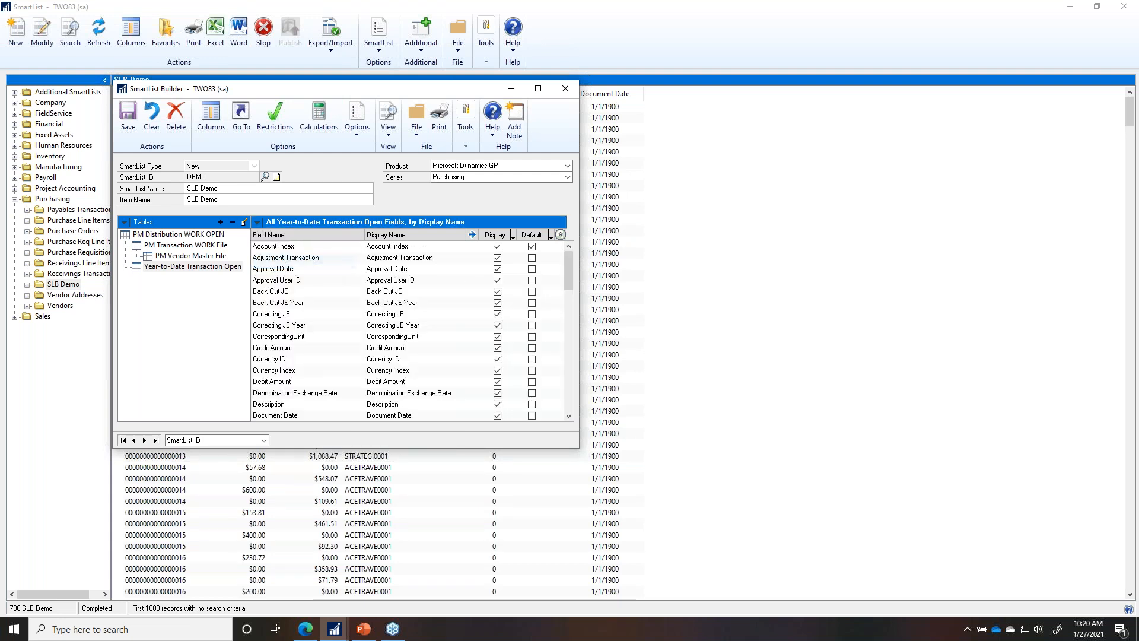
click(569, 390)
click(570, 390)
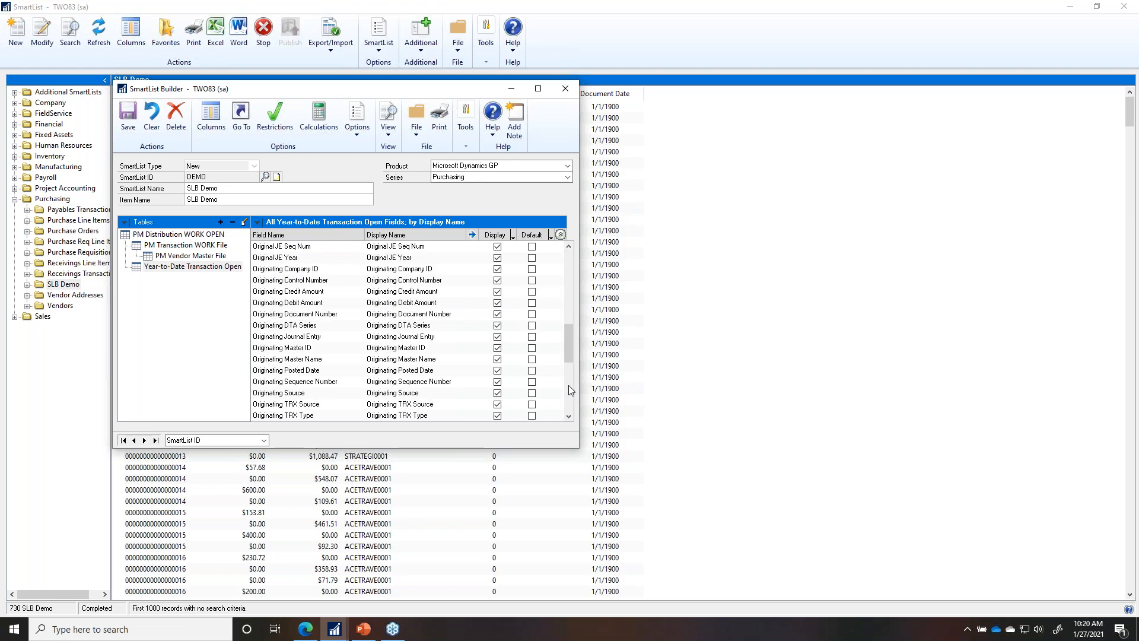
click(532, 406)
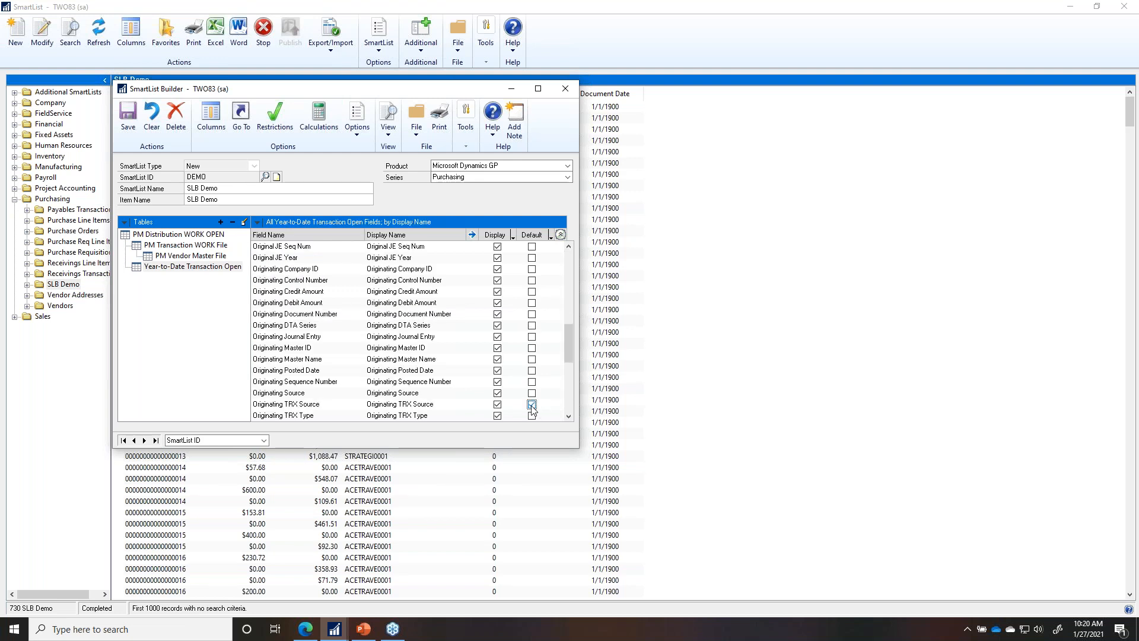
drag(572, 293, 575, 265)
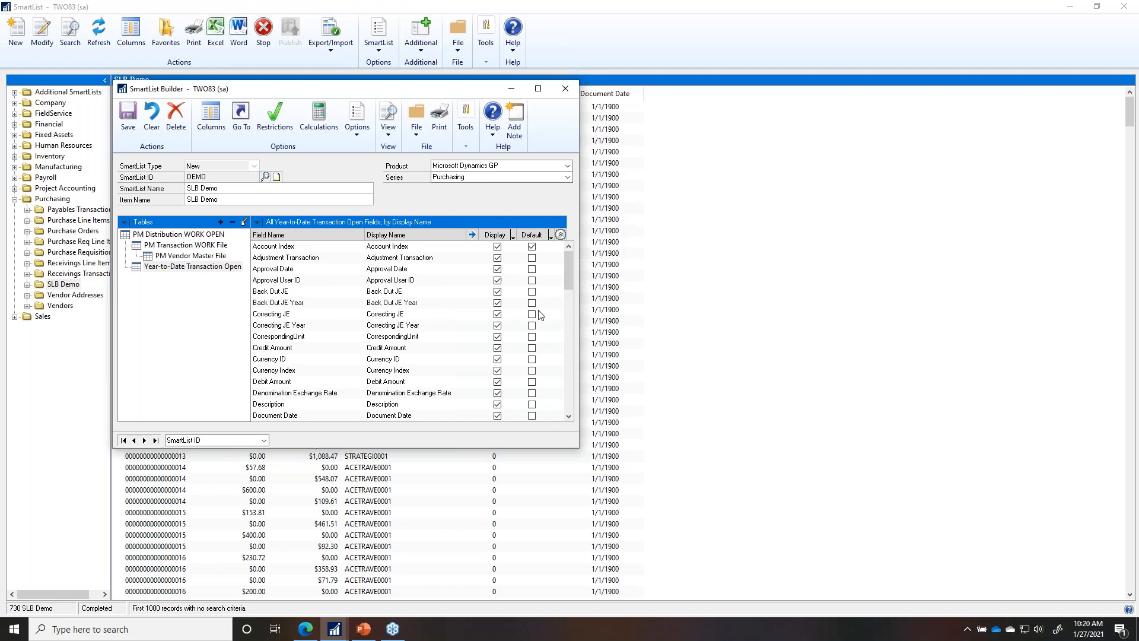
click(531, 381)
click(531, 348)
double_click(191, 266)
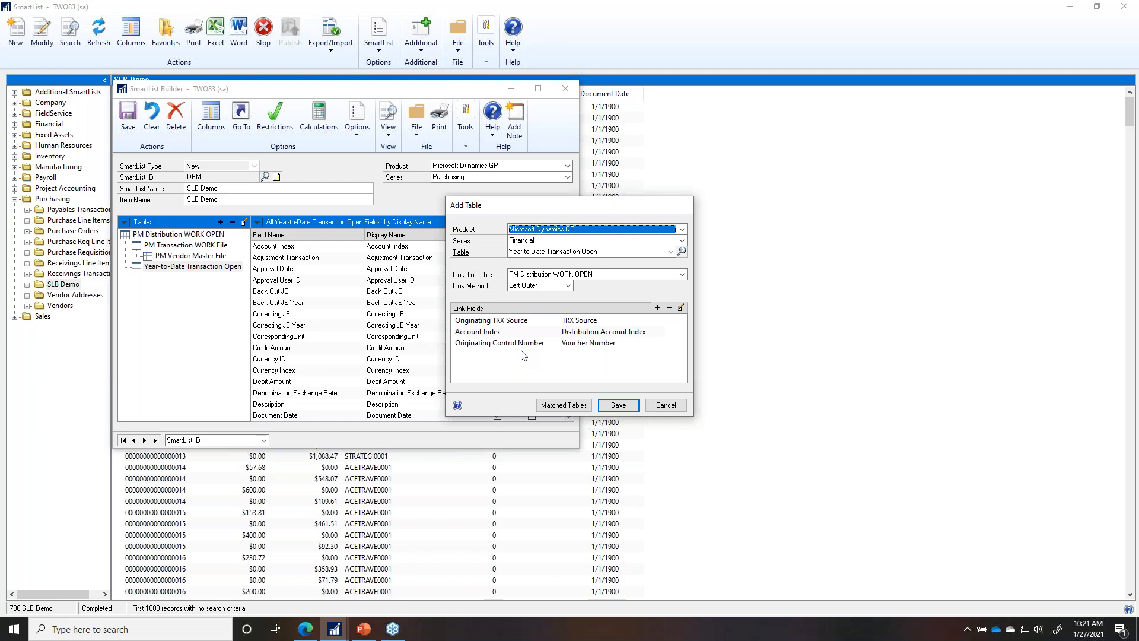
click(625, 408)
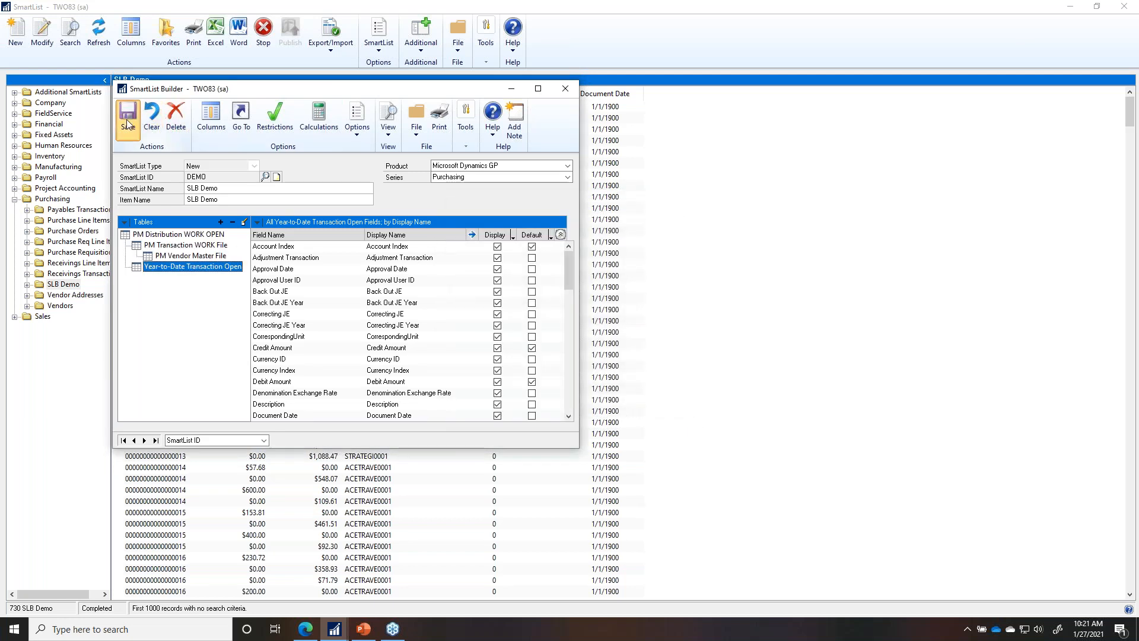
Step: Leave the field sort order unchanged and save the SLB Demo SmartList definition
click(256, 222)
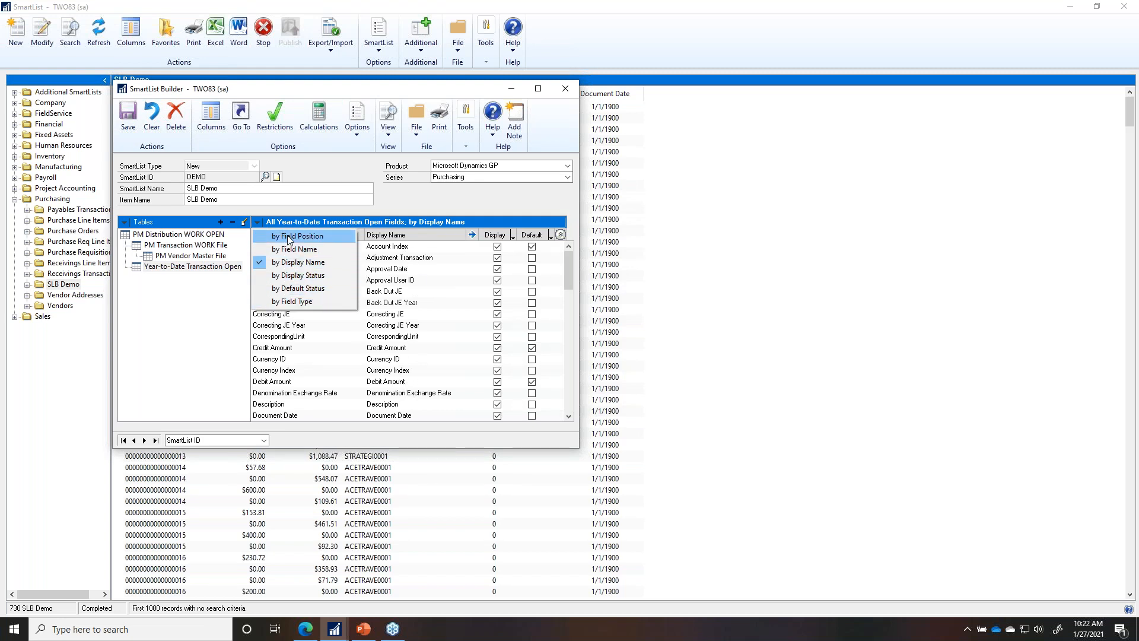
click(302, 211)
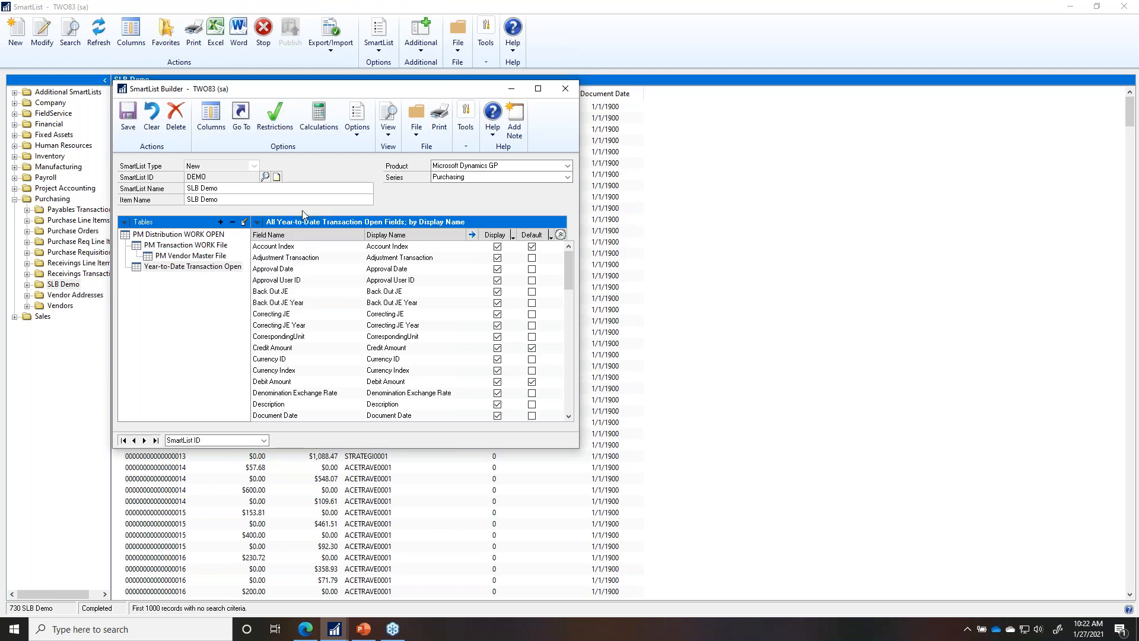
click(133, 114)
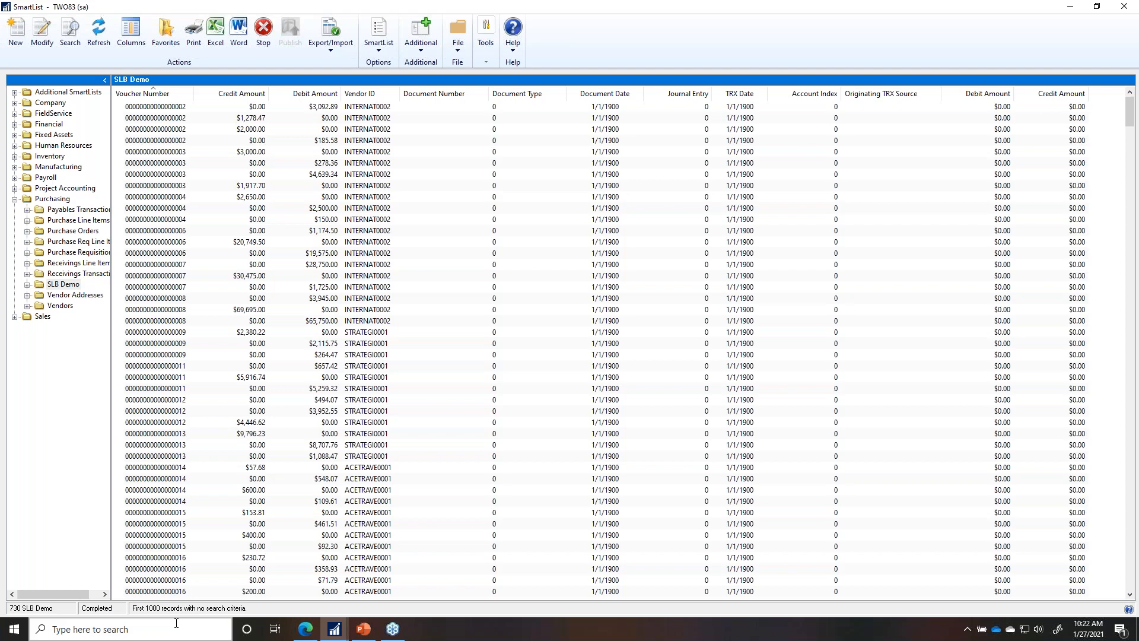
Step: Sort the SLB Demo list by Journal Entry and maximize the SmartList window
scroll(695, 415, down, 20)
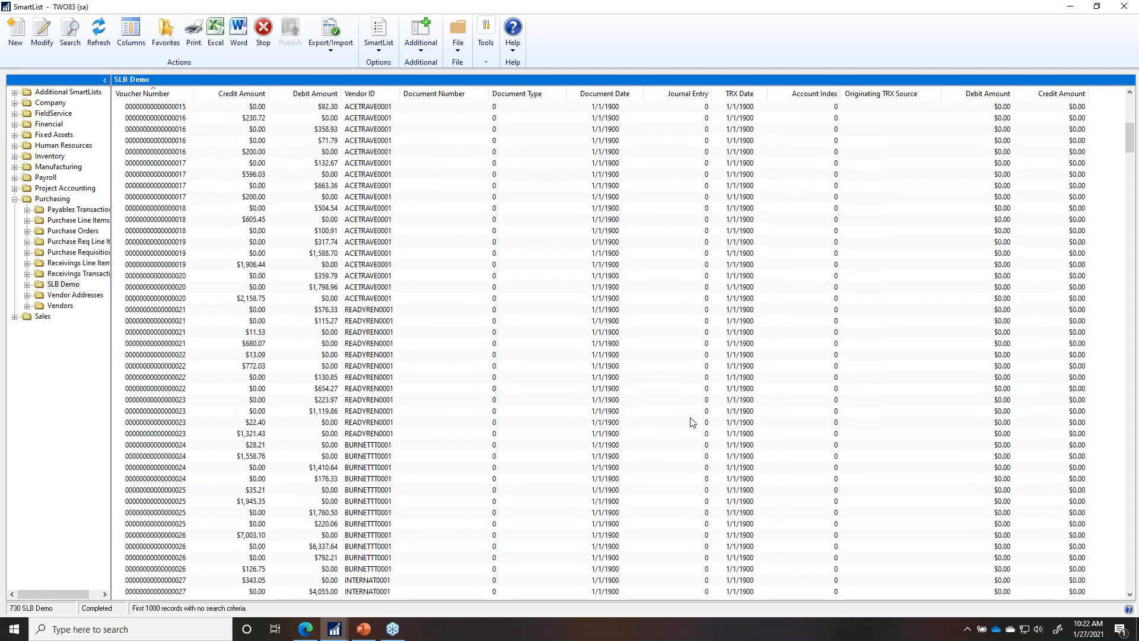
click(686, 93)
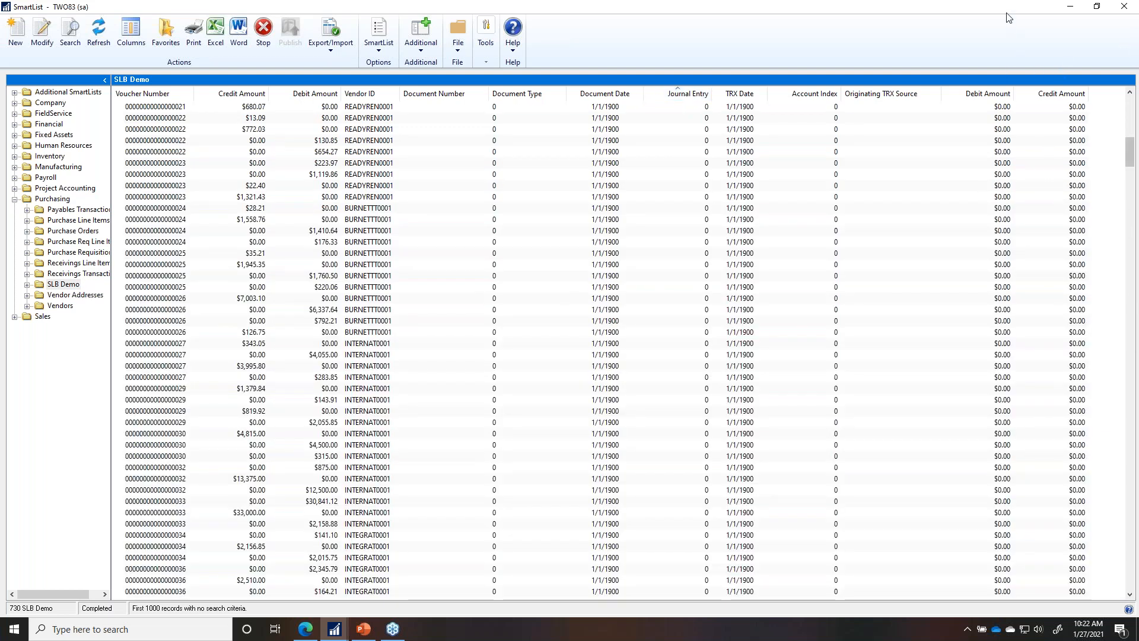
double_click(938, 7)
drag(937, 10, 934, 14)
drag(1061, 118, 1055, 274)
click(1031, 9)
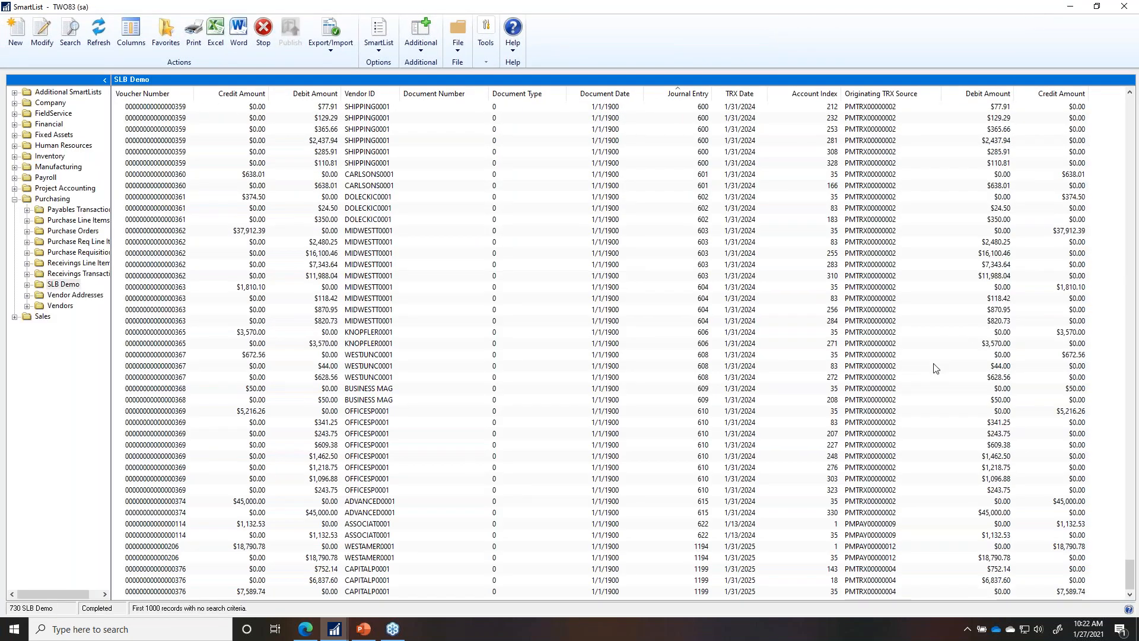
Step: Select the voucher 368 row and scroll up through the journal entry rows
click(731, 400)
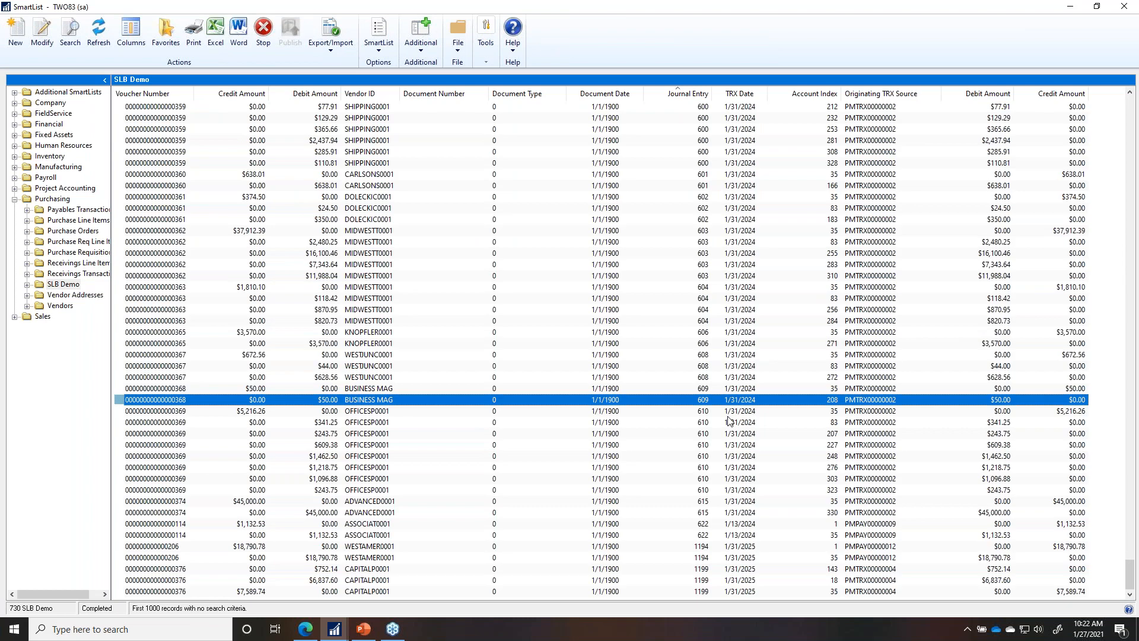
scroll(730, 420, up, 13)
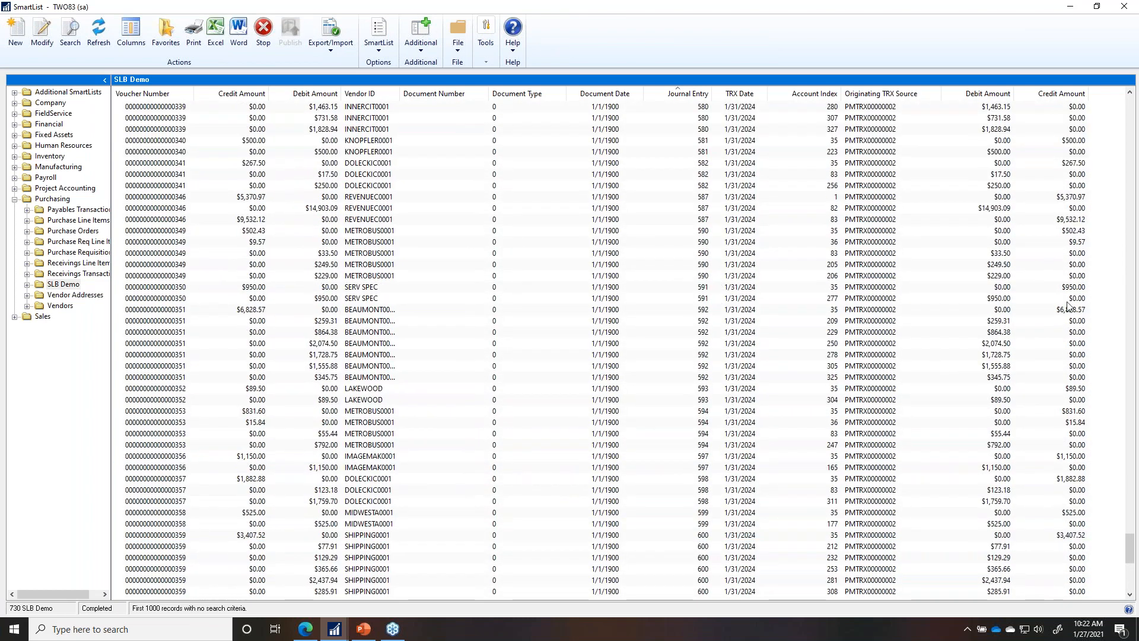
scroll(917, 419, up, 9)
scroll(914, 419, up, 20)
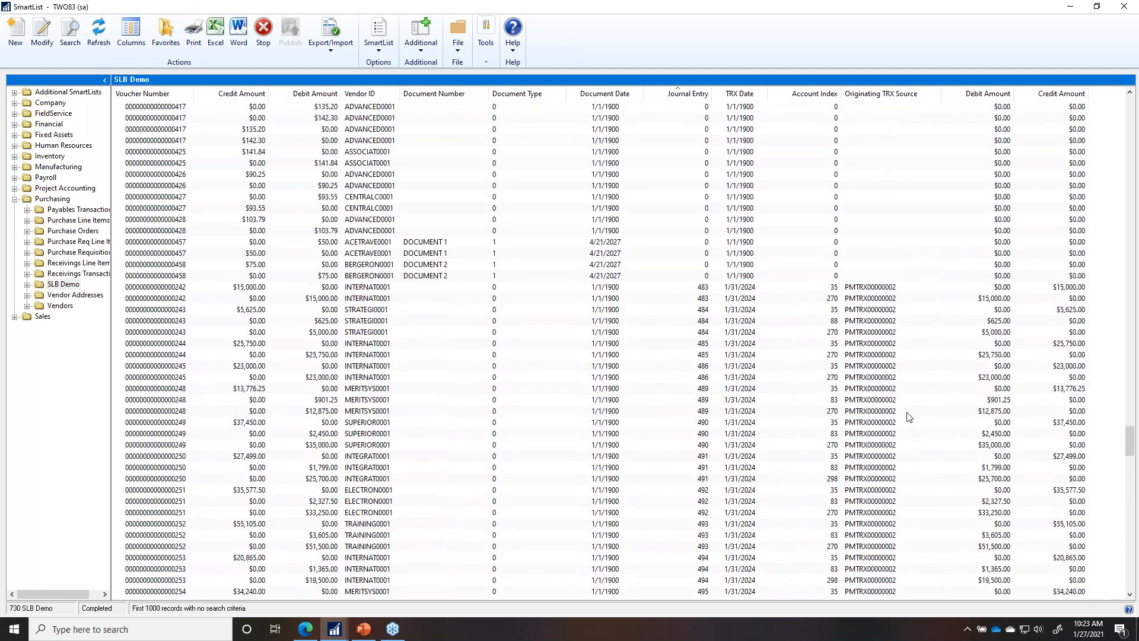
scroll(908, 417, up, 5)
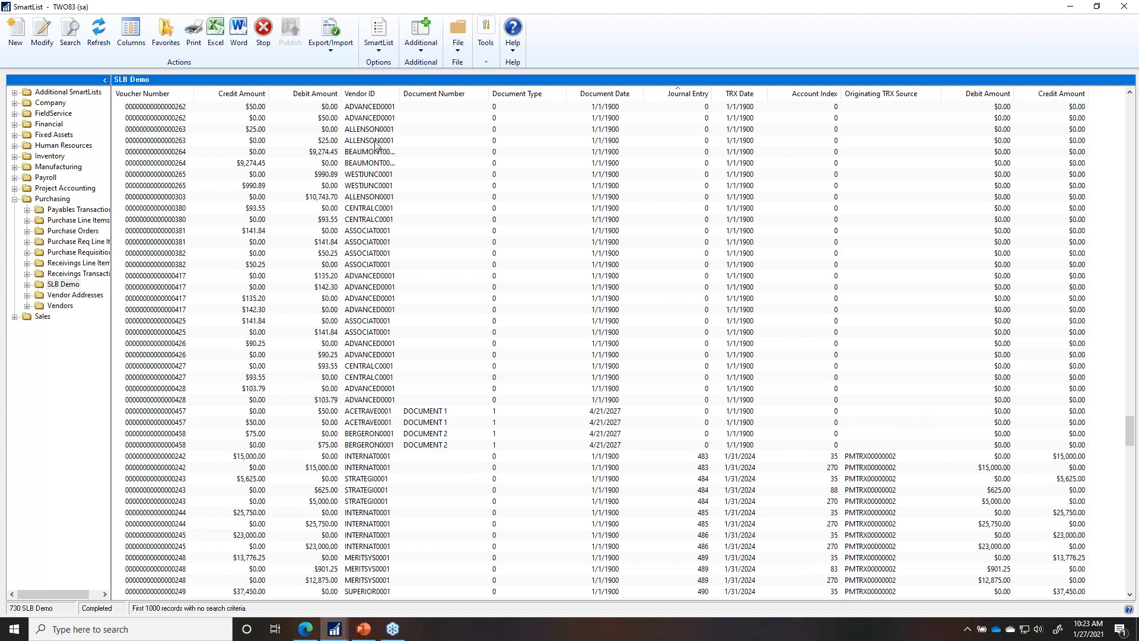
Step: Reopen SLB Demo in SmartList Builder and open Matched Tables for PM Distribution WORK OPEN
click(50, 46)
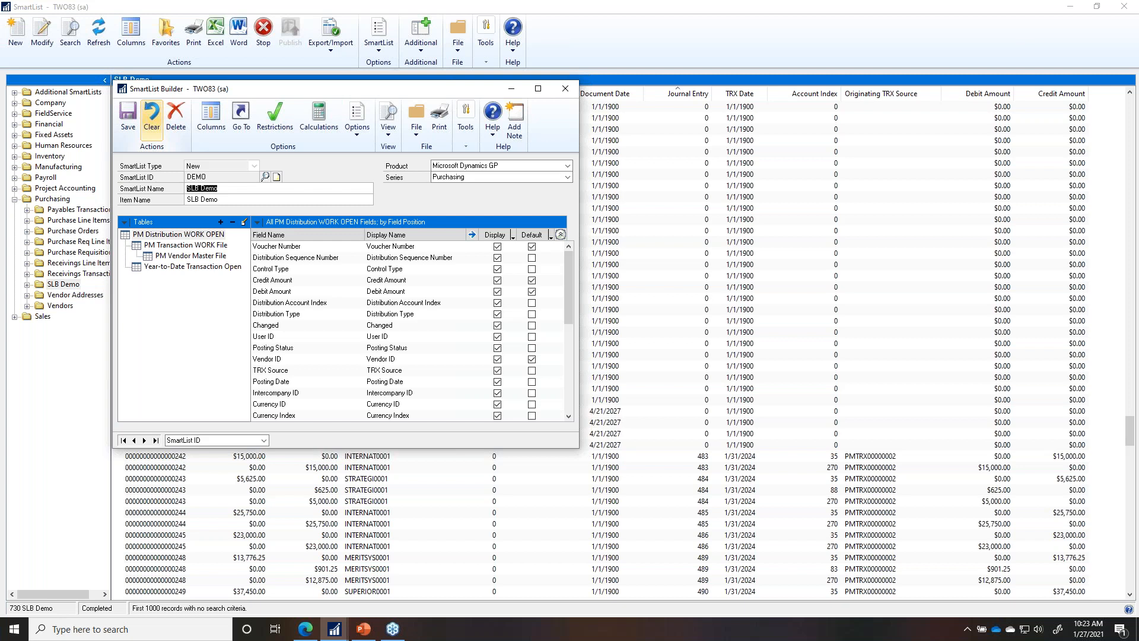
double_click(184, 235)
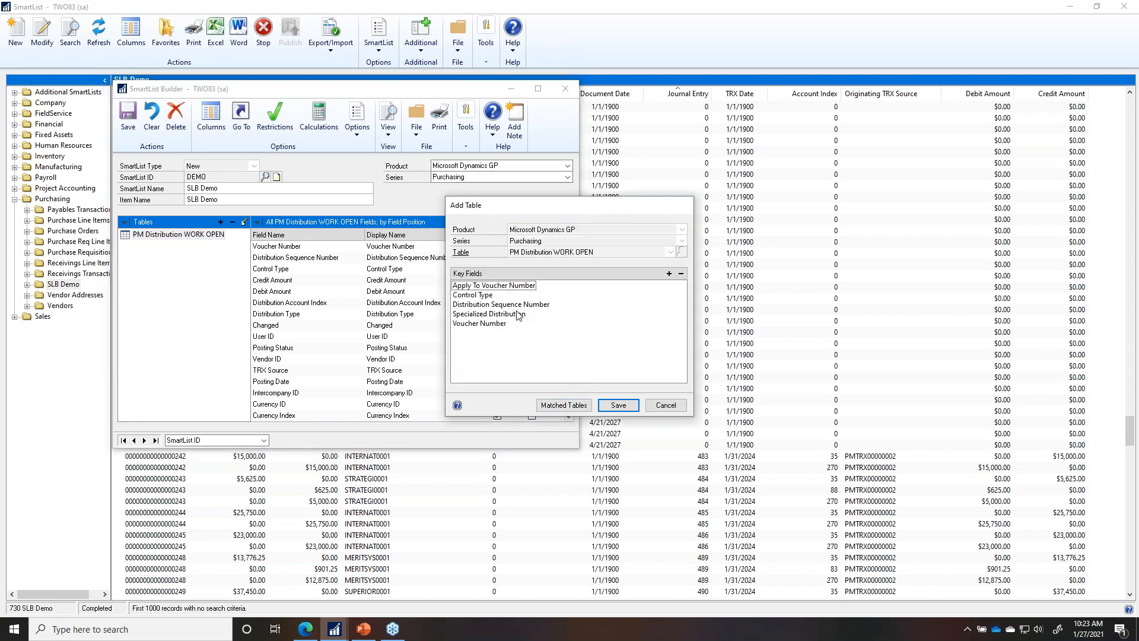
click(565, 407)
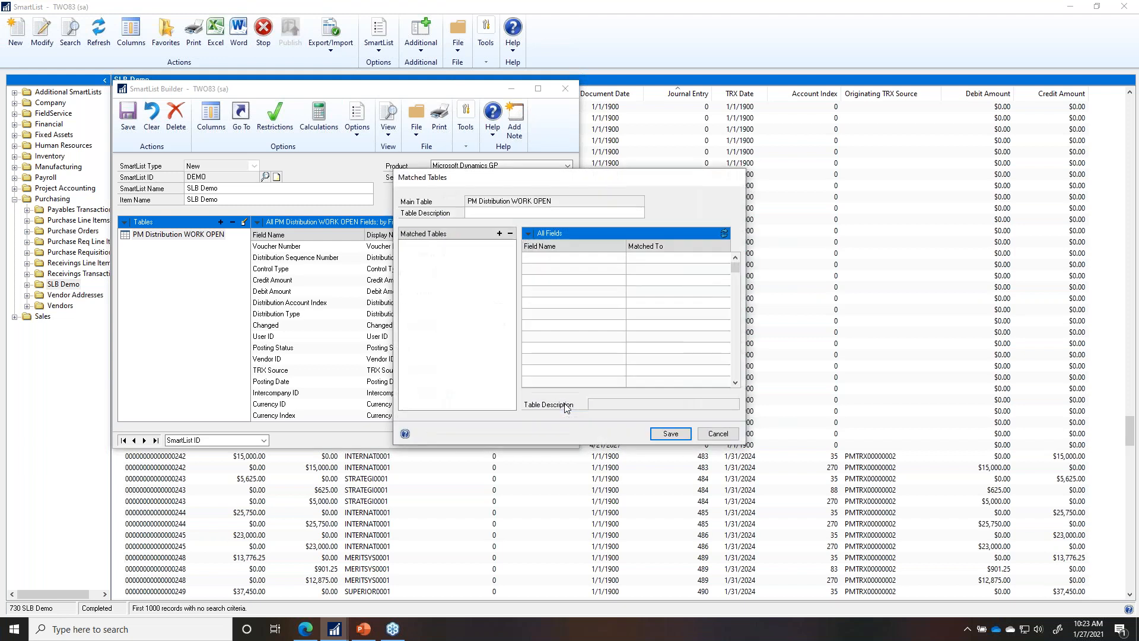
Step: Add PM Distribution History File from the Purchasing series as a new matched table
click(498, 234)
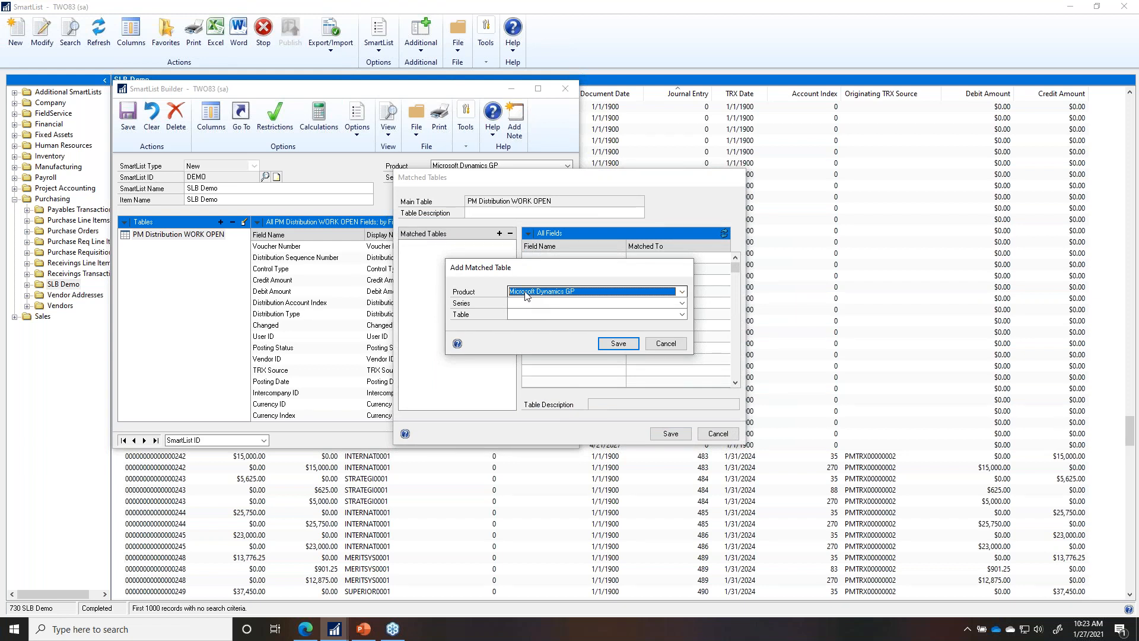
click(527, 302)
click(527, 324)
click(530, 314)
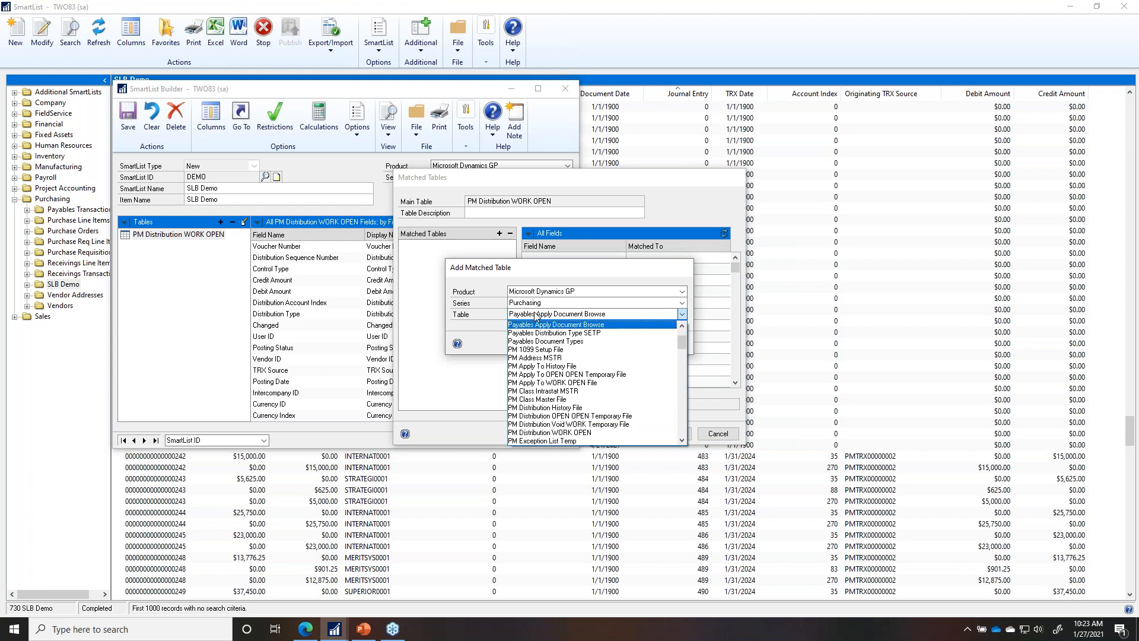
click(574, 407)
click(619, 344)
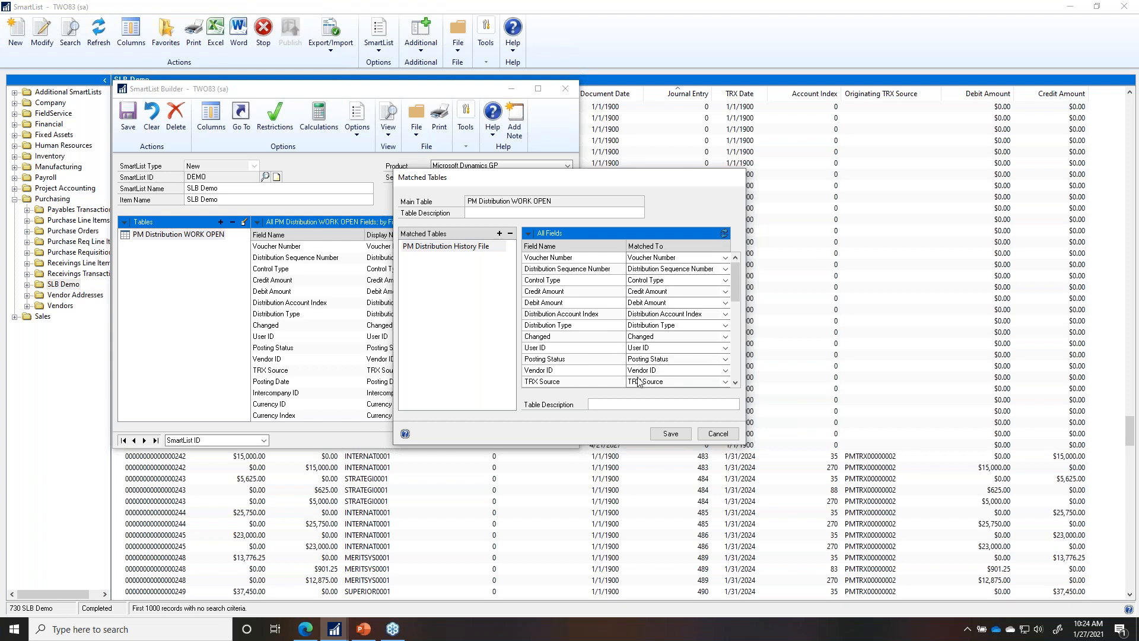
Step: Review the field mappings and leave Rate Type ID set to (Not matched)
drag(735, 284, 739, 362)
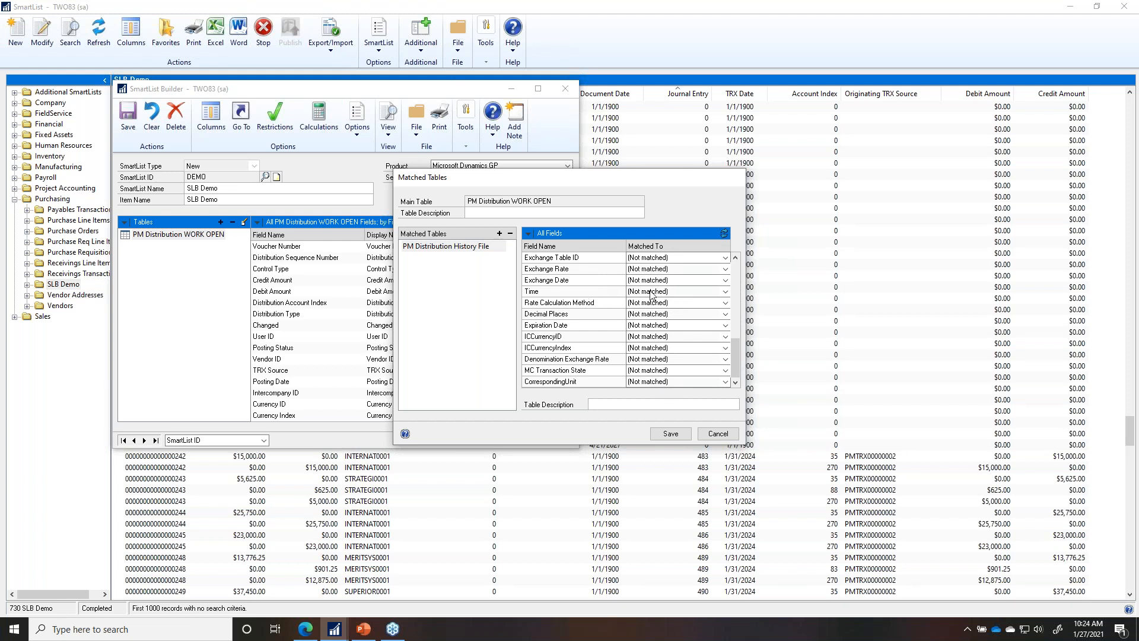
drag(738, 351, 736, 330)
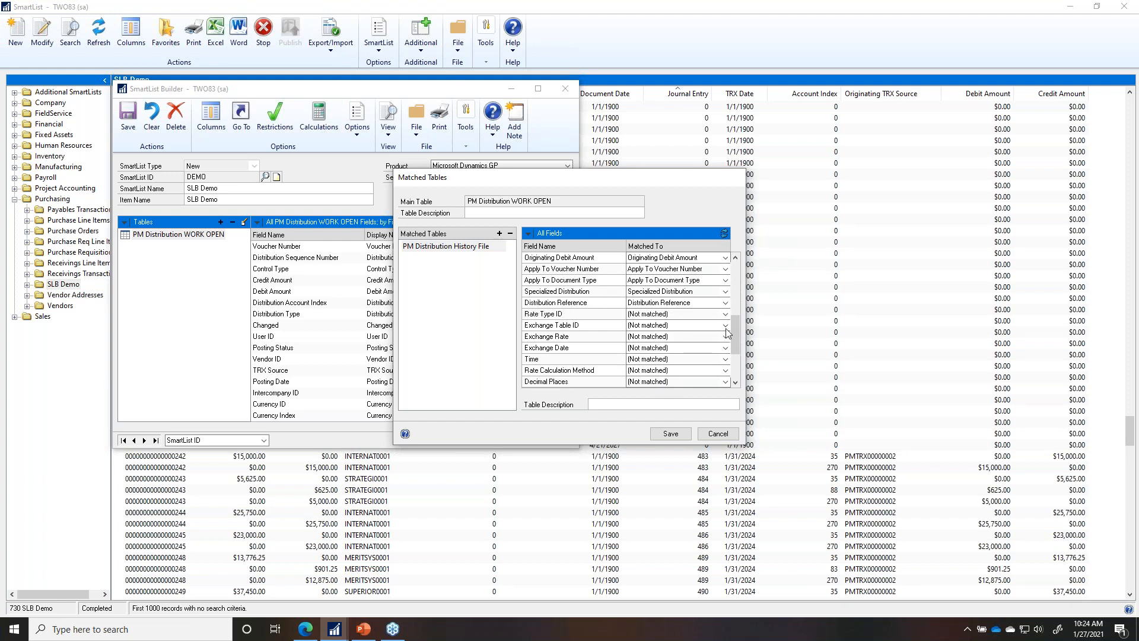
click(652, 314)
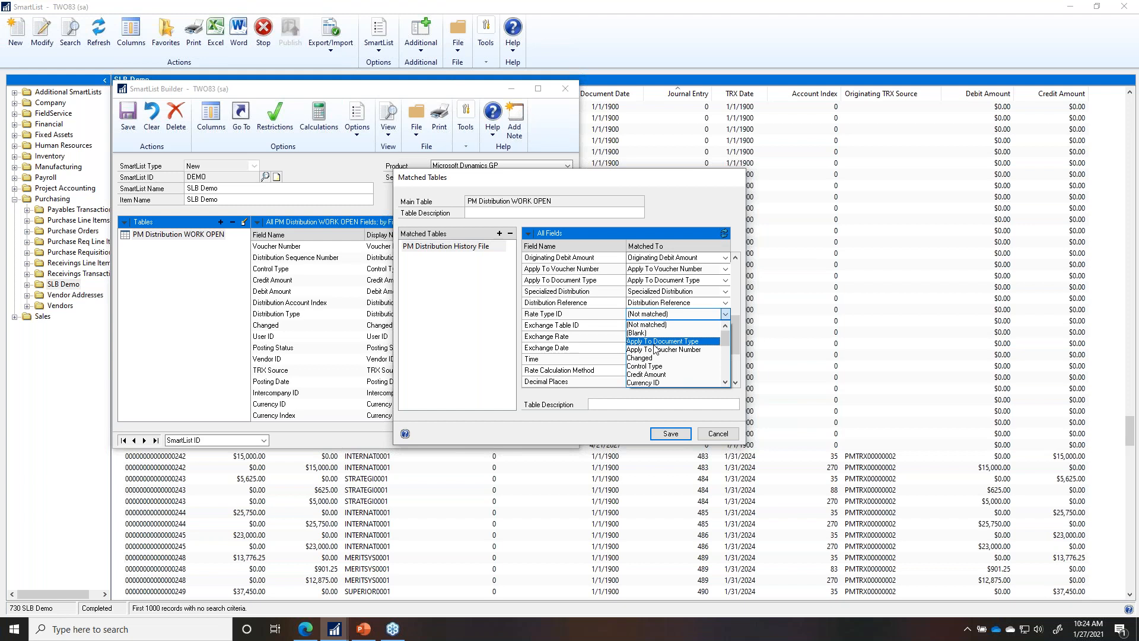
mouse_move(726, 340)
mouse_down()
mouse_move(728, 382)
mouse_move(727, 327)
mouse_up()
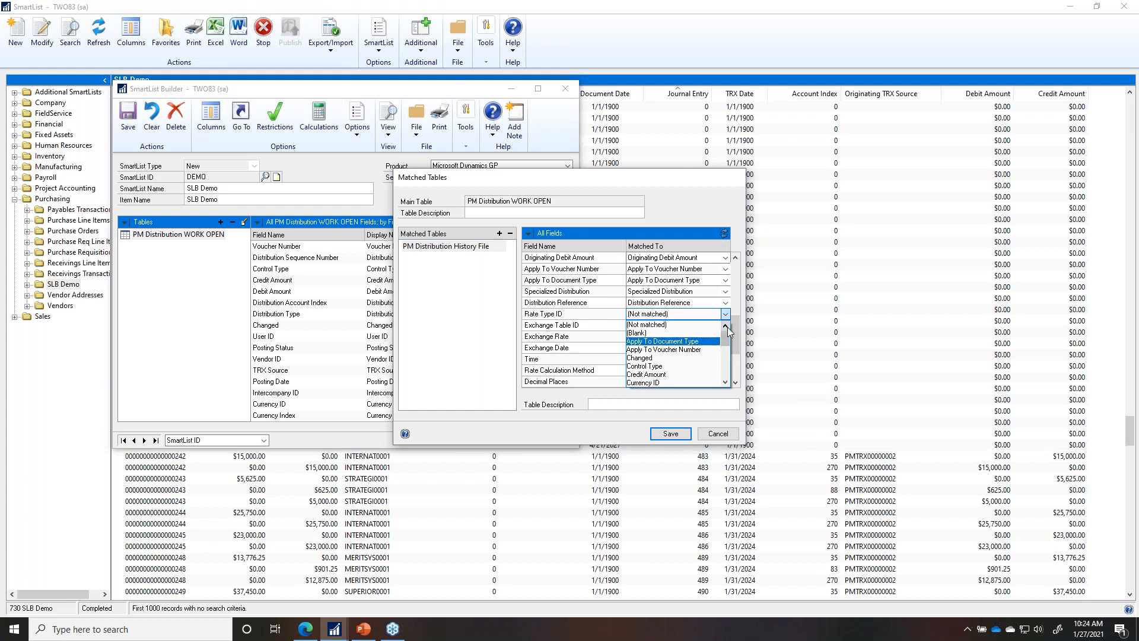
click(644, 335)
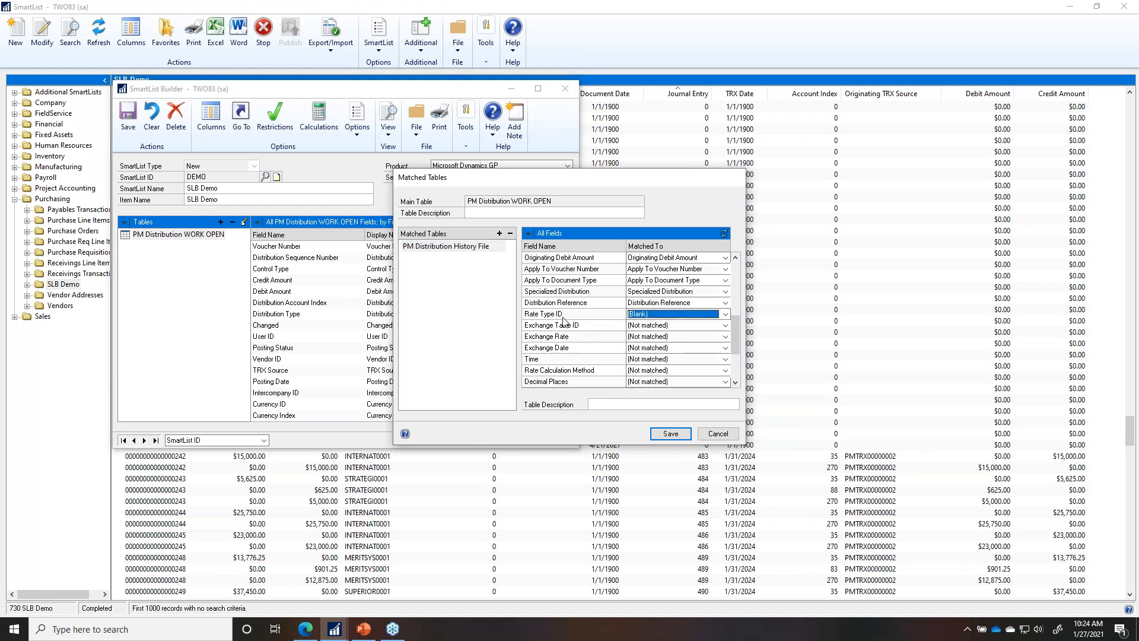
click(641, 316)
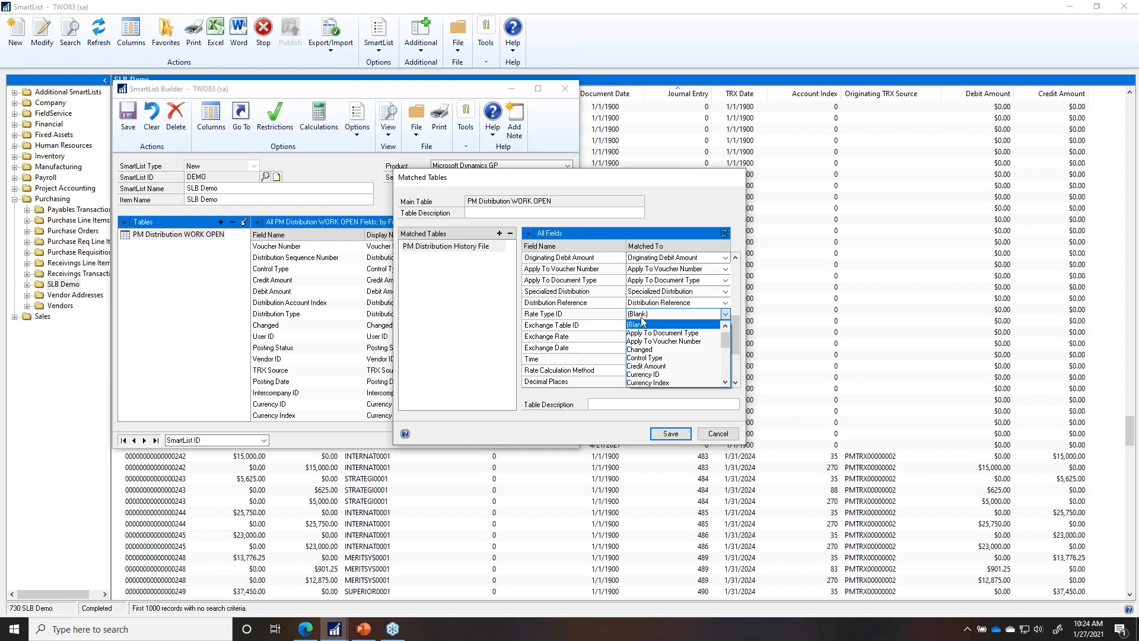
click(666, 325)
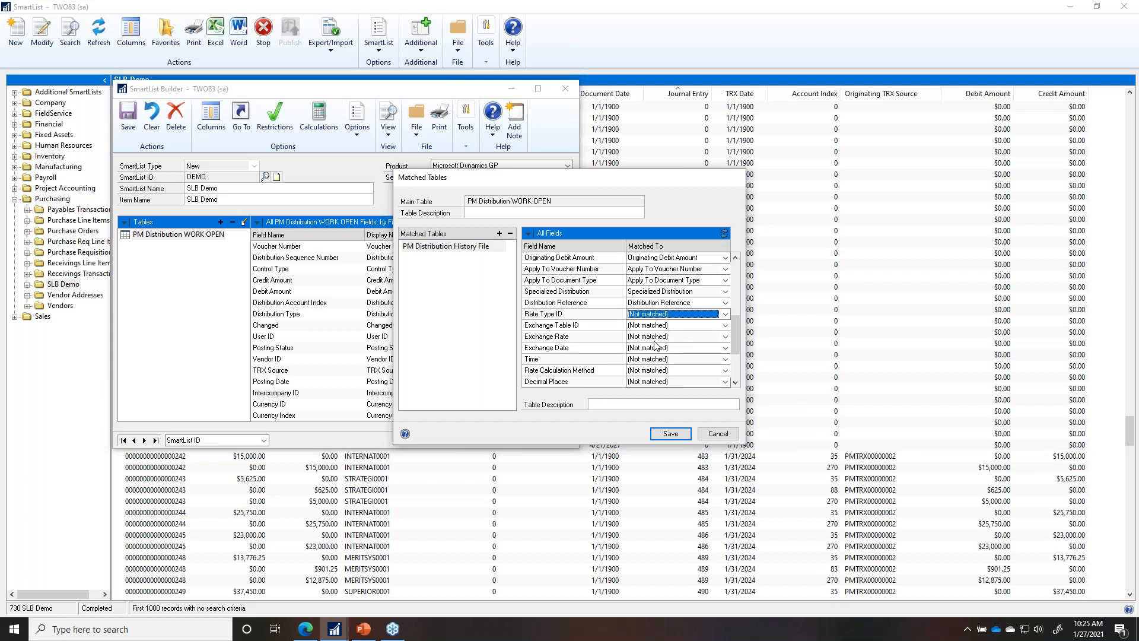
Step: Describe the main table as 'Work Open' and save the matched tables setup
click(492, 213)
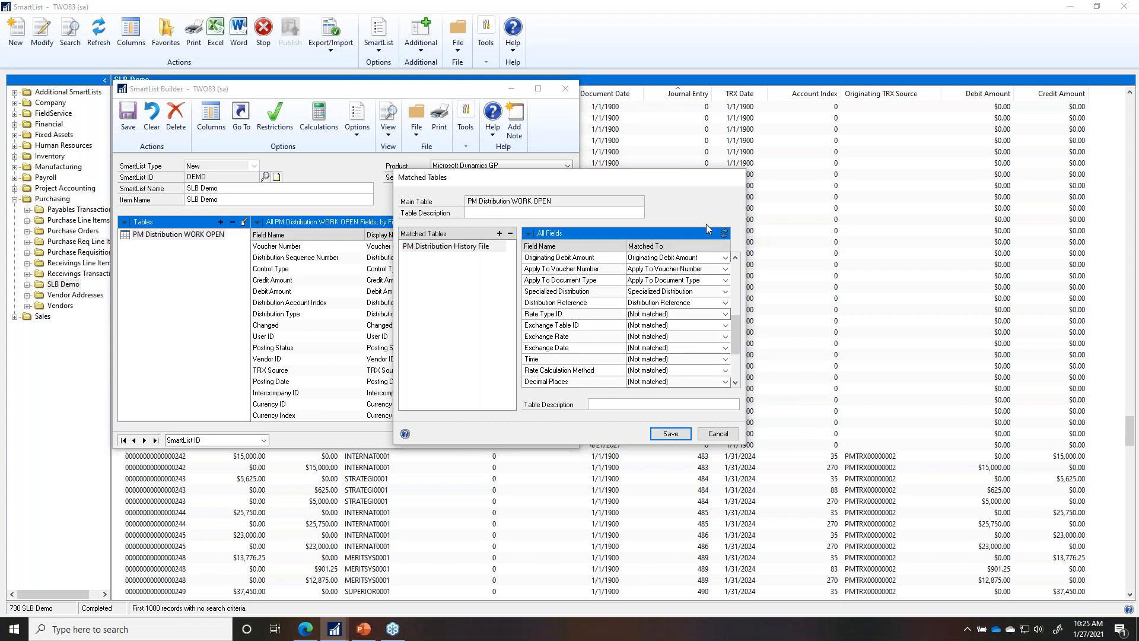
text(Work Open)
click(671, 434)
Step: Save the History match and open Matched Tables for Year-to-Date Transaction Open
click(618, 406)
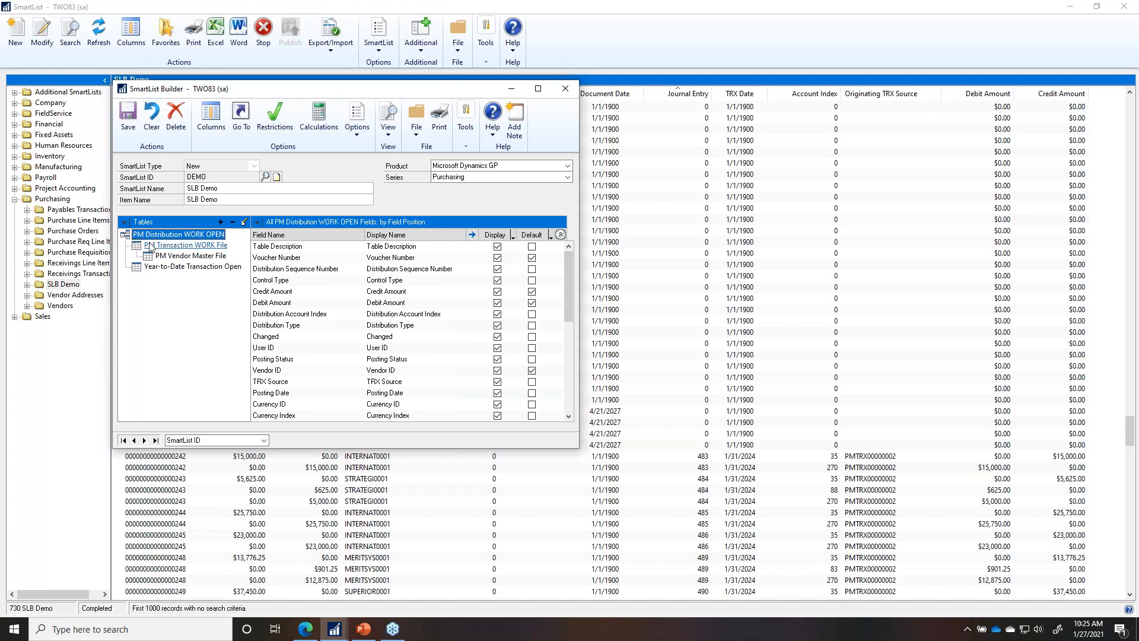
click(172, 268)
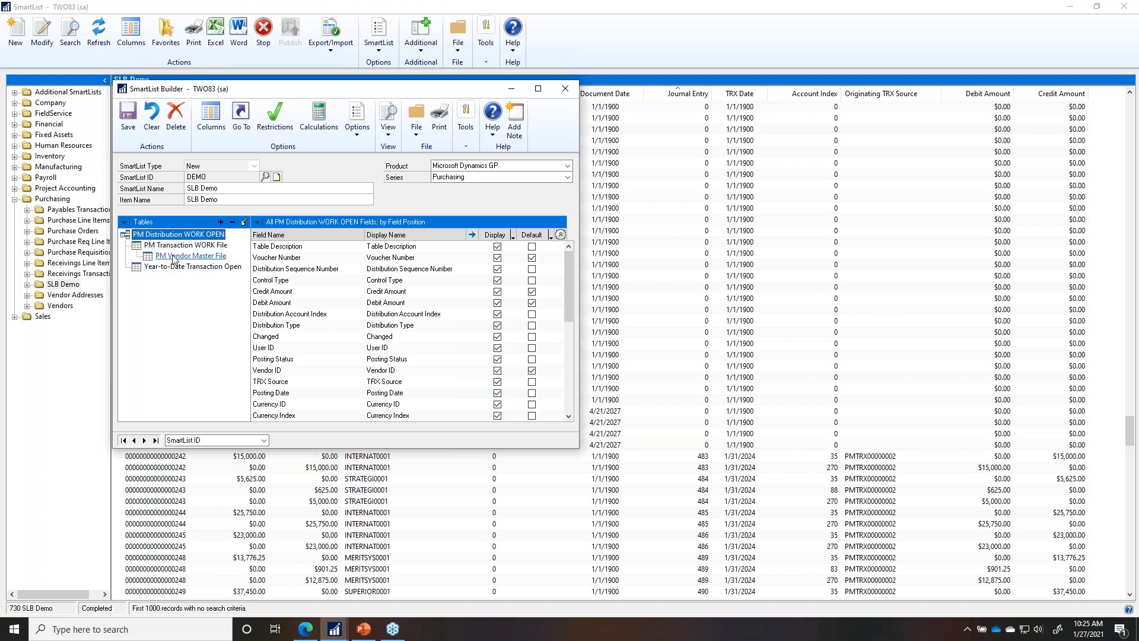
double_click(178, 267)
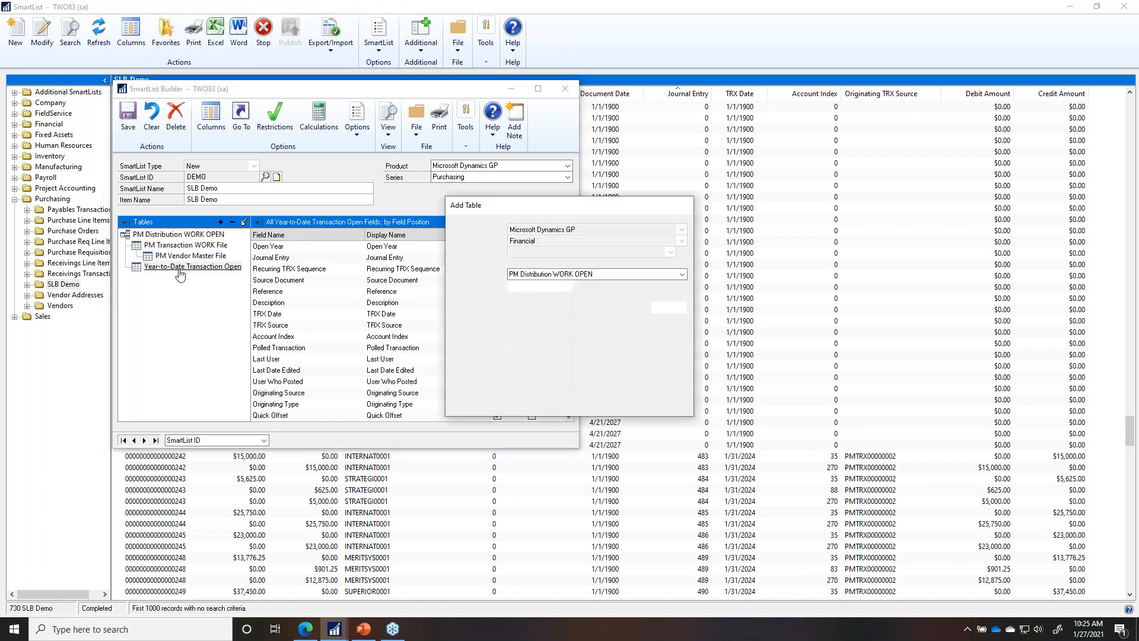
click(559, 405)
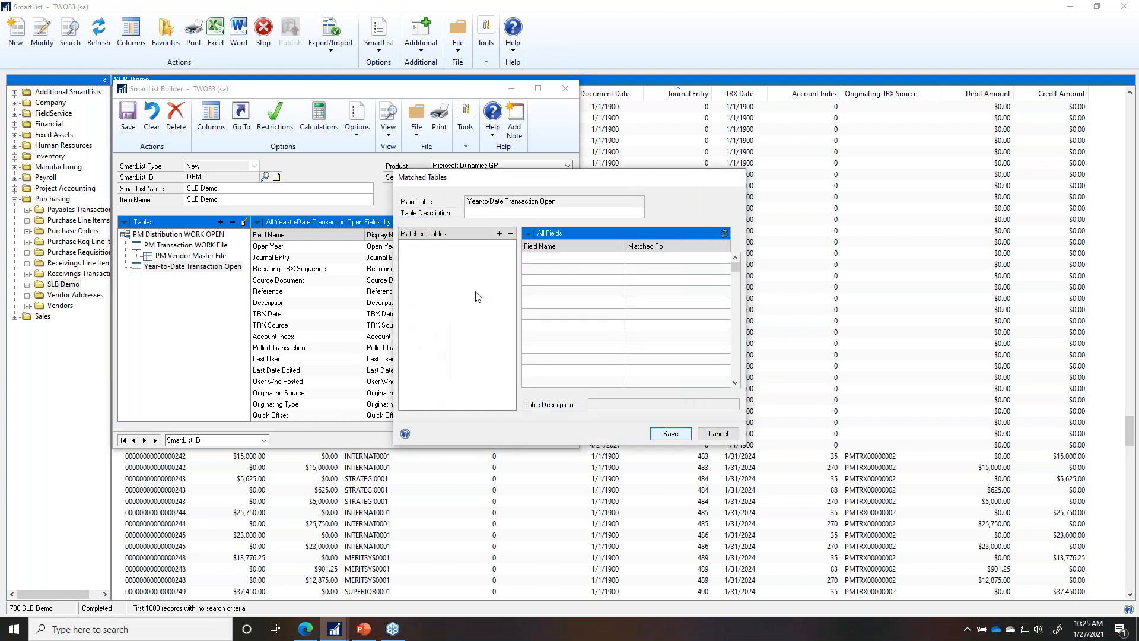
Step: Add Account Transaction History from Microsoft Dynamics GP's Financial series as a matched table
click(499, 233)
click(533, 291)
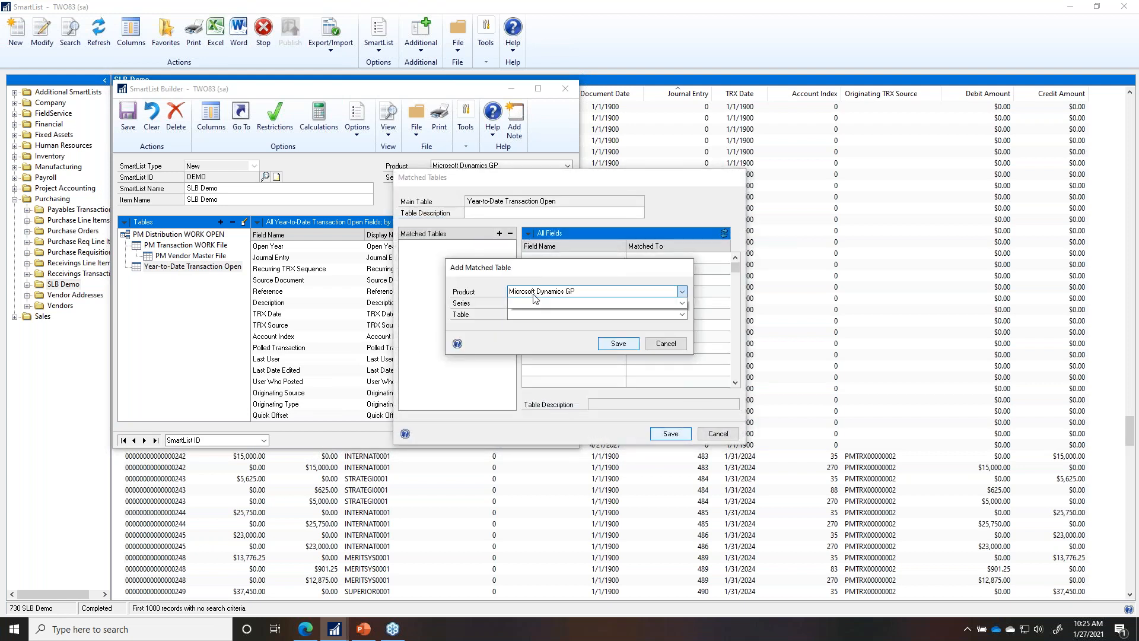
click(536, 320)
click(536, 303)
click(534, 314)
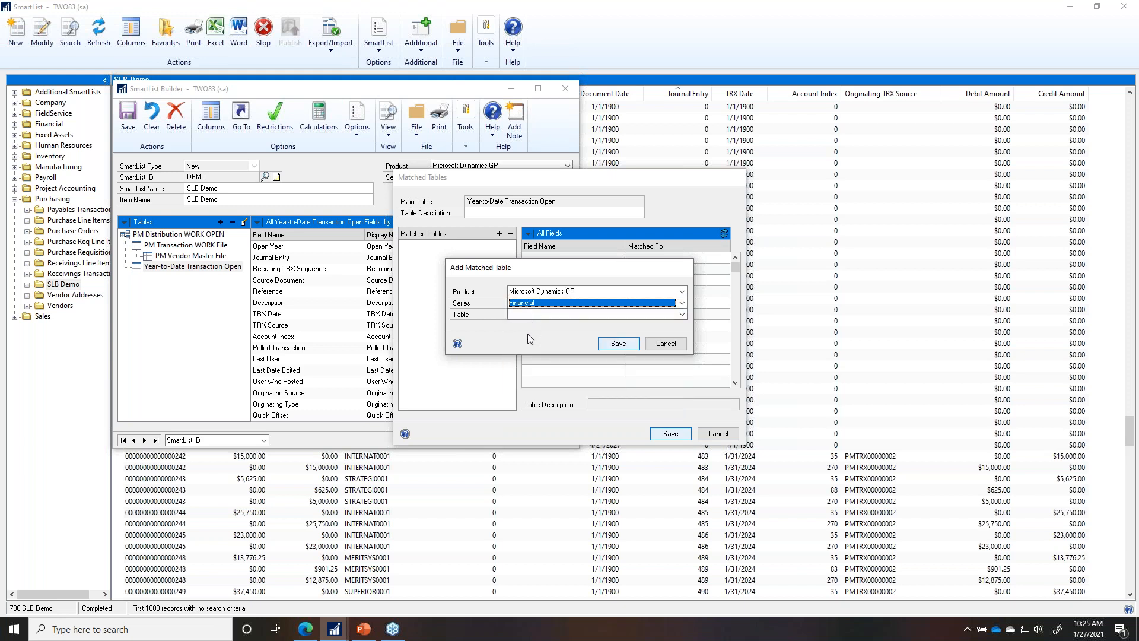
click(542, 315)
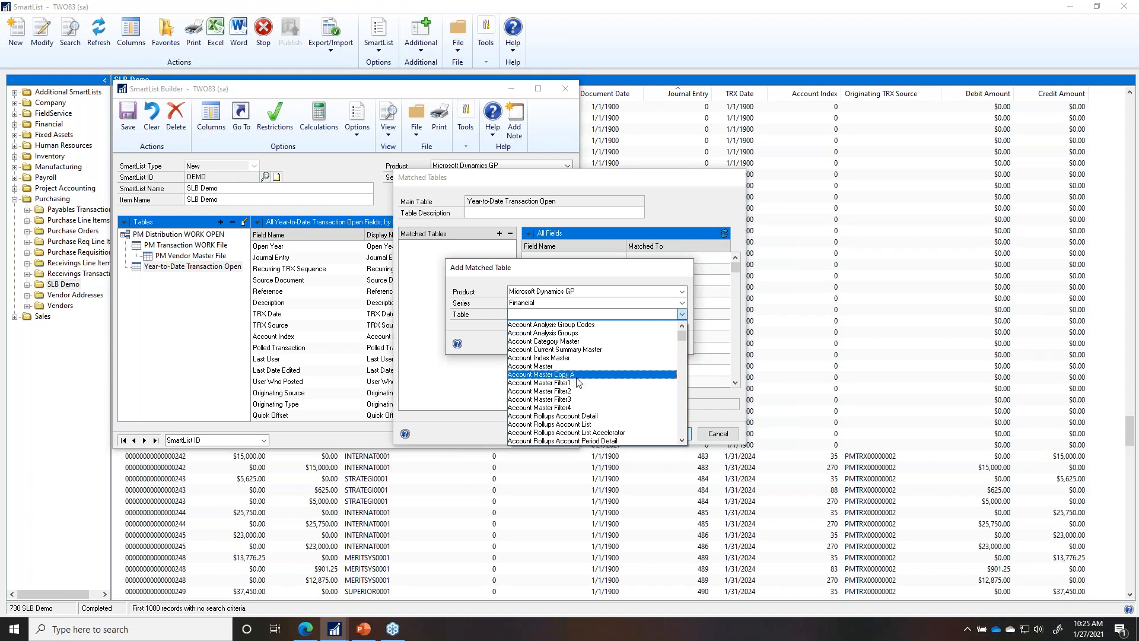
scroll(587, 424, down, 5)
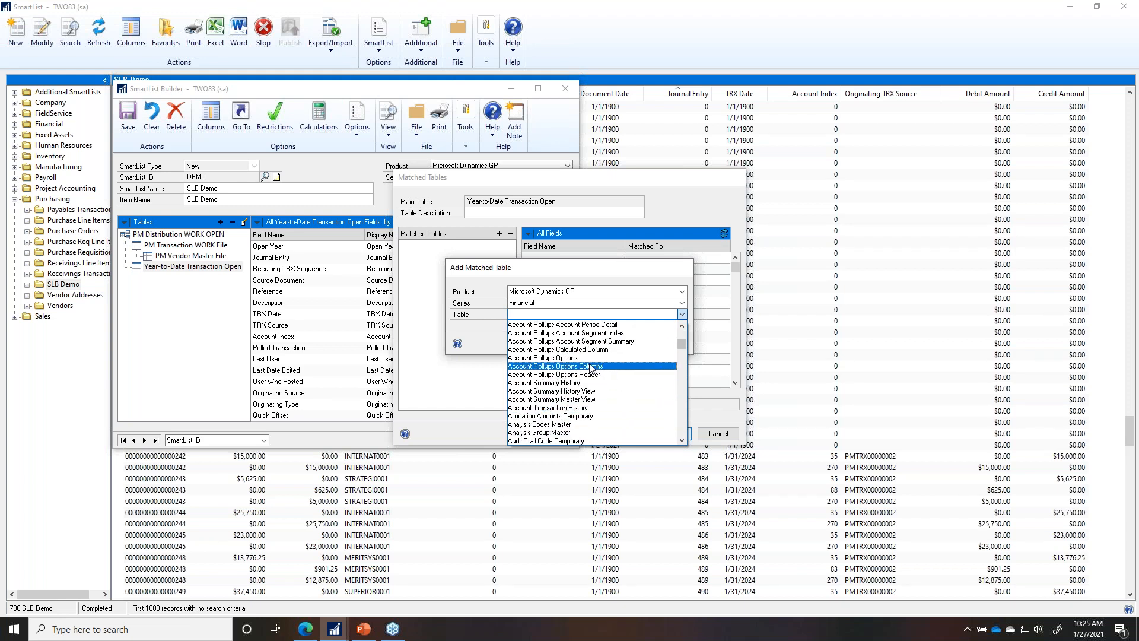
click(573, 408)
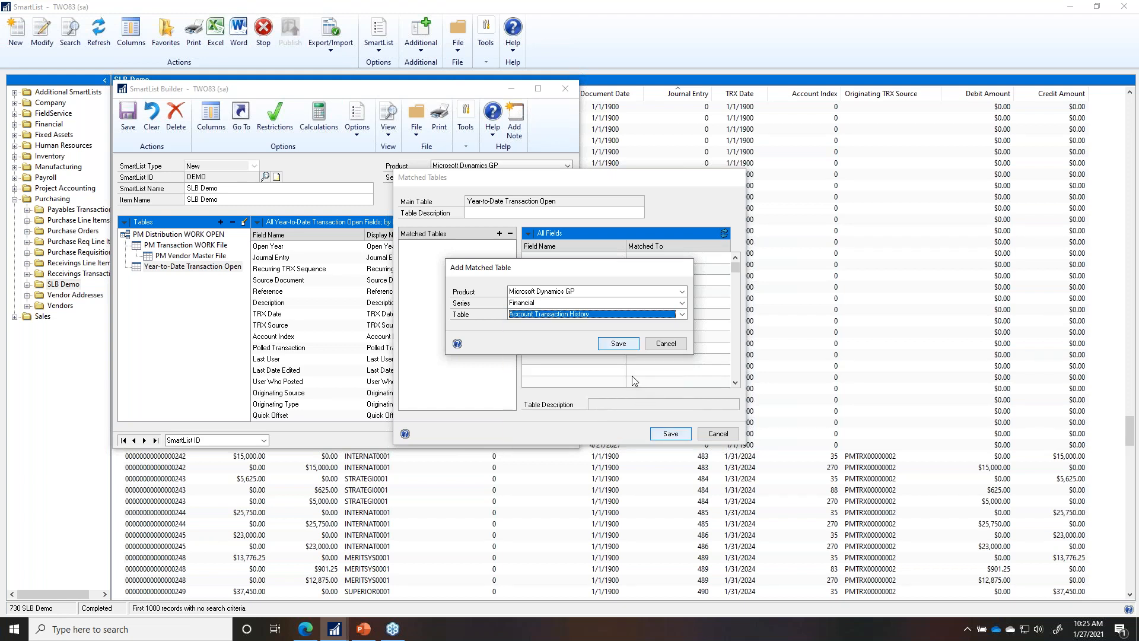
click(618, 344)
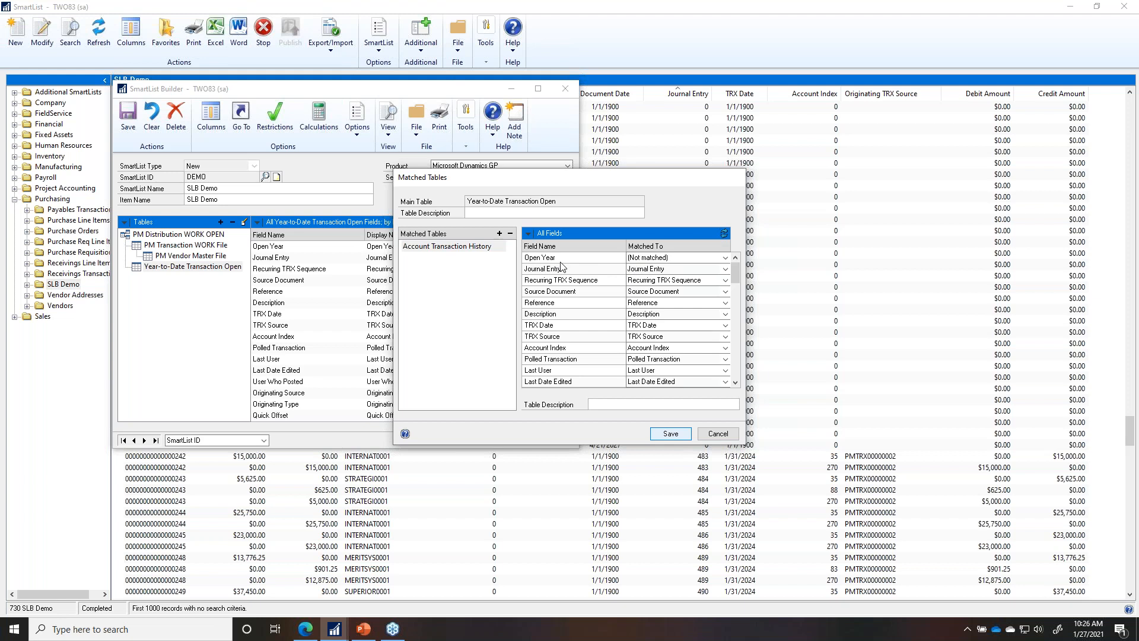
Step: Match Open Year to History Year and save the table matching
click(655, 262)
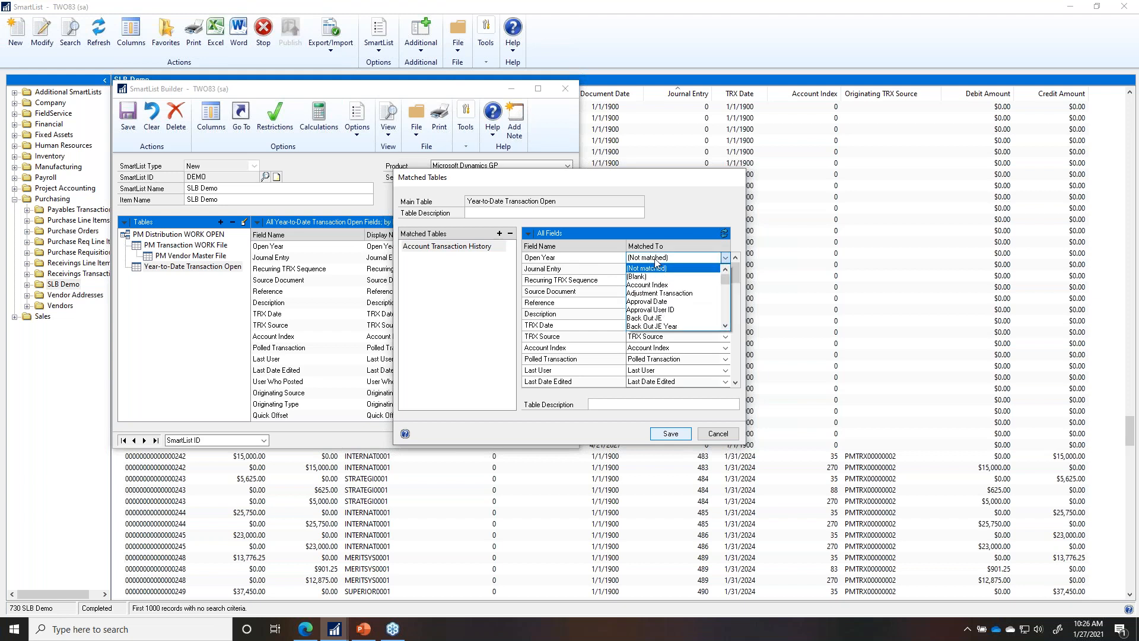
click(726, 315)
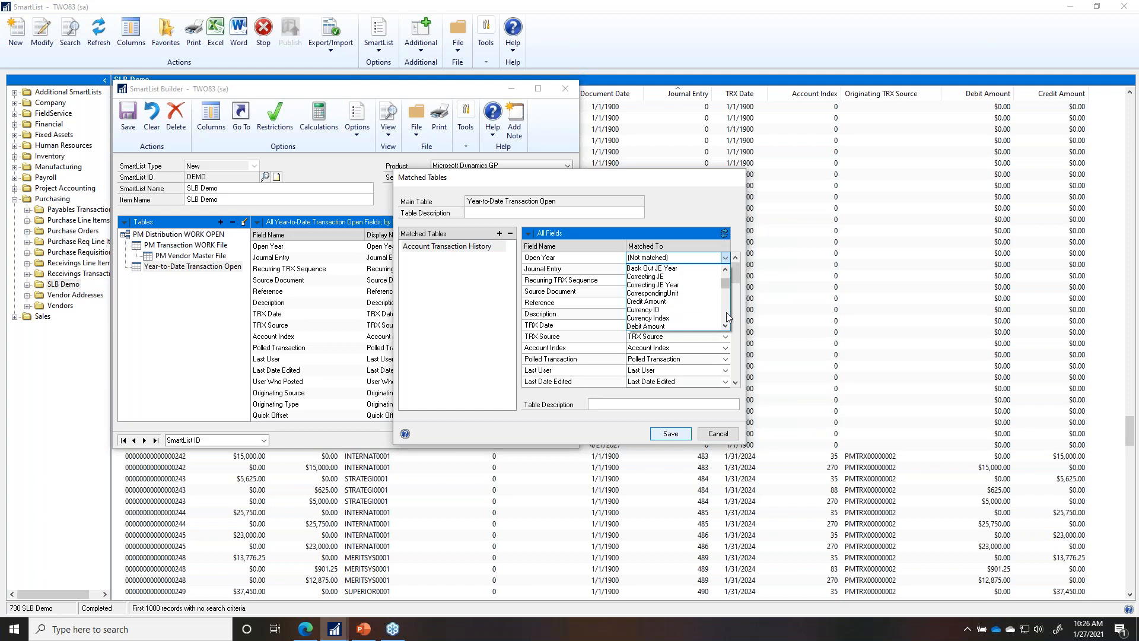
click(726, 314)
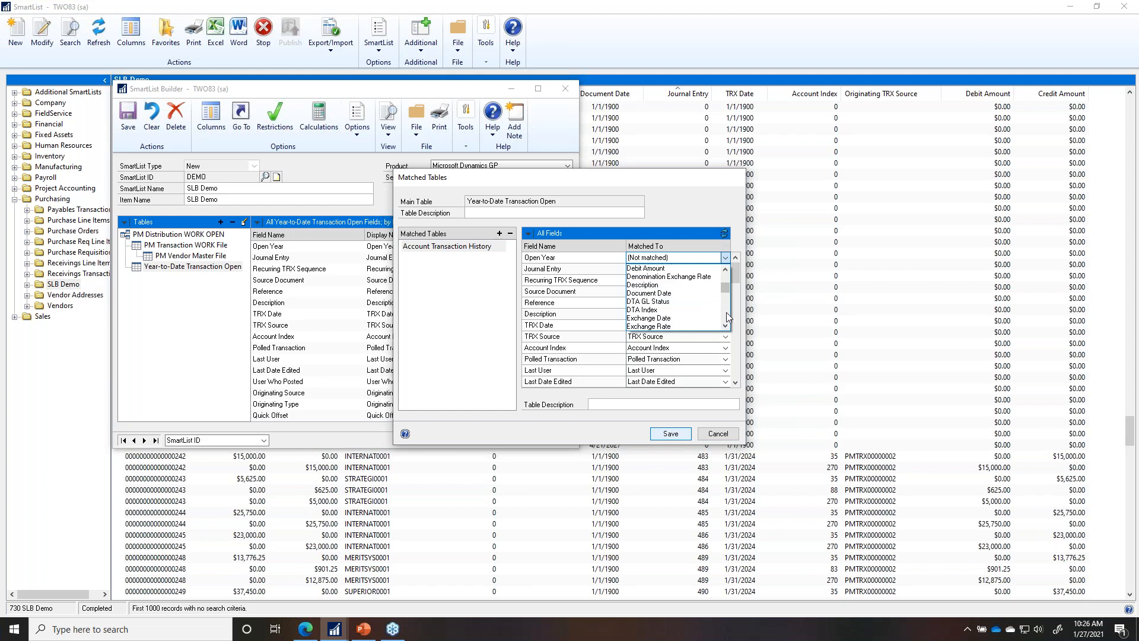
click(726, 314)
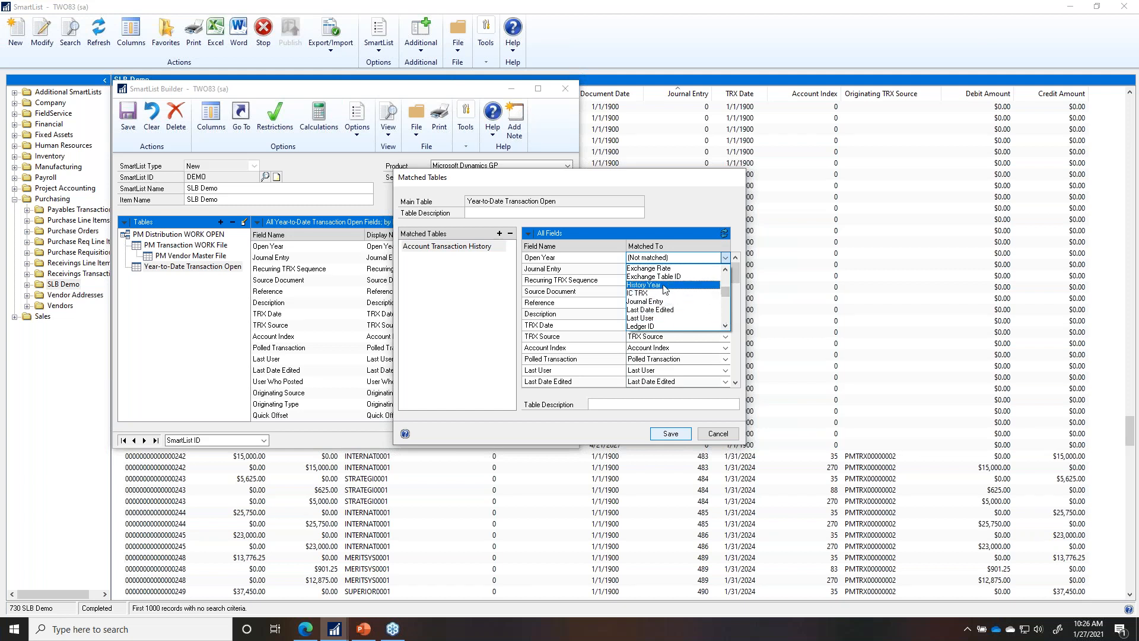
click(646, 285)
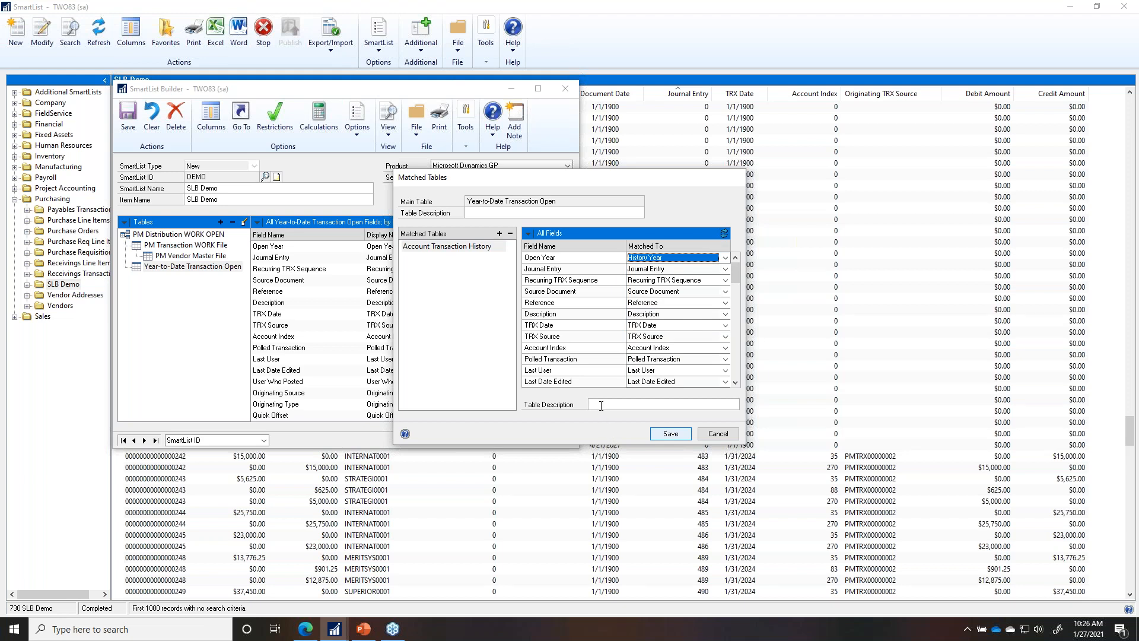
click(711, 434)
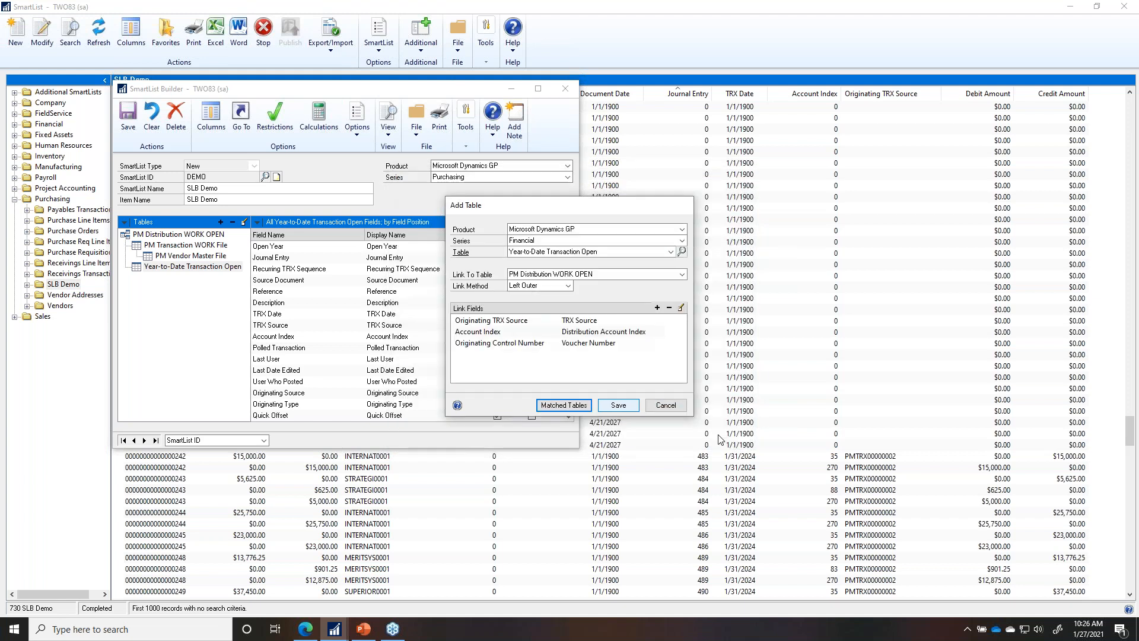
Step: Close Add Table and load the Tables Matched SmartList definition from the lookup
click(666, 405)
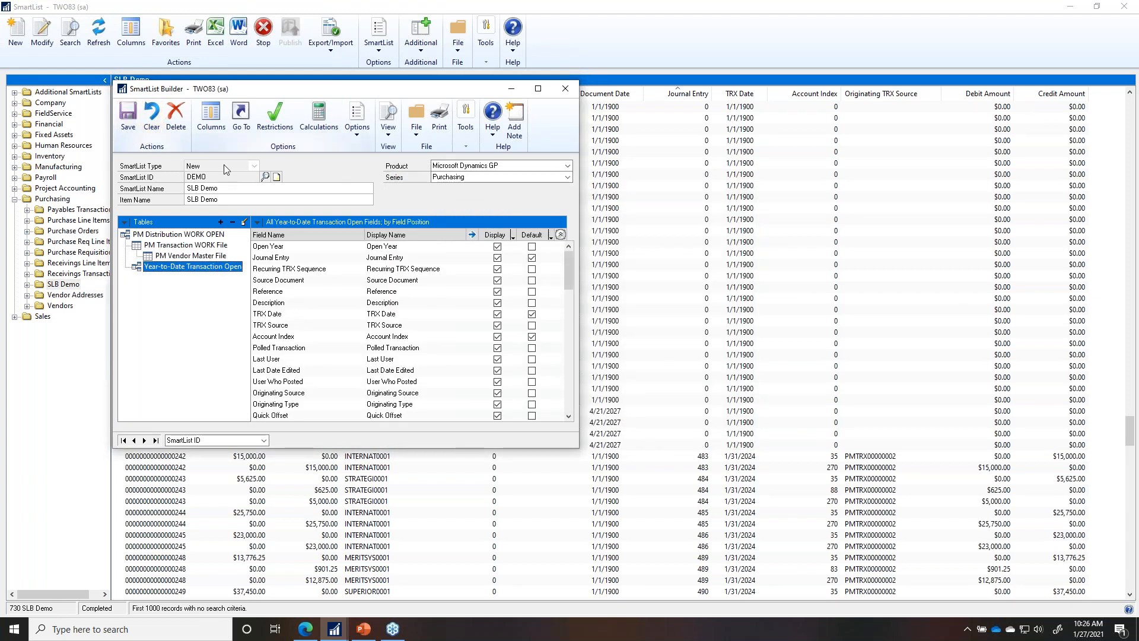
click(267, 176)
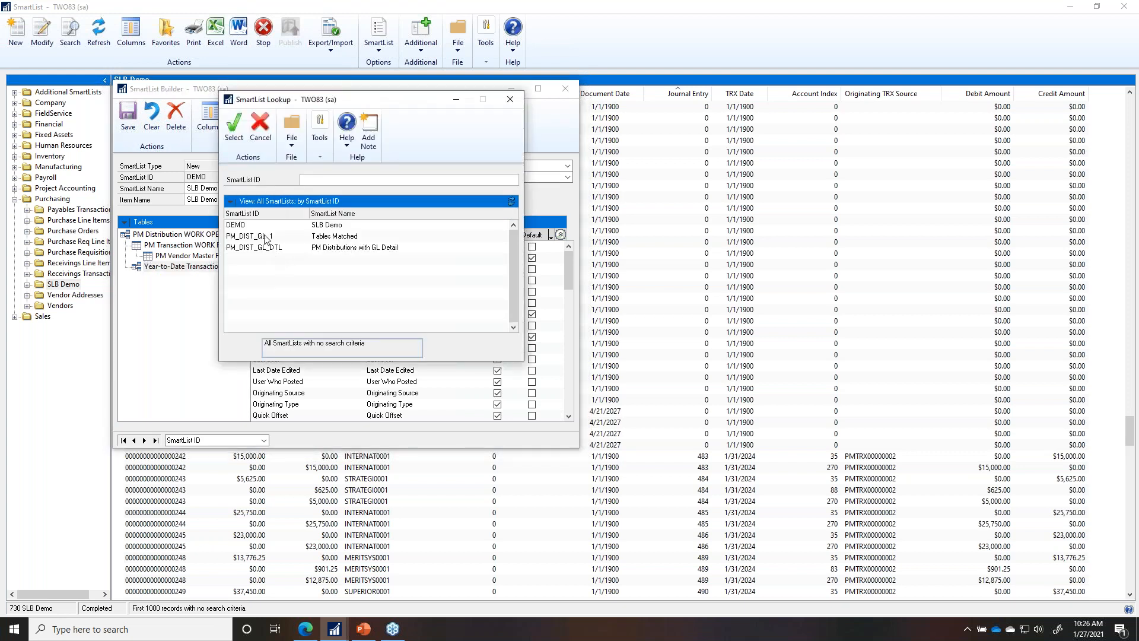
double_click(265, 236)
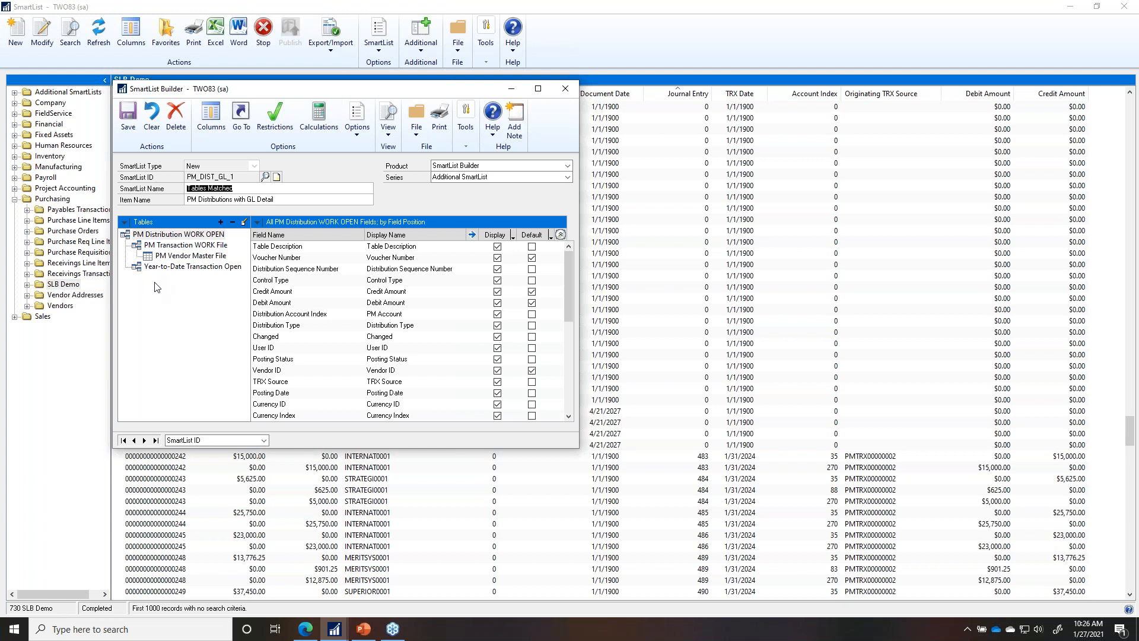
Step: Edit Open Year's display name with 'Open' and save the SmartList definition
click(185, 269)
click(371, 257)
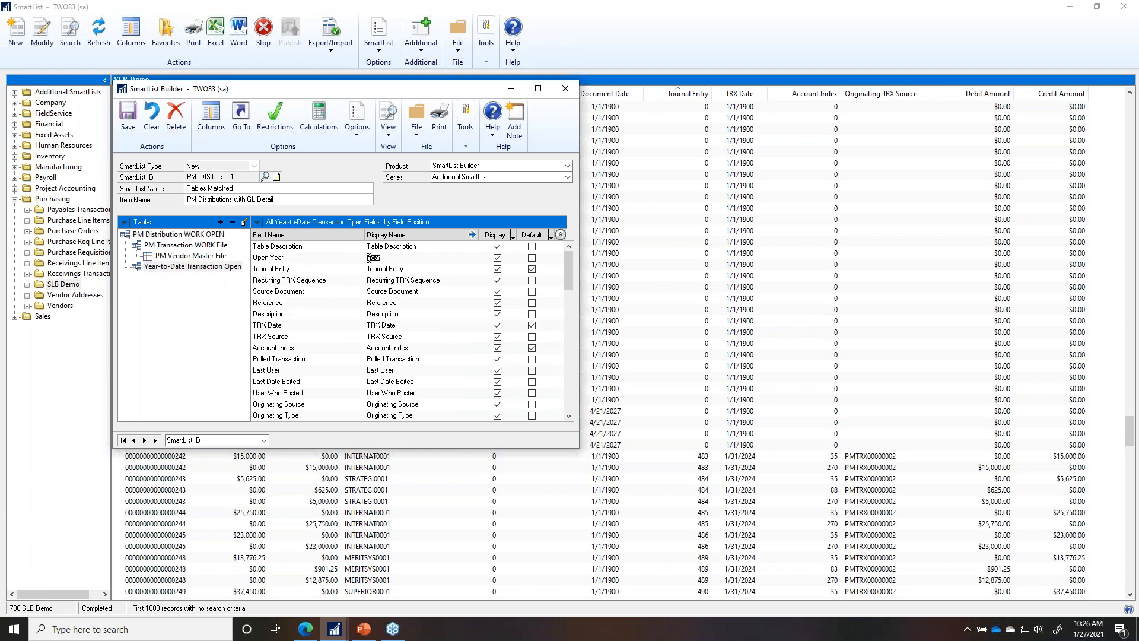
text(Open)
click(419, 288)
click(415, 261)
click(131, 116)
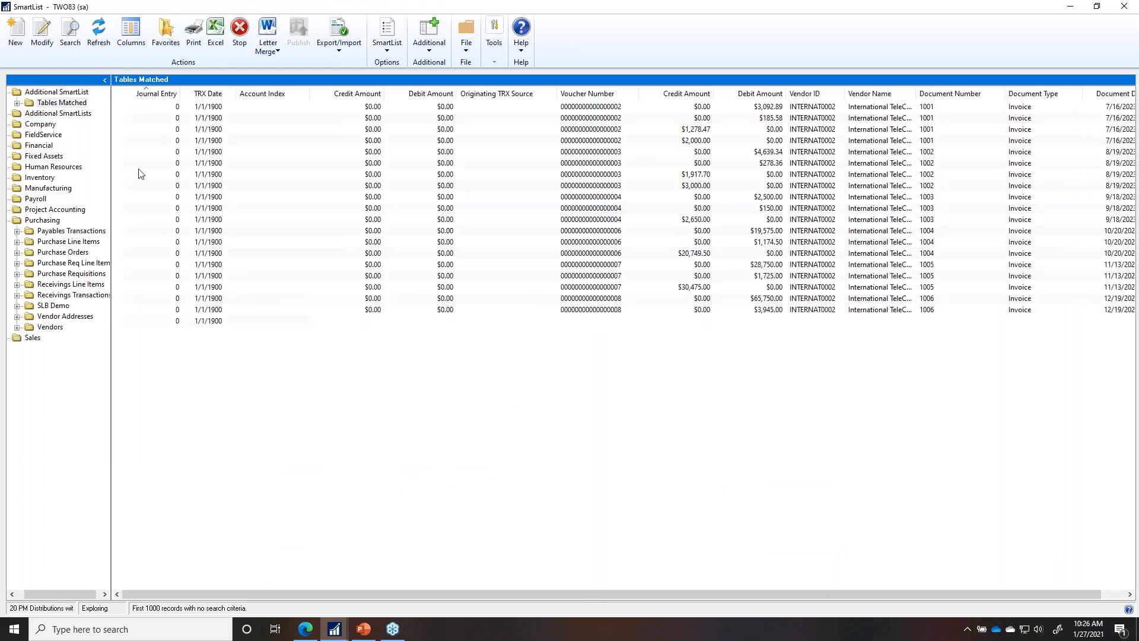
Step: Open Tables Matched under SmartList Builder in SmartView and maximize the SmartView window
click(1124, 6)
click(48, 44)
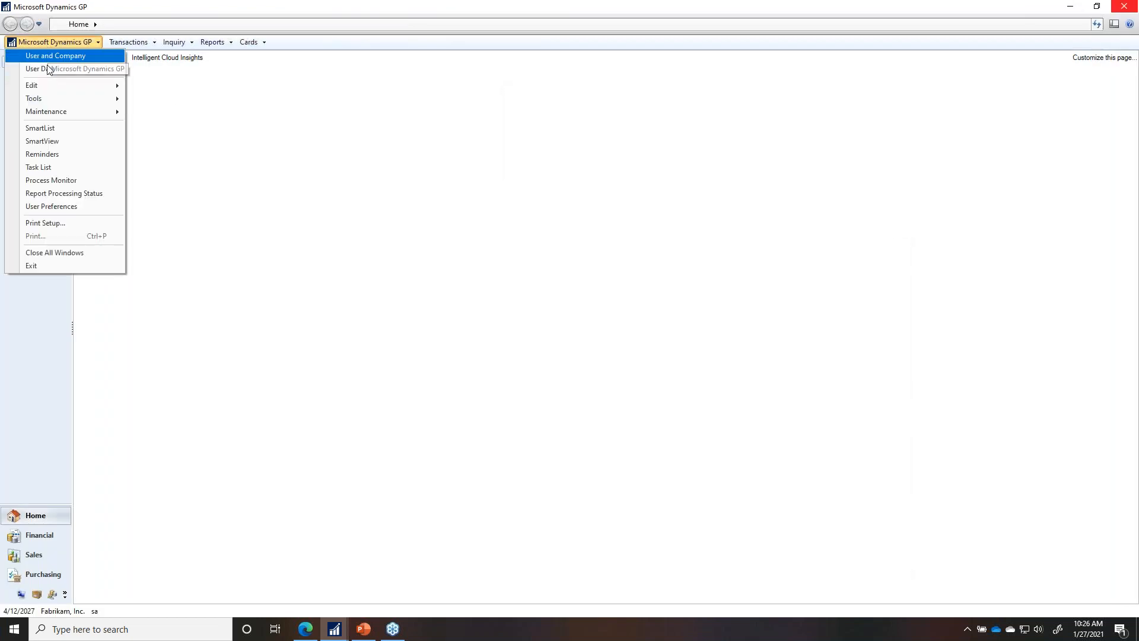
click(55, 137)
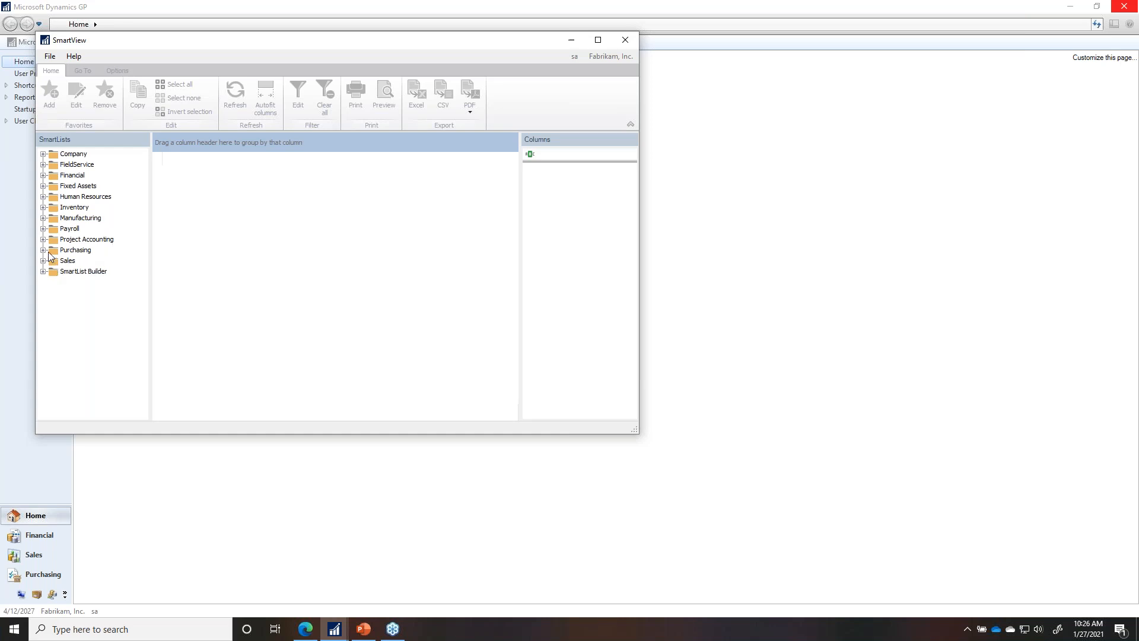
click(44, 250)
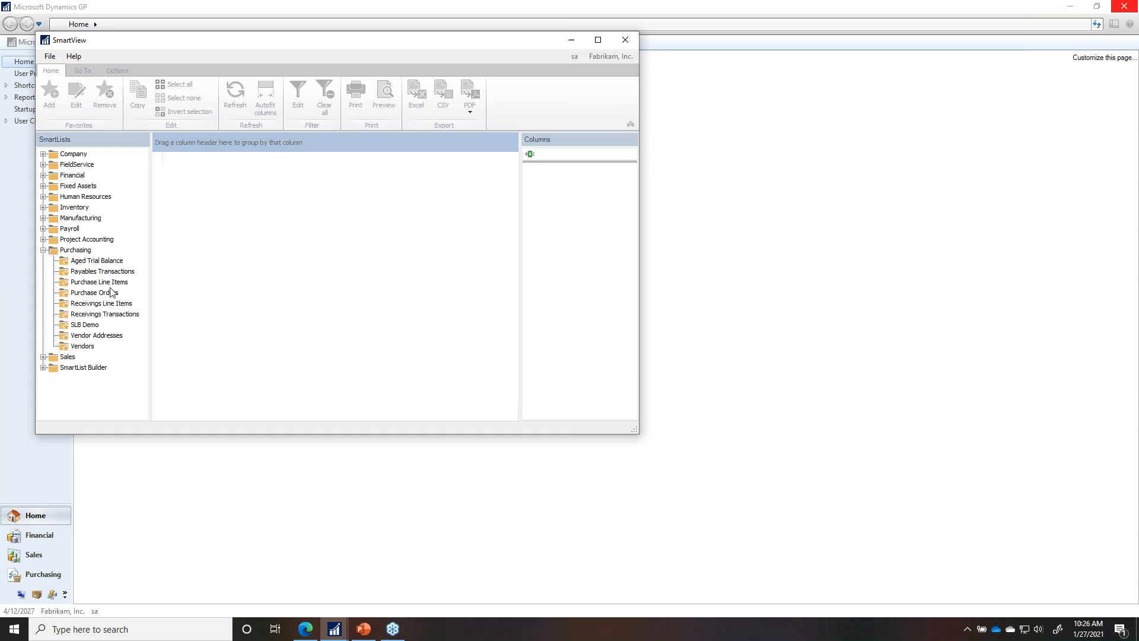
click(43, 367)
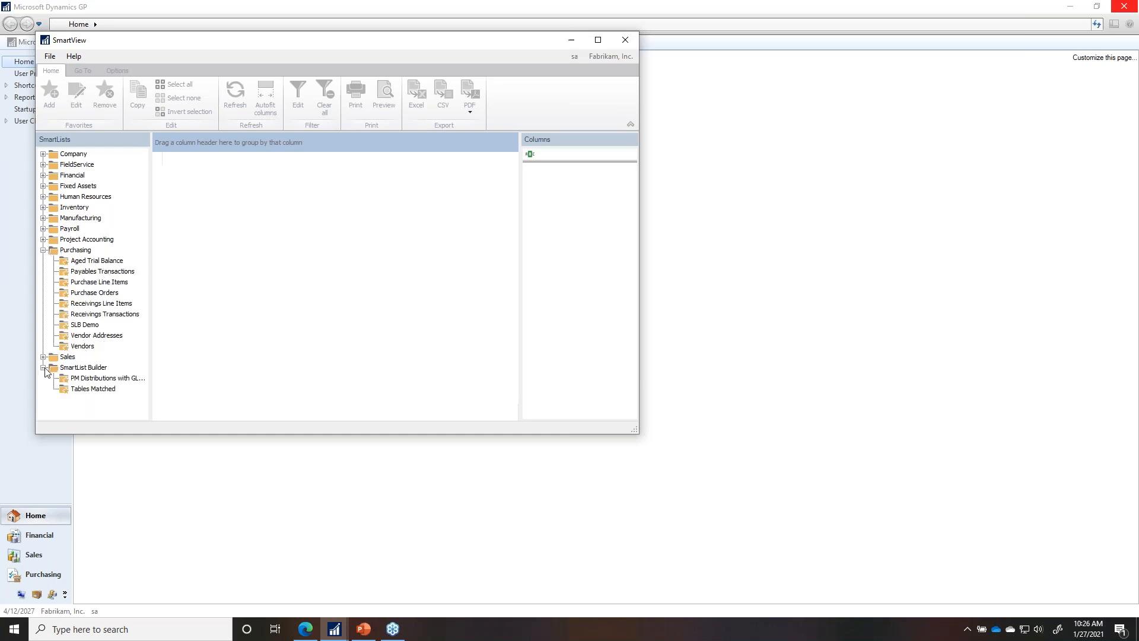
click(96, 388)
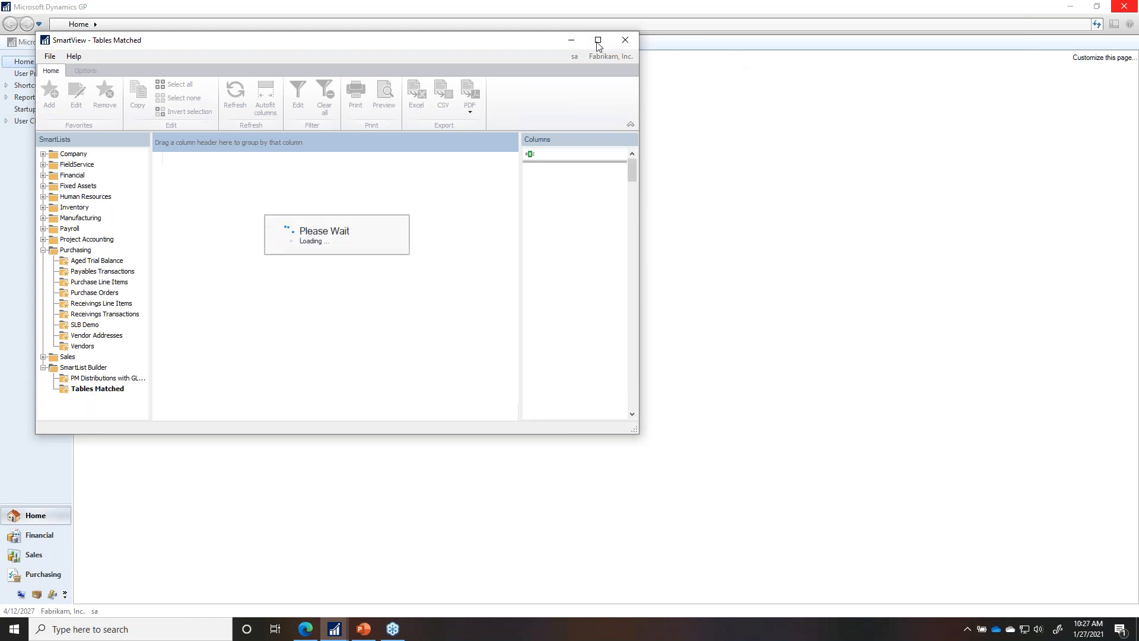
click(598, 42)
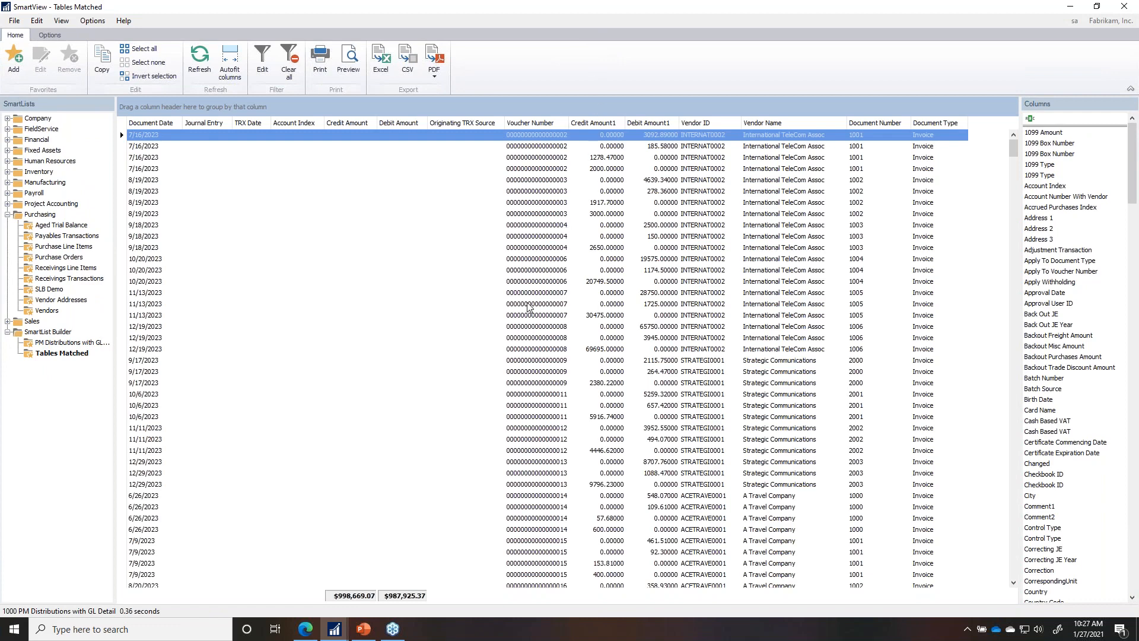
Step: Sort Tables Matched by Journal Entry, filter it to journal entry 486, and open the editing options
scroll(530, 304, down, 20)
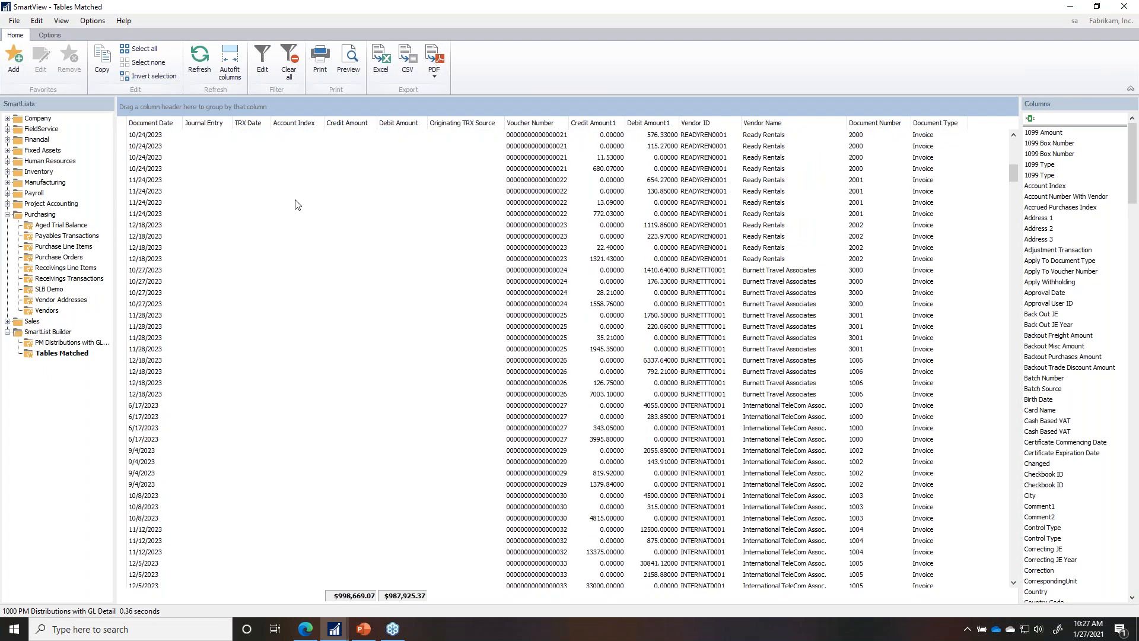
click(222, 125)
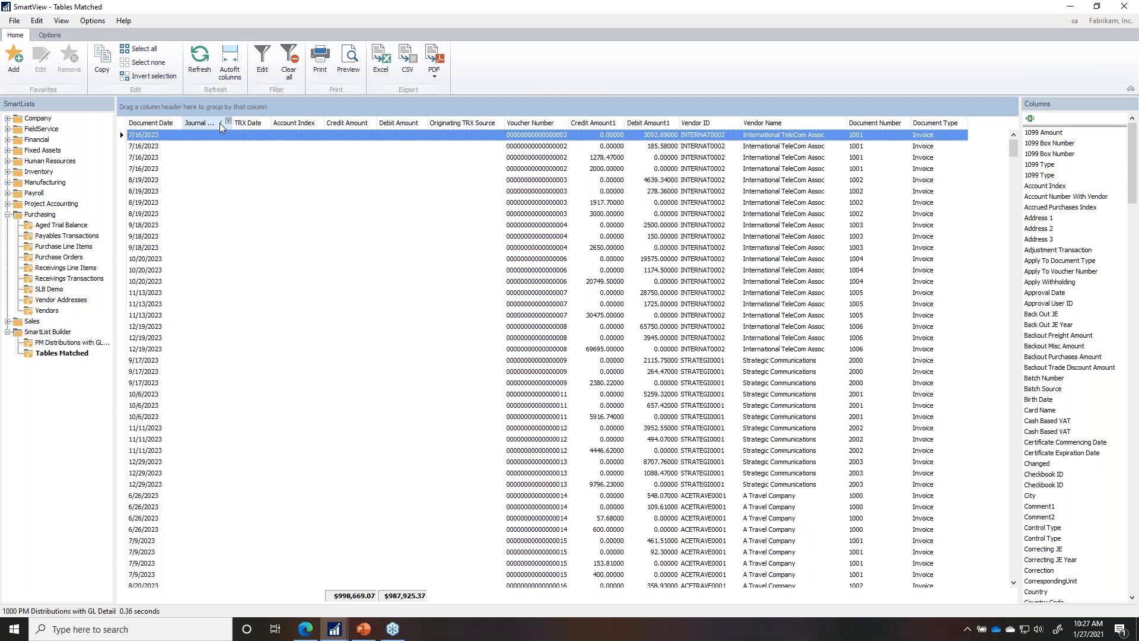
click(205, 122)
click(228, 121)
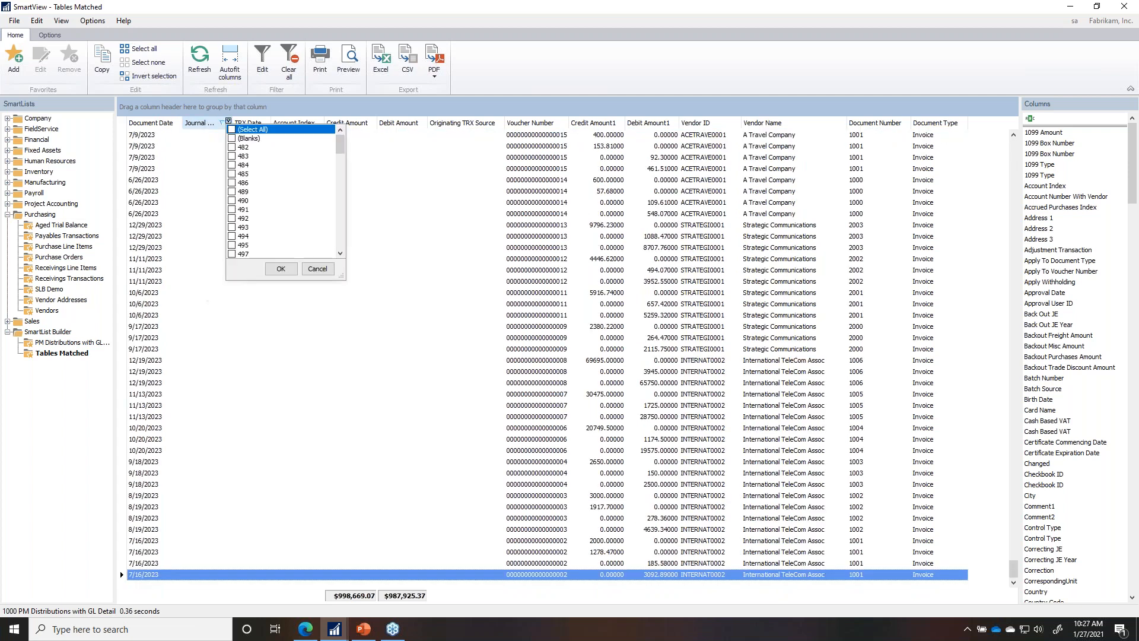
click(240, 183)
click(232, 183)
click(280, 269)
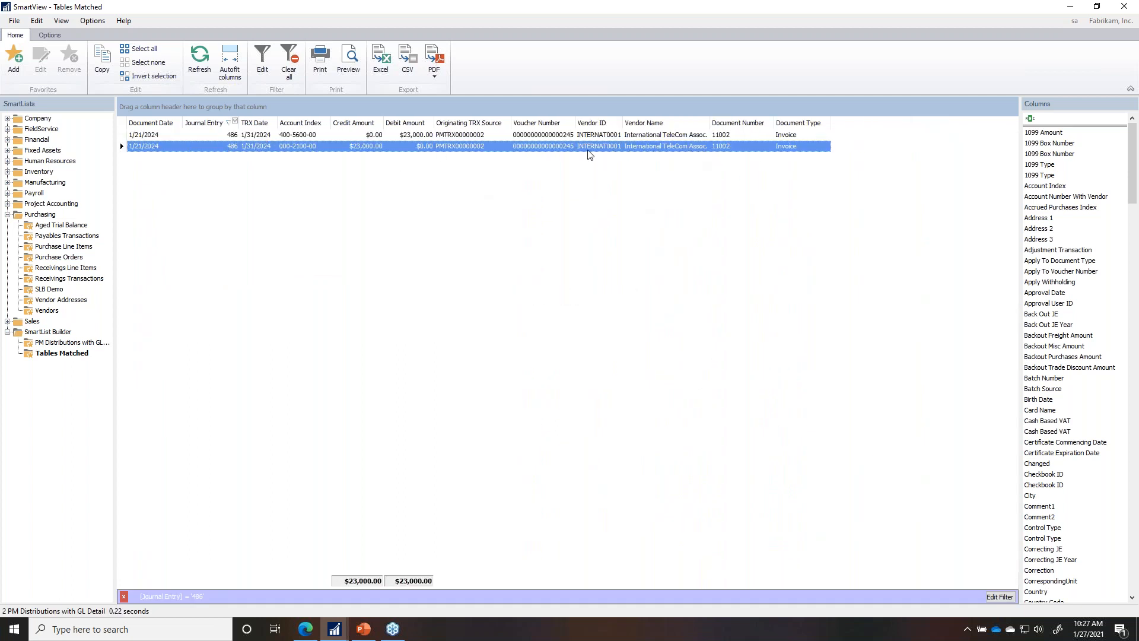
click(50, 35)
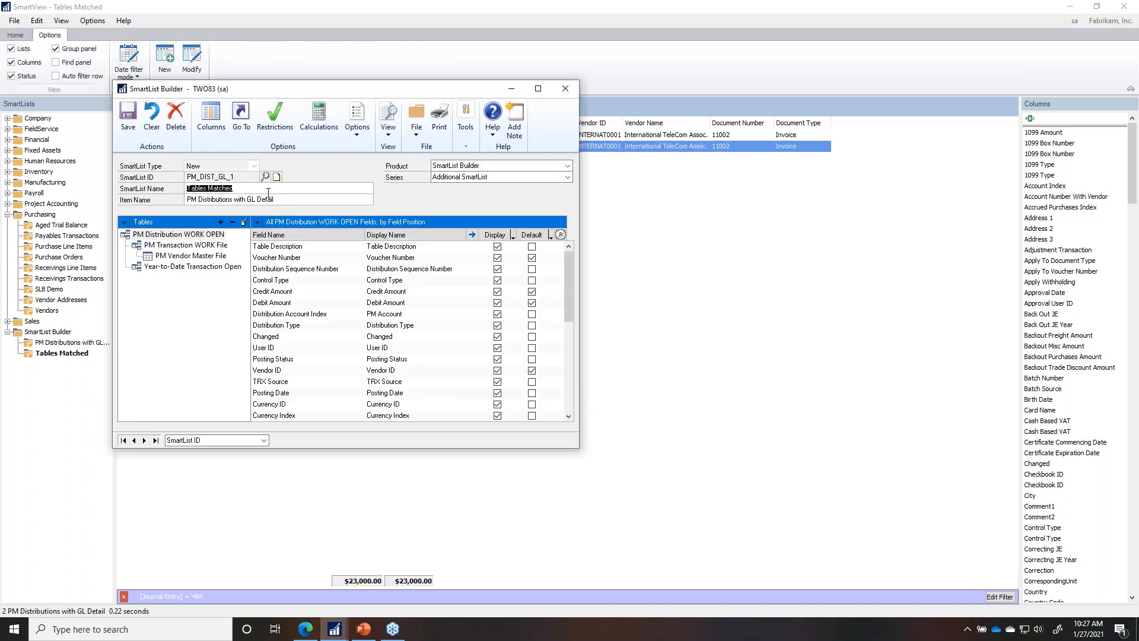
Step: Make Table Description a default column in the SmartList Builder definition
click(243, 223)
click(415, 248)
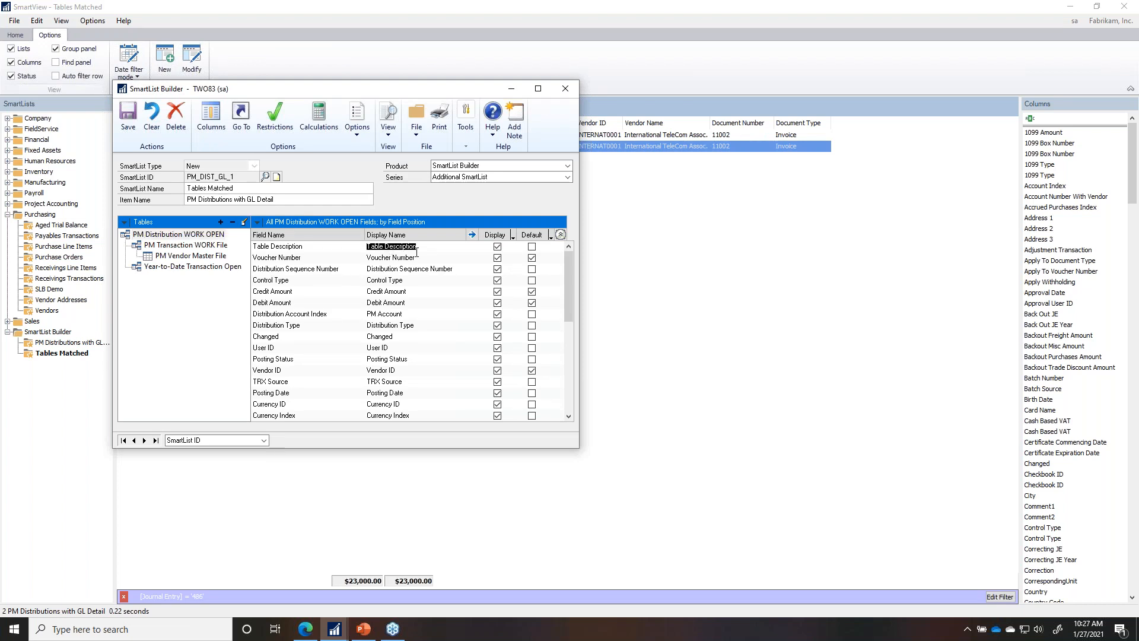
click(531, 246)
Step: Move Table Description to the top of the default column order and save the SmartList
click(211, 115)
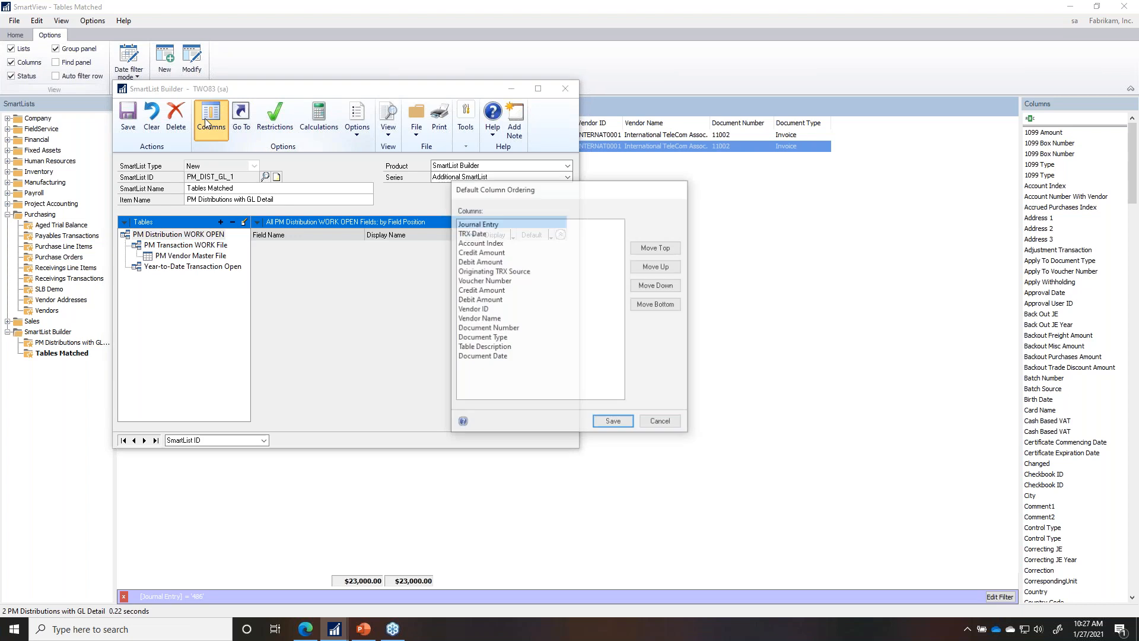
click(496, 349)
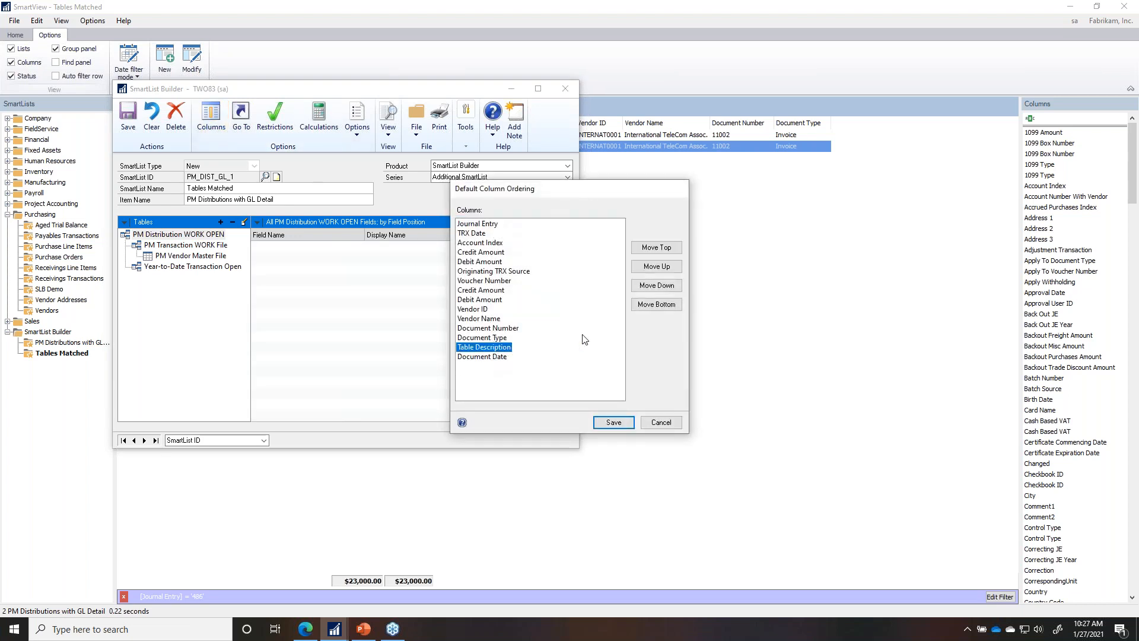
click(665, 269)
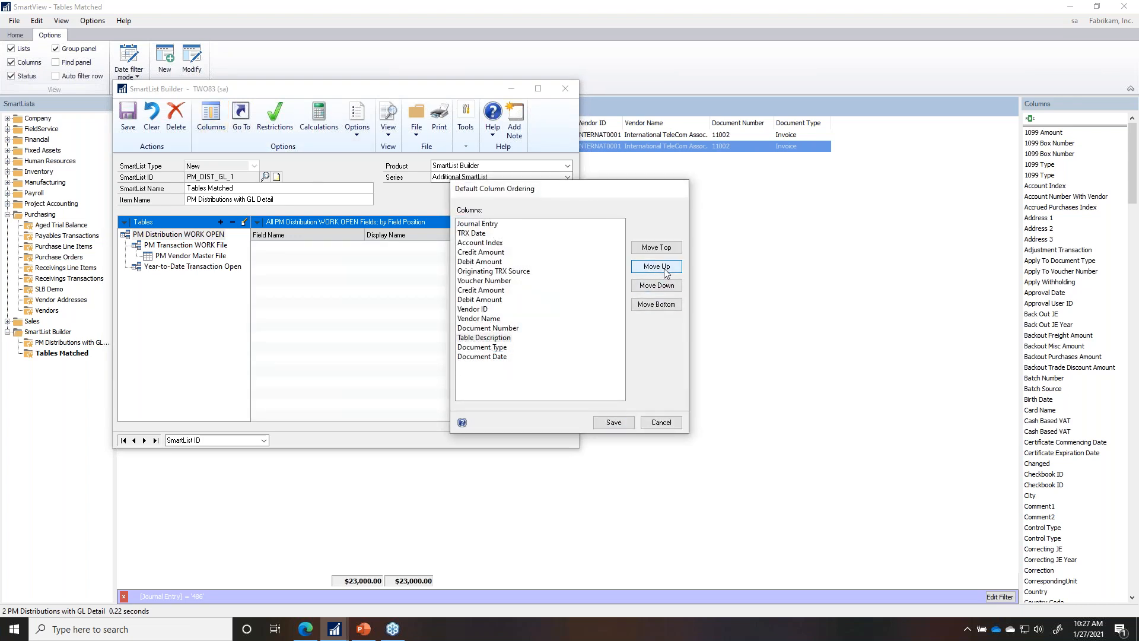
click(656, 247)
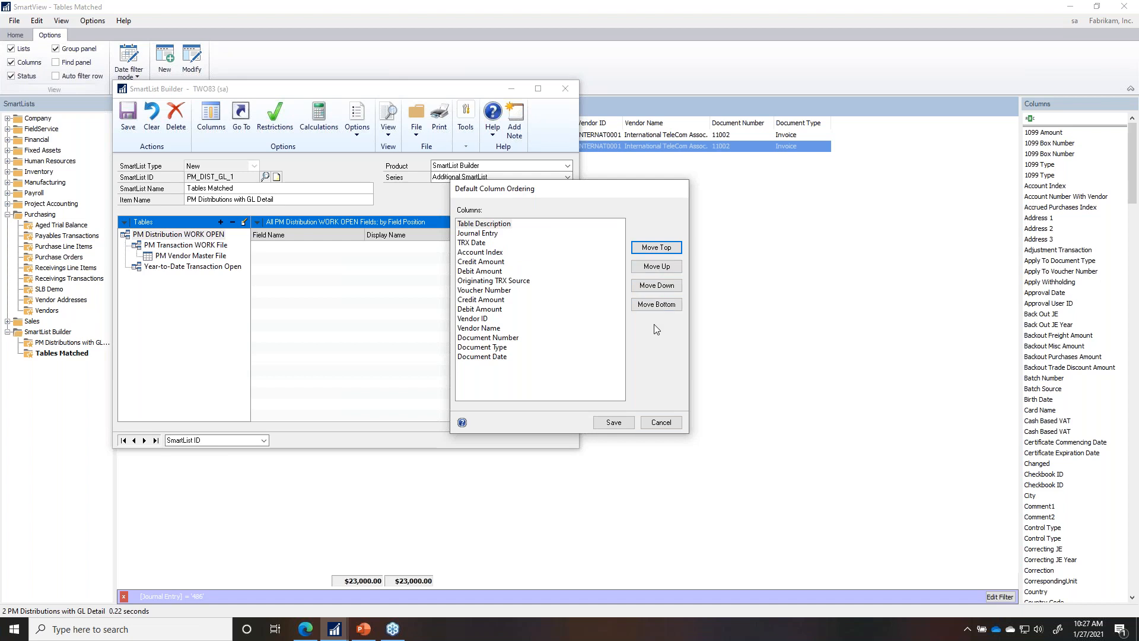
click(614, 423)
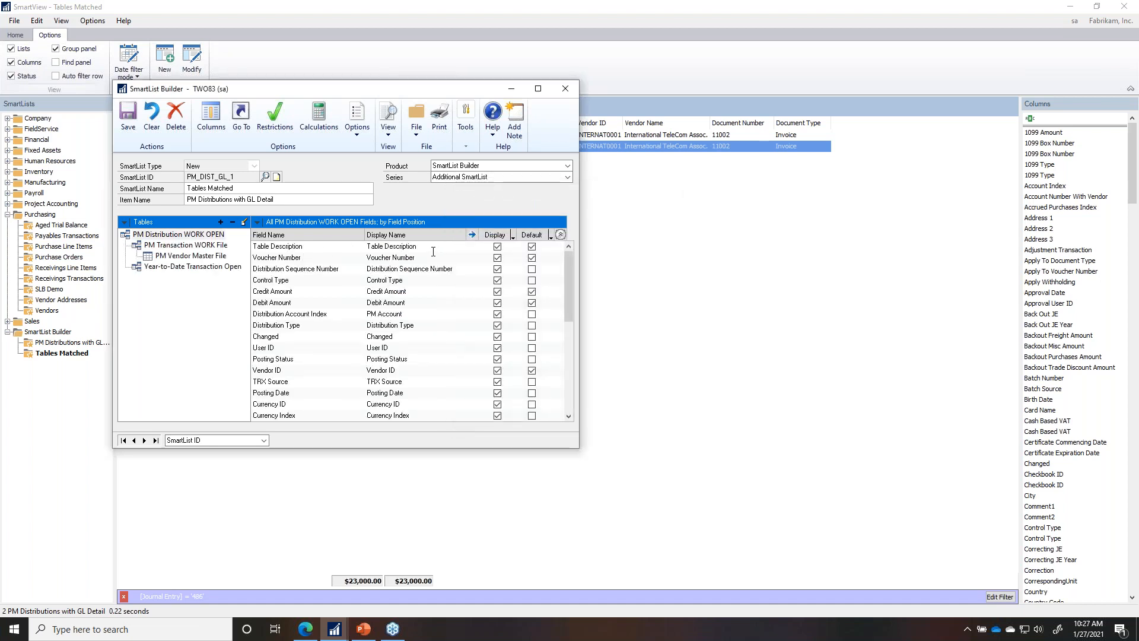
click(213, 130)
click(661, 421)
click(137, 115)
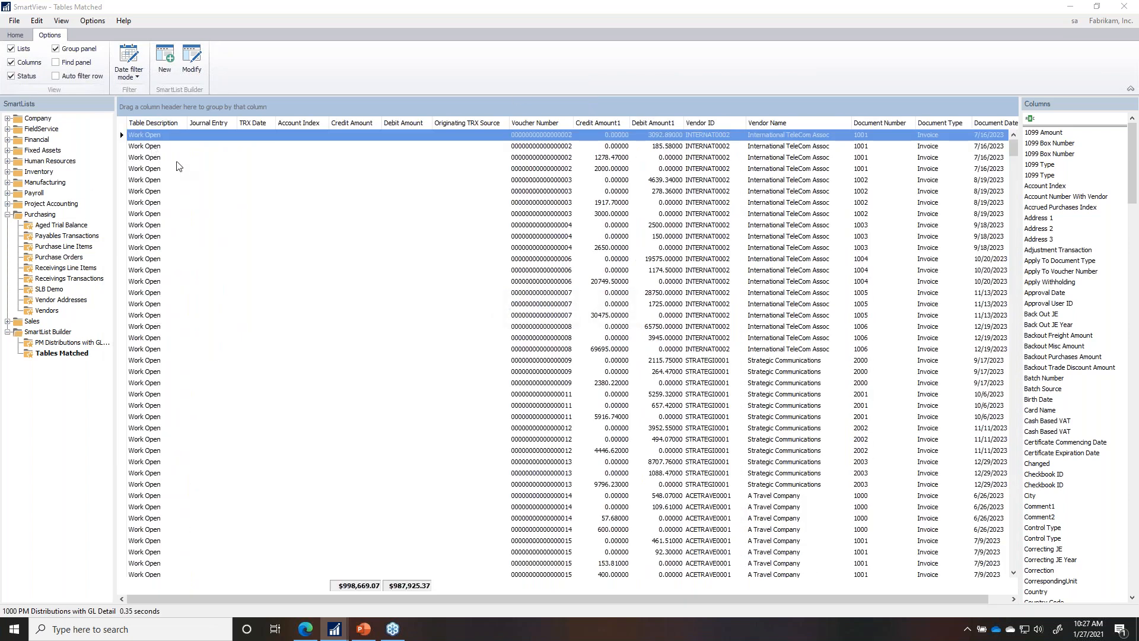
Step: Filter the Table Description column to History, which returns no rows
click(183, 120)
click(187, 139)
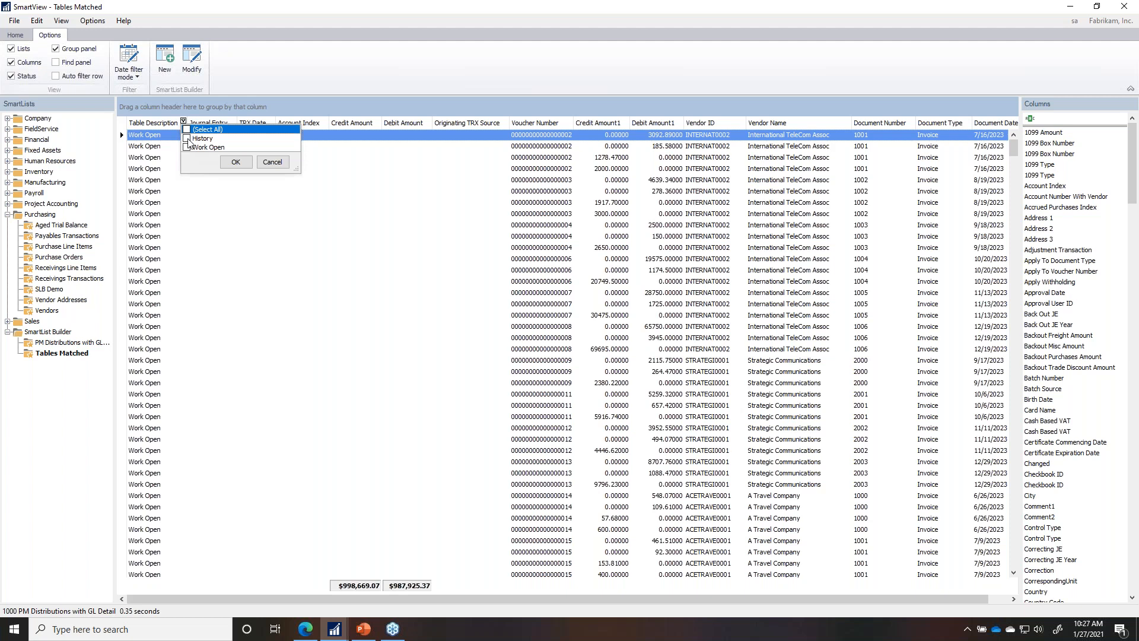
click(236, 162)
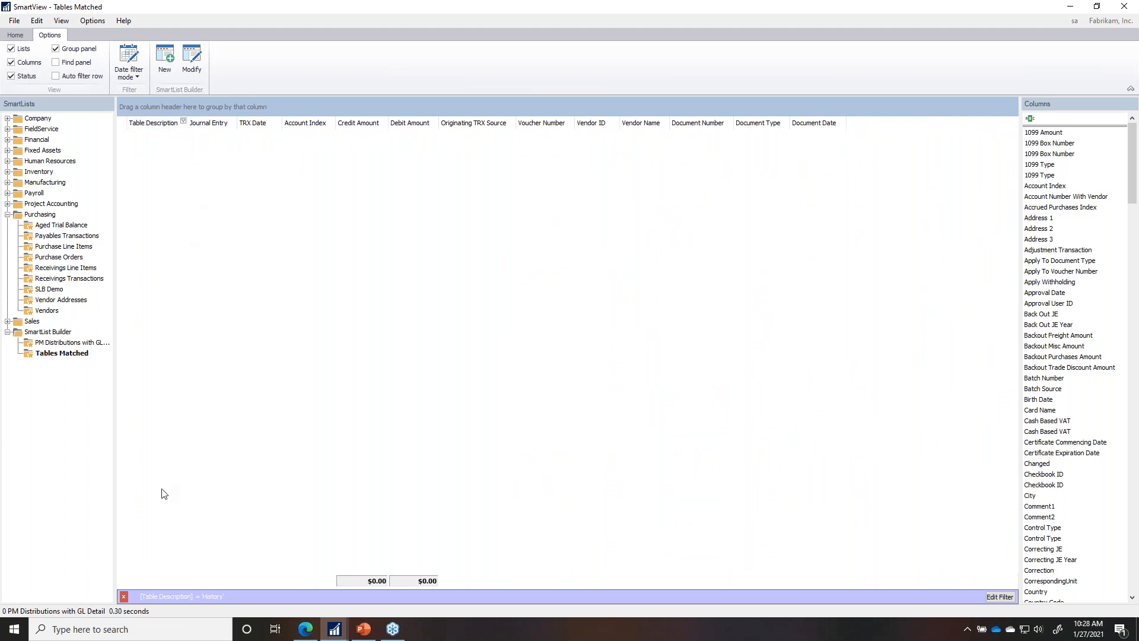
Step: Delete the Table Description equals History filter condition so all 1000 rows return
click(23, 38)
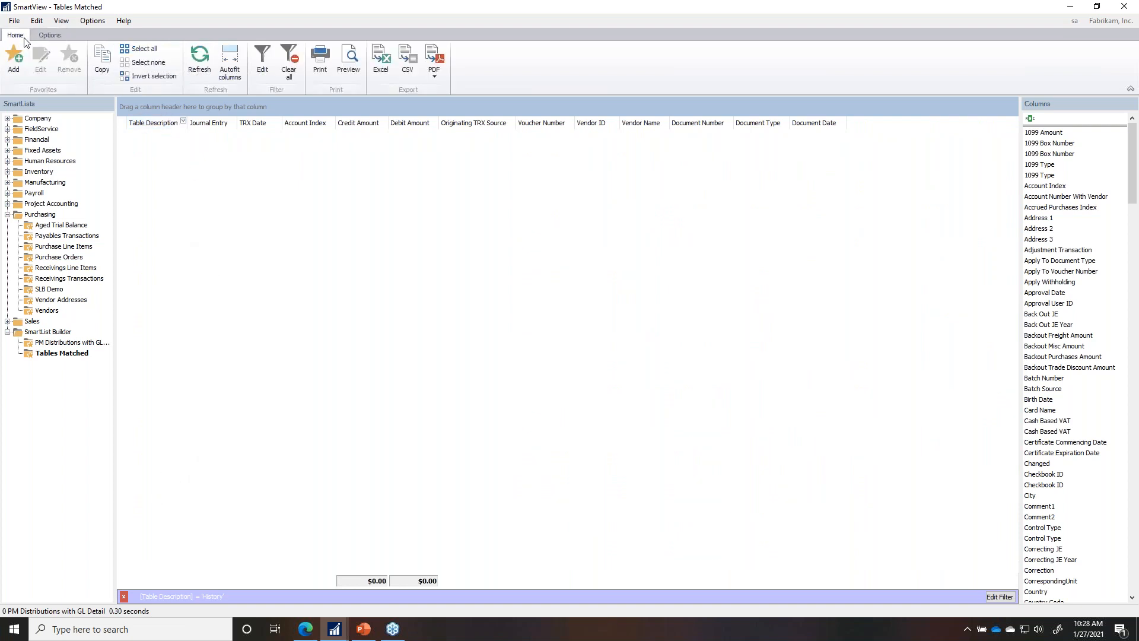
click(272, 78)
click(553, 233)
click(638, 403)
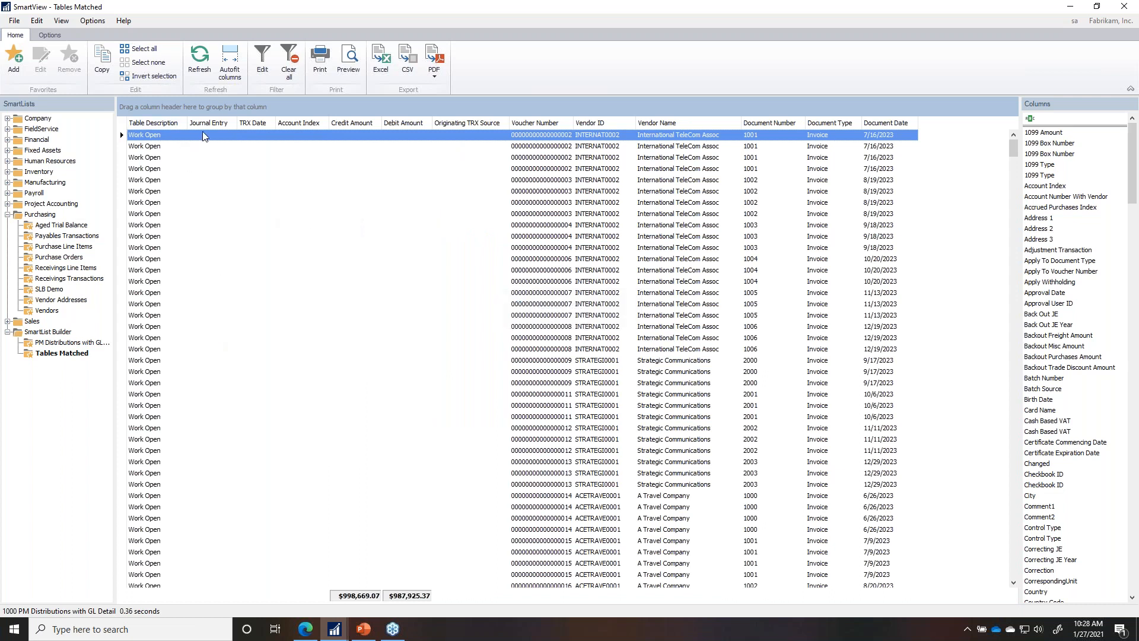
click(234, 122)
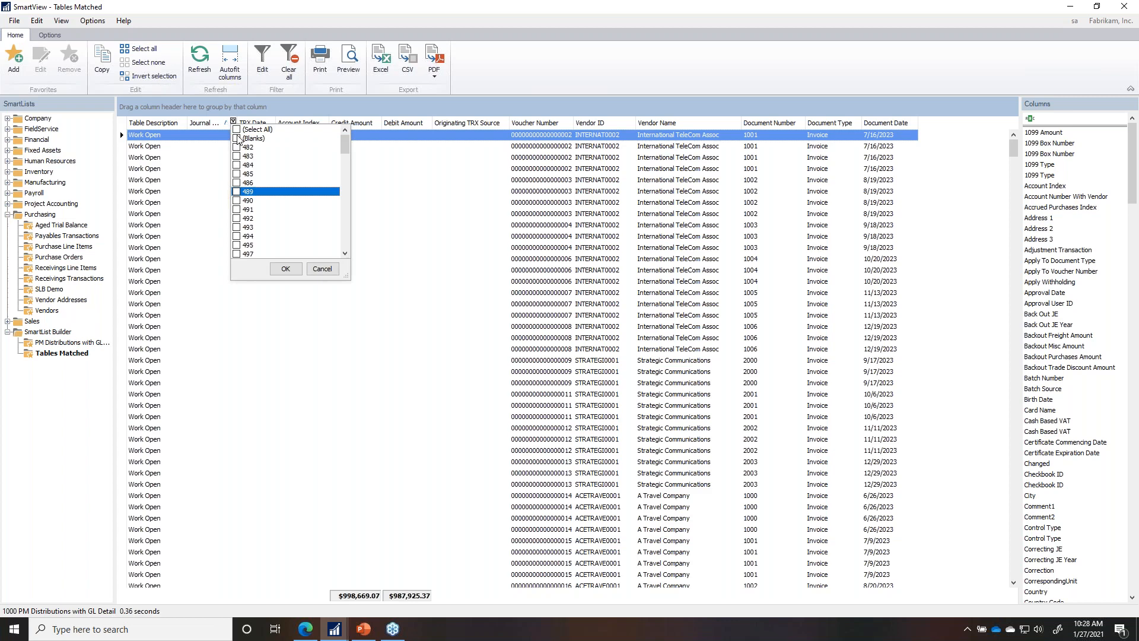
click(236, 129)
click(236, 138)
click(285, 268)
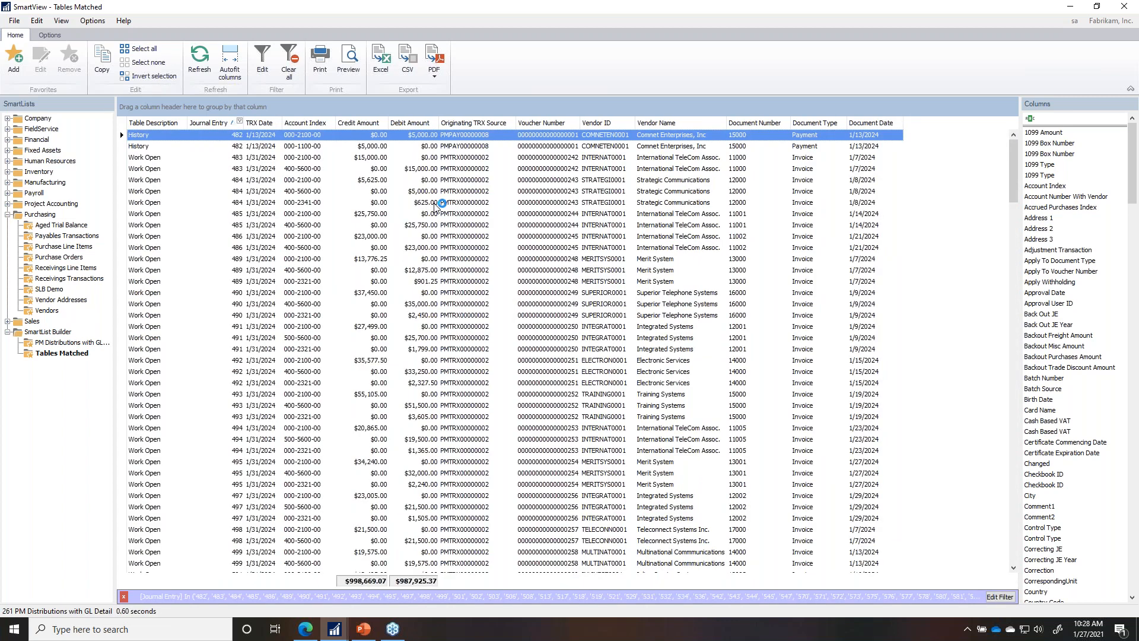
scroll(404, 428, down, 20)
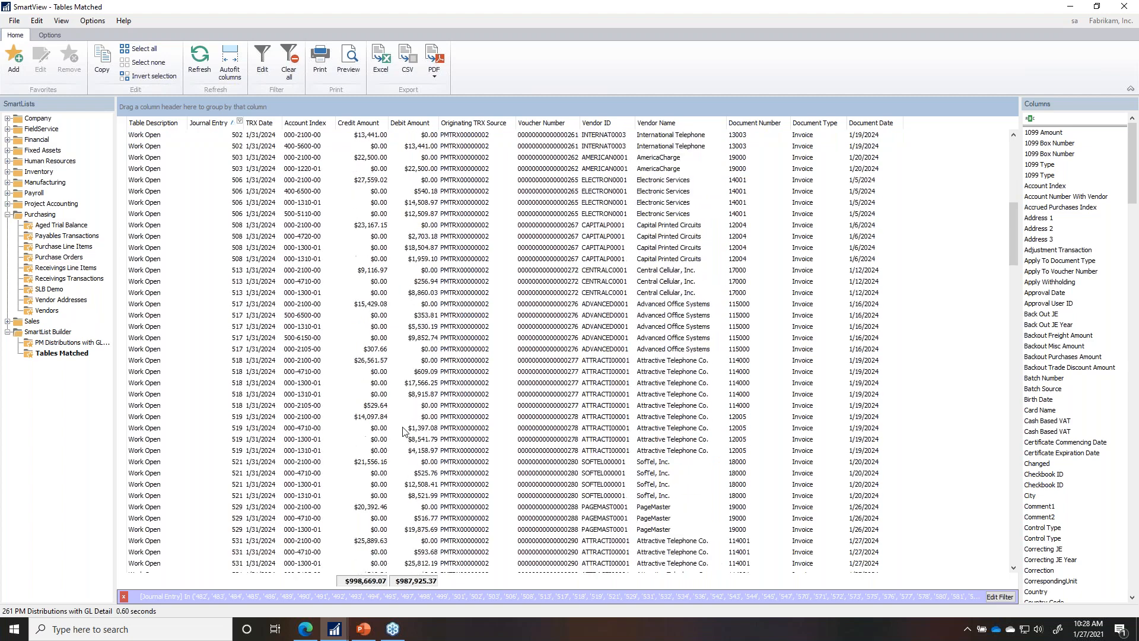
scroll(398, 433, down, 20)
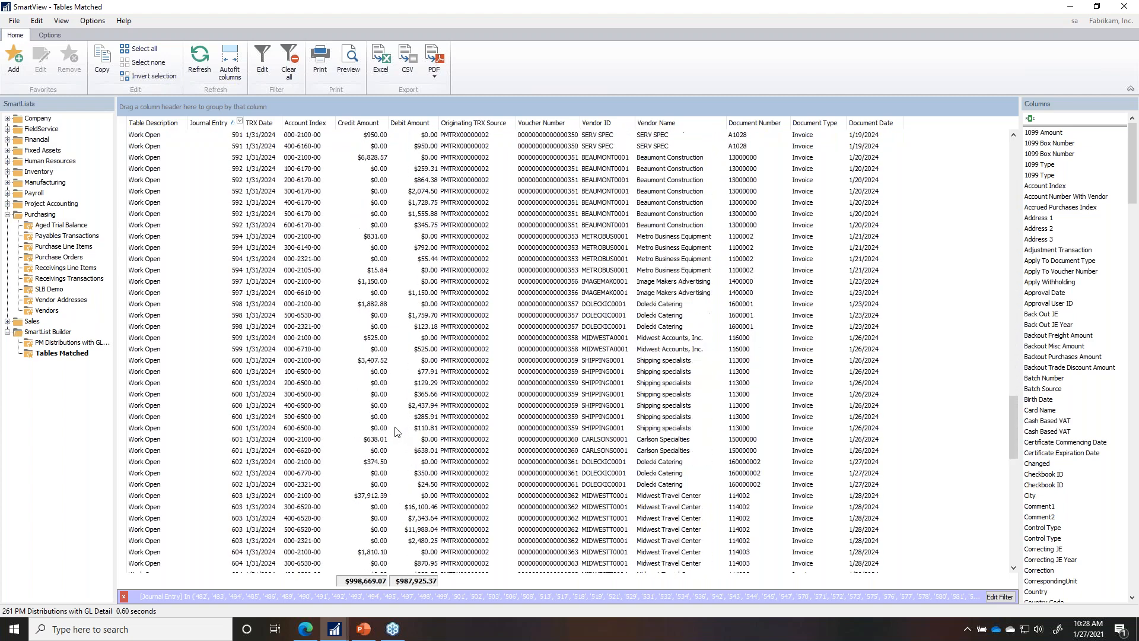
scroll(396, 431, down, 1)
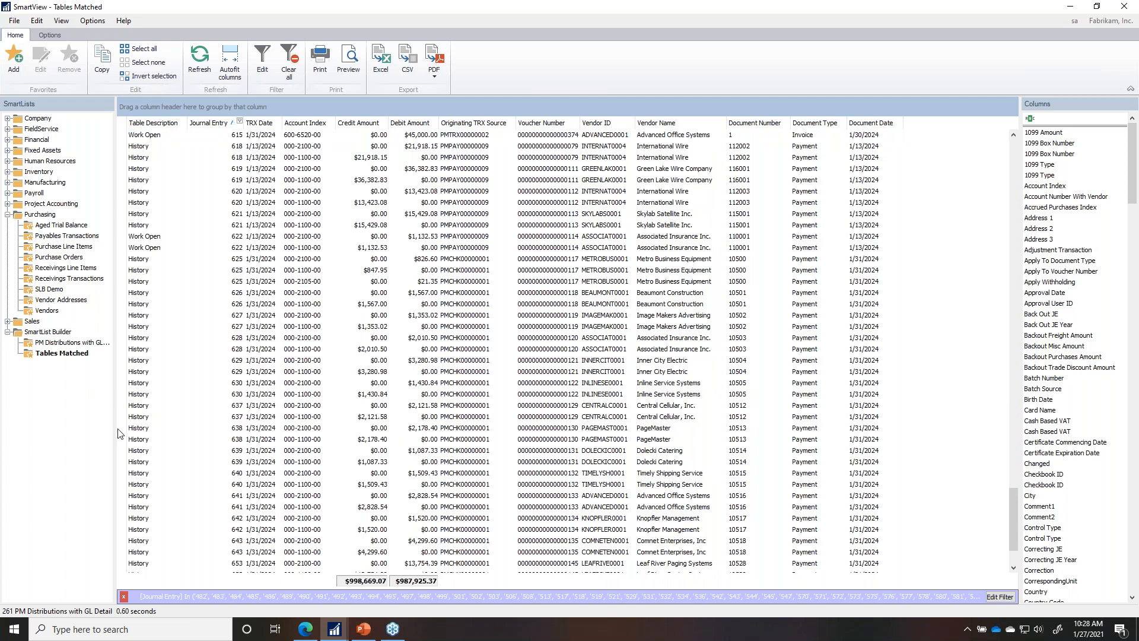
click(240, 122)
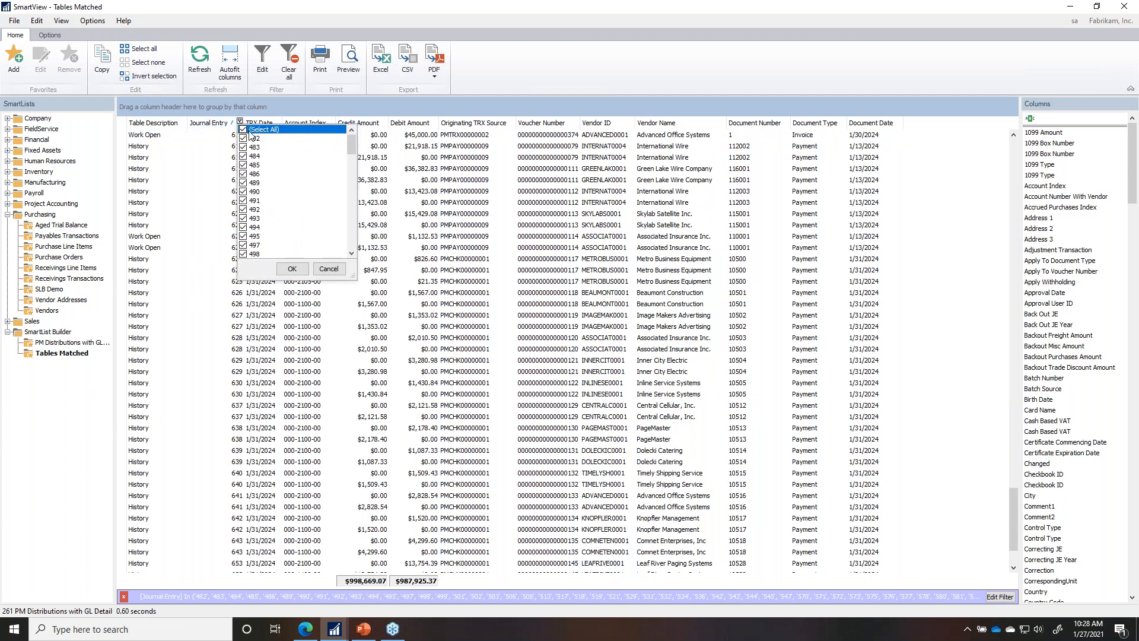
click(328, 268)
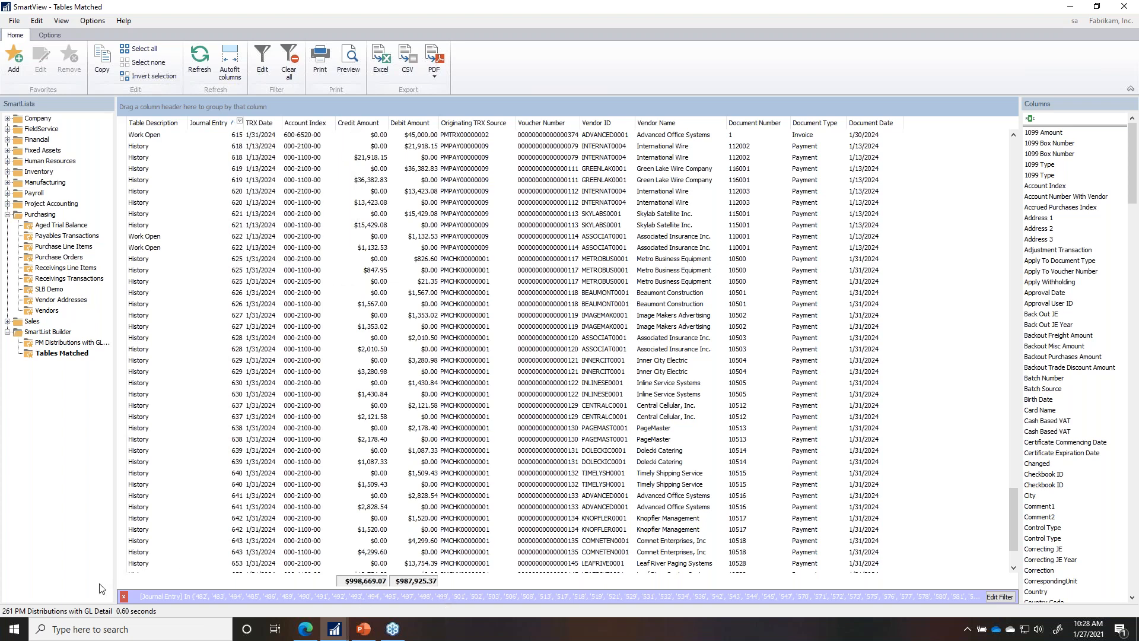
click(124, 597)
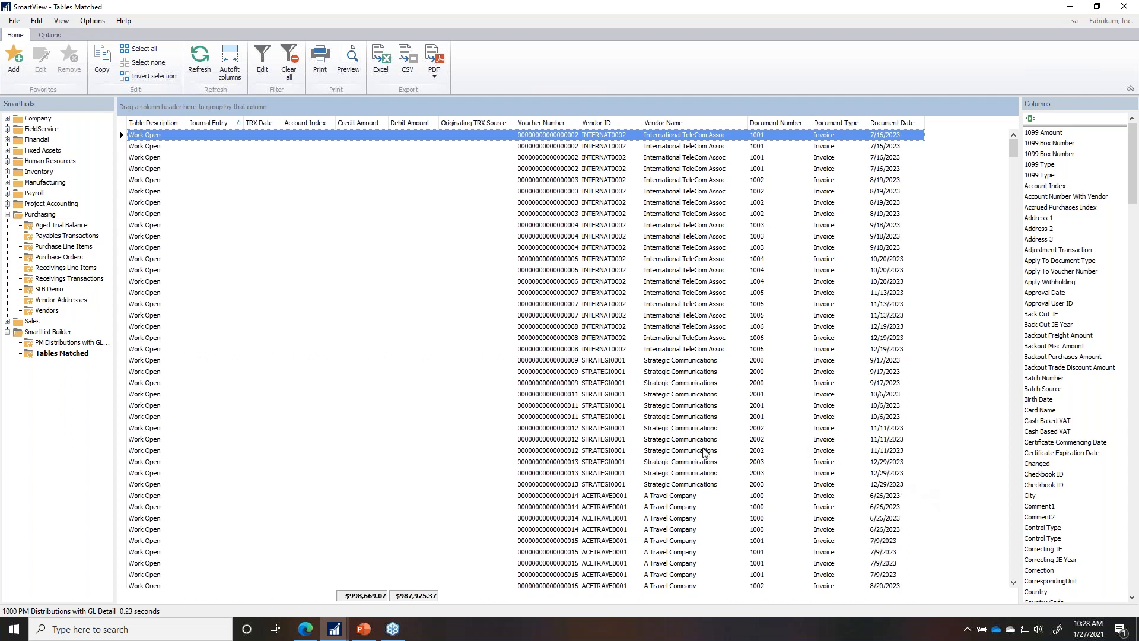
Step: Open Tables Matched in SmartList Builder with fields grouped by Field Types, showing Date fields
click(50, 35)
click(192, 59)
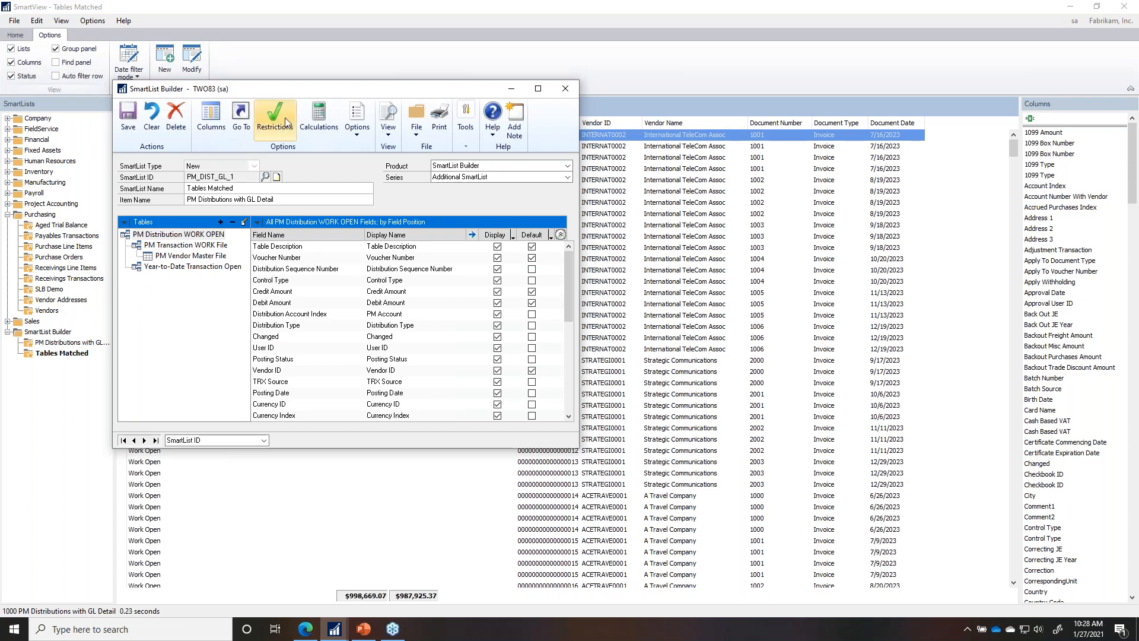
click(148, 221)
click(146, 244)
click(145, 299)
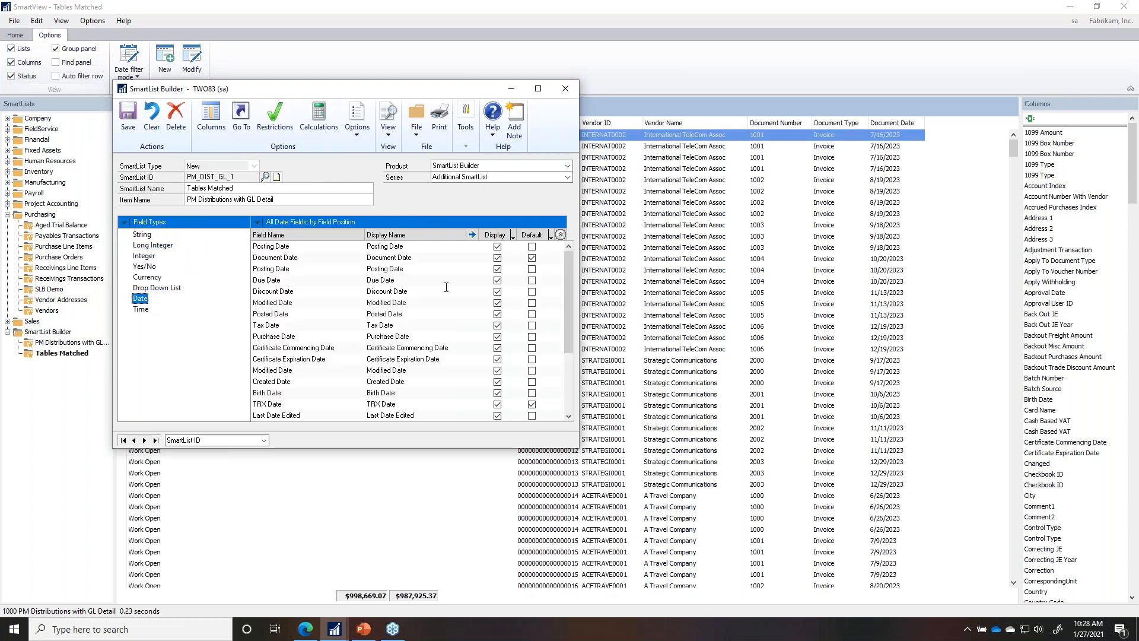
click(389, 246)
click(434, 261)
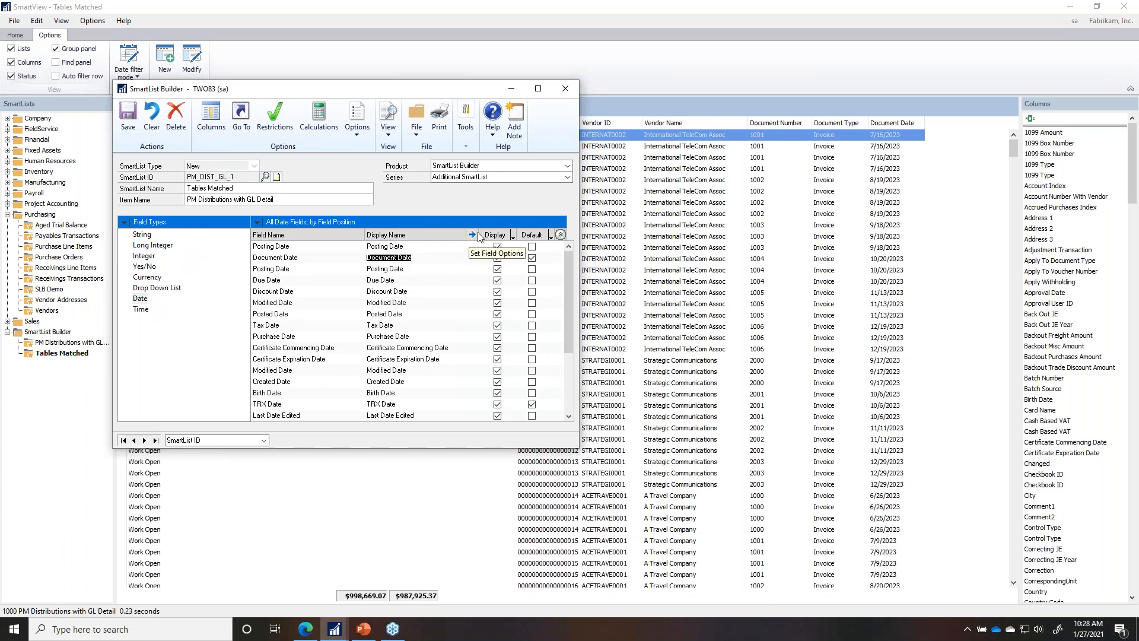
Step: Review Document Date's field options (blank 1/1/1900 dates, date formats), then cancel without changes
click(473, 235)
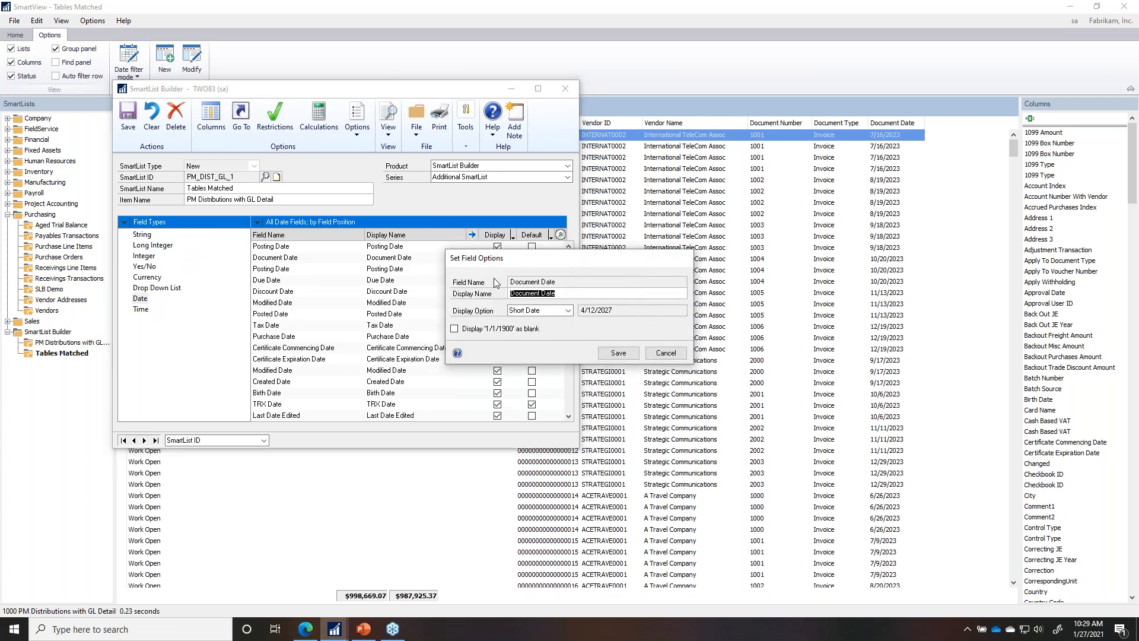
click(455, 330)
click(546, 316)
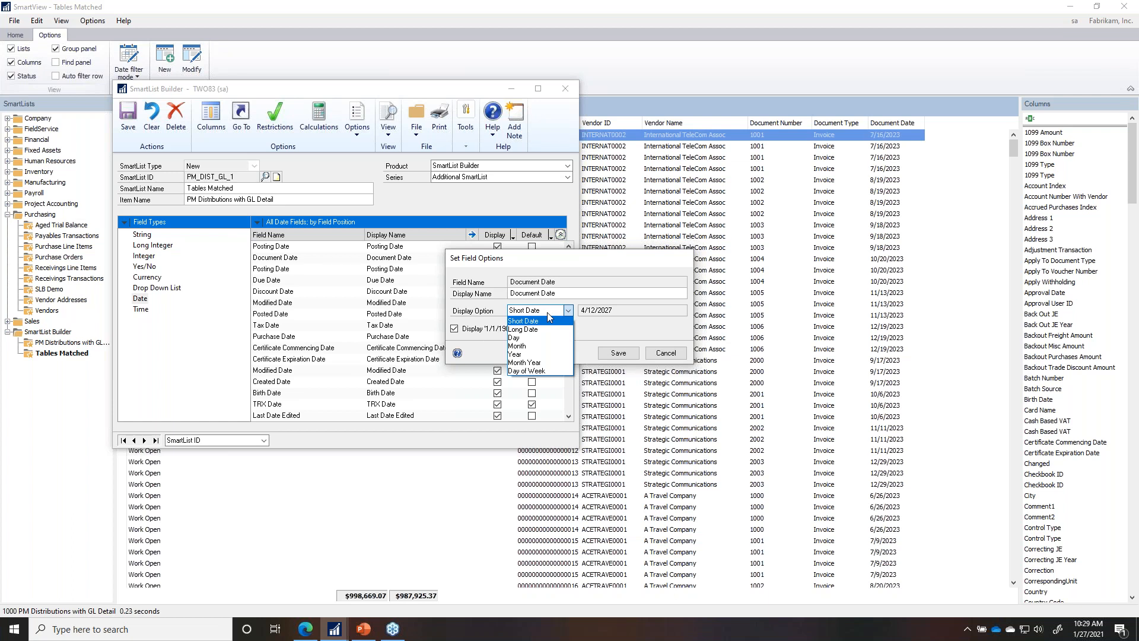
click(661, 354)
click(661, 354)
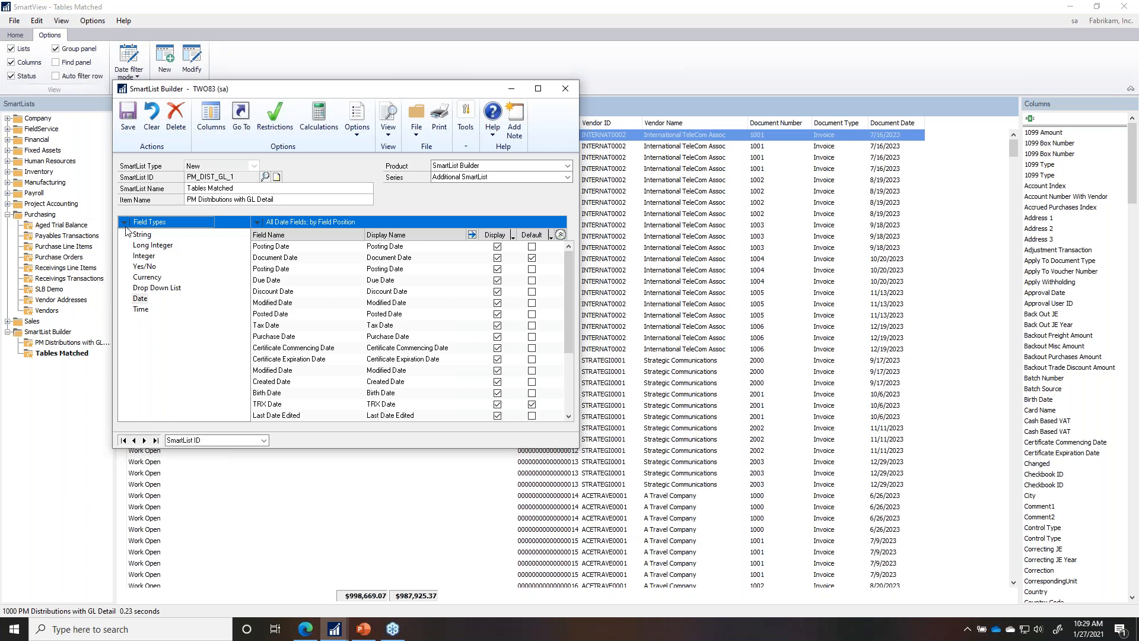
Step: Regroup fields by table and begin renaming the Year-to-Date Transaction Open year field, typing 'Ye'
click(126, 221)
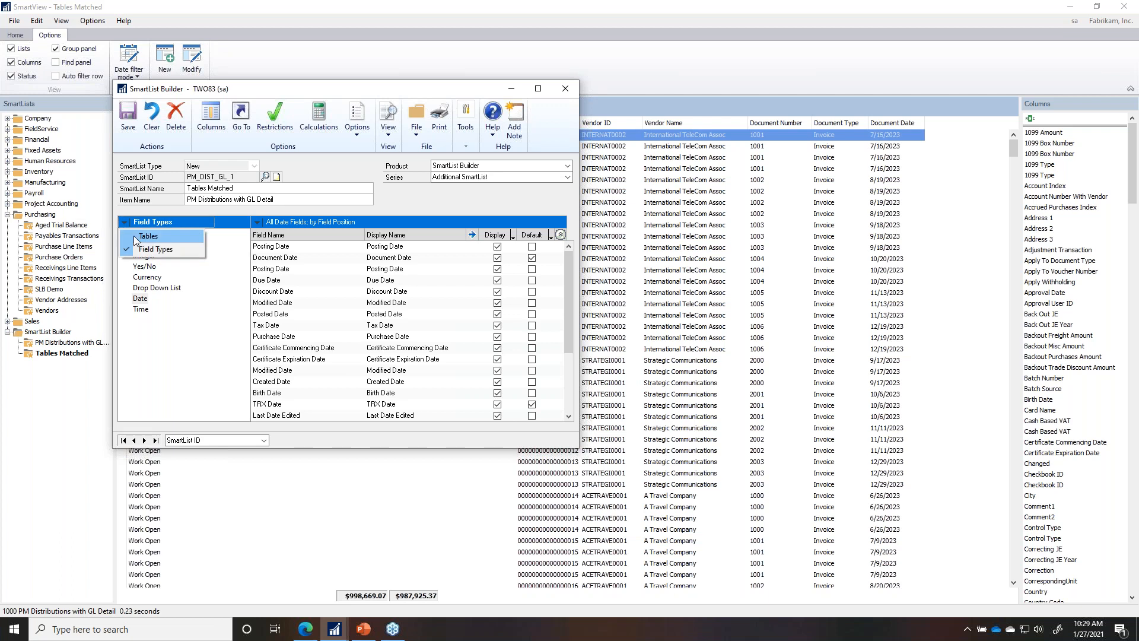
click(146, 237)
click(190, 267)
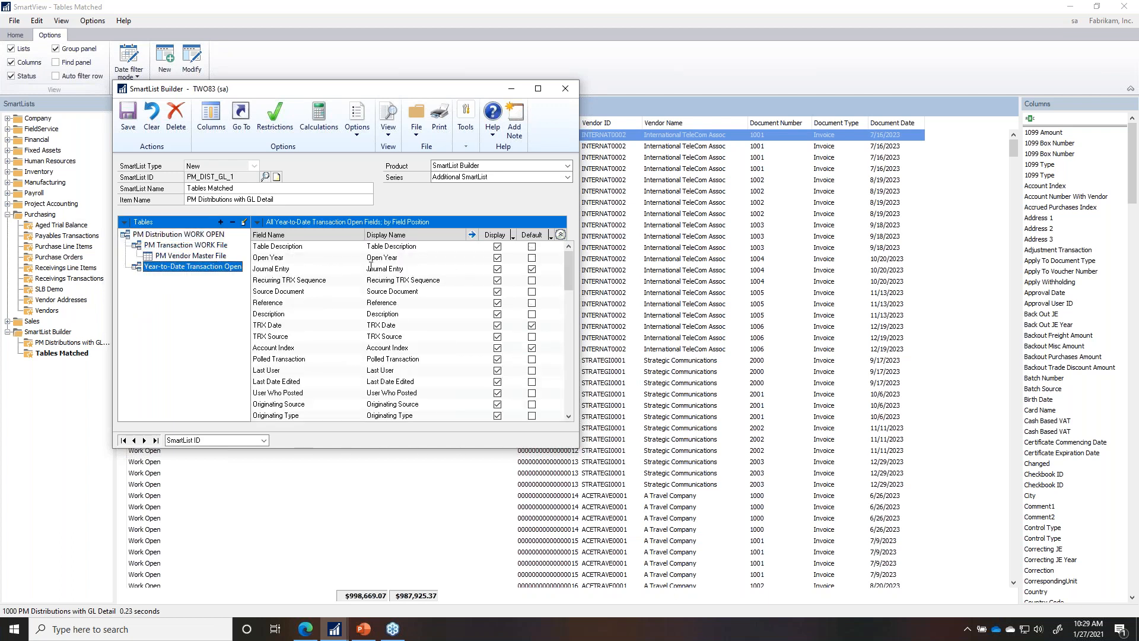
click(380, 259)
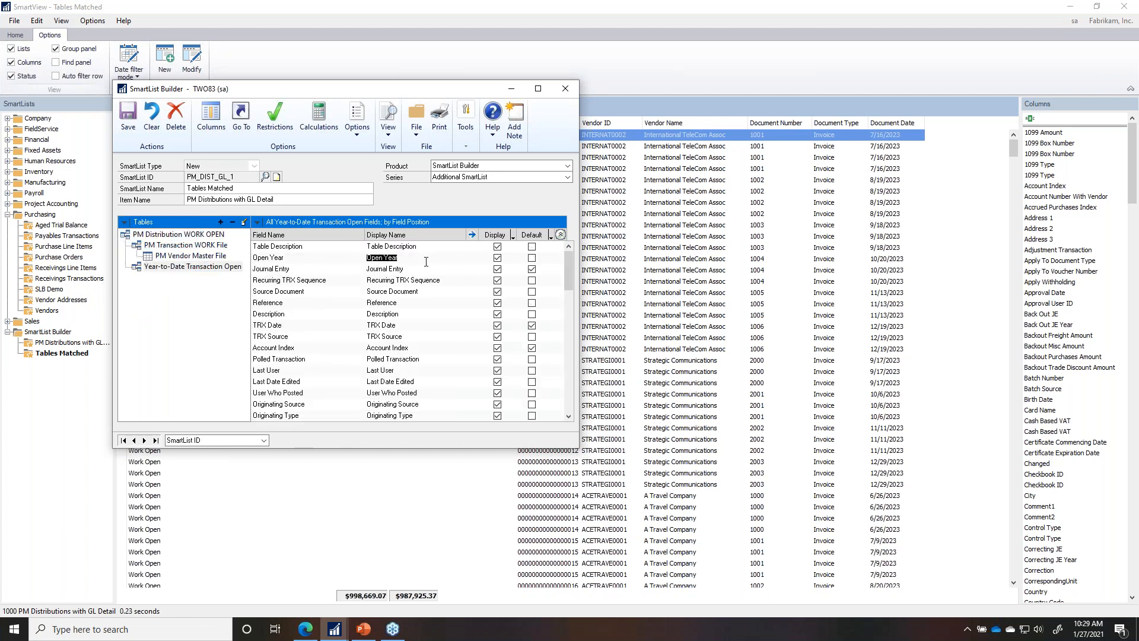
text(Ye)
drag(332, 88, 392, 216)
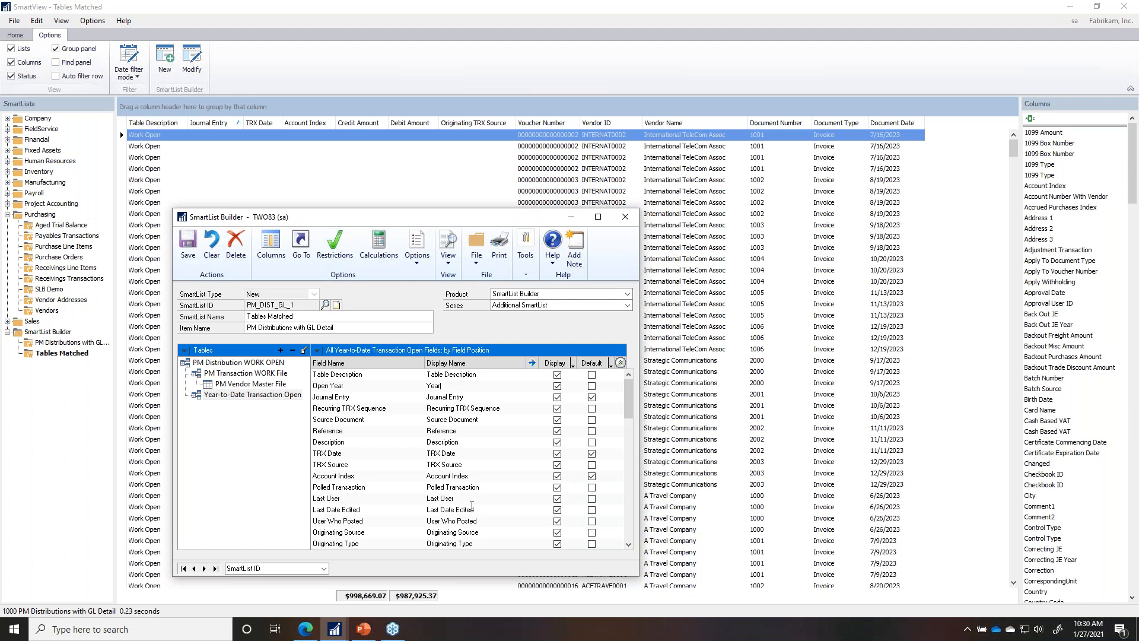
scroll(471, 504, down, 1)
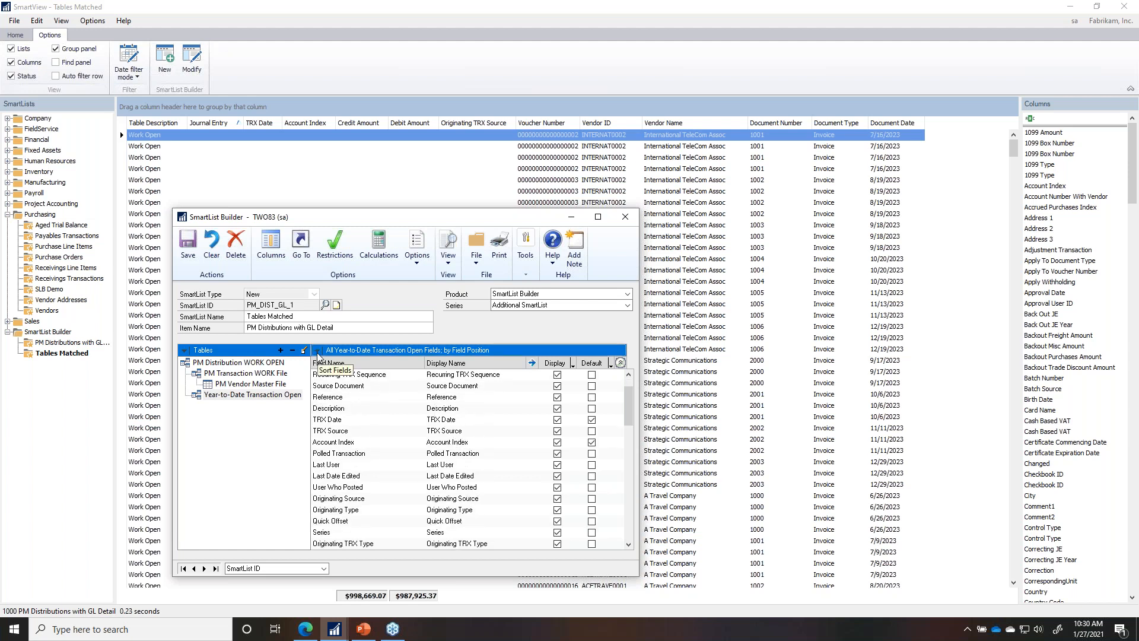
Step: Sort the SmartList Builder field list by Default Status
click(318, 350)
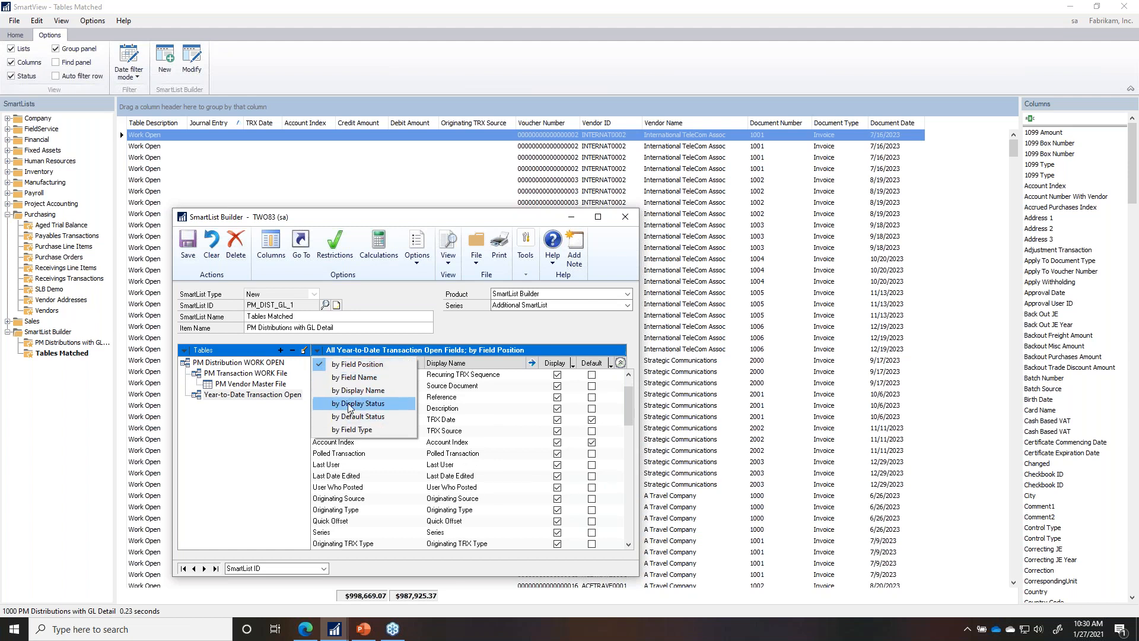
click(350, 390)
click(317, 350)
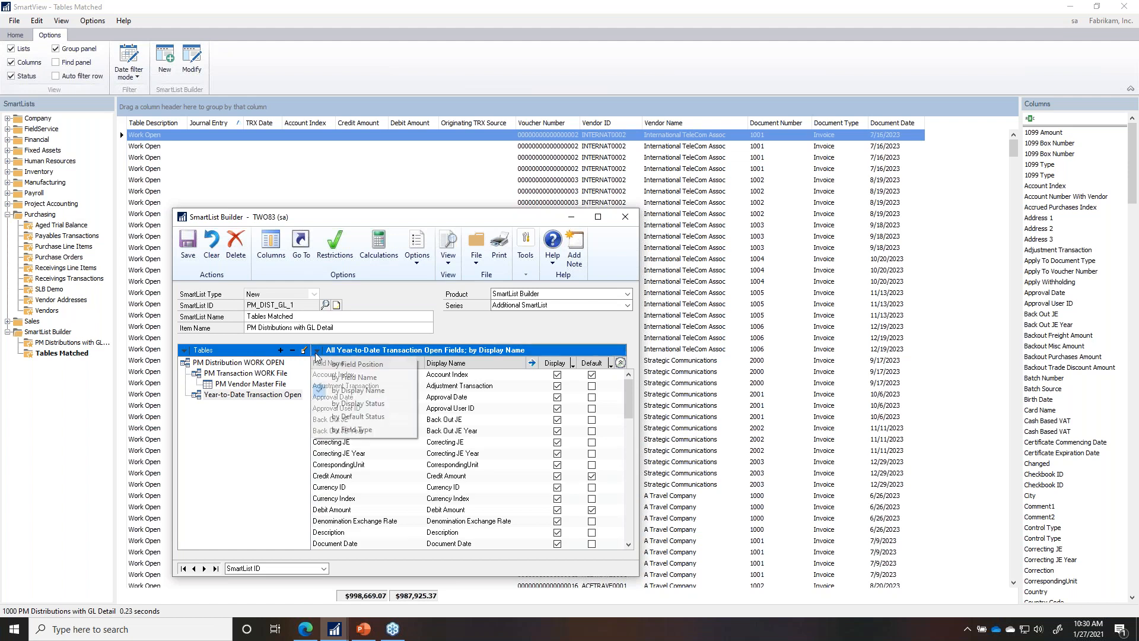
click(345, 404)
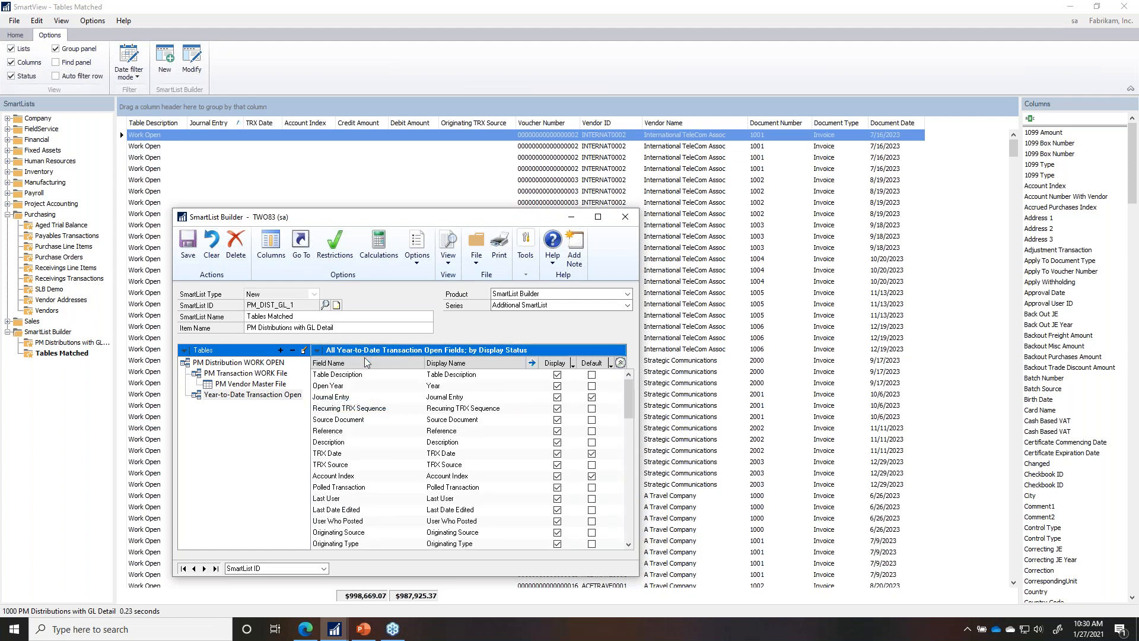
click(318, 350)
click(356, 417)
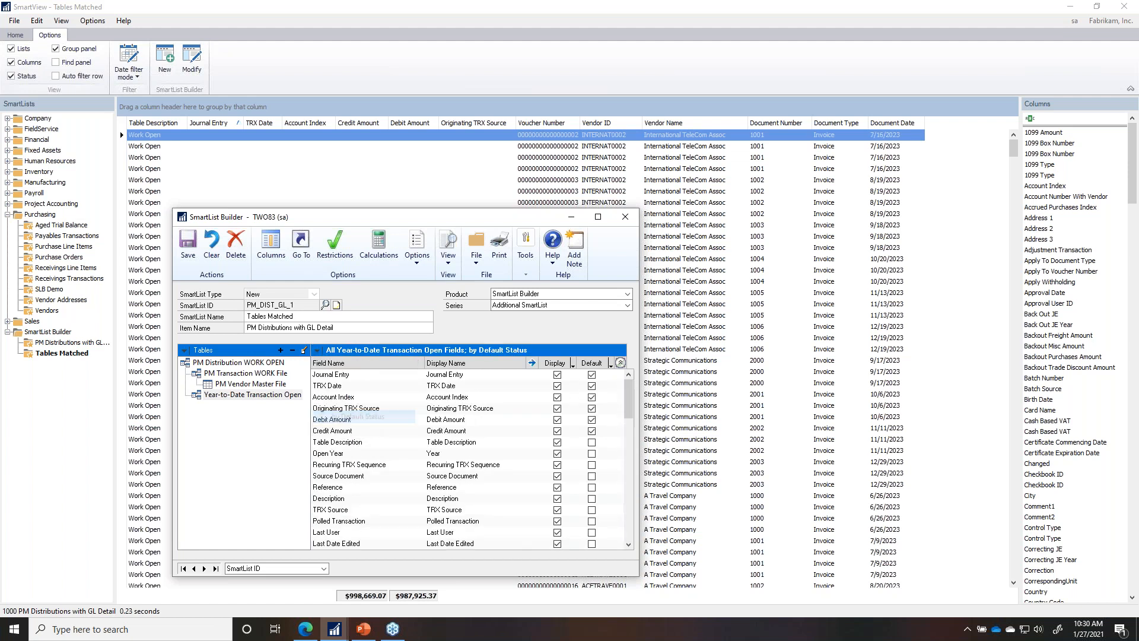
Step: Rename Debit Amount to 'GL Debit Amount' and save its field options with the currency symbol kept
click(438, 420)
click(429, 420)
text(GL)
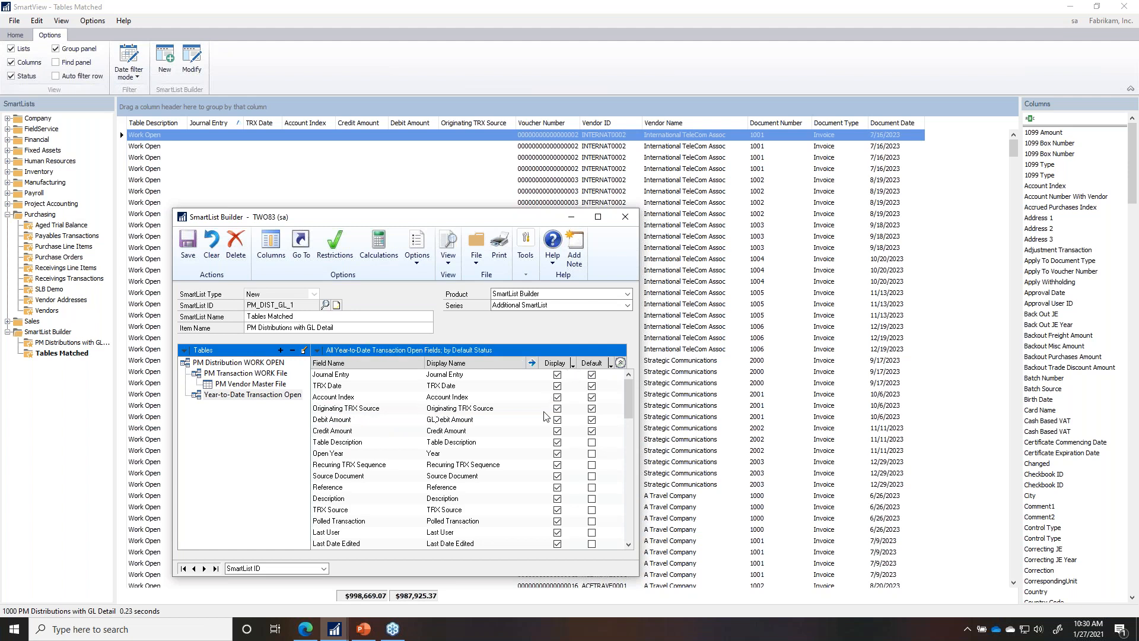
click(531, 363)
drag(546, 200, 672, 205)
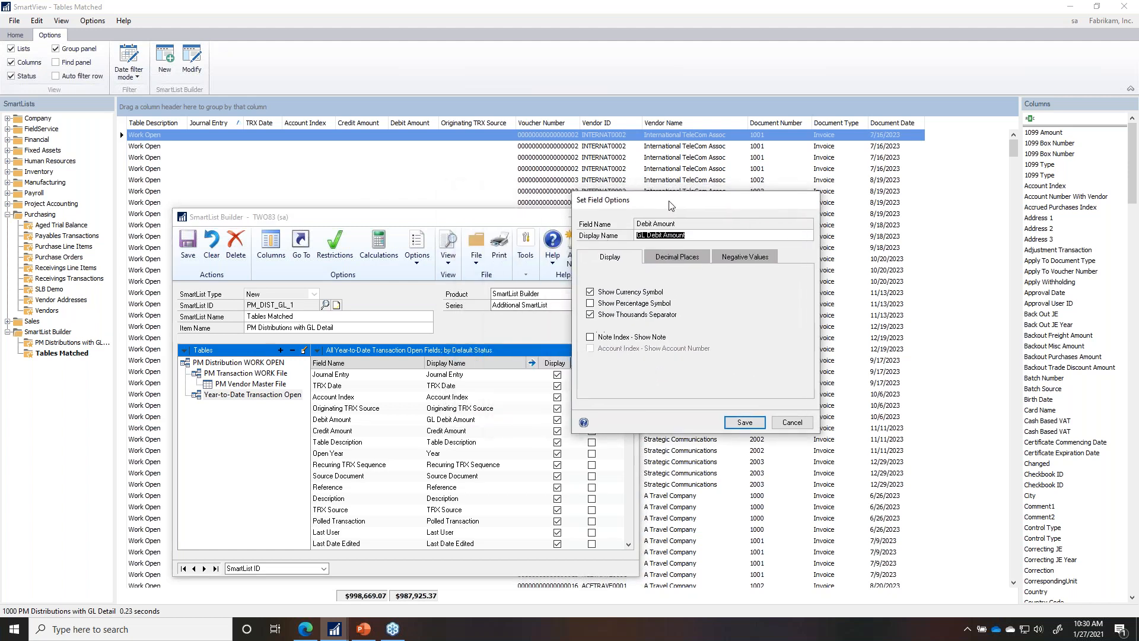
click(648, 294)
click(648, 295)
click(764, 425)
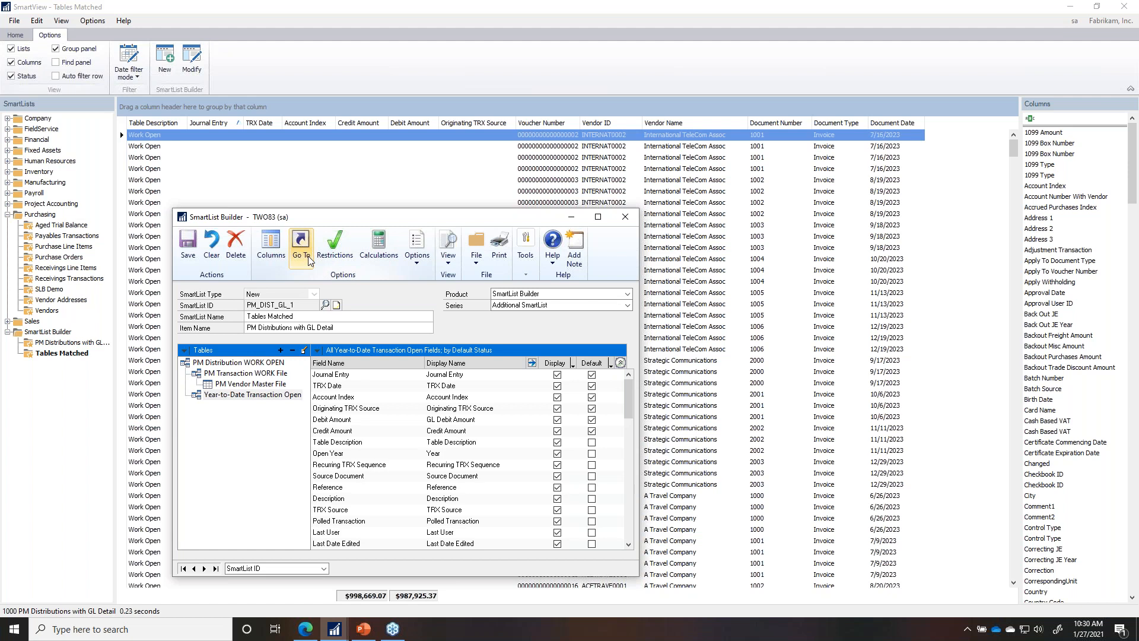
Step: Change the Account Index display name to 'Account' and save the Tables Matched SmartList
click(452, 397)
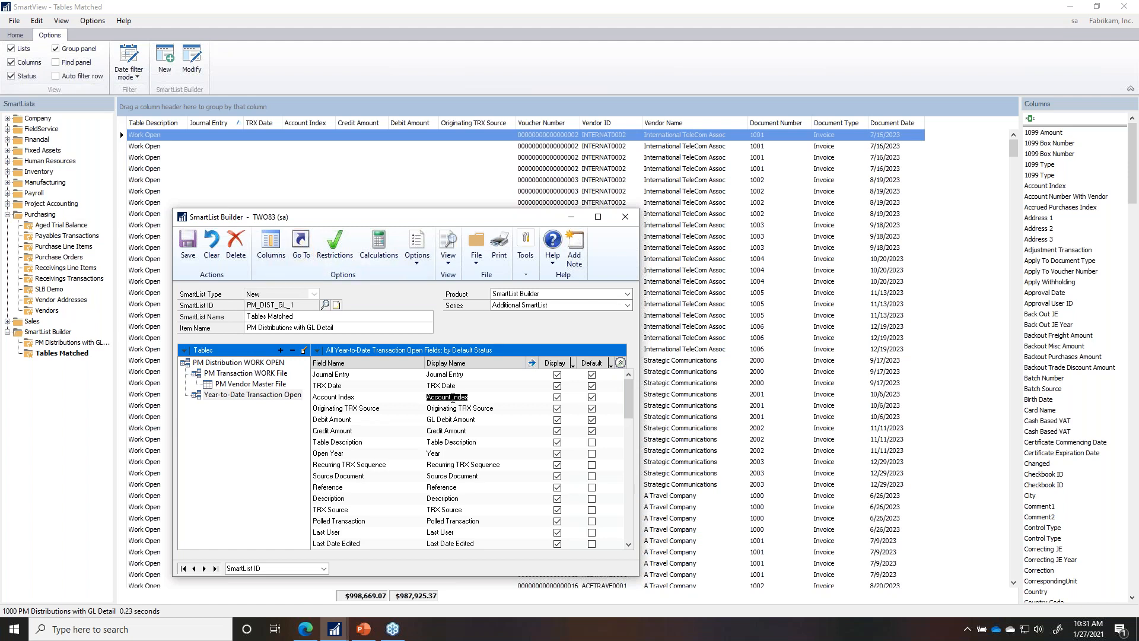
click(531, 363)
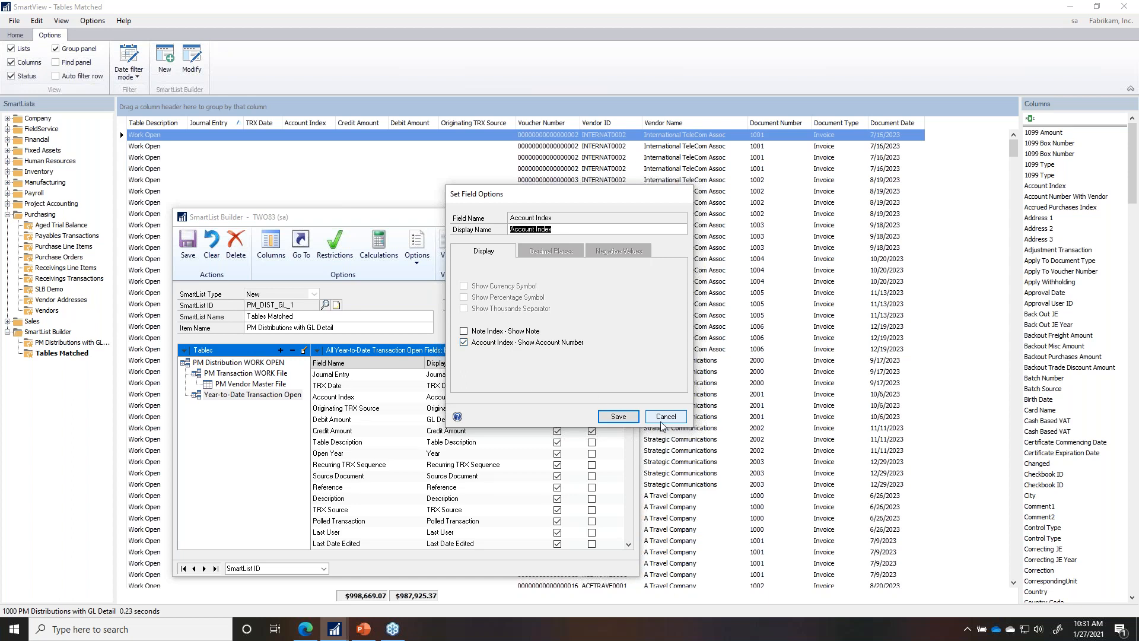
click(618, 416)
click(512, 398)
text(Account)
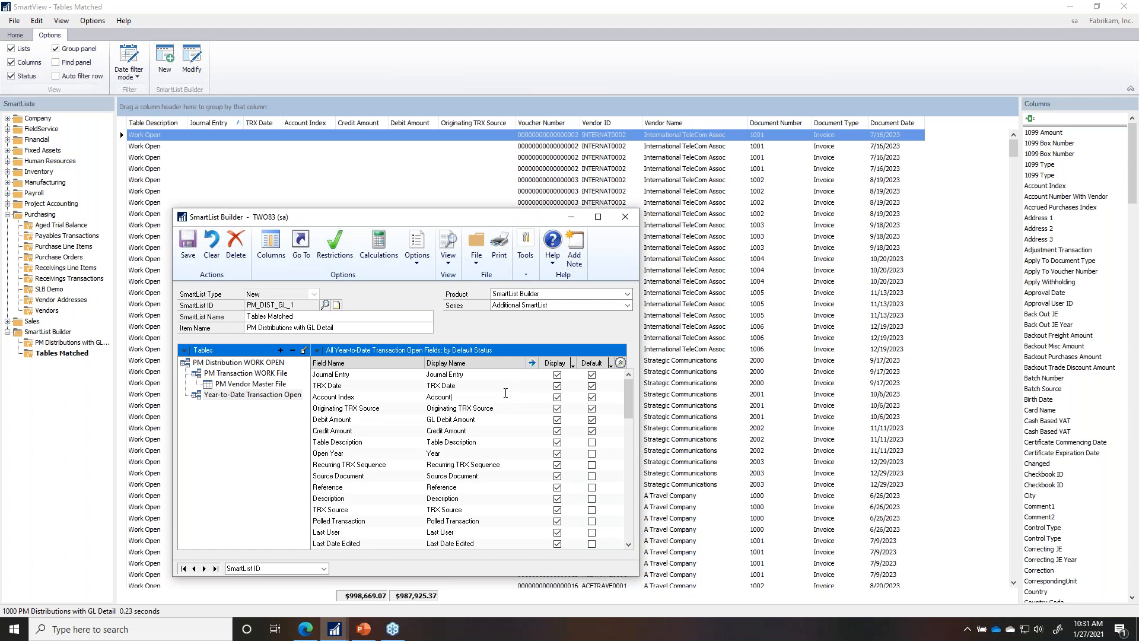
click(188, 249)
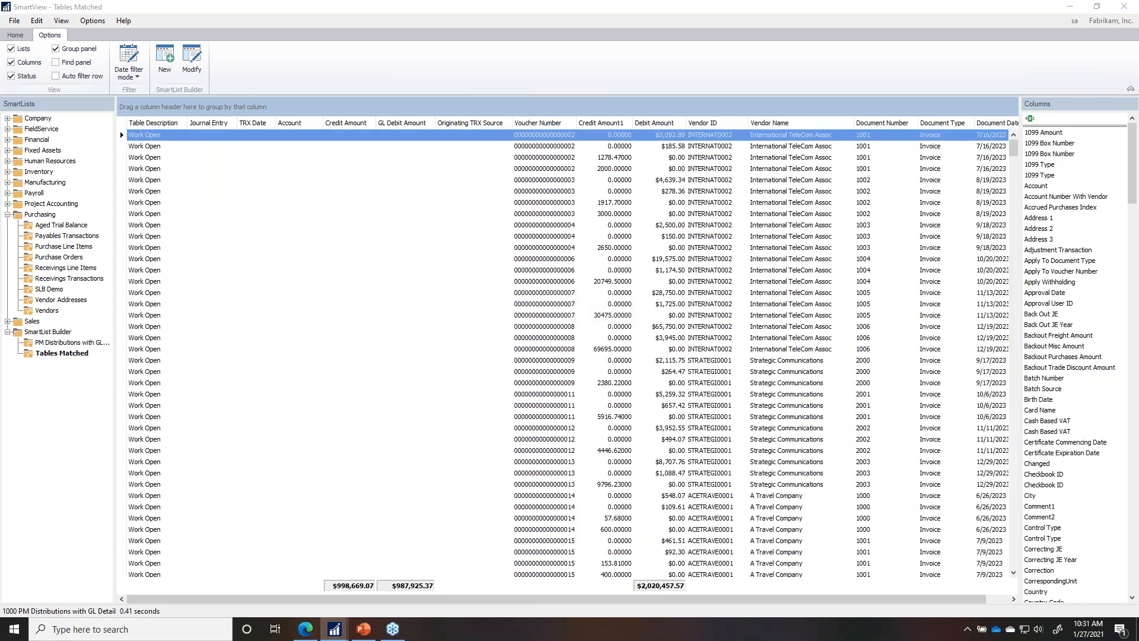
Step: Search the Tables Matched results for 497, then switch to PM Distributions with GL Detail
click(61, 64)
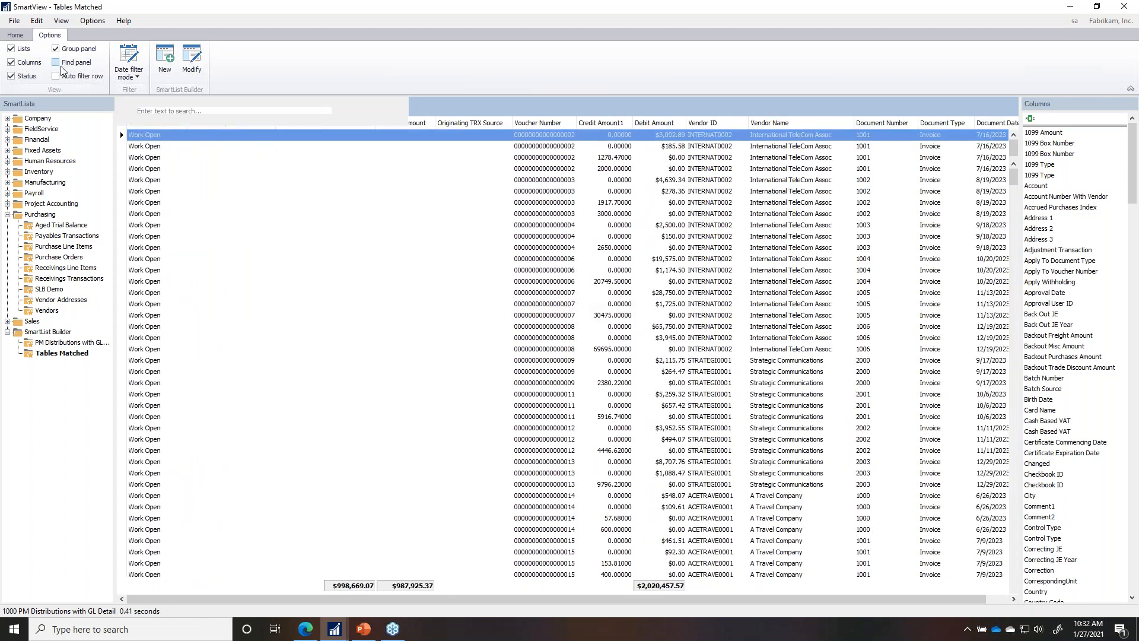
text(49)
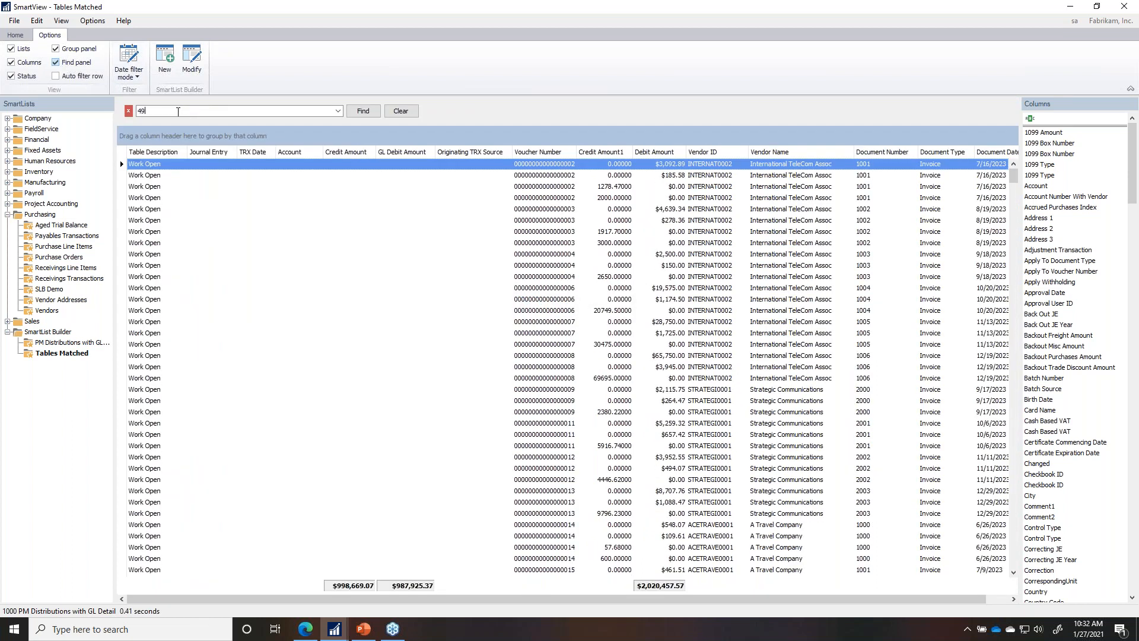
text(7)
click(363, 112)
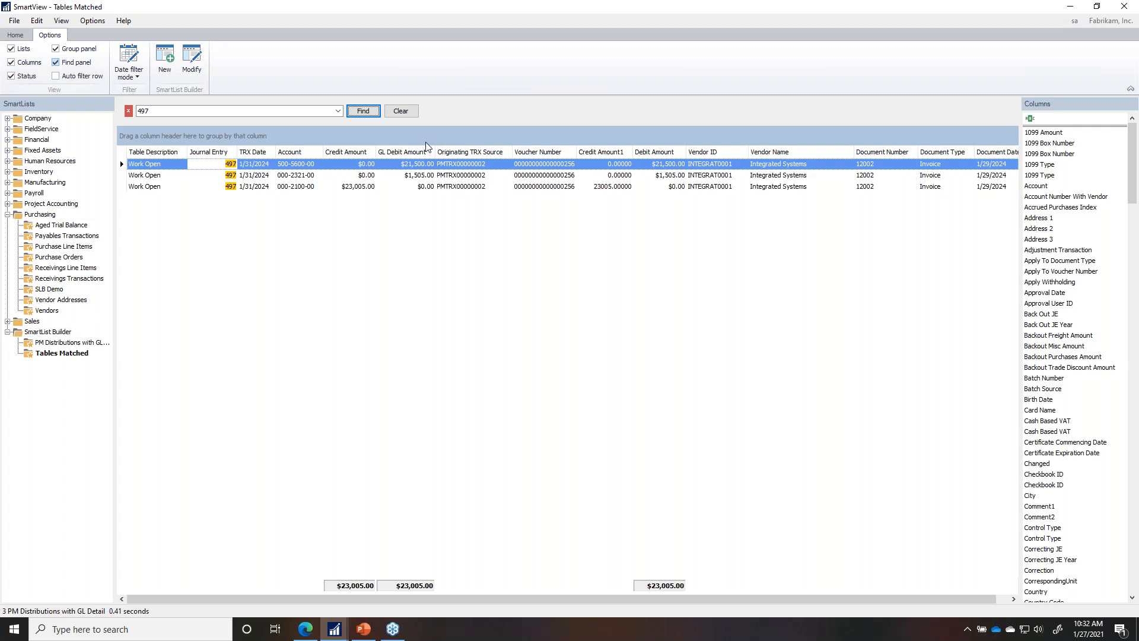
click(90, 343)
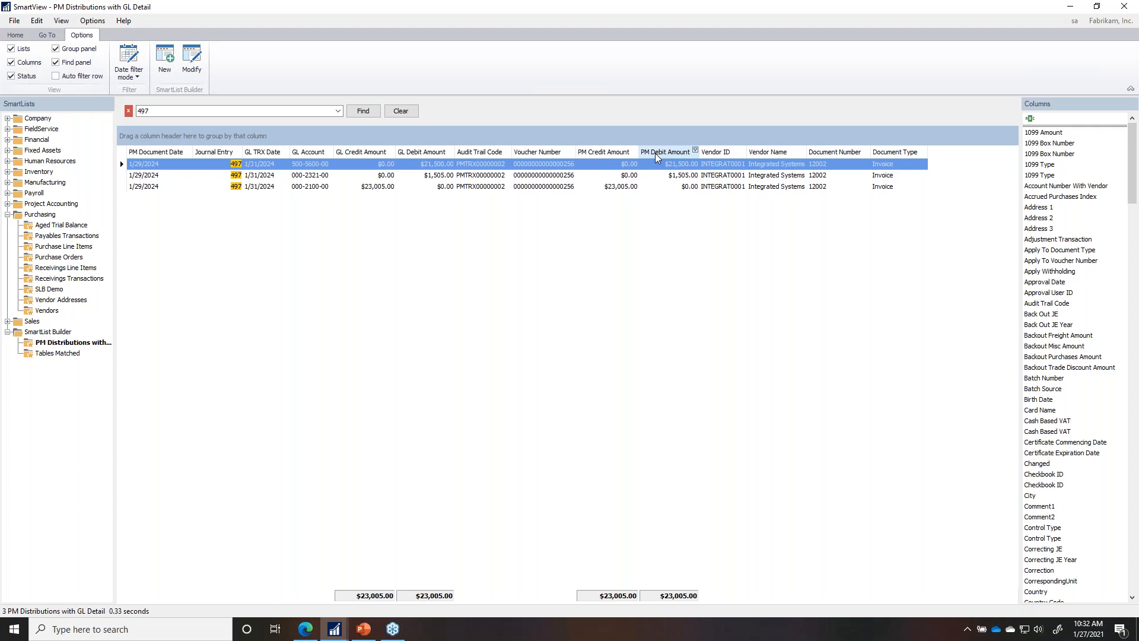
Step: Return to the PM Distributions with GL Detail SmartView and open its definition in SmartList Builder
click(47, 35)
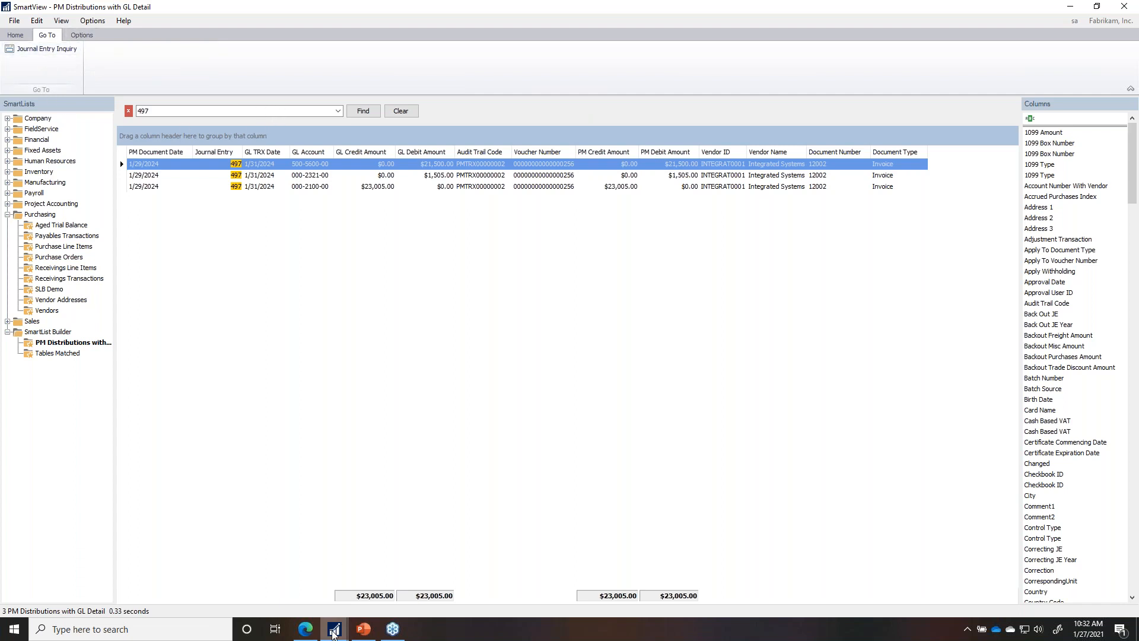
click(336, 633)
click(84, 578)
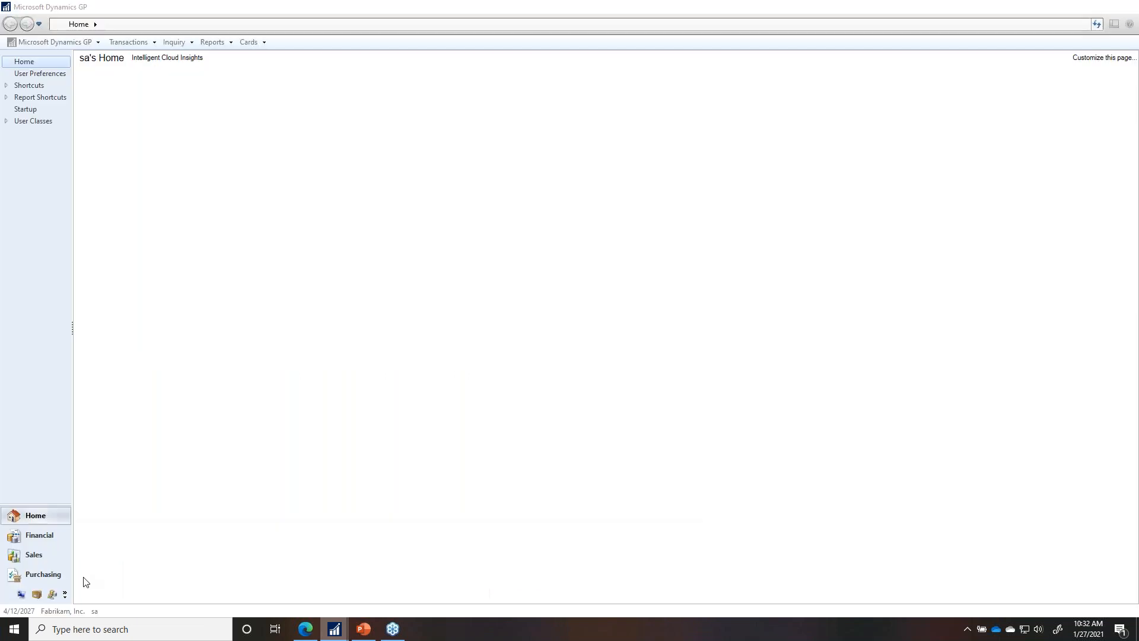
click(335, 629)
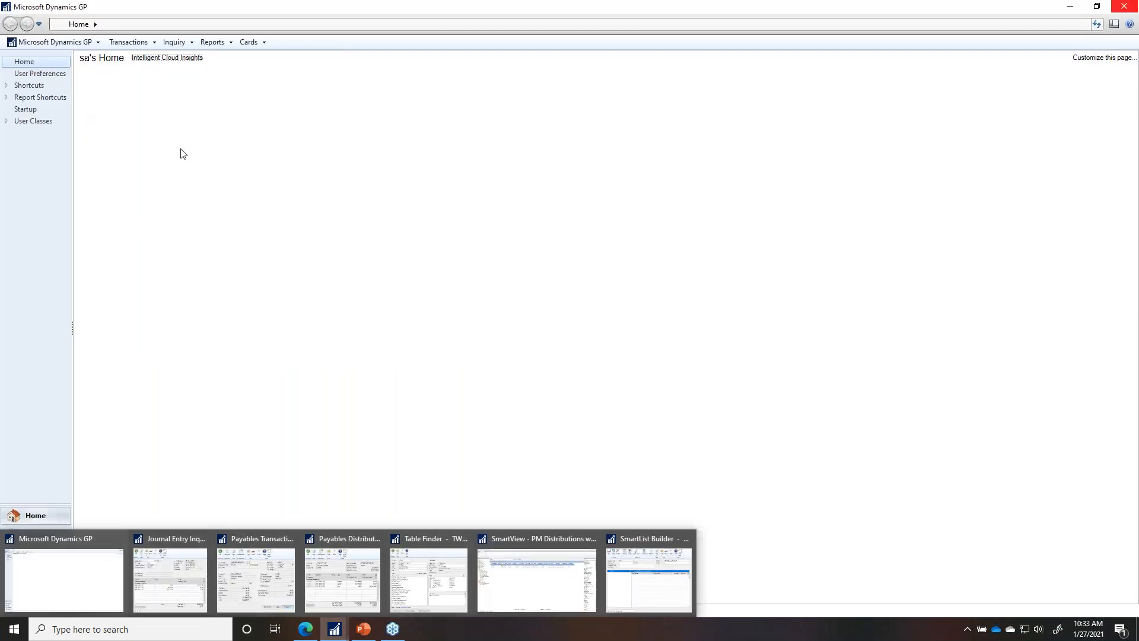
click(334, 629)
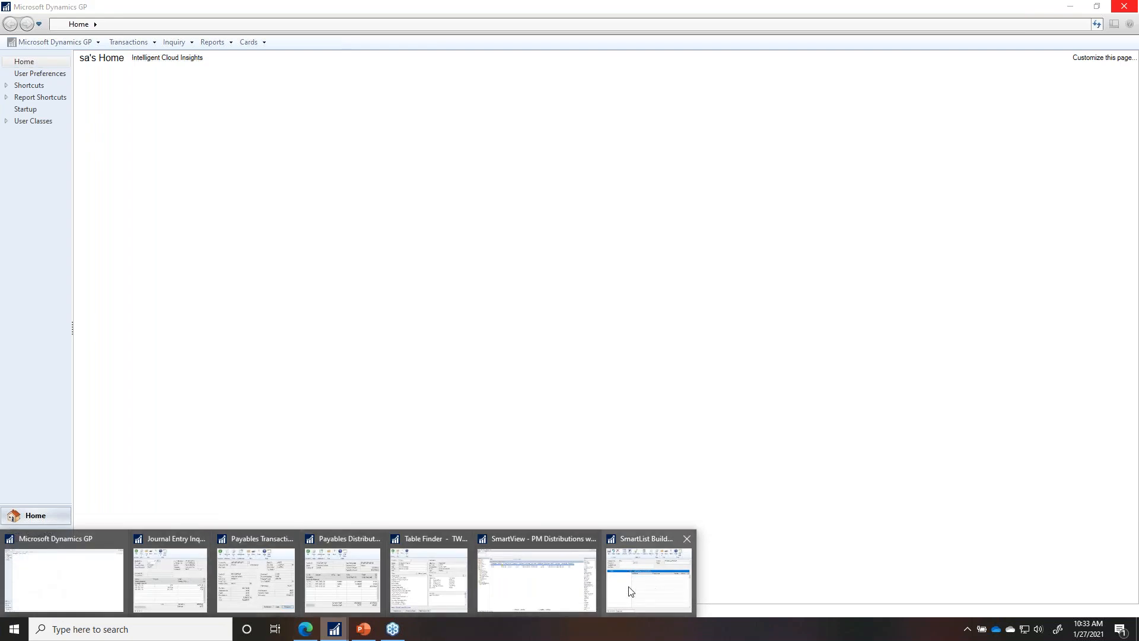
click(572, 591)
click(17, 35)
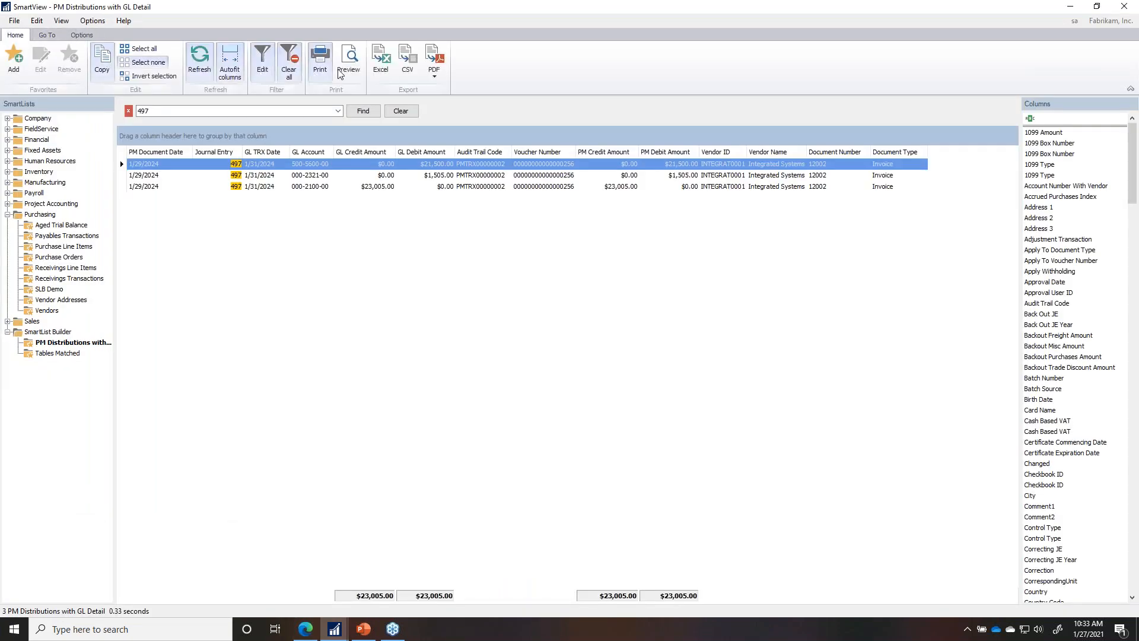
click(81, 35)
click(191, 62)
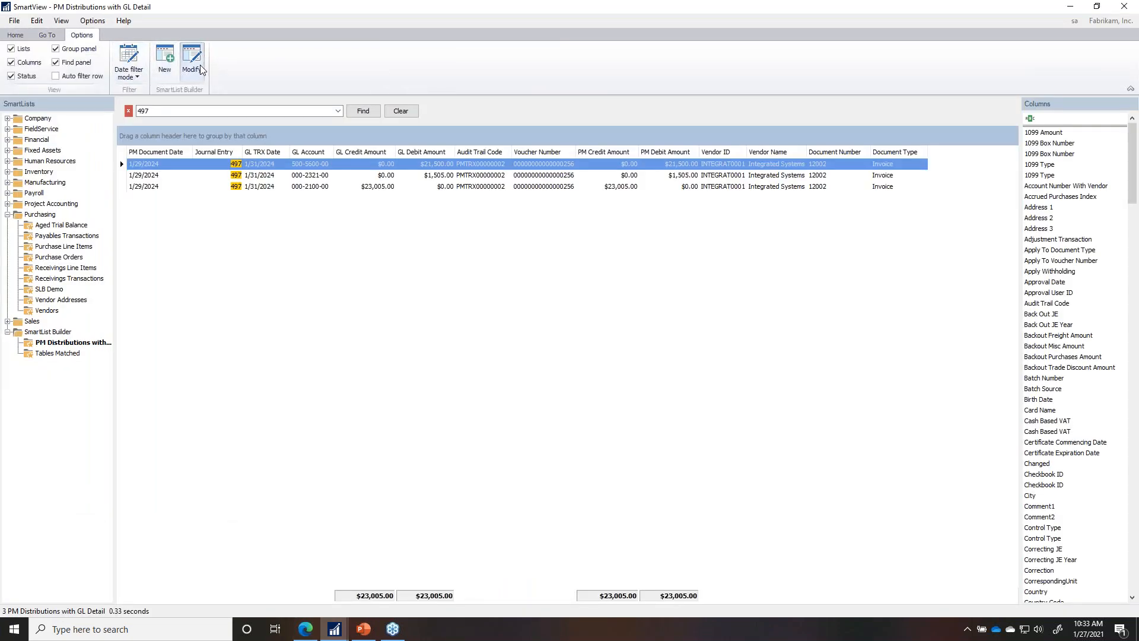
drag(429, 217, 604, 125)
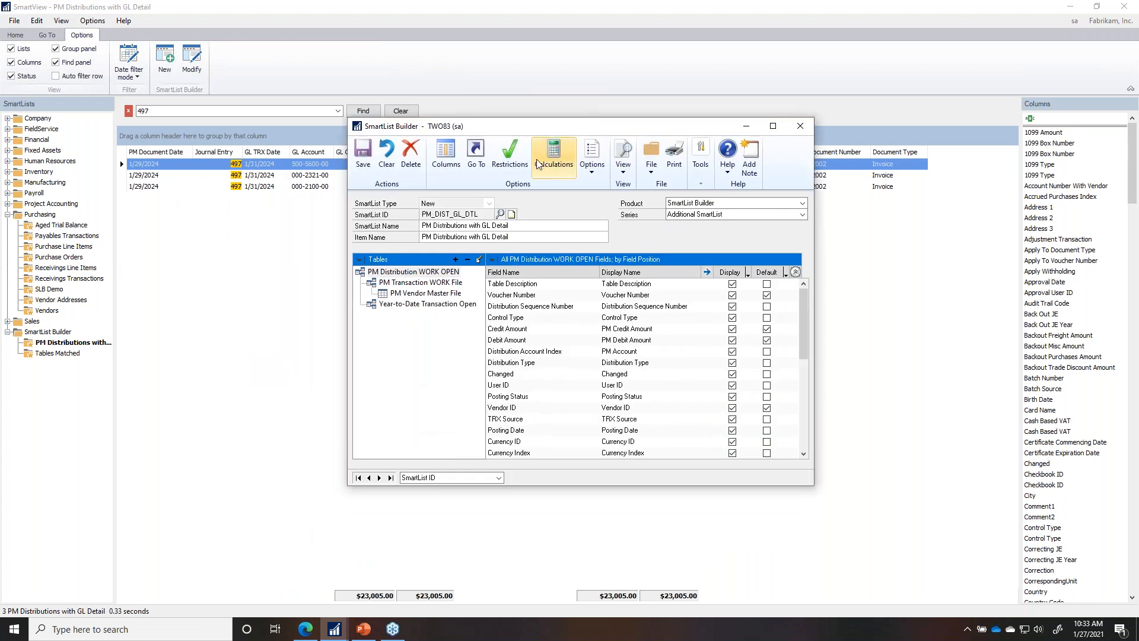
Step: Delete the Journal Entry Inquiry Go To and list the Go To types available to add
click(478, 169)
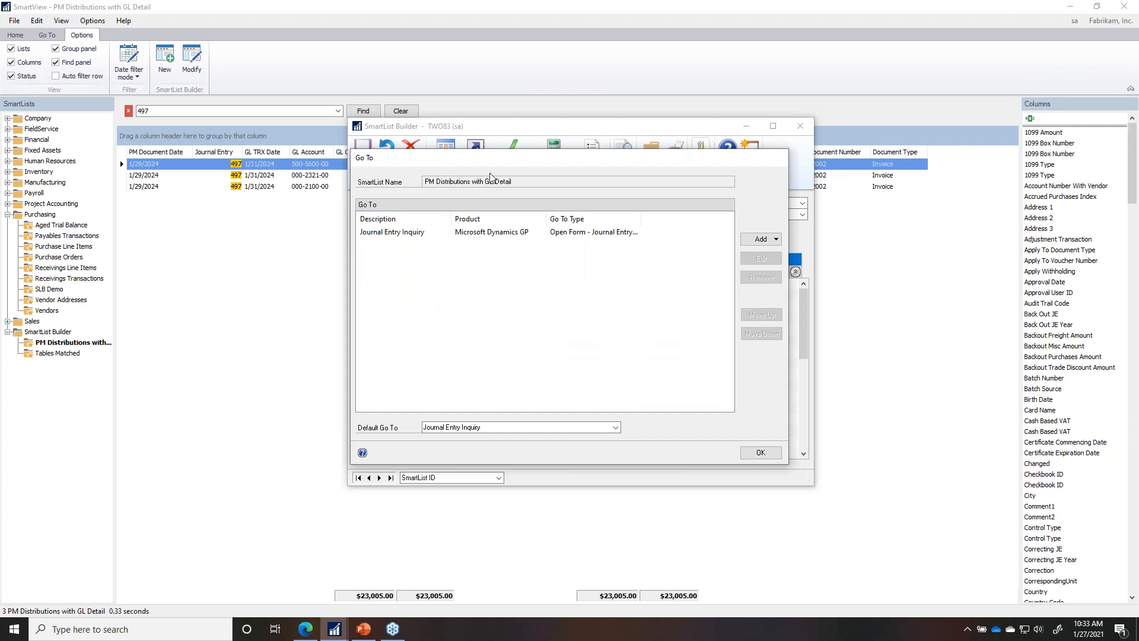
click(553, 231)
click(761, 277)
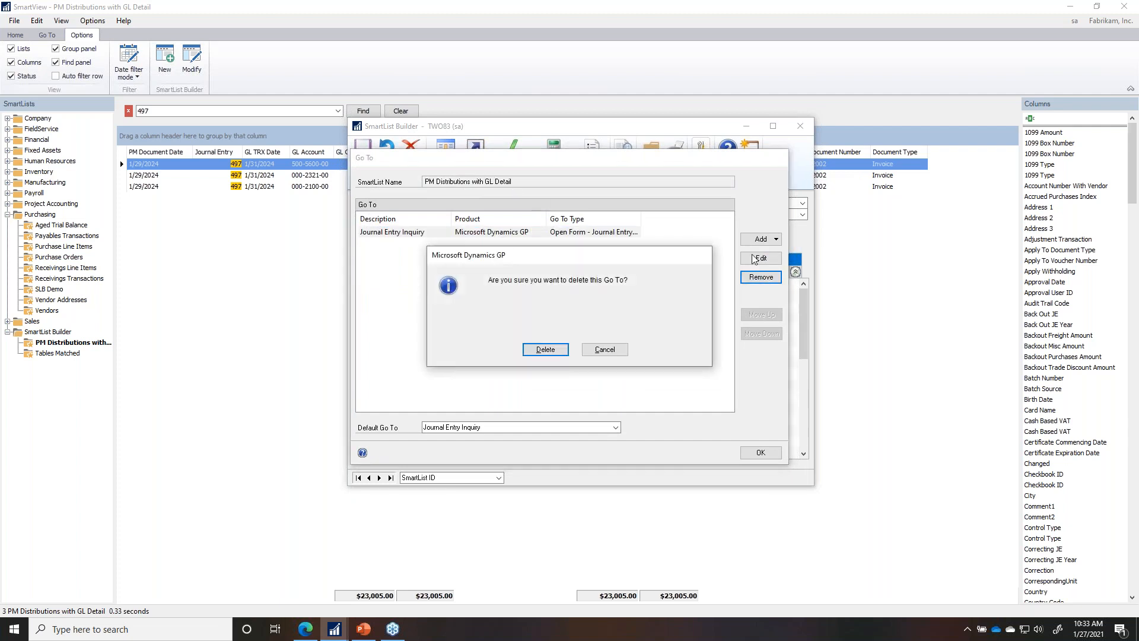
click(547, 352)
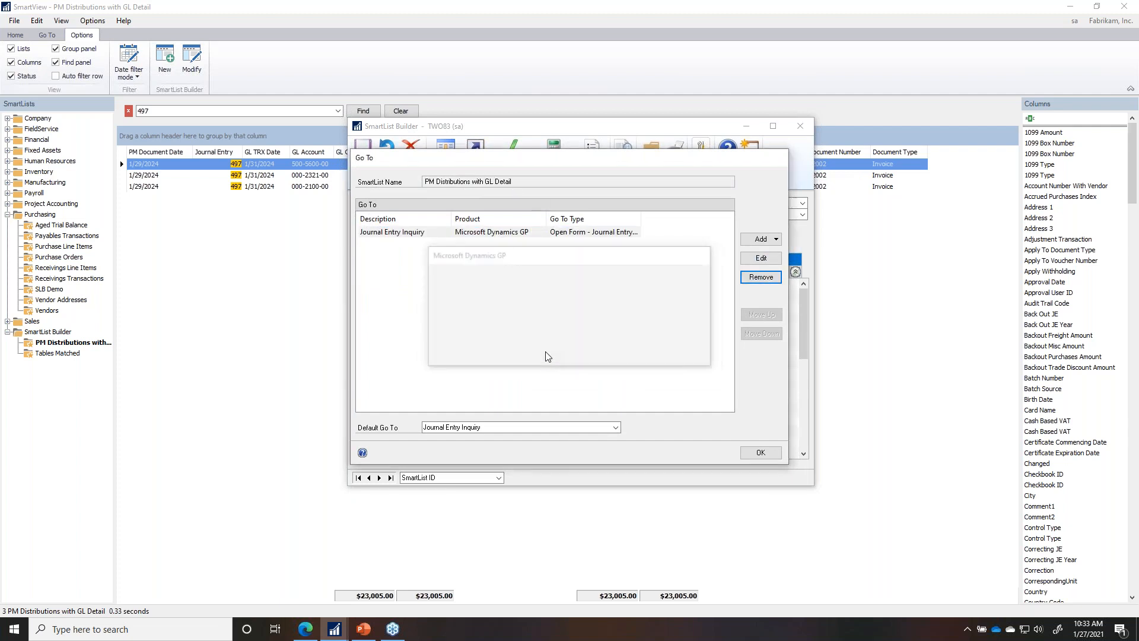
click(770, 240)
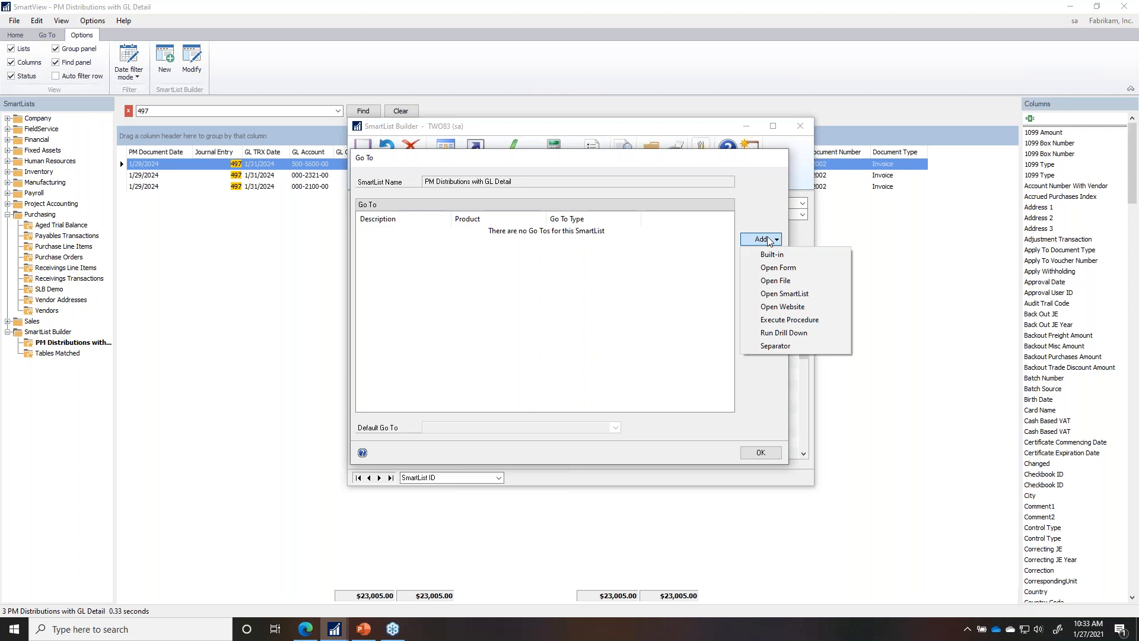
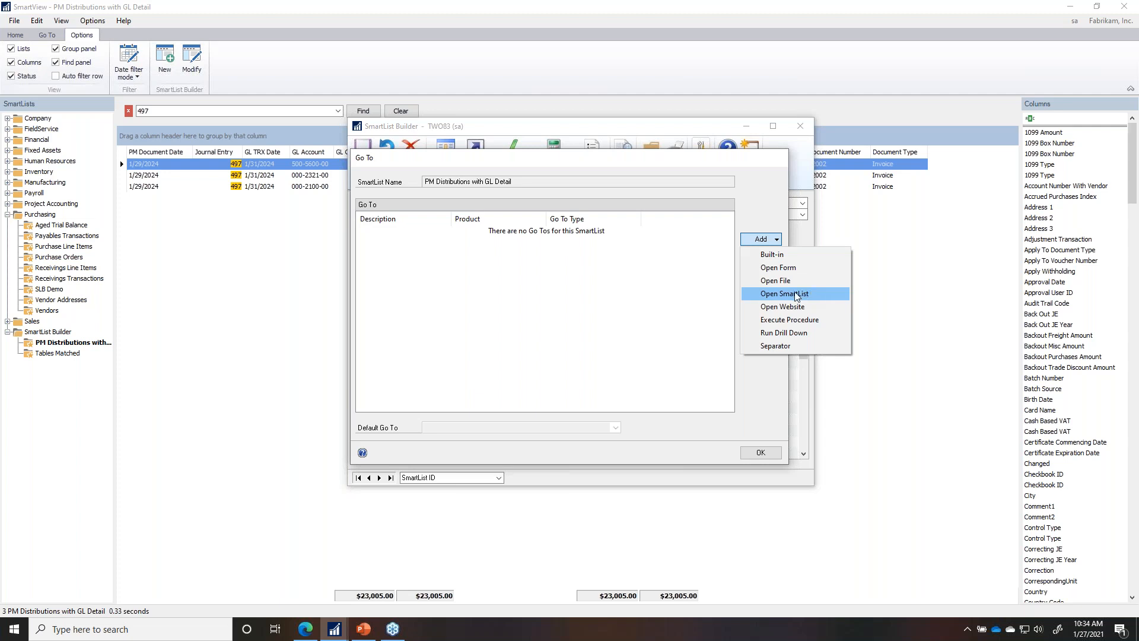
Step: Add an Open Form go-to to the PM Distributions with GL Detail SmartList
click(792, 267)
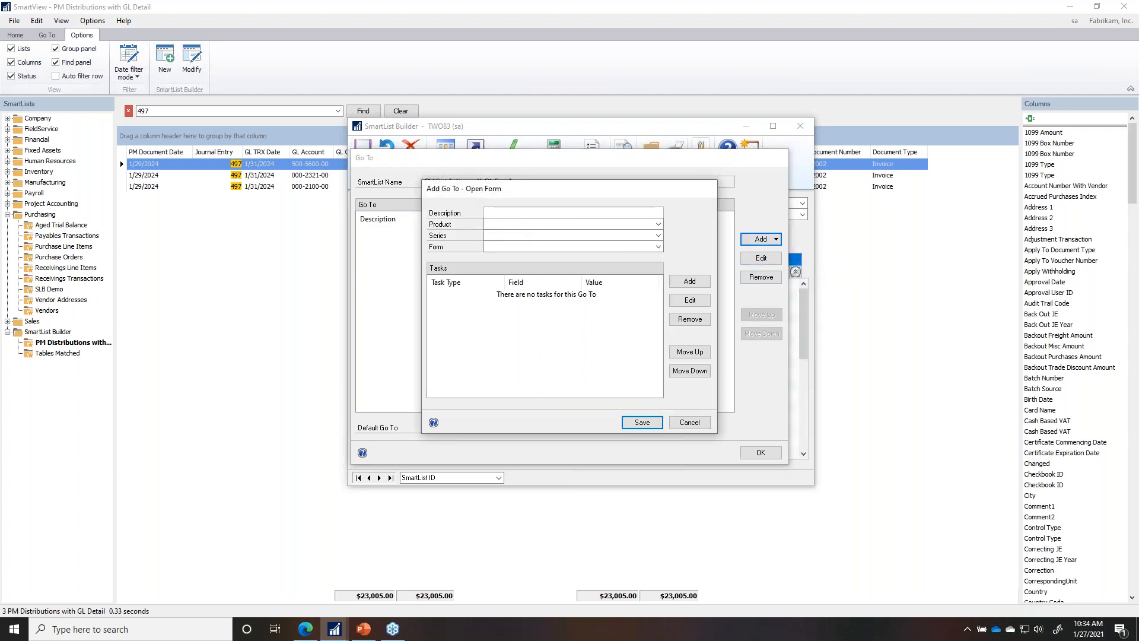
Step: Describe the go-to as 'Journal Entry' with product Microsoft Dynamics GP and series Financial
text(Journal Entry)
key(Tab)
click(557, 225)
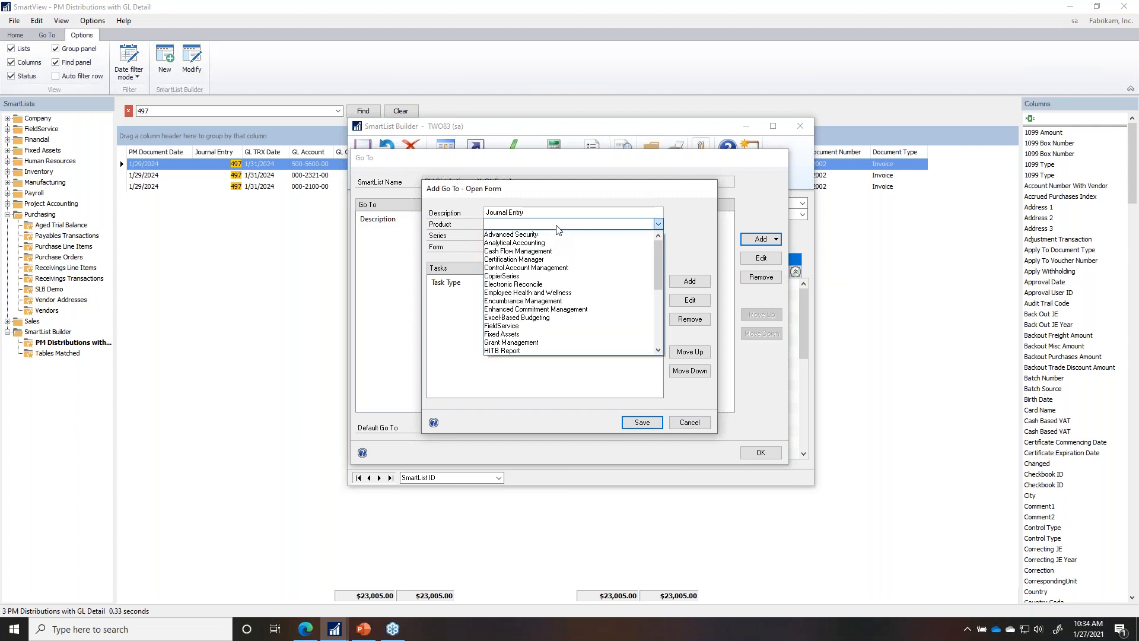
click(661, 319)
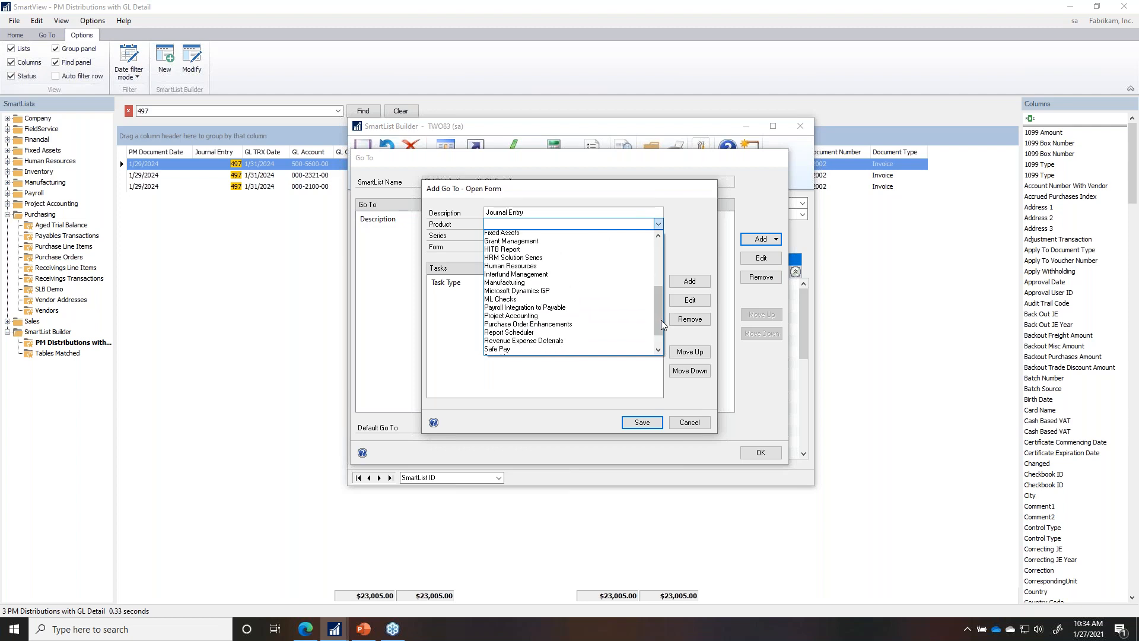
click(561, 277)
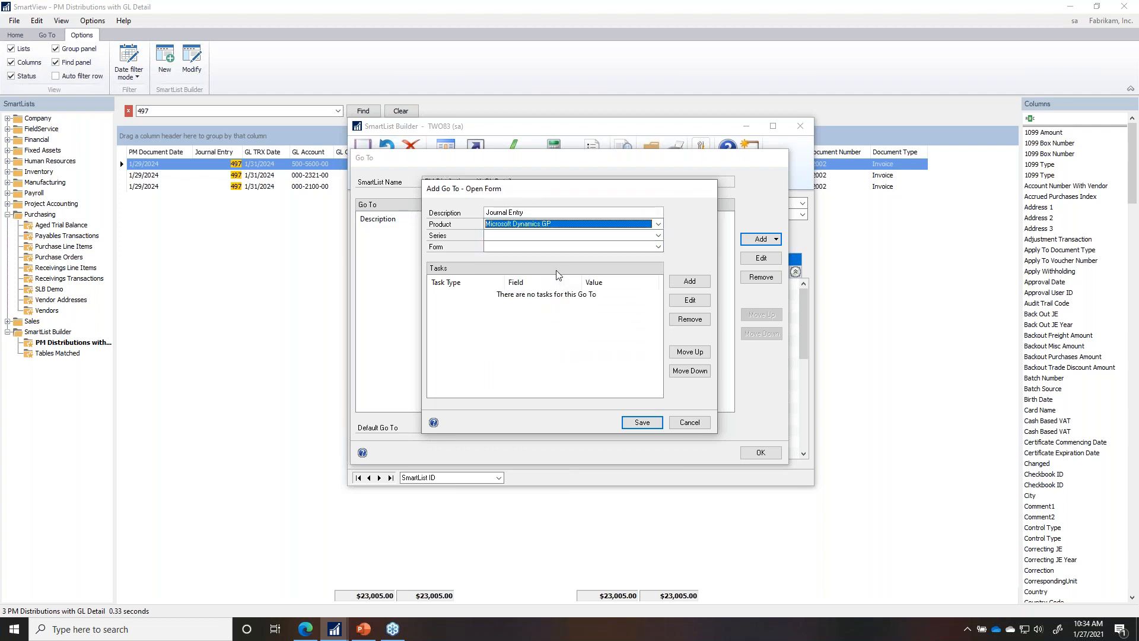
click(524, 237)
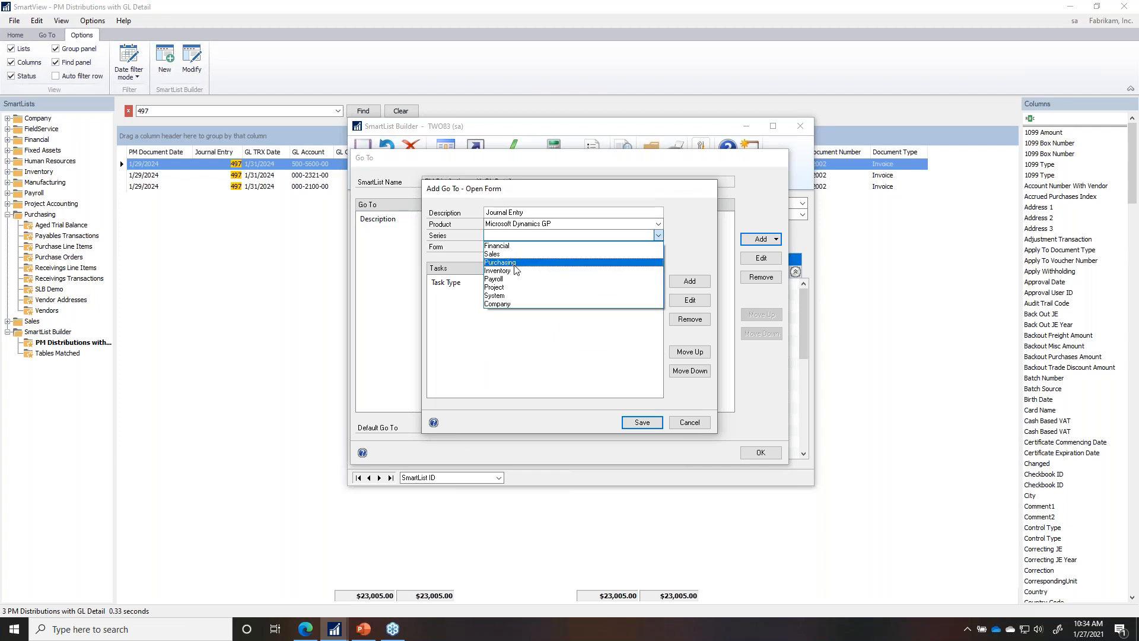
click(503, 245)
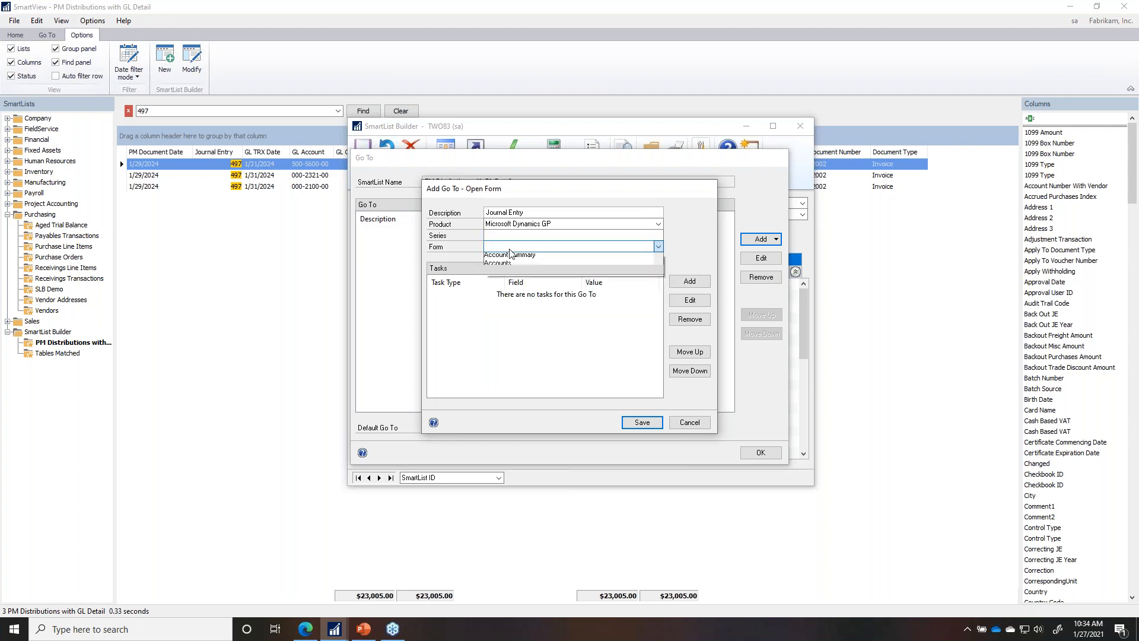
Step: Choose Journal Entry Inquiry as the target form and begin adding a task
click(510, 248)
click(658, 351)
click(658, 352)
click(658, 353)
click(658, 352)
click(658, 353)
click(658, 352)
click(658, 352)
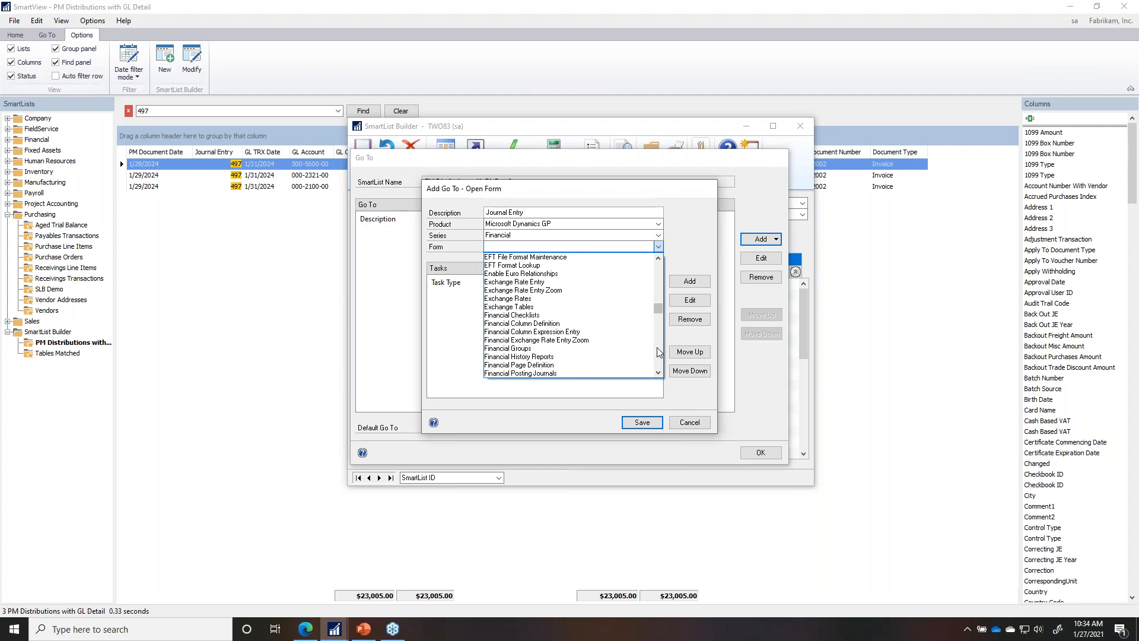
click(658, 351)
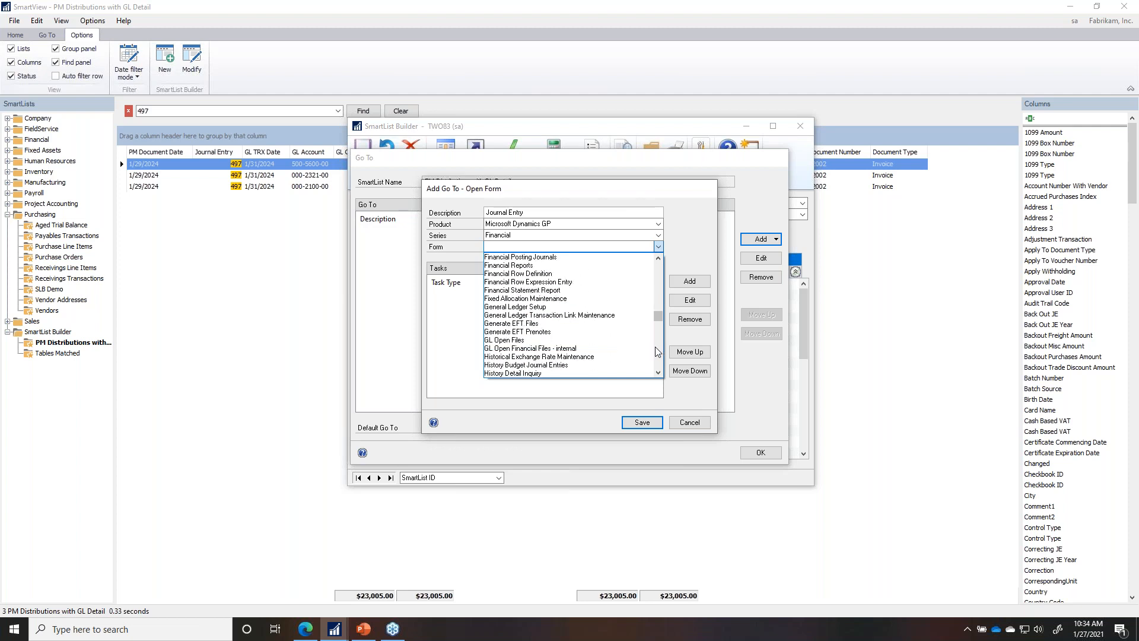
click(658, 352)
click(542, 359)
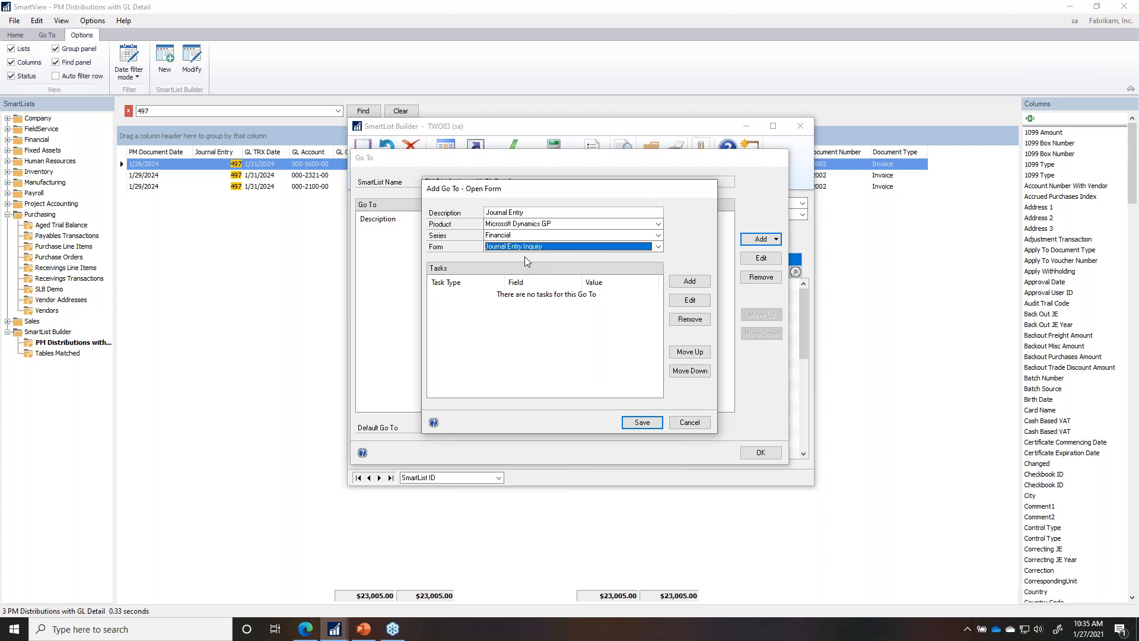
click(699, 284)
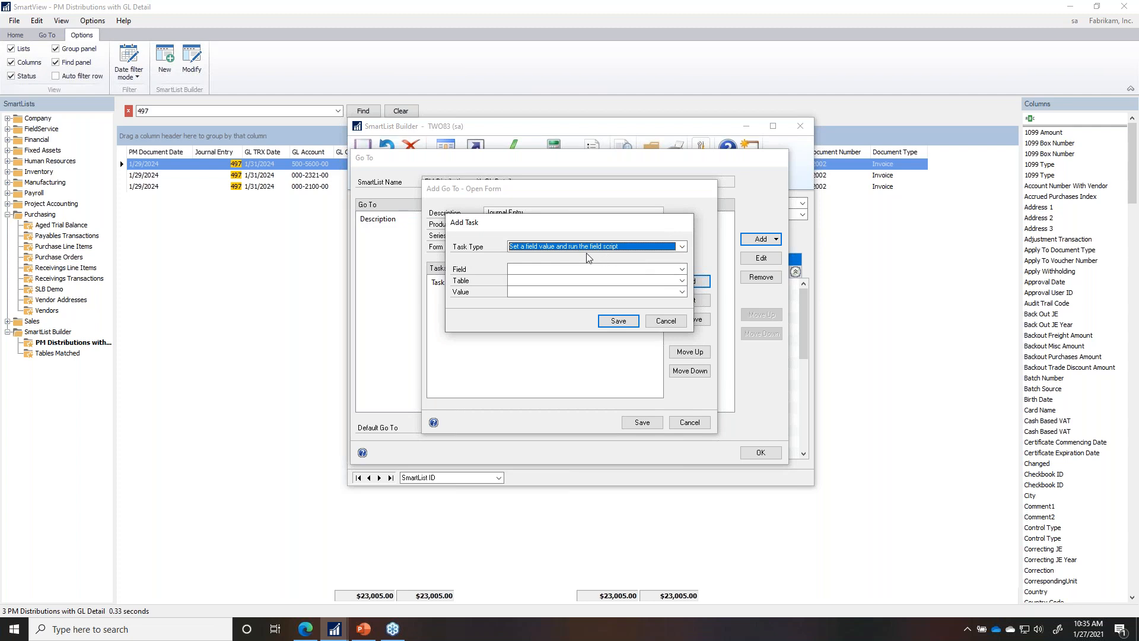
Step: Bring the Journal Entry Inquiry window forward to see its fields
click(334, 630)
click(158, 580)
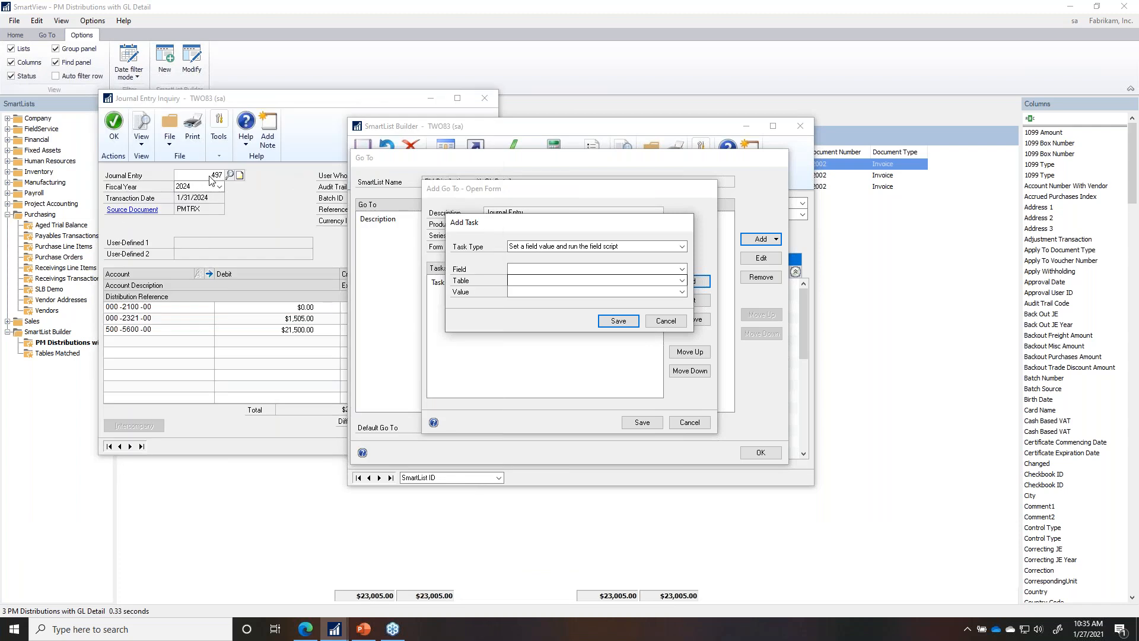
click(536, 271)
click(534, 248)
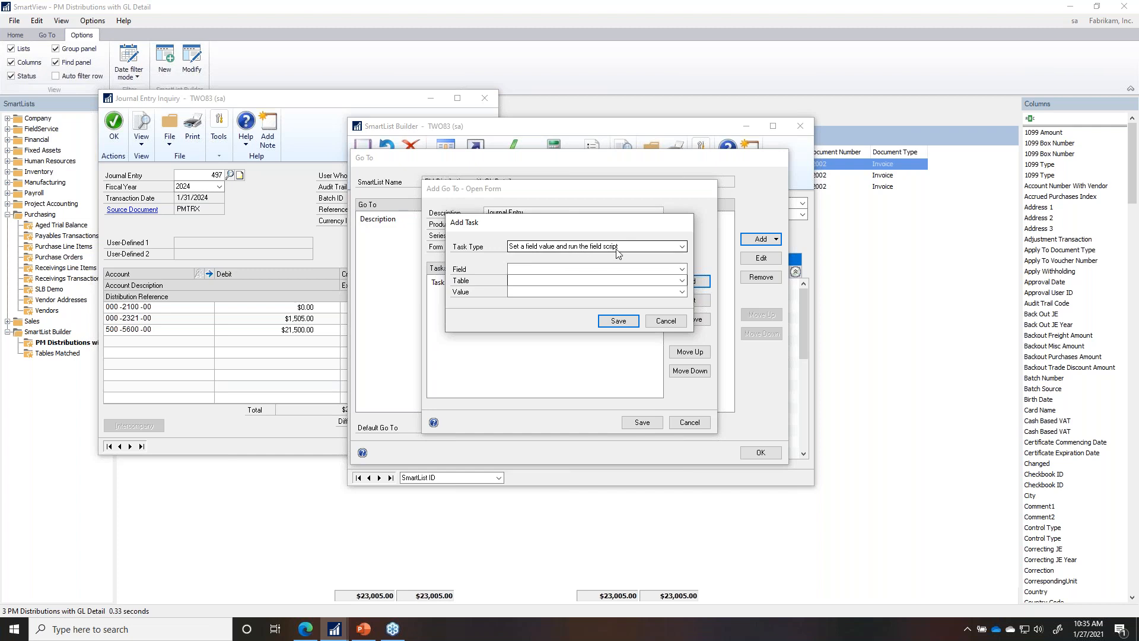
Step: Save a task filling Journal Entry from Year-to-Date Transaction Open's Journal Entry, then close the inquiry
click(598, 269)
click(579, 279)
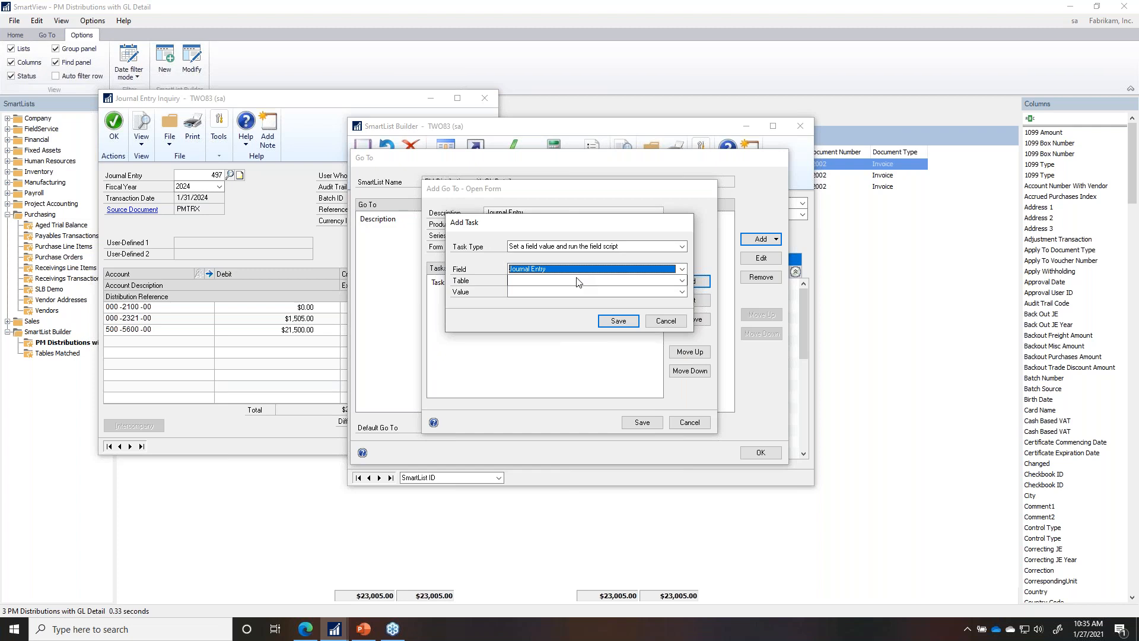
click(574, 281)
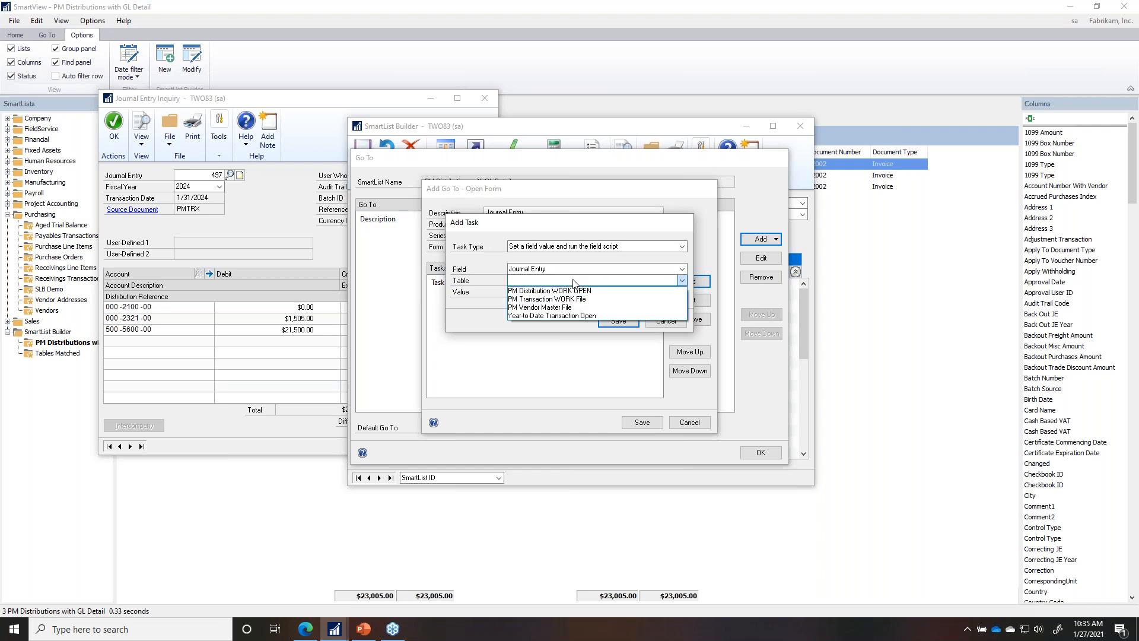
click(573, 315)
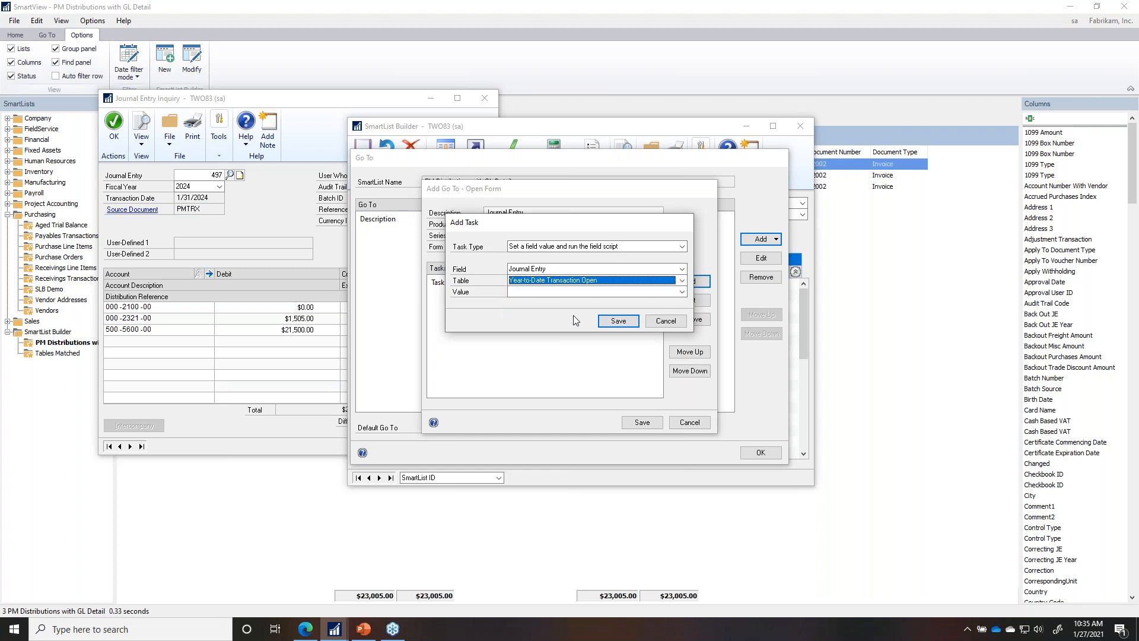
click(557, 293)
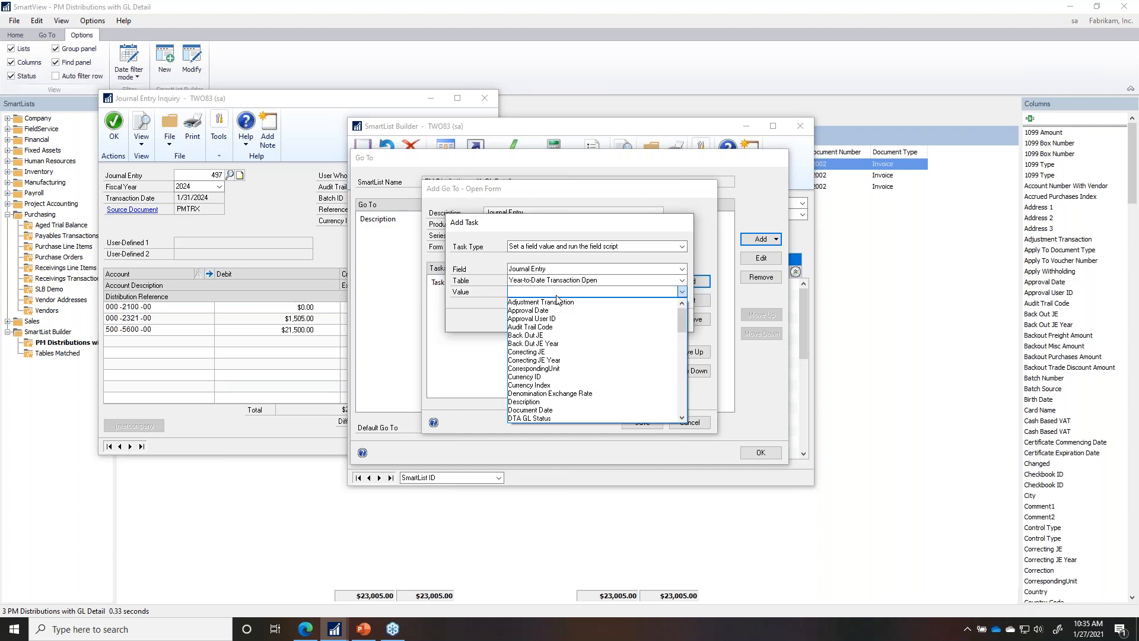
scroll(557, 299, down, 5)
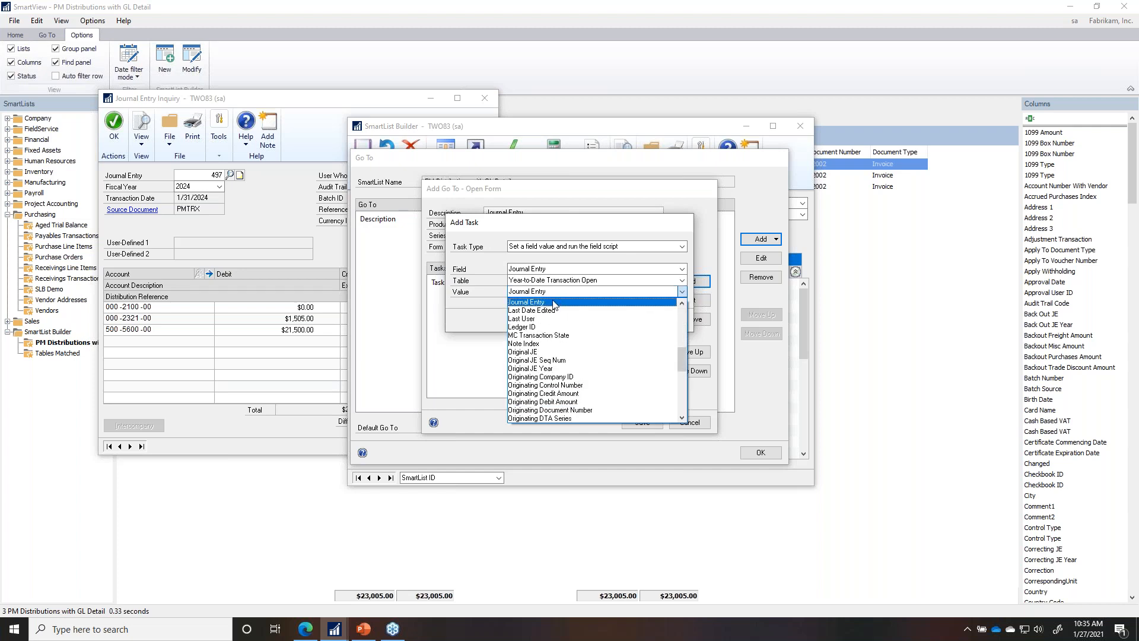
click(553, 300)
click(630, 321)
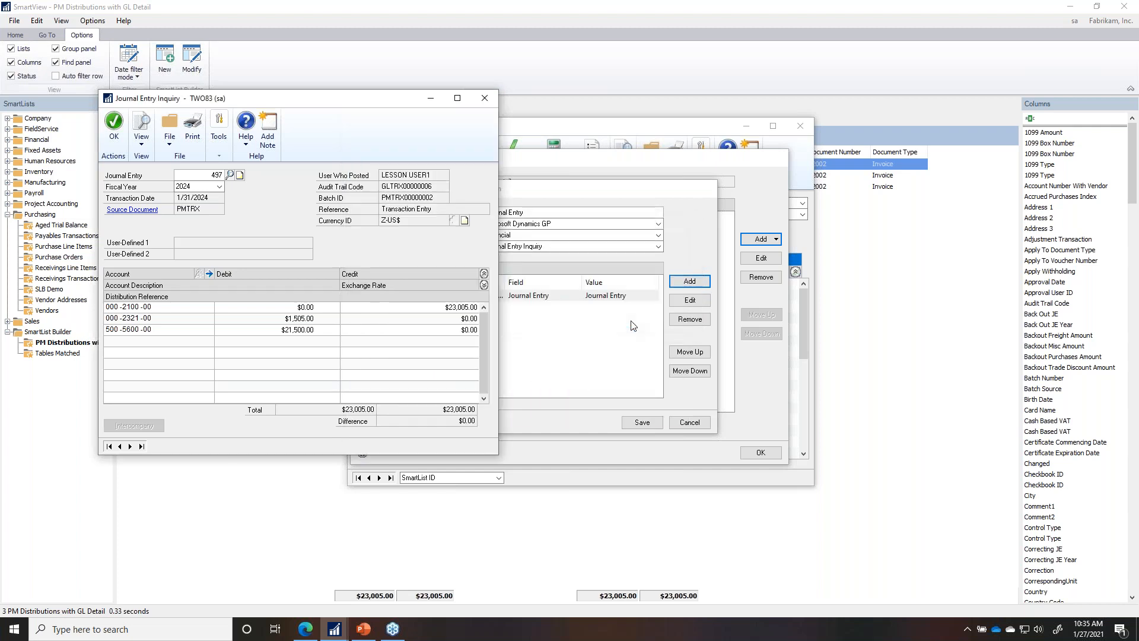
click(485, 99)
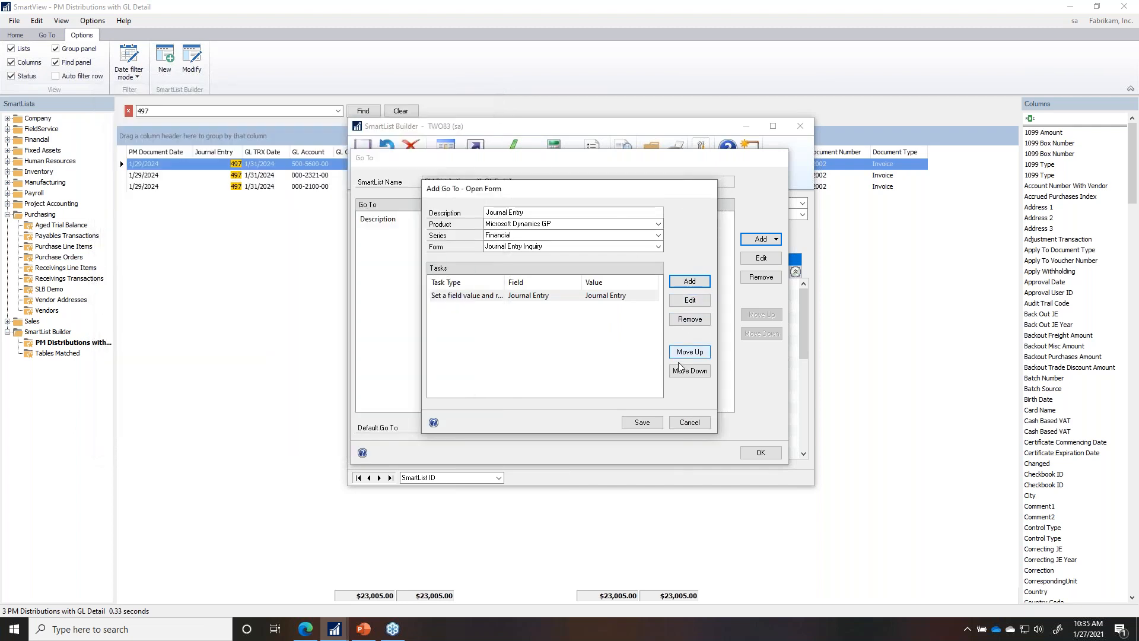
Step: Save the go-to, make Journal Entry the default go-to, and save the SmartList
click(643, 422)
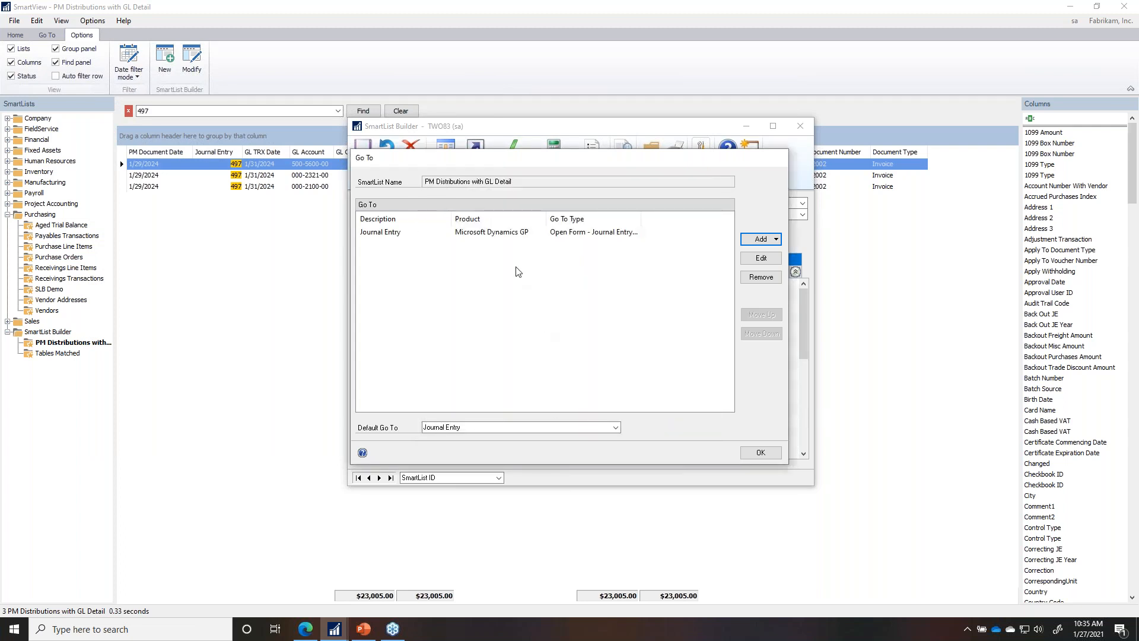
click(457, 428)
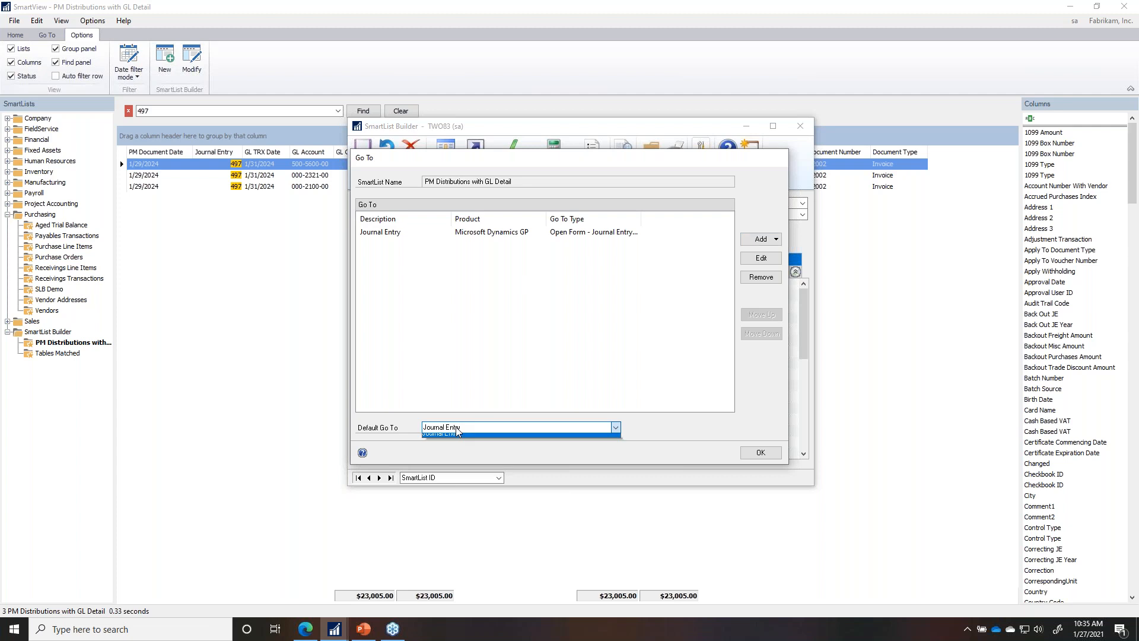
click(453, 436)
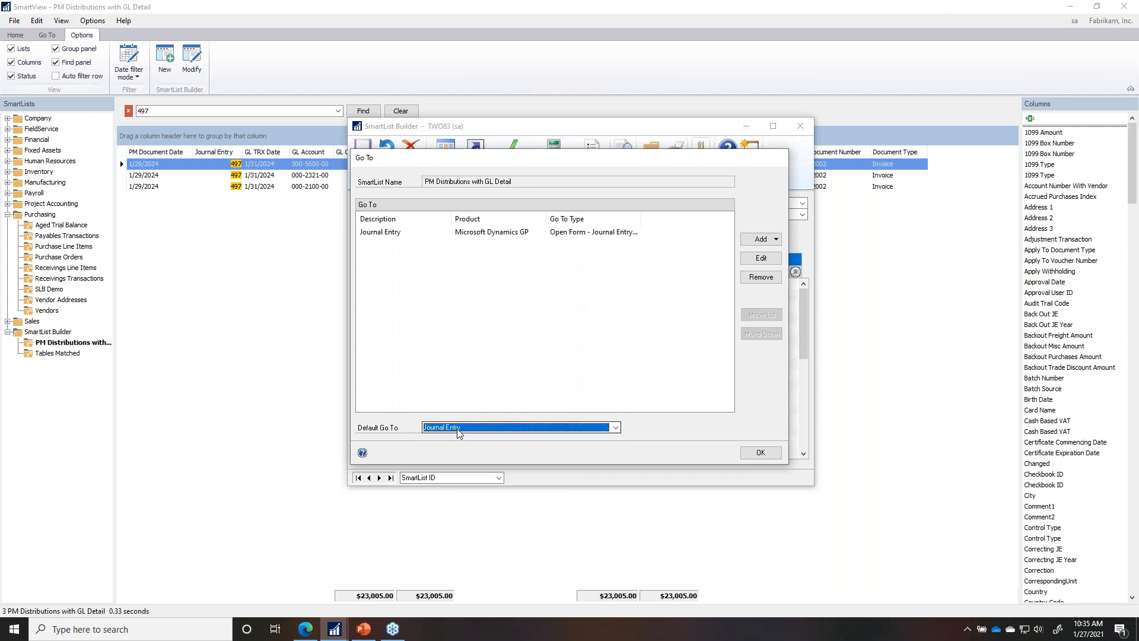
click(753, 453)
click(365, 166)
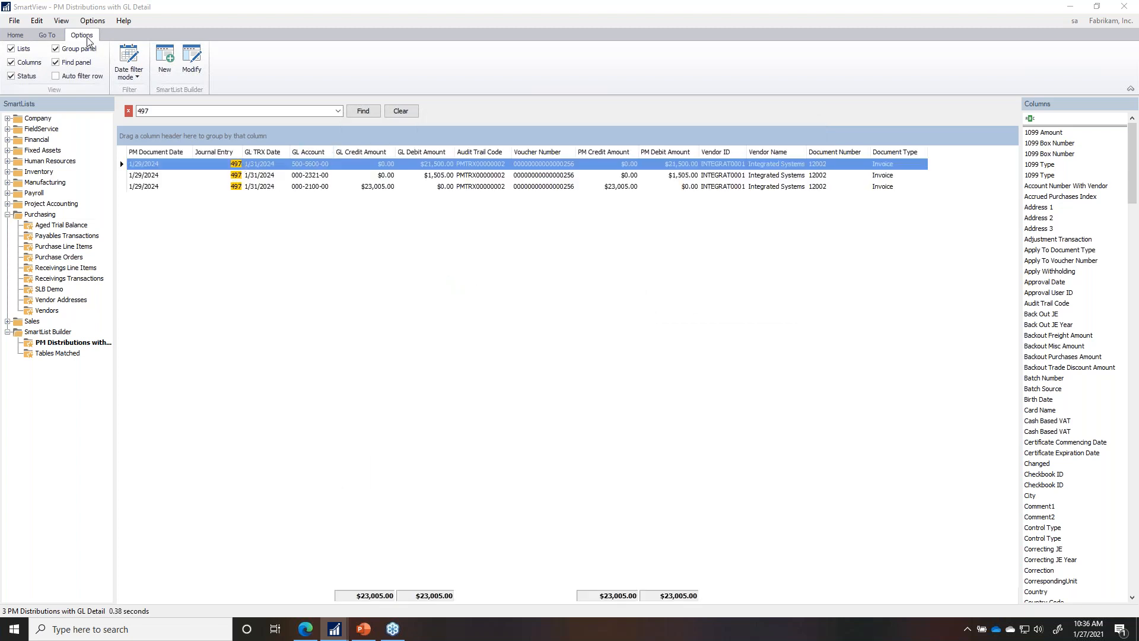
Step: Drill into entry 497's Journal Entry Inquiry from the first row, then close it
click(287, 166)
double_click(287, 166)
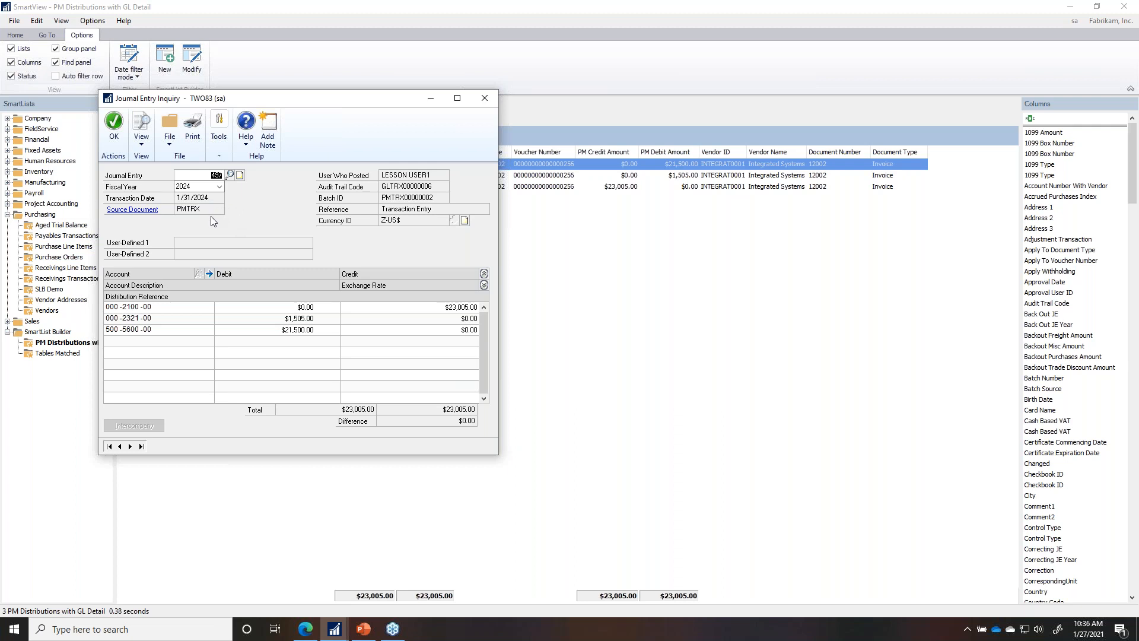
click(485, 98)
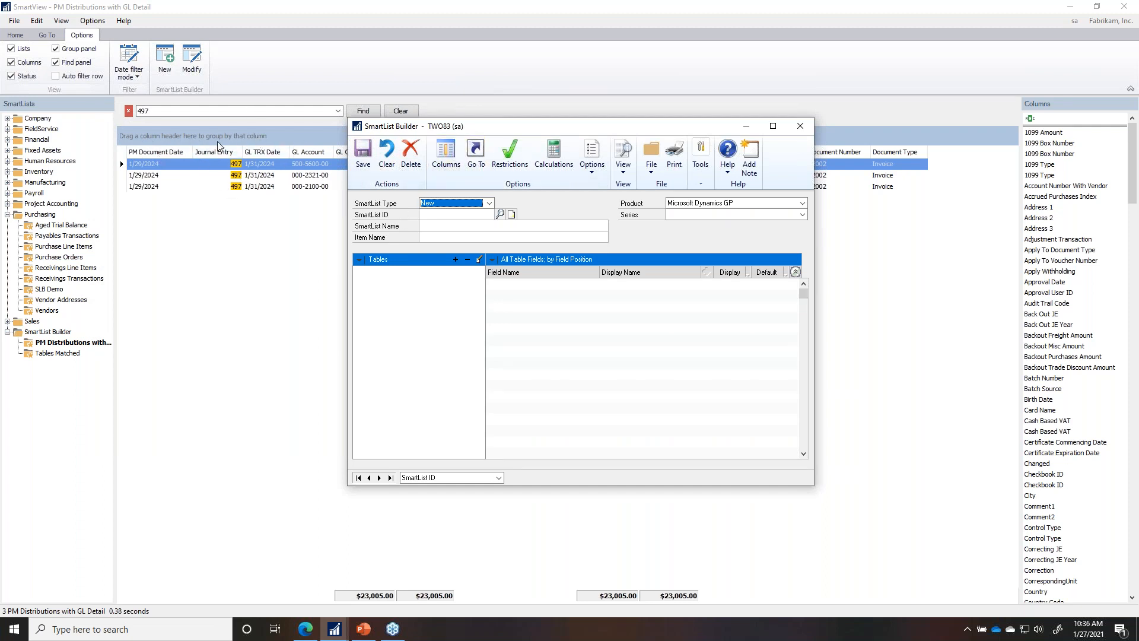
Step: Clear the 497 search to show all 1000 records and review the available go-tos
click(403, 111)
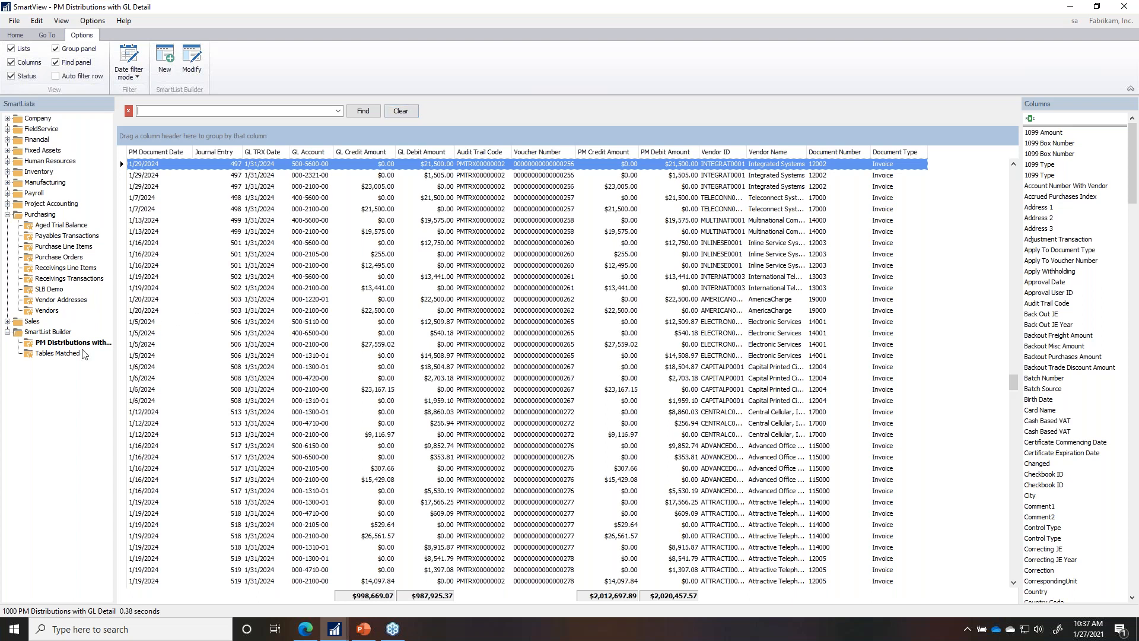
click(47, 35)
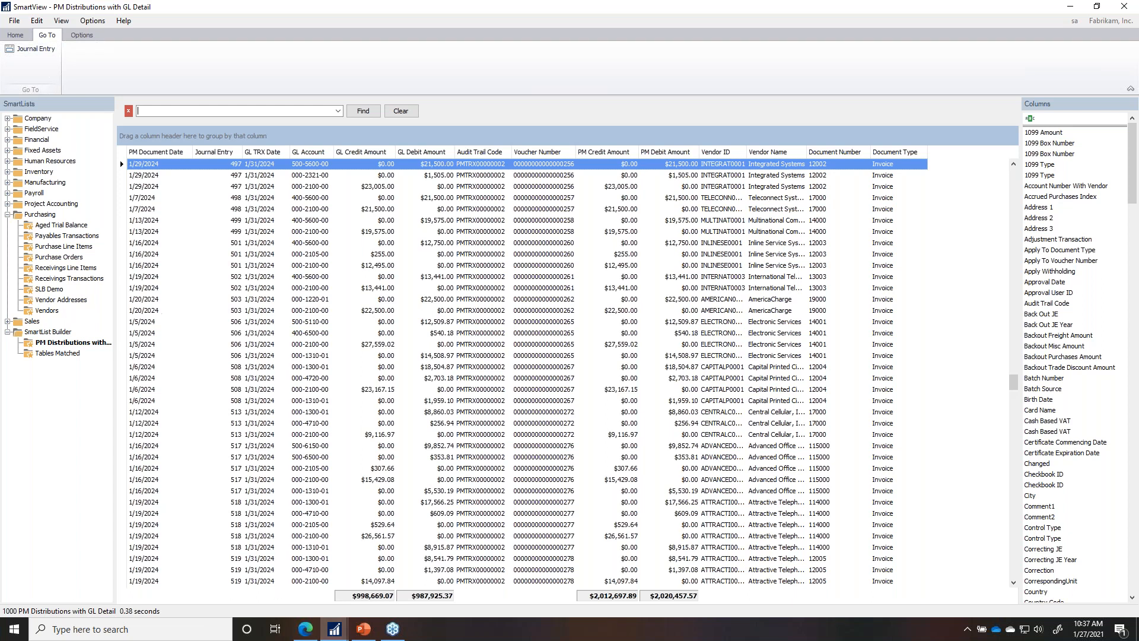
click(82, 35)
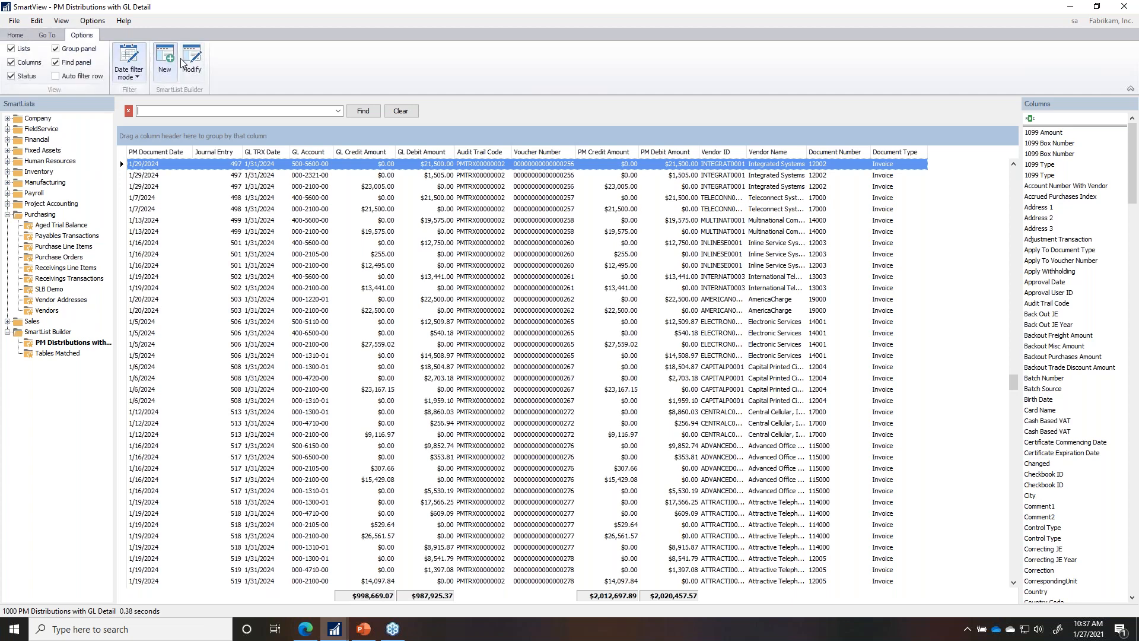
Step: Start a built-in go-to from the SmartList's Go To settings
click(189, 64)
click(475, 145)
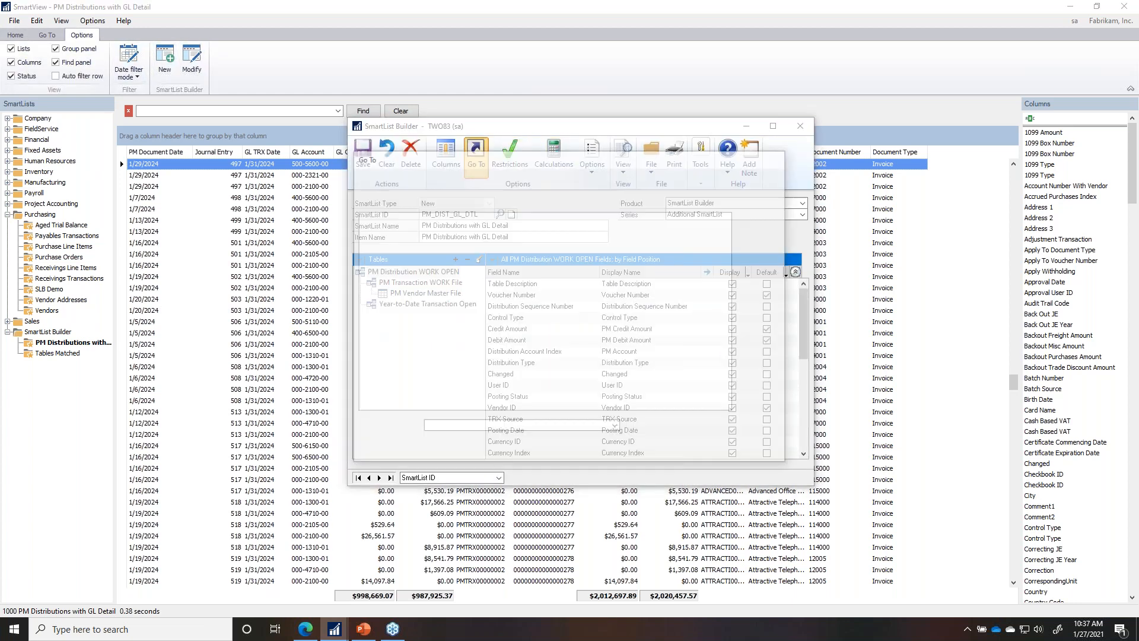
click(758, 245)
click(764, 255)
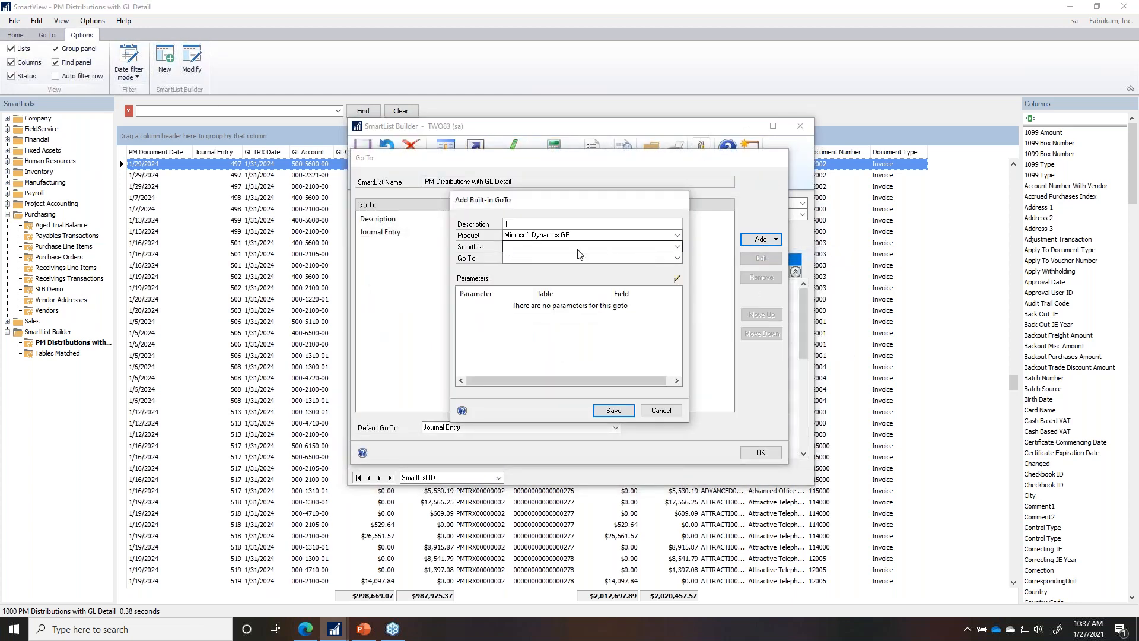
Step: Link the built-in go-to to the Vendors SmartList View action, describe it as 'Vendor', and save
click(528, 247)
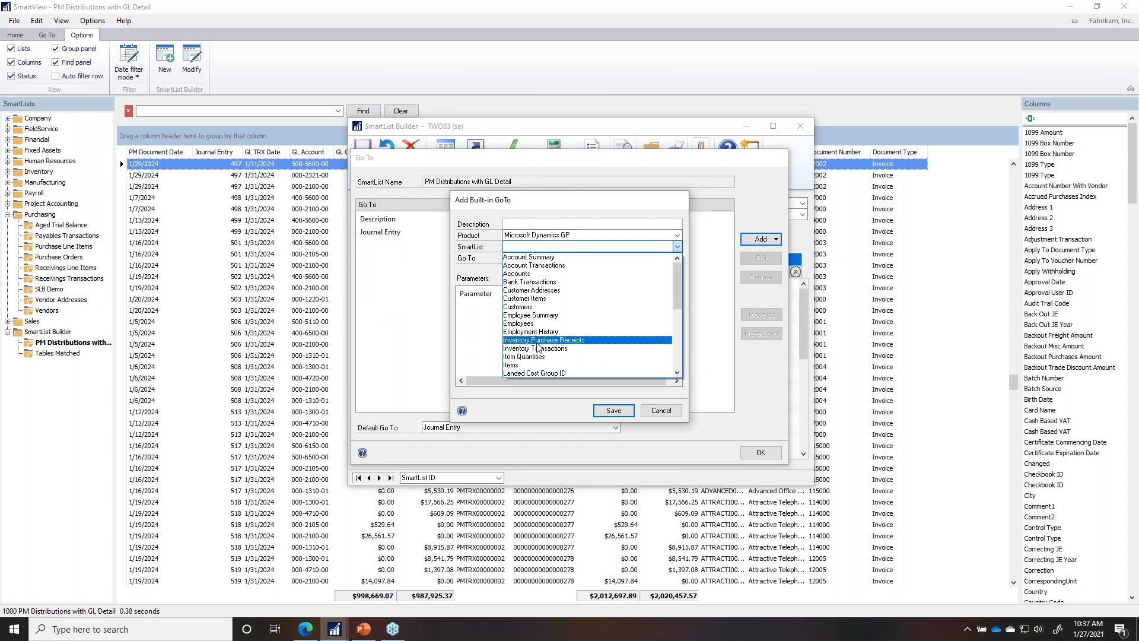
scroll(540, 351, down, 4)
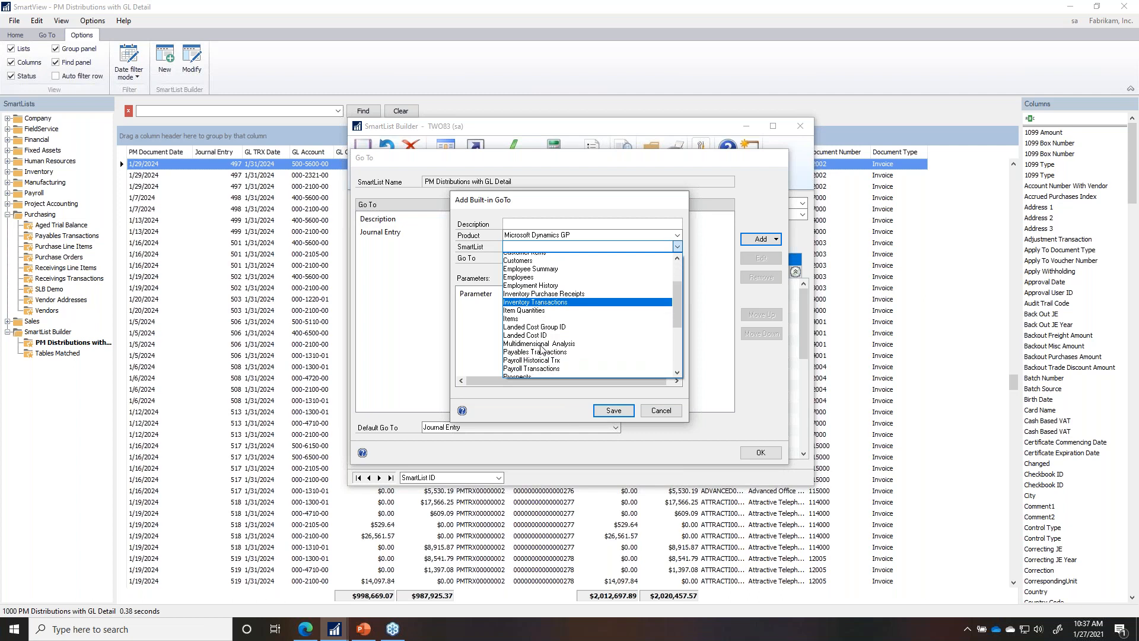
scroll(541, 351, down, 2)
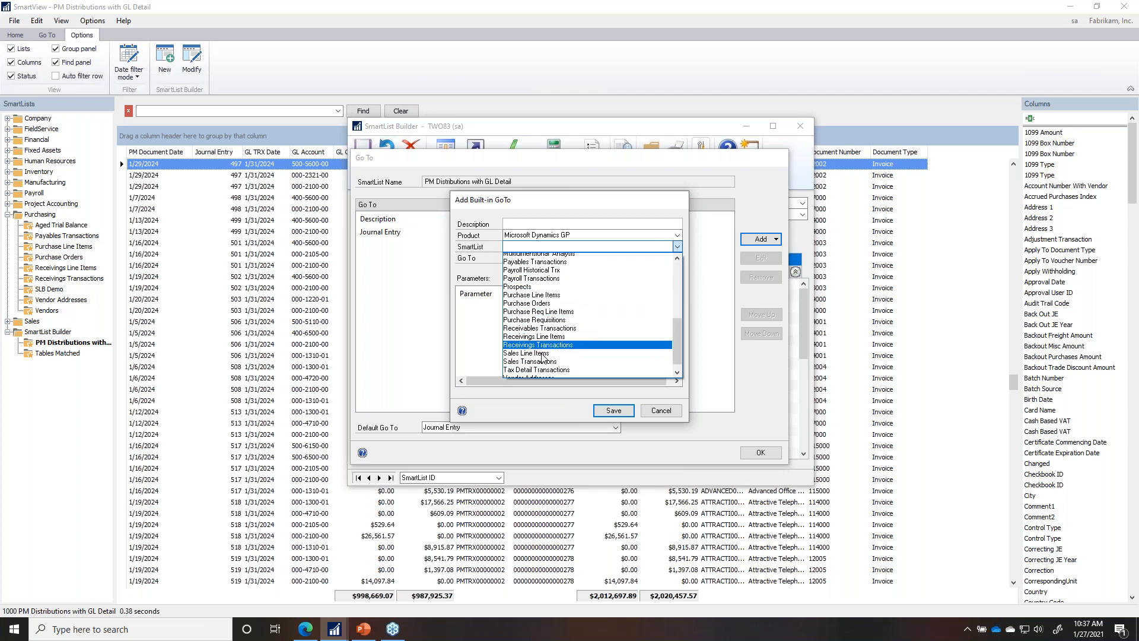
click(522, 375)
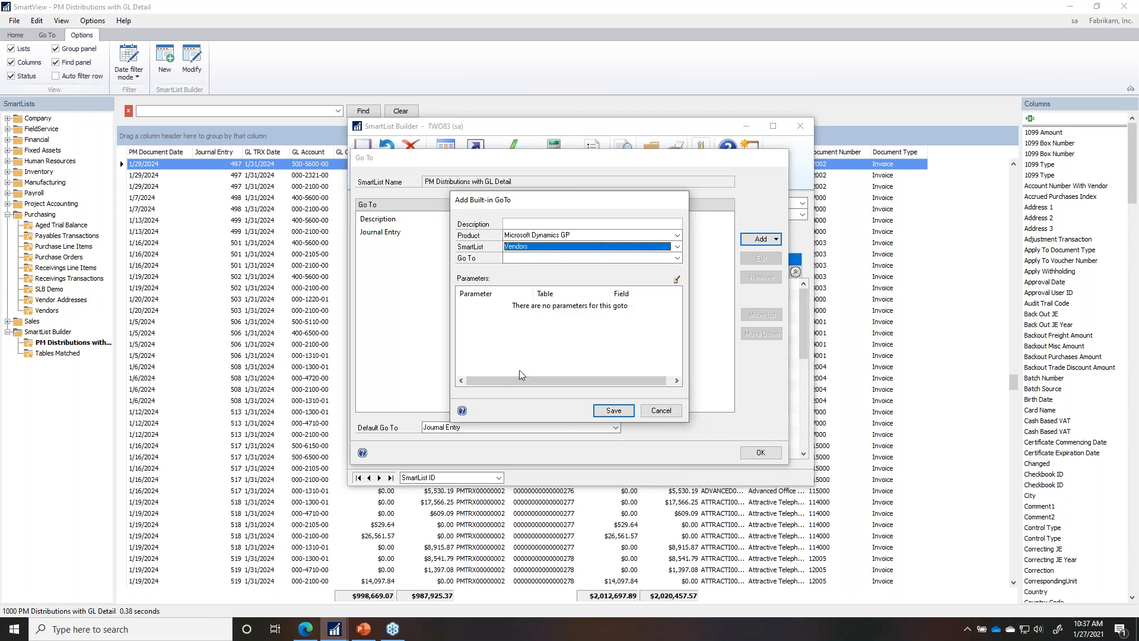
click(523, 258)
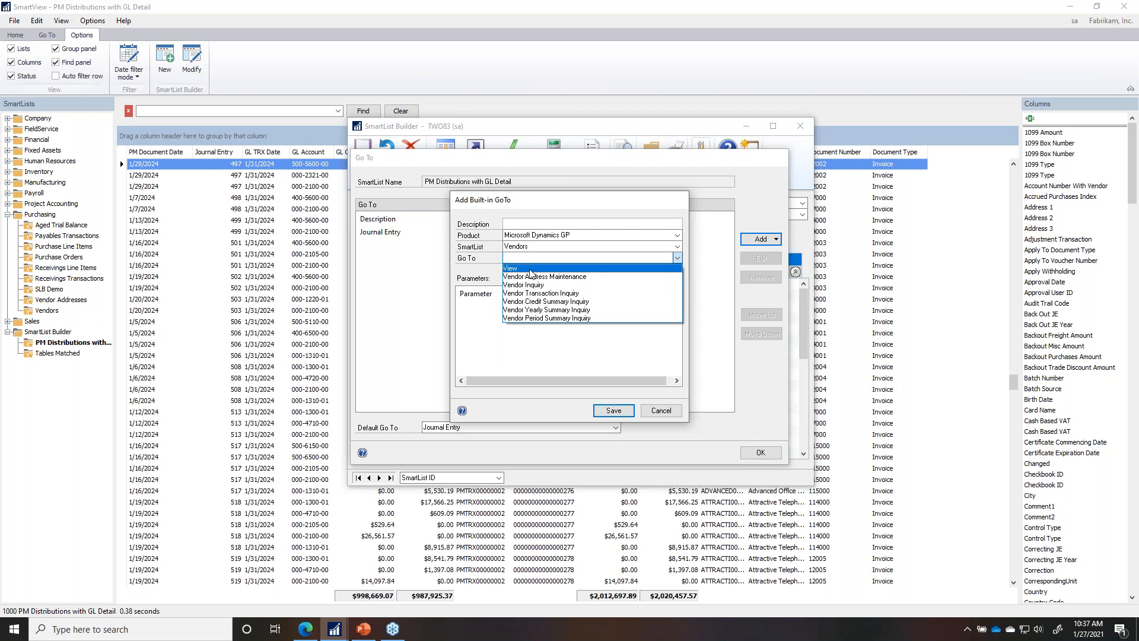
click(531, 269)
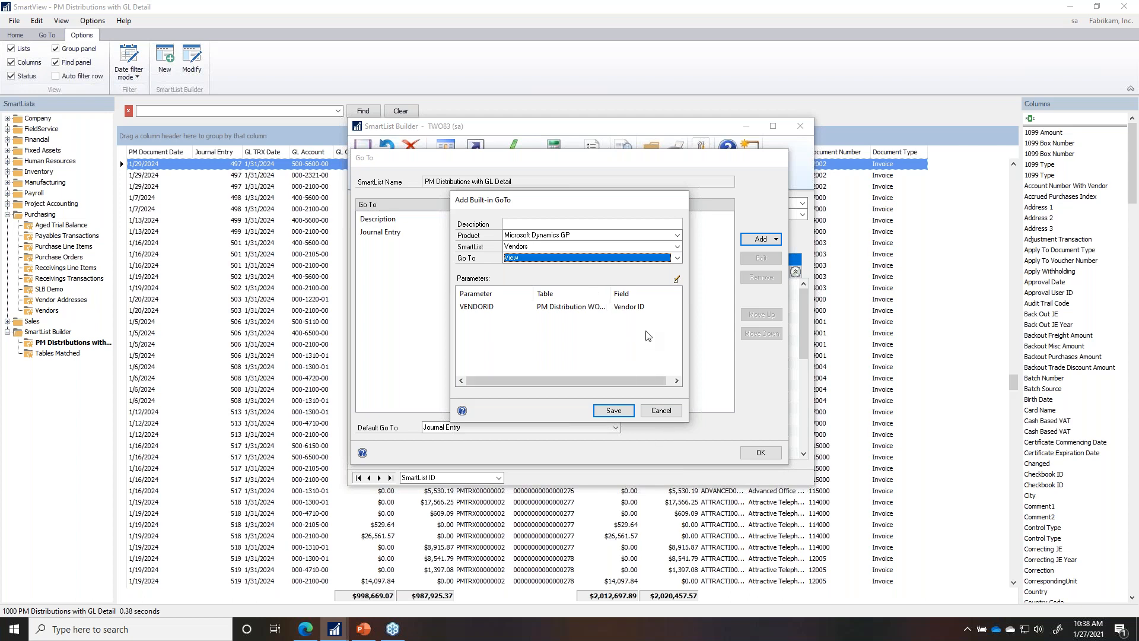
click(575, 225)
text(Vendor)
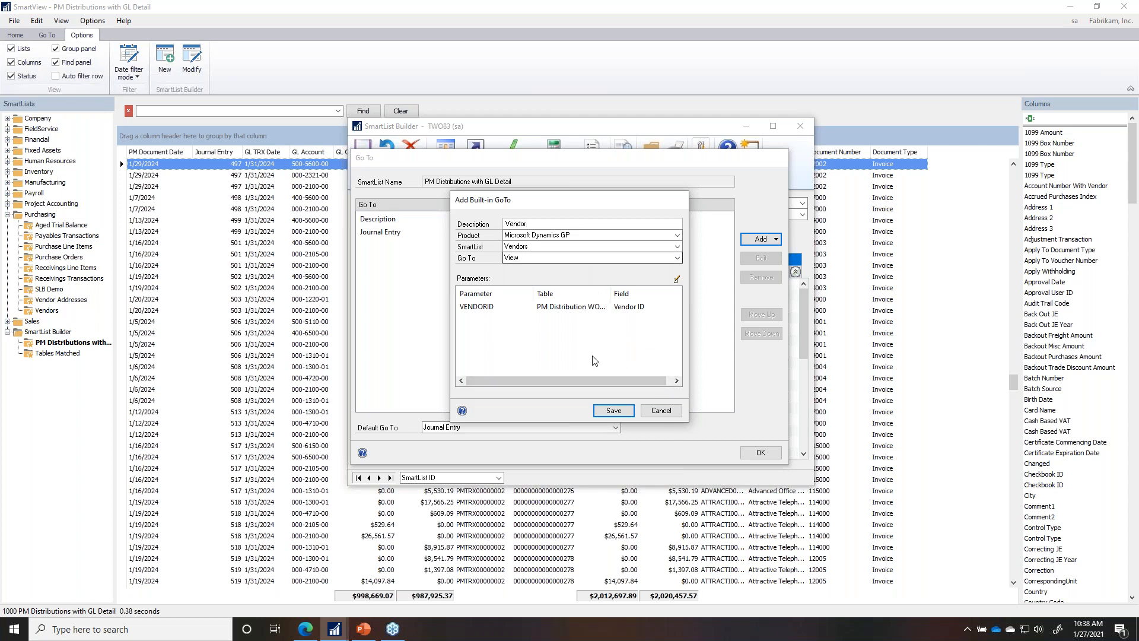
click(614, 410)
click(761, 453)
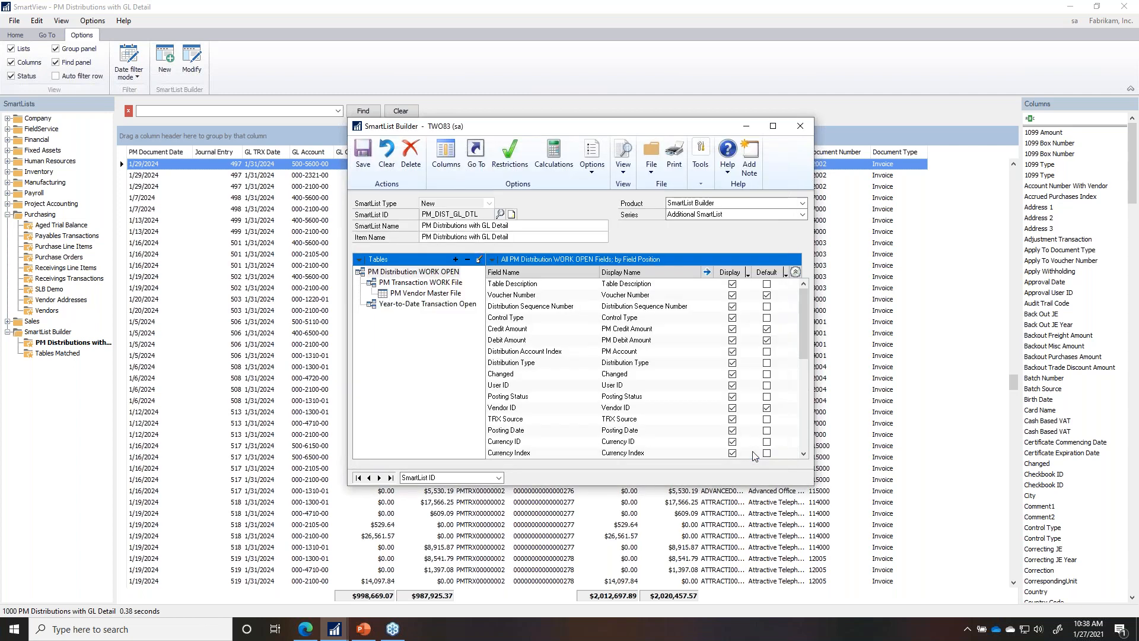
Step: Save the PM Distributions with GL Detail definition and minimize SmartView
click(373, 169)
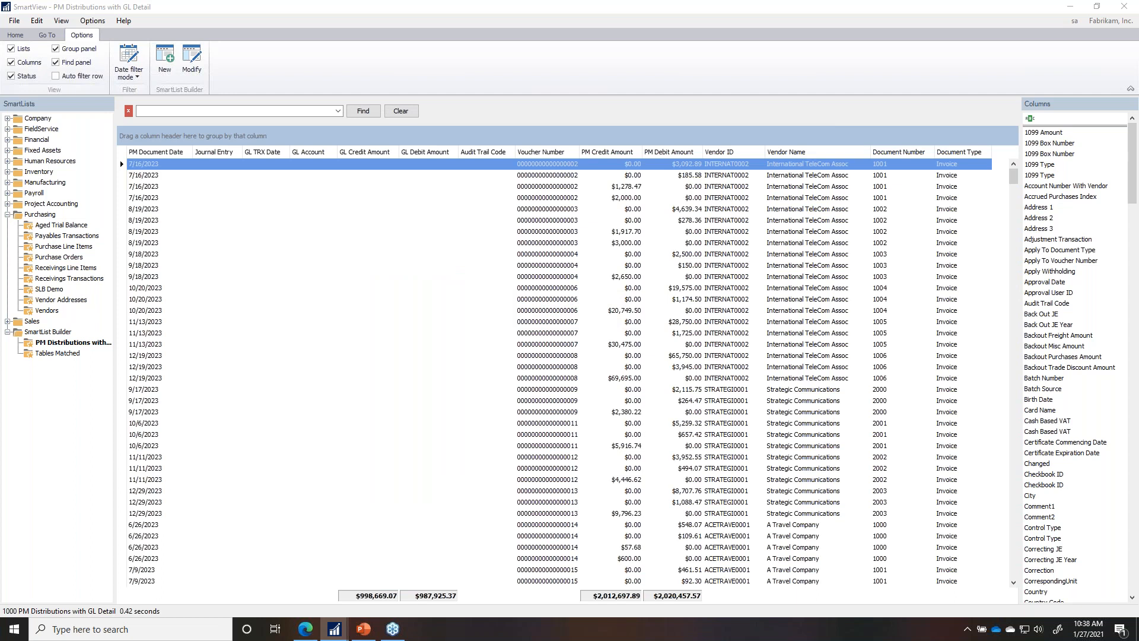
click(1071, 7)
Step: Launch SmartList from the Dynamics GP menu and apply the SmartList Builder changes now
click(53, 49)
click(52, 47)
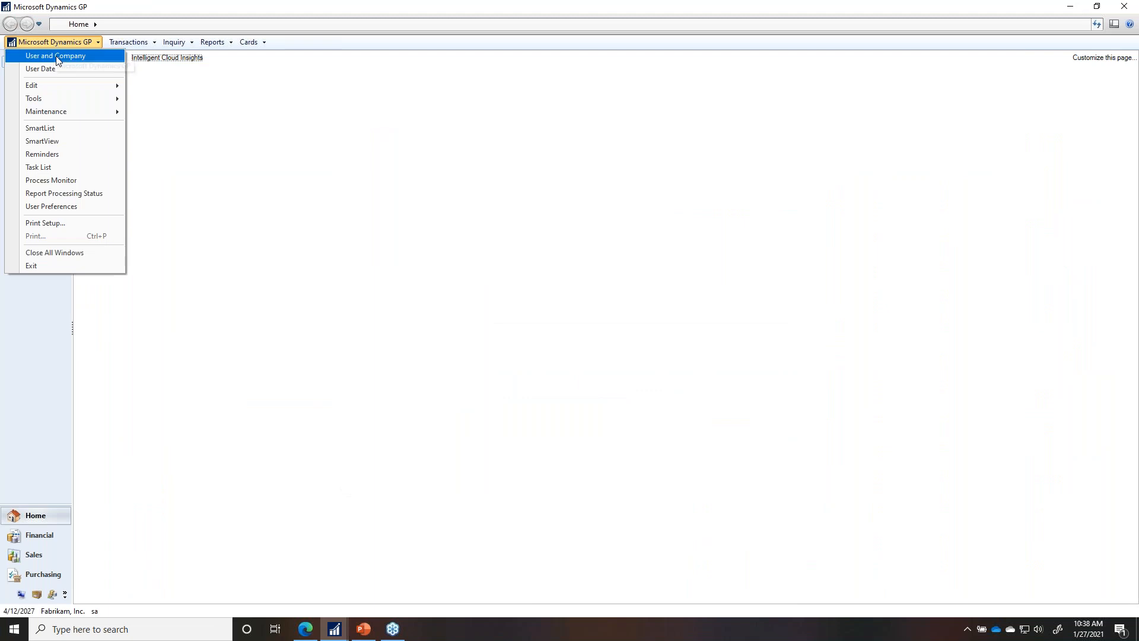
click(50, 125)
click(538, 349)
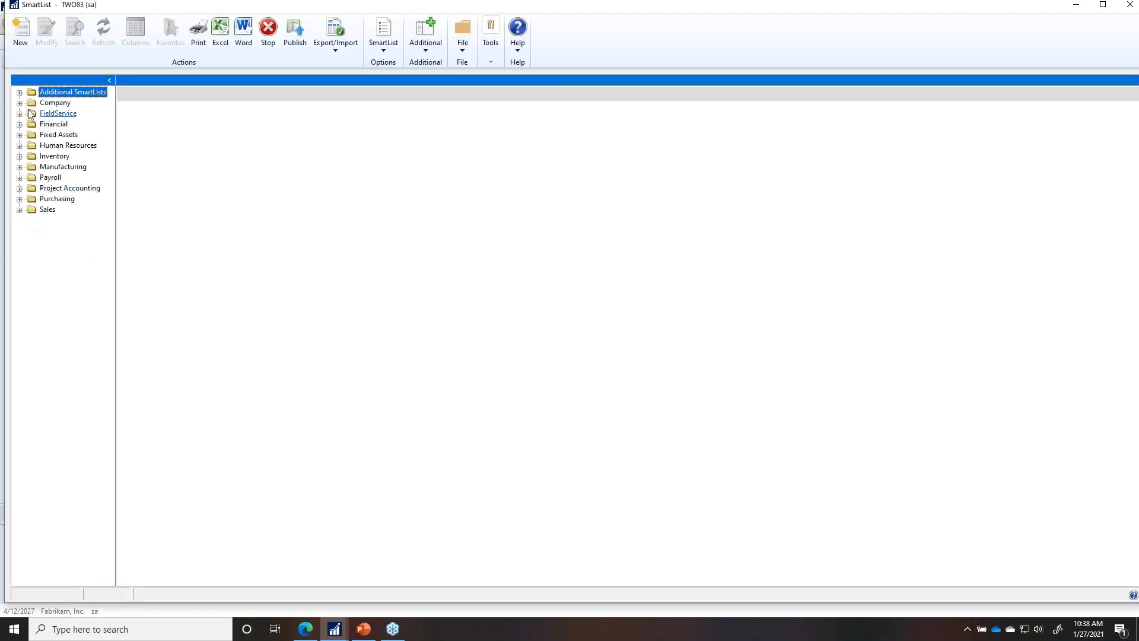
Step: Load PM Distributions with GL Detail under Additional SmartLists and return to the SmartView list
click(19, 92)
click(80, 103)
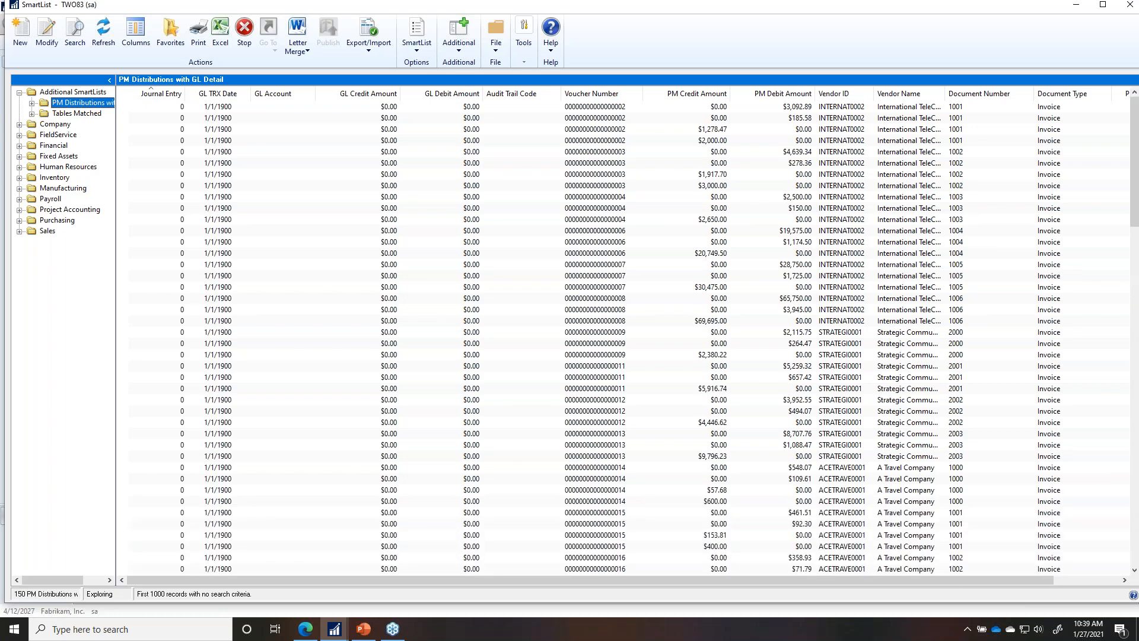
click(335, 629)
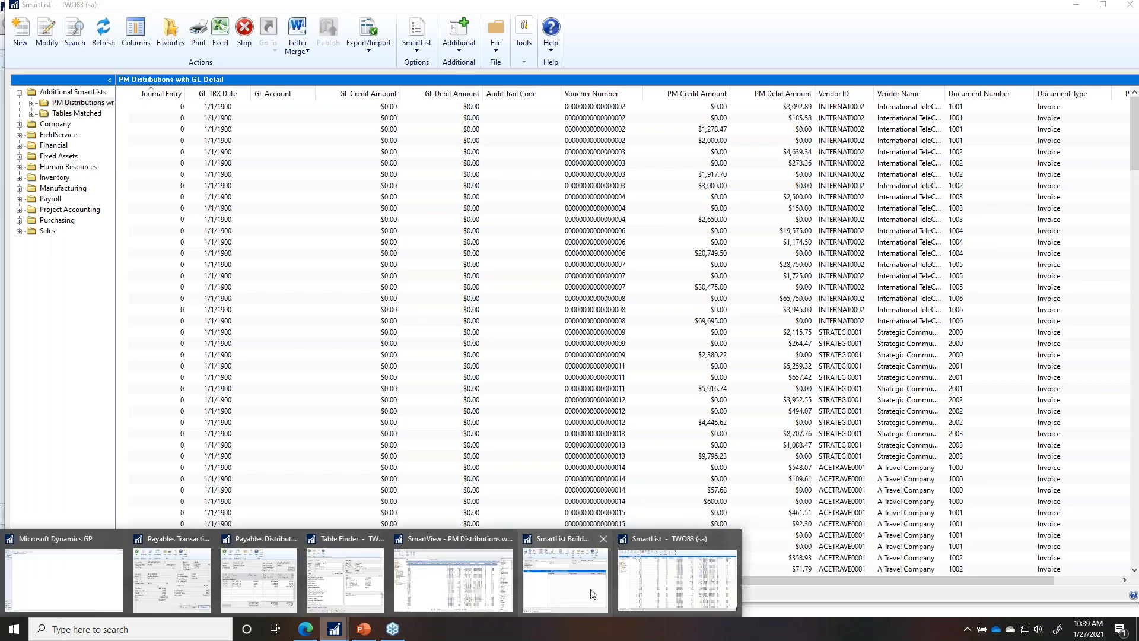
click(419, 591)
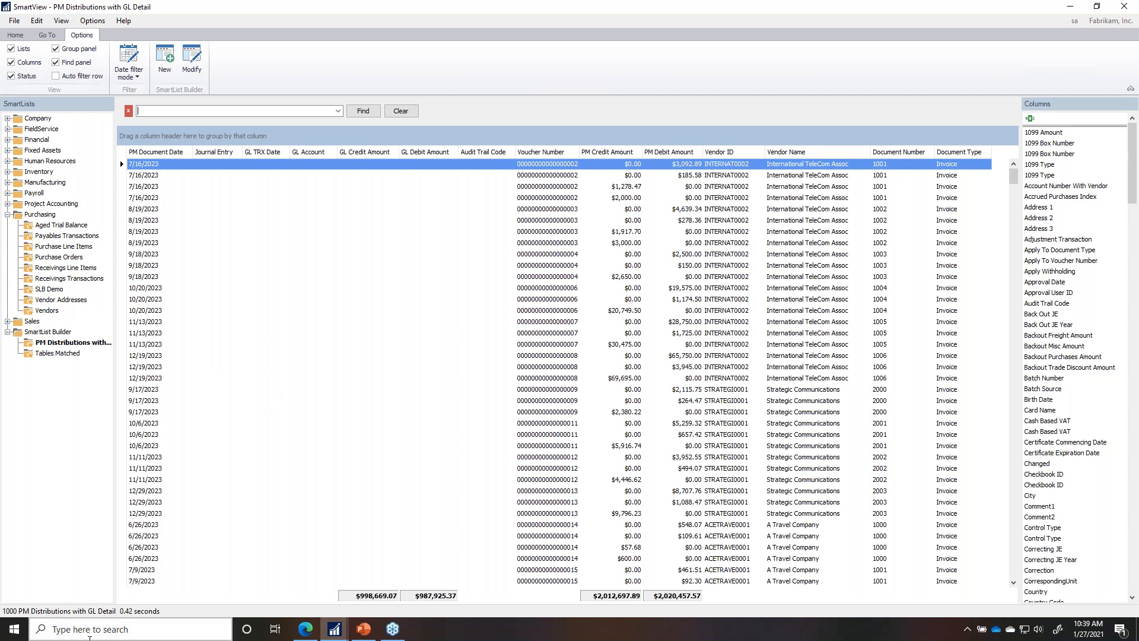
Step: Remove the 1000-record limit to load all 1799 records, then search for 497
click(17, 611)
click(14, 589)
click(156, 588)
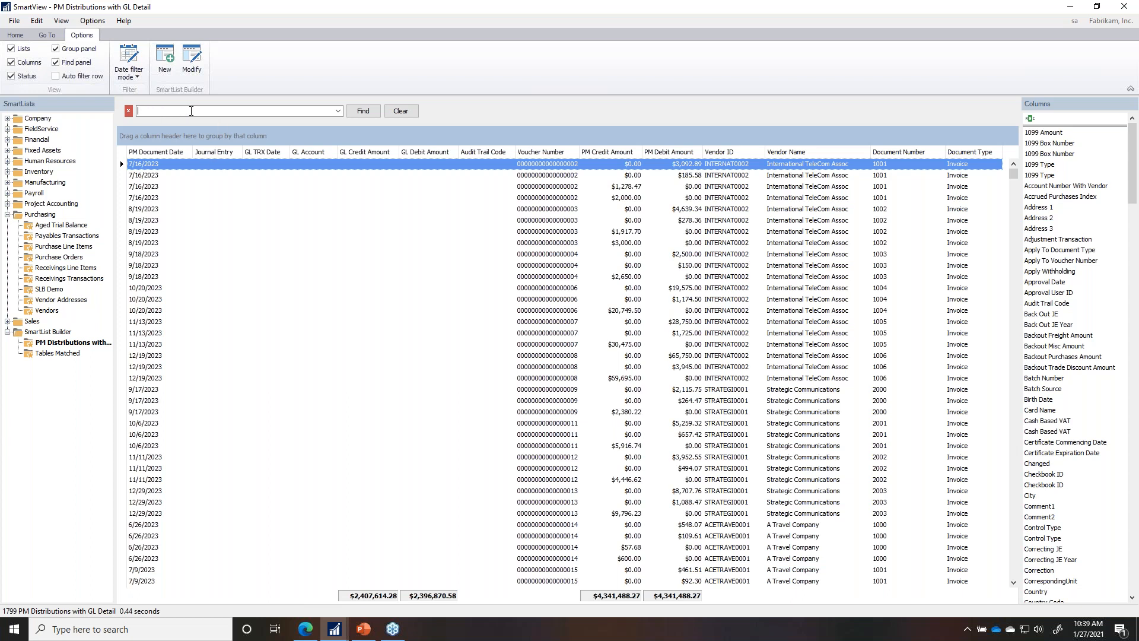
text(497)
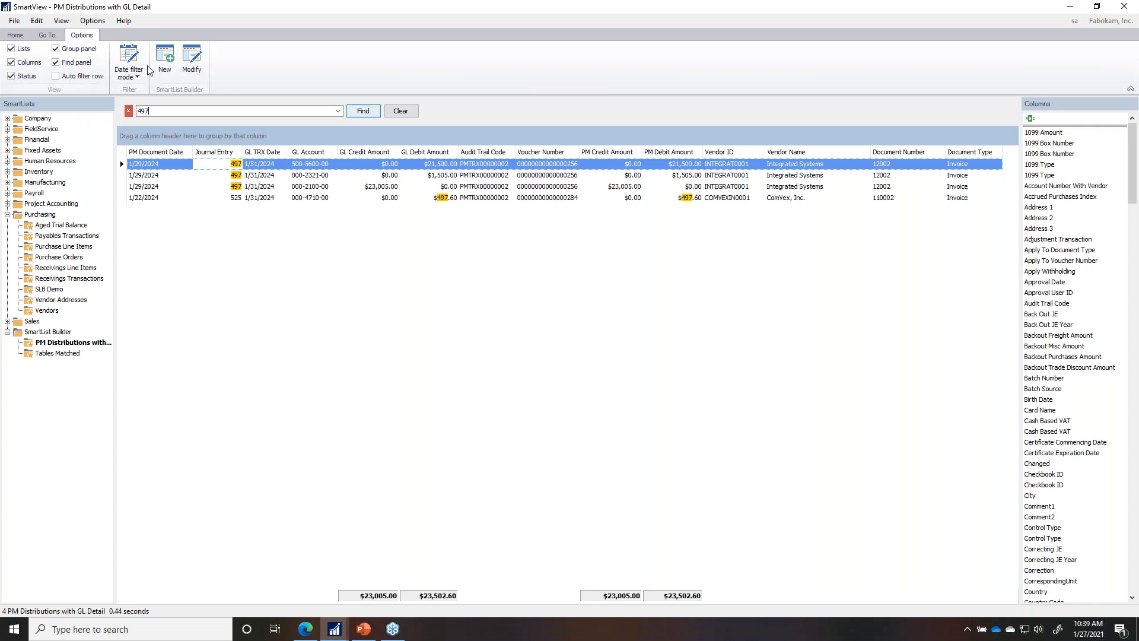
click(15, 35)
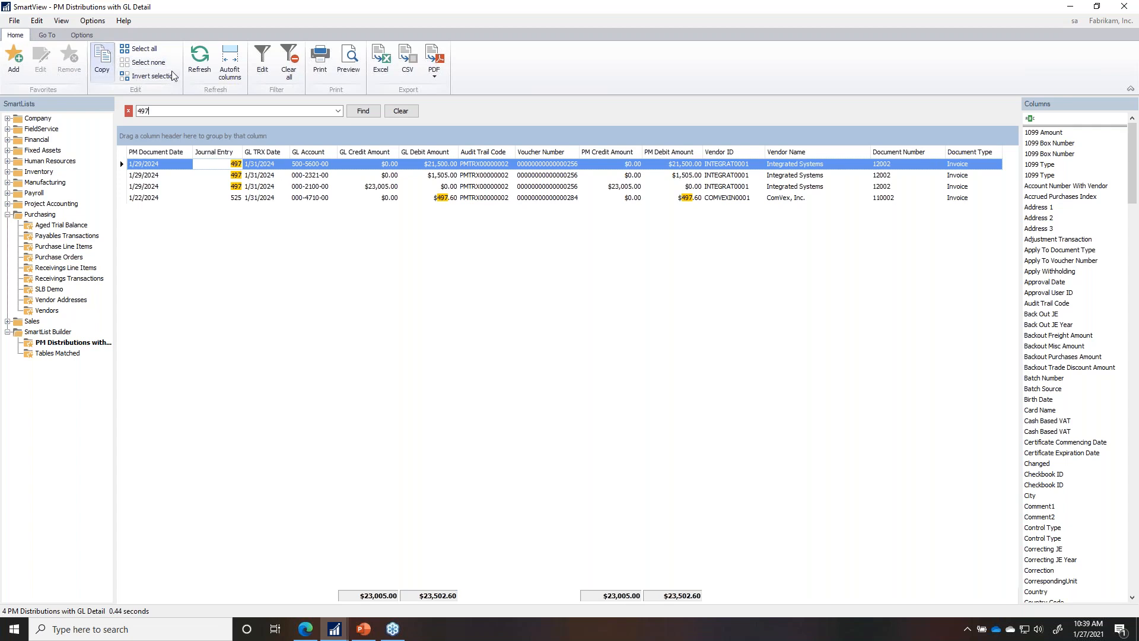
Step: Open the filter editor and add several new filter conditions
click(261, 60)
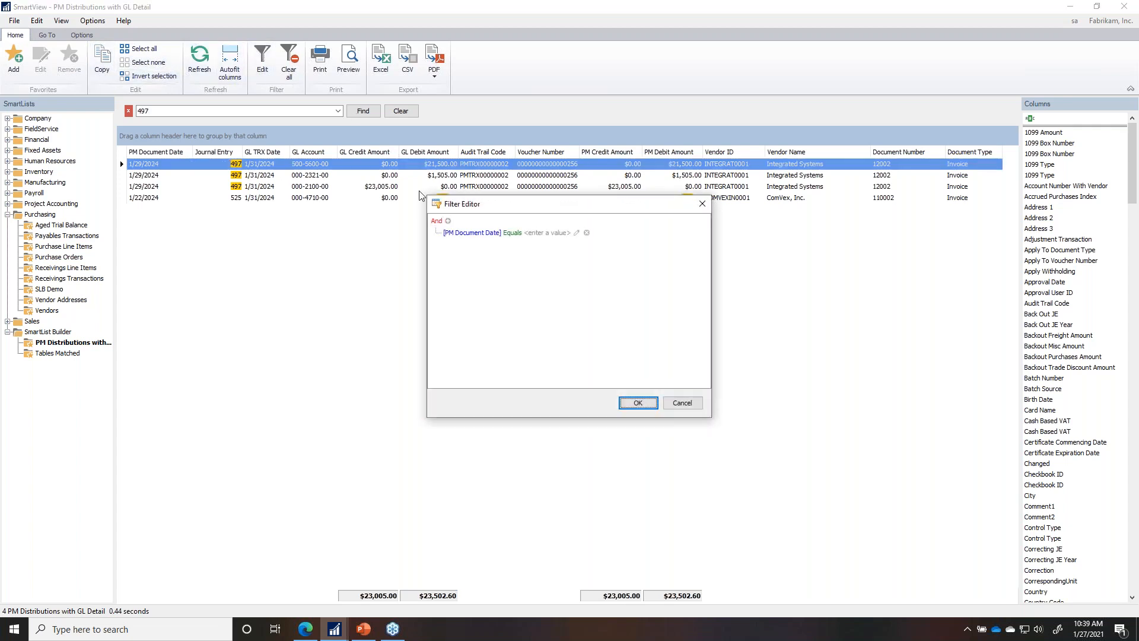
click(448, 221)
click(448, 221)
click(449, 221)
click(449, 221)
double_click(448, 222)
click(448, 221)
double_click(448, 221)
double_click(448, 222)
double_click(448, 221)
Step: Cancel the filter unchanged, check the Audit Trail Code column filter, then bring up the Start menu
click(449, 221)
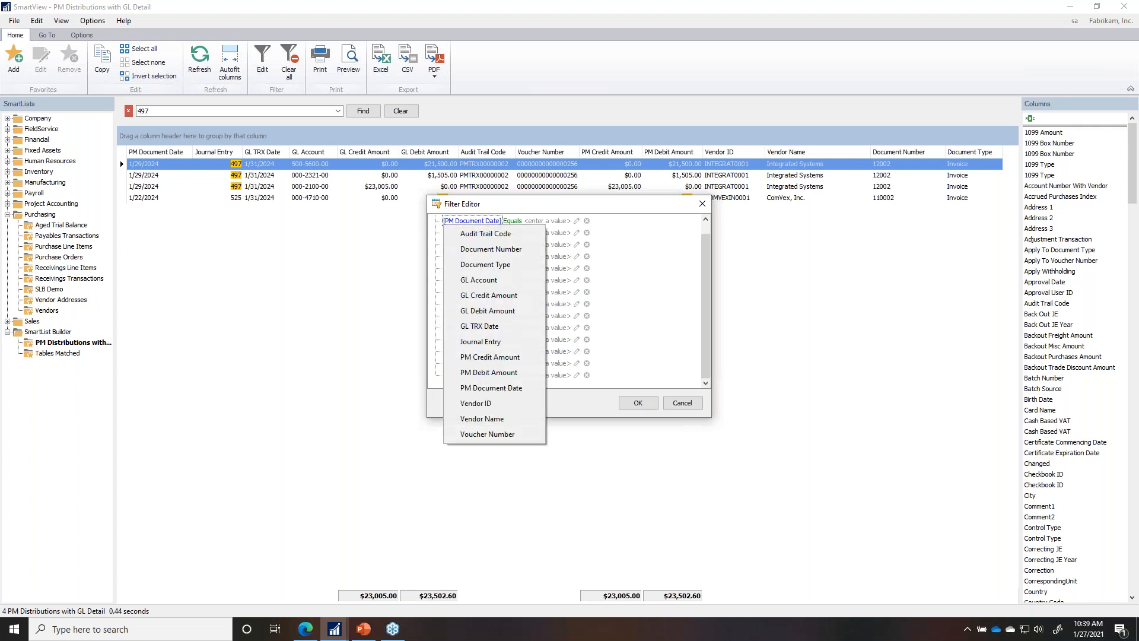
click(636, 212)
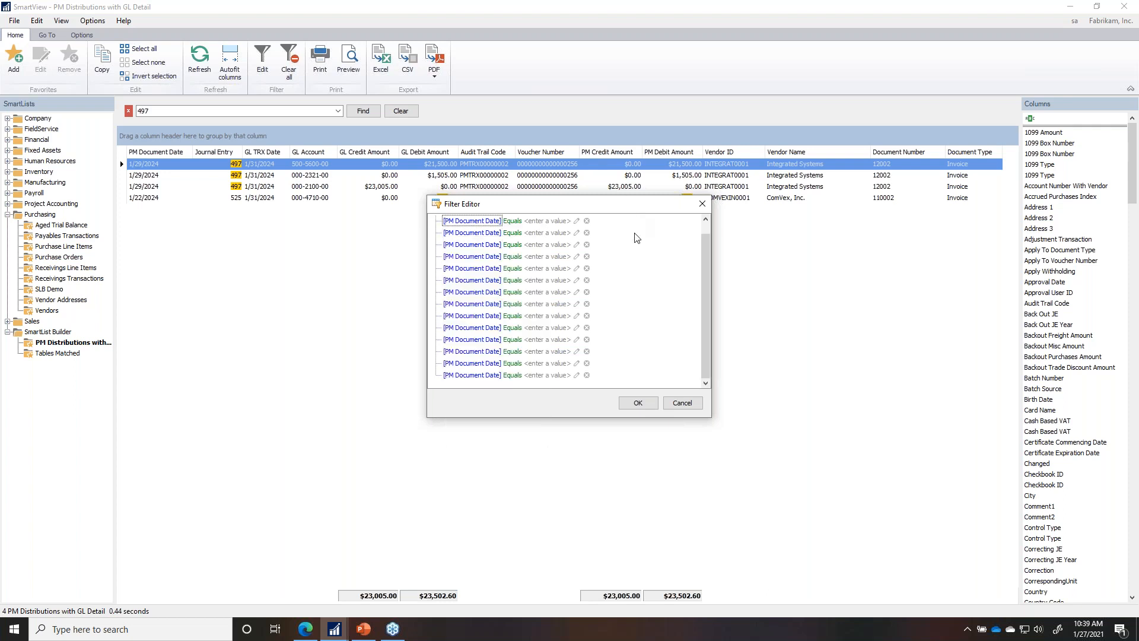
click(687, 404)
click(511, 152)
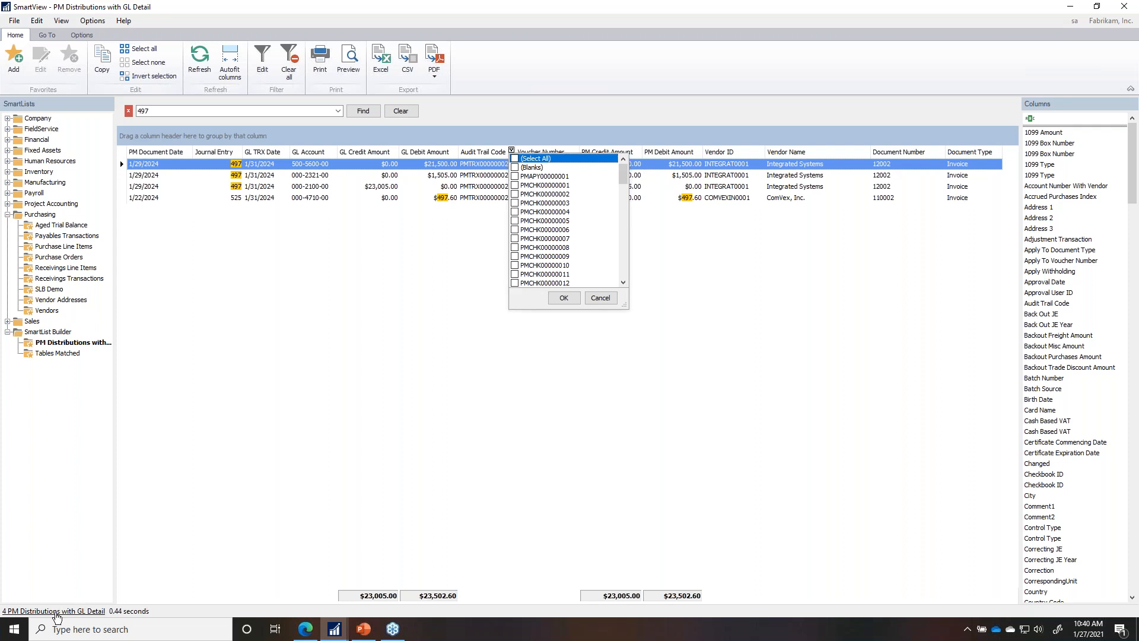
click(13, 629)
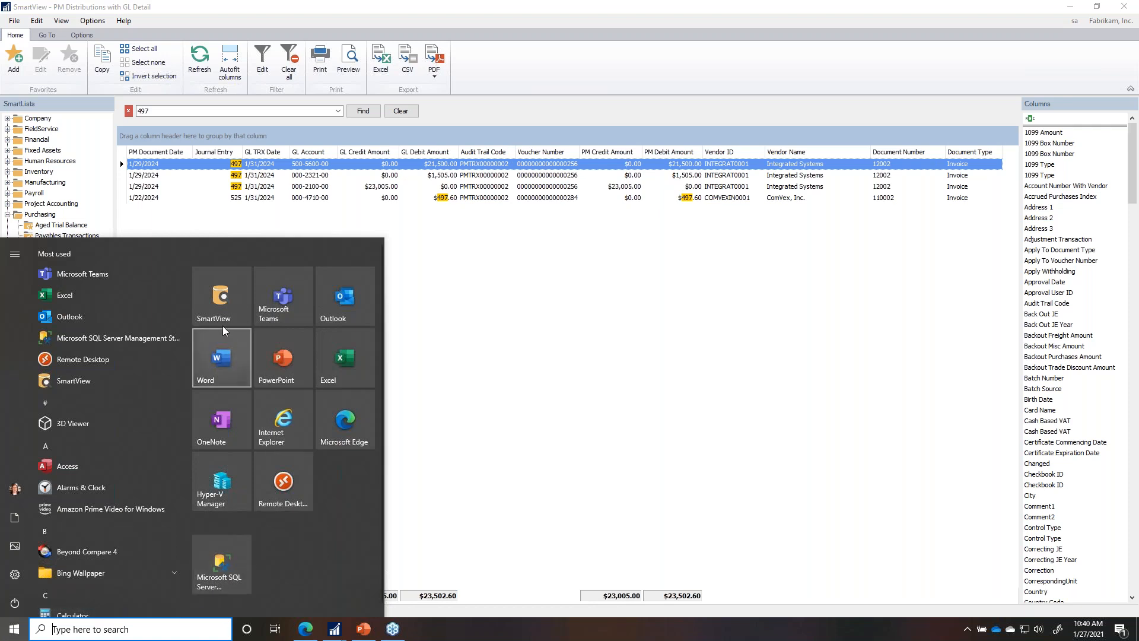
Step: Launch standalone SmartView and log in, correcting the password after a failed first attempt
click(222, 305)
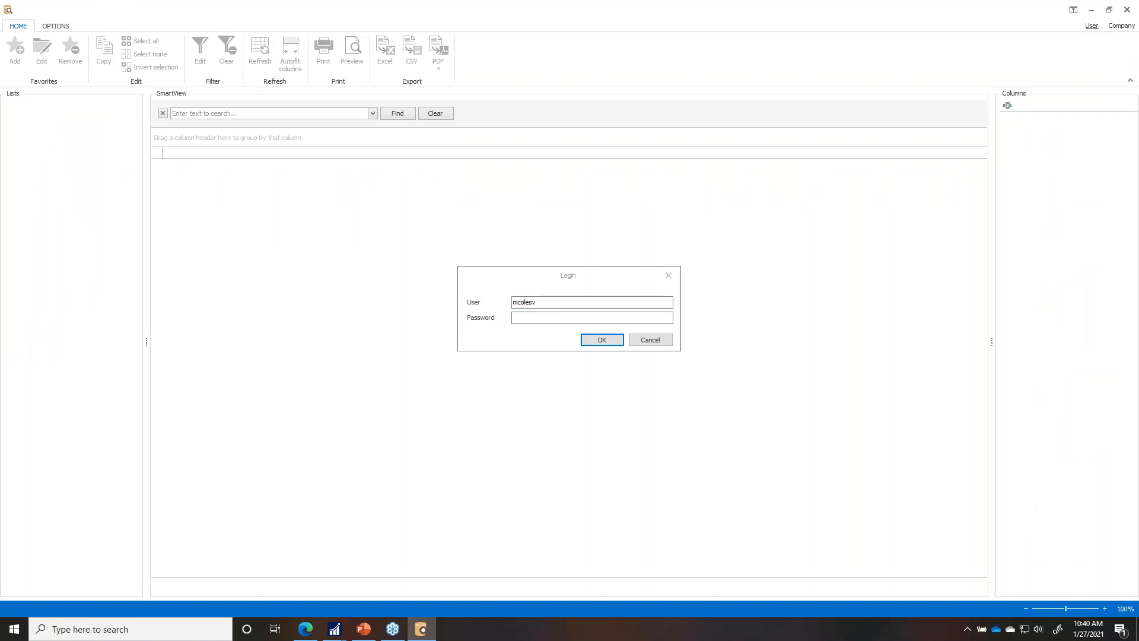
click(530, 318)
text(**********)
key(Return)
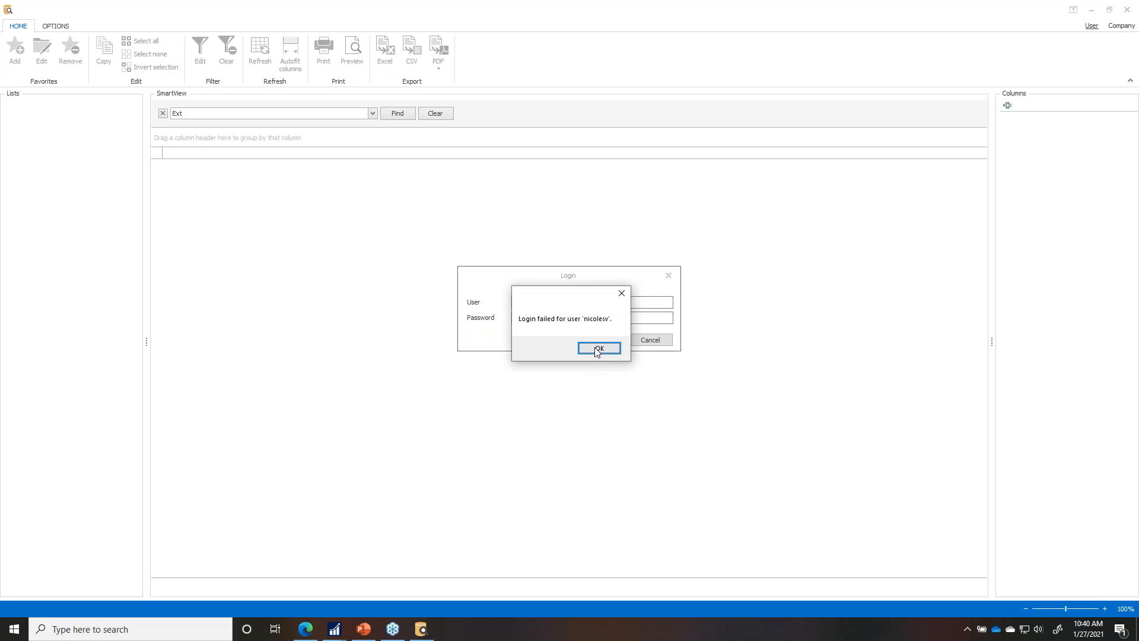
click(597, 349)
key(BackSpace)
key(BackSpace)
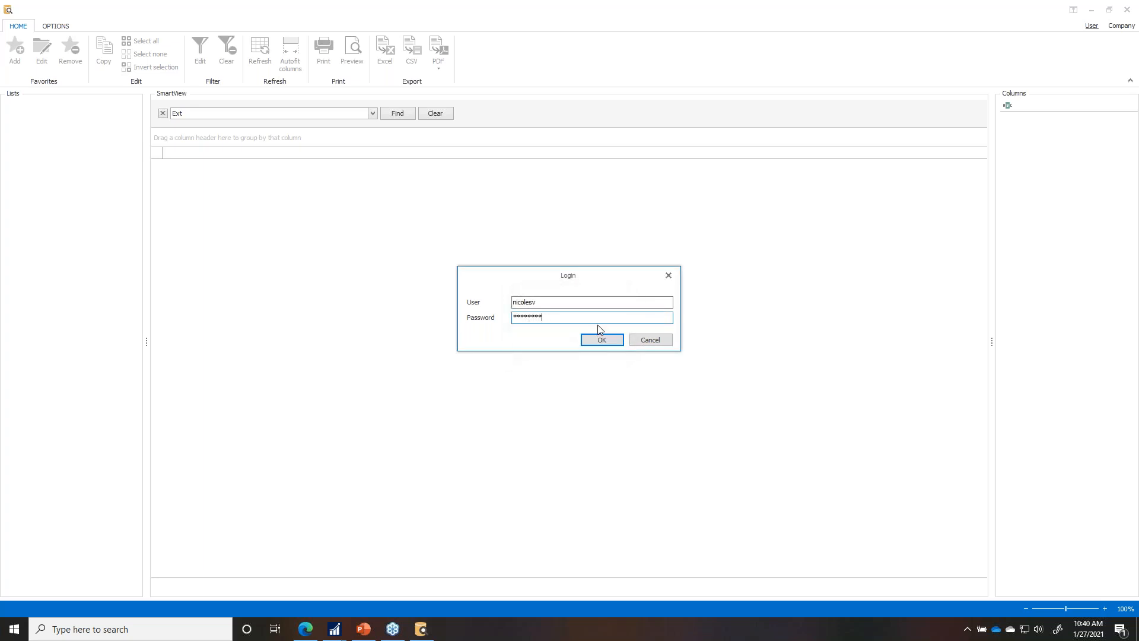
key(Return)
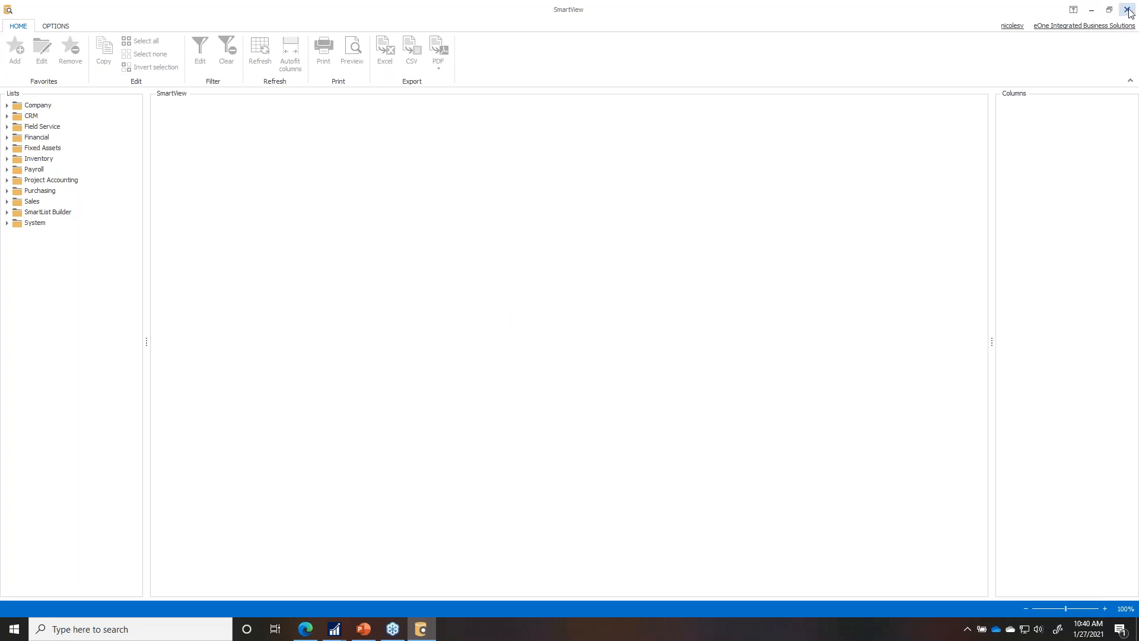
Step: Minimize standalone SmartView, view journal entry 497 in an inquiry, then close it and the SmartList
click(1092, 9)
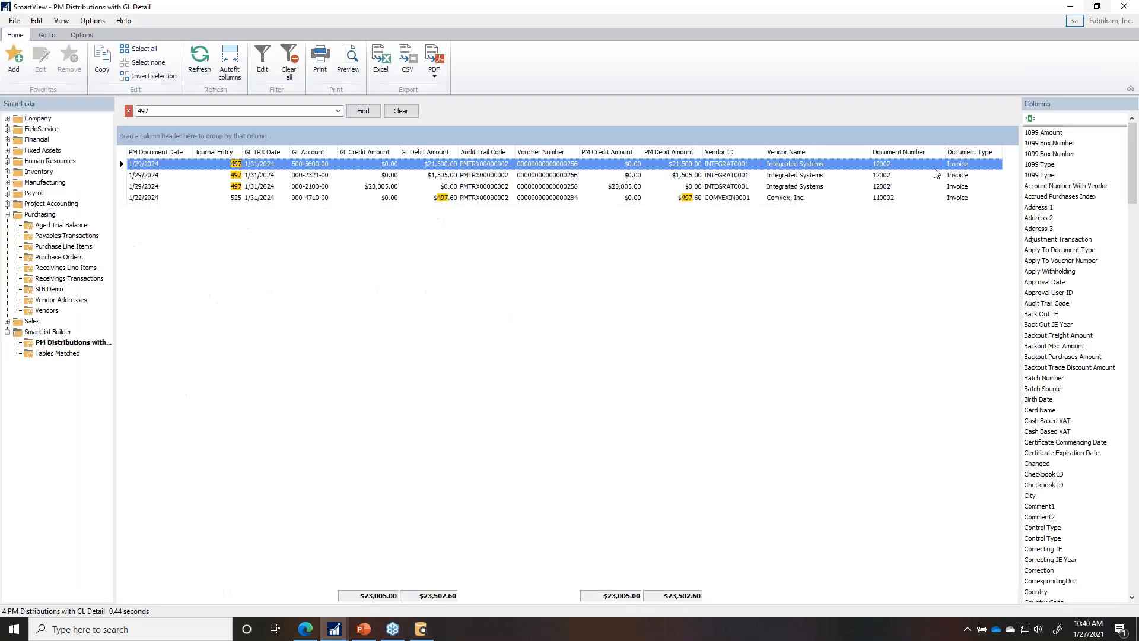
click(47, 34)
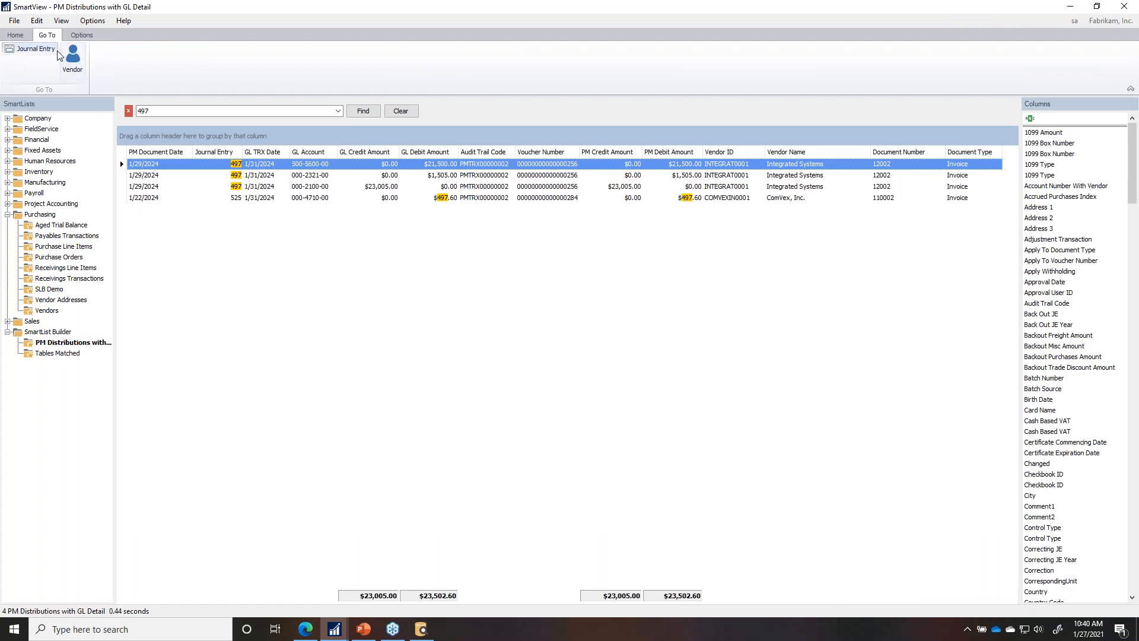
double_click(278, 168)
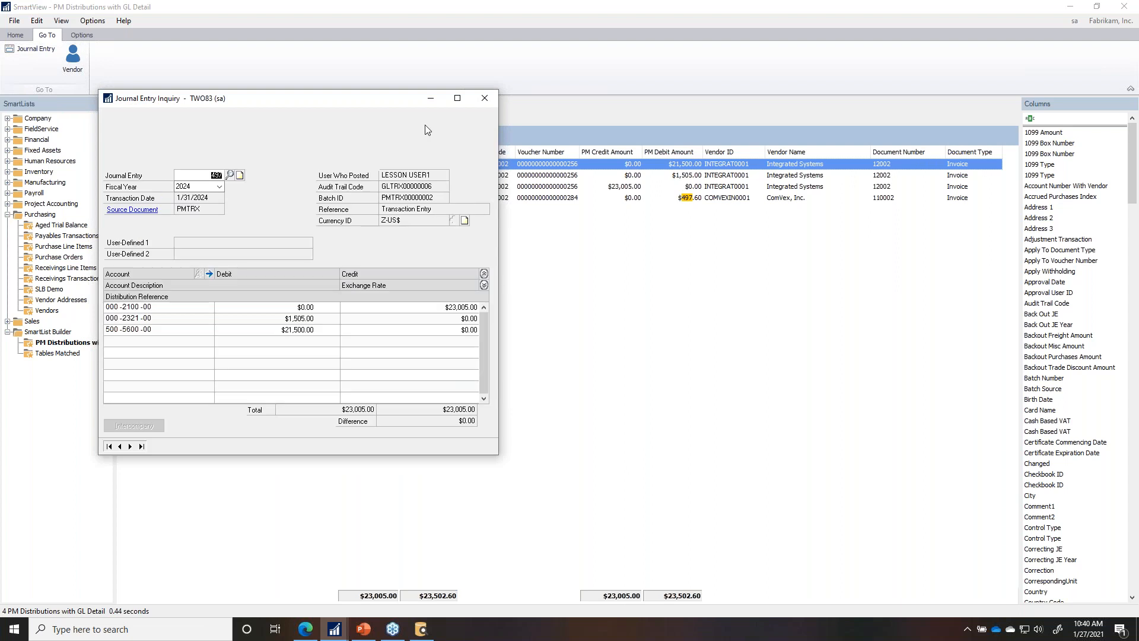
click(484, 98)
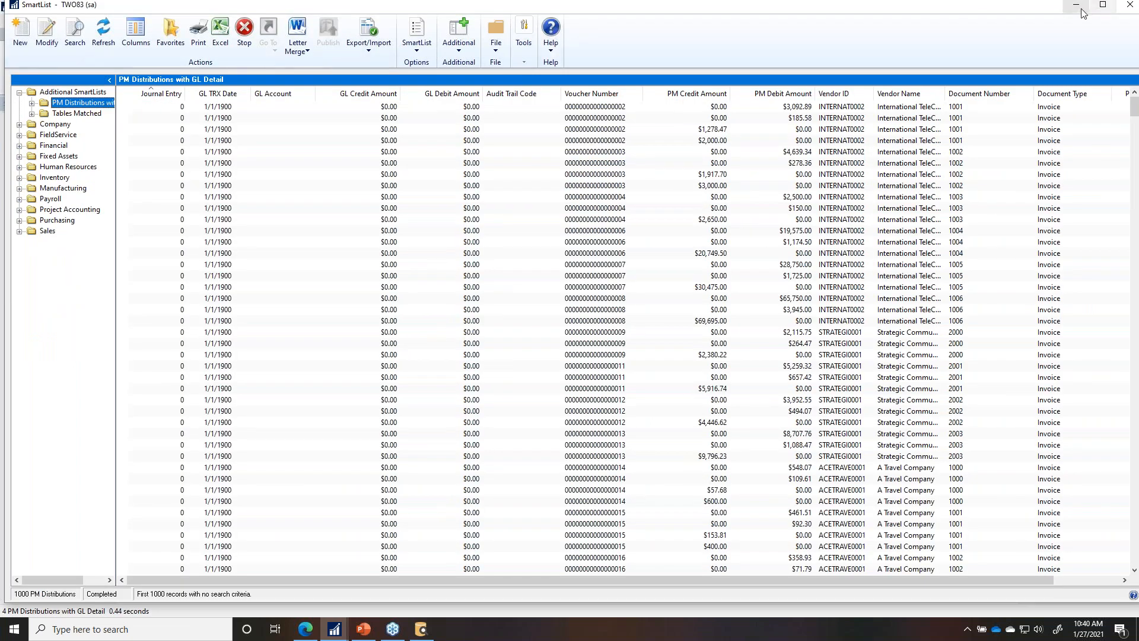
click(1130, 6)
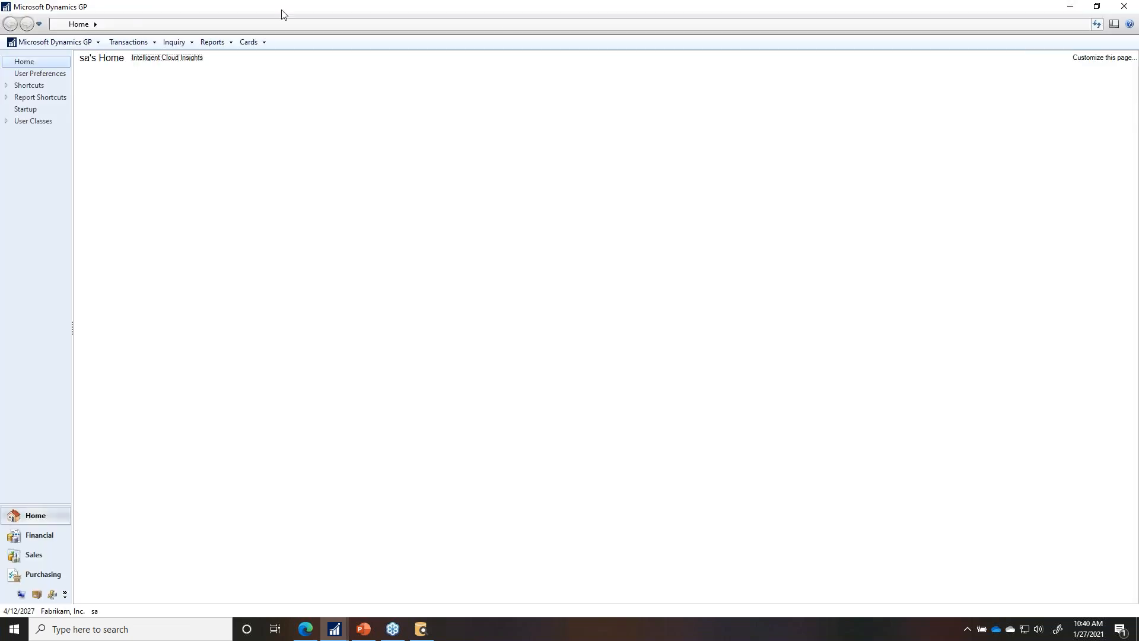
Step: Bring the SmartView distributions window forward, open the distribution's vendor record, then close it
mouse_move(336, 628)
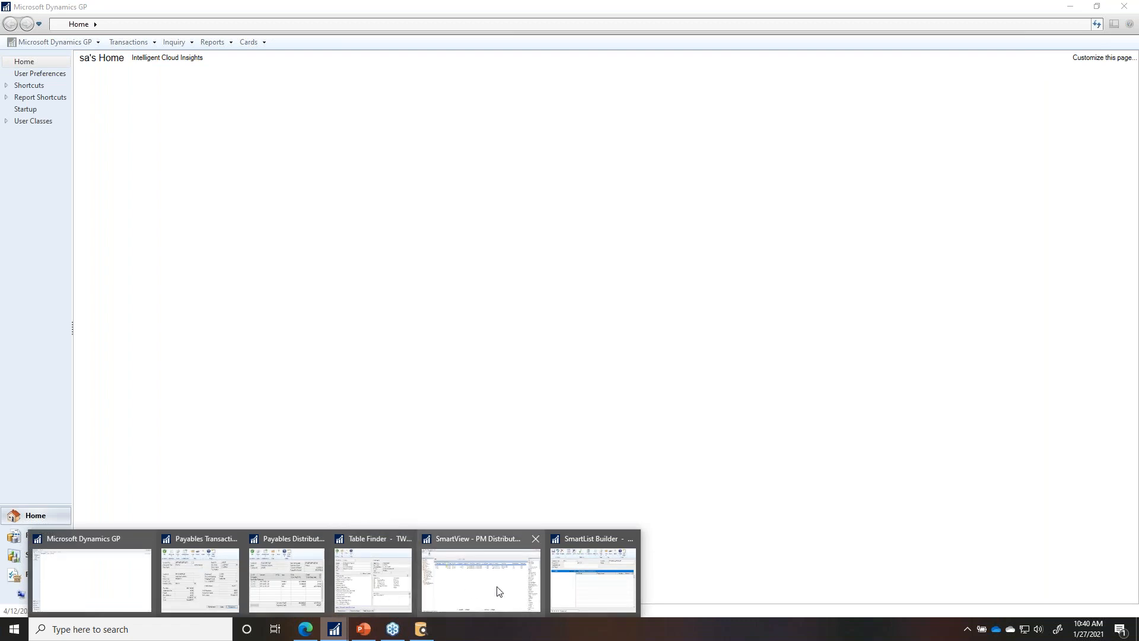
click(472, 590)
click(73, 60)
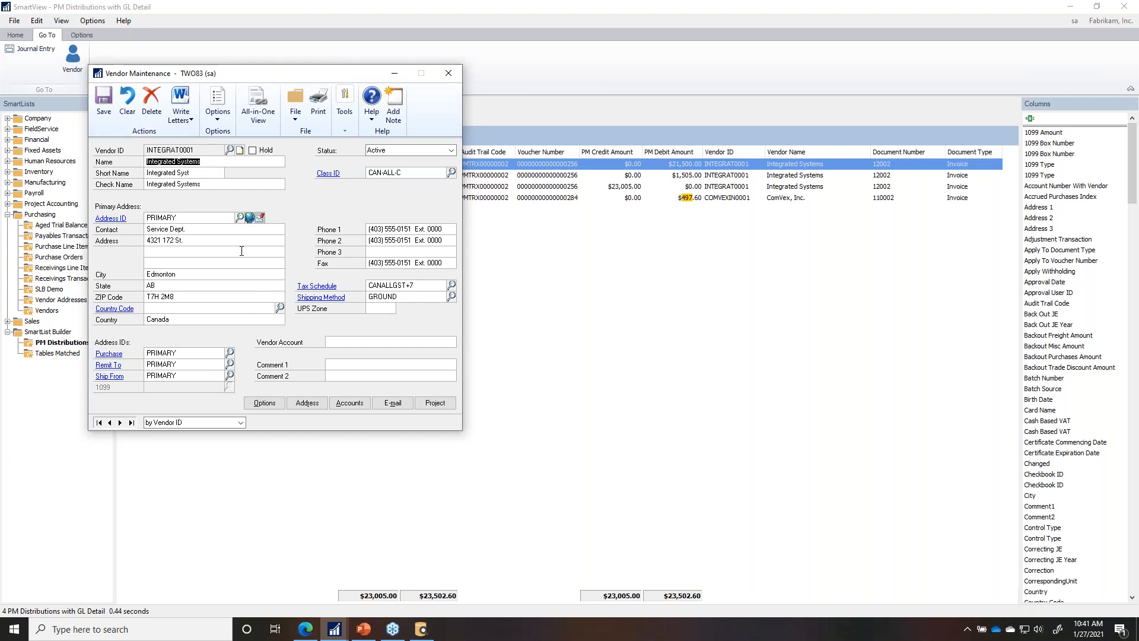
click(449, 73)
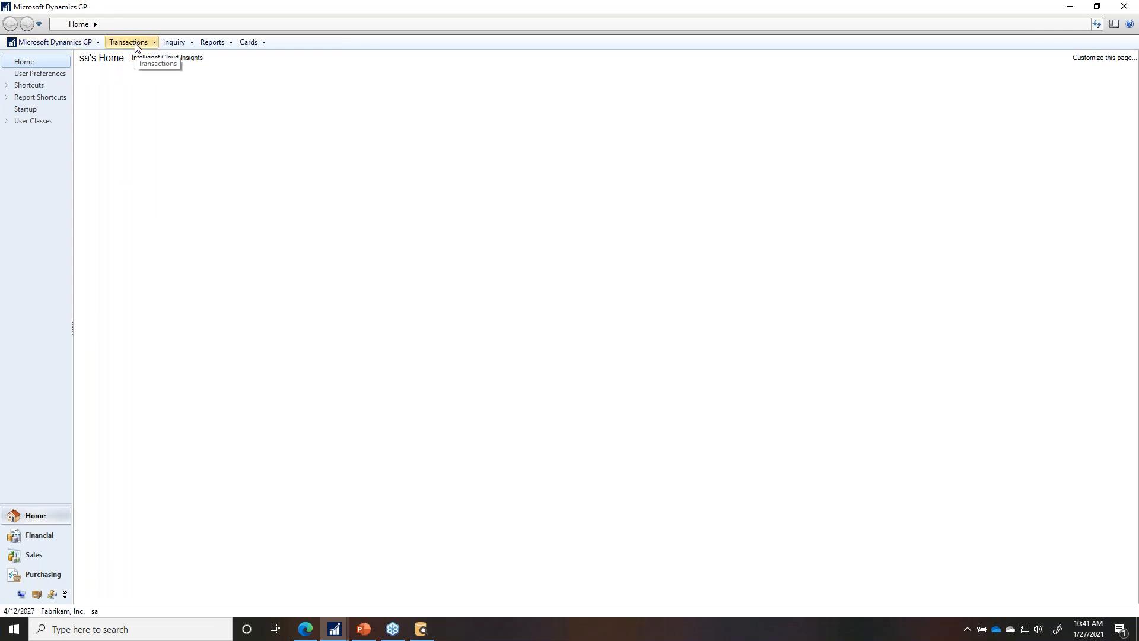
Step: Launch SmartView and open the PM Distributions with GL Detail list maximized
click(82, 44)
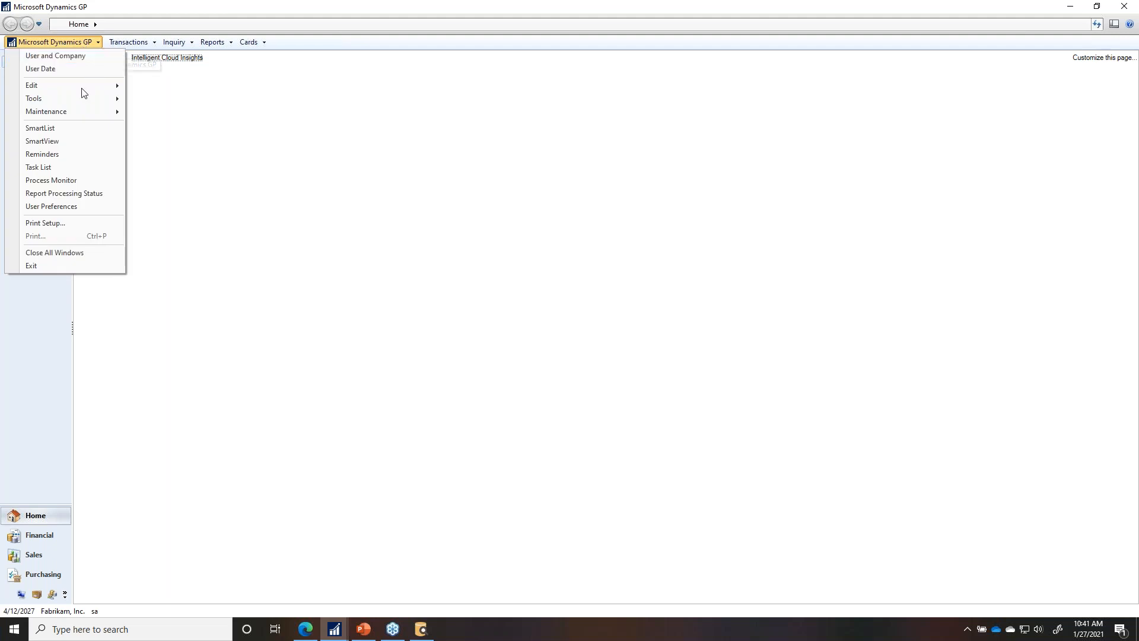
click(51, 140)
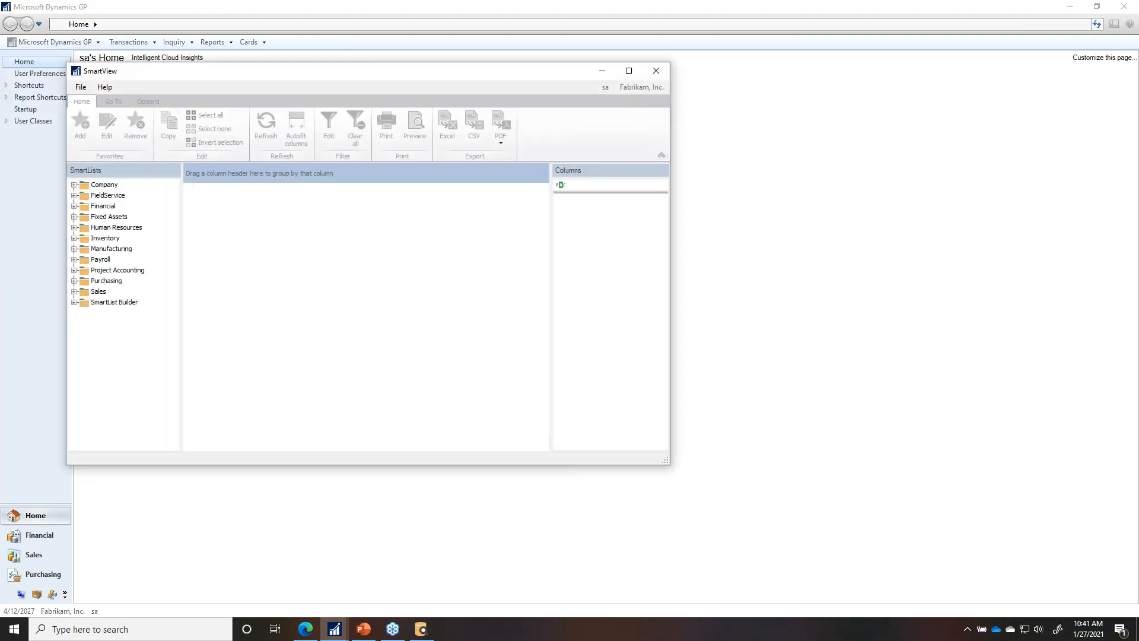
click(74, 302)
click(121, 313)
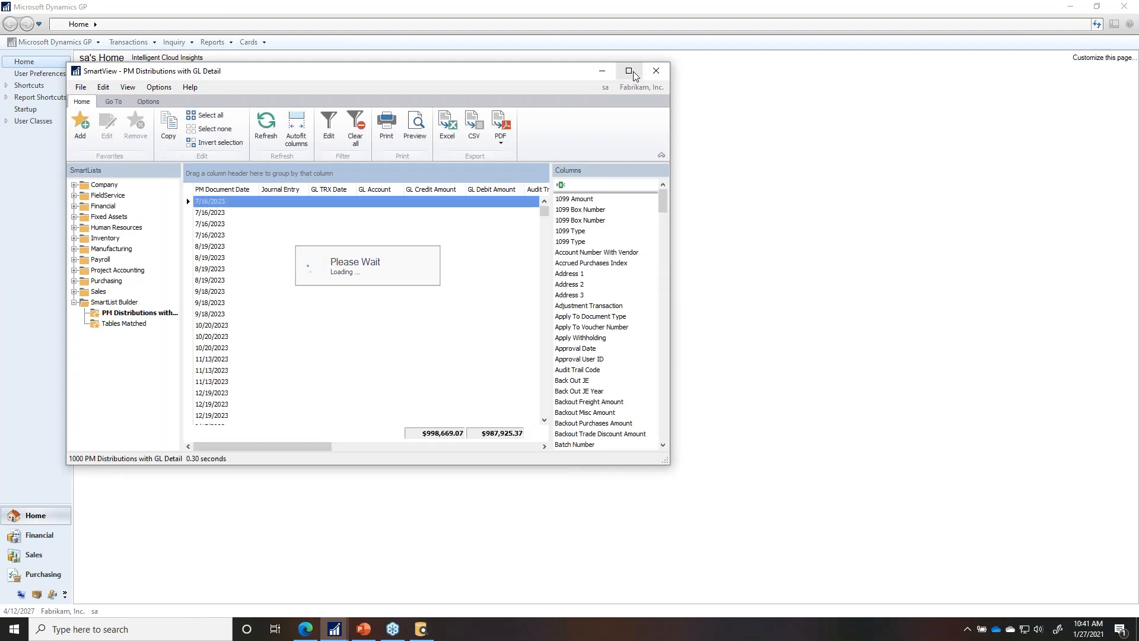
click(632, 72)
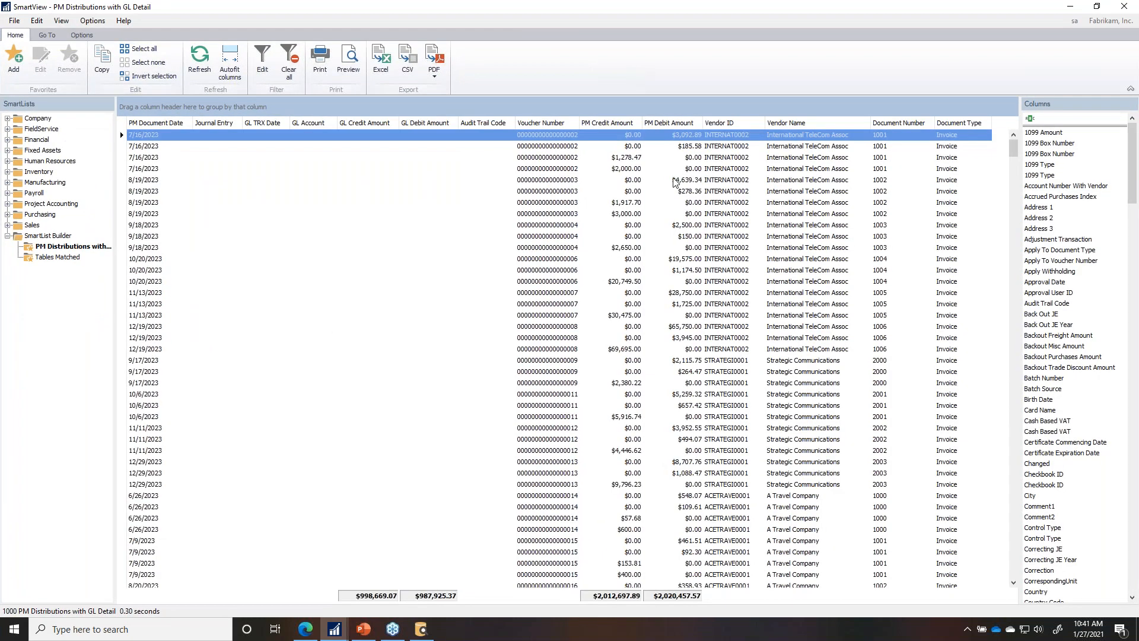
Step: Sort the 1000 records by PM Document Date and scroll through the results
click(166, 123)
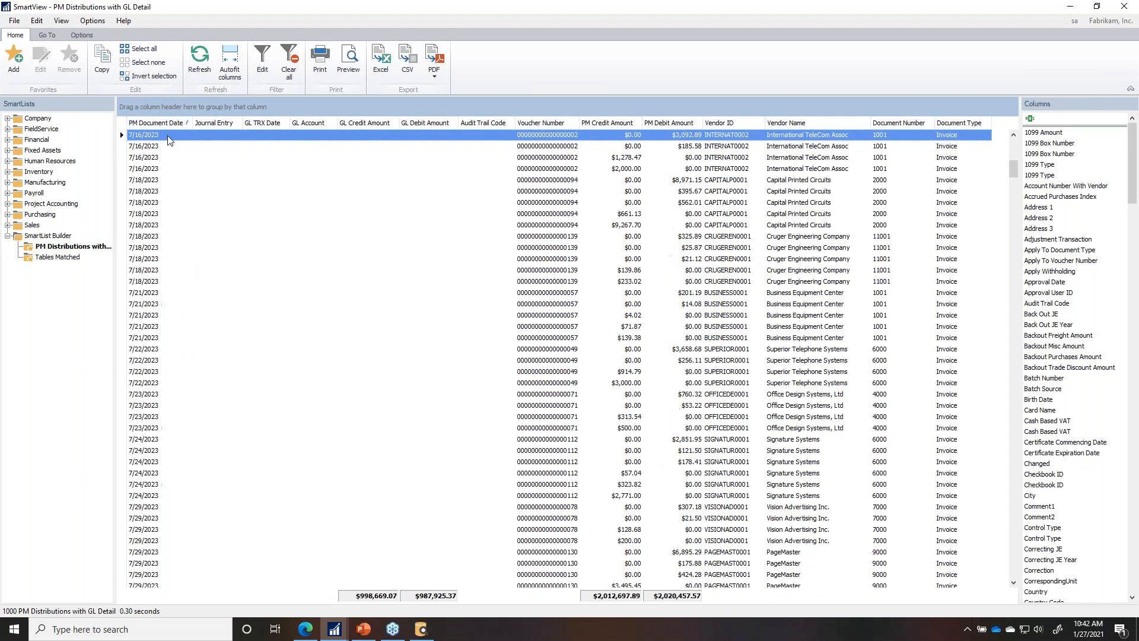
drag(1013, 169, 967, 574)
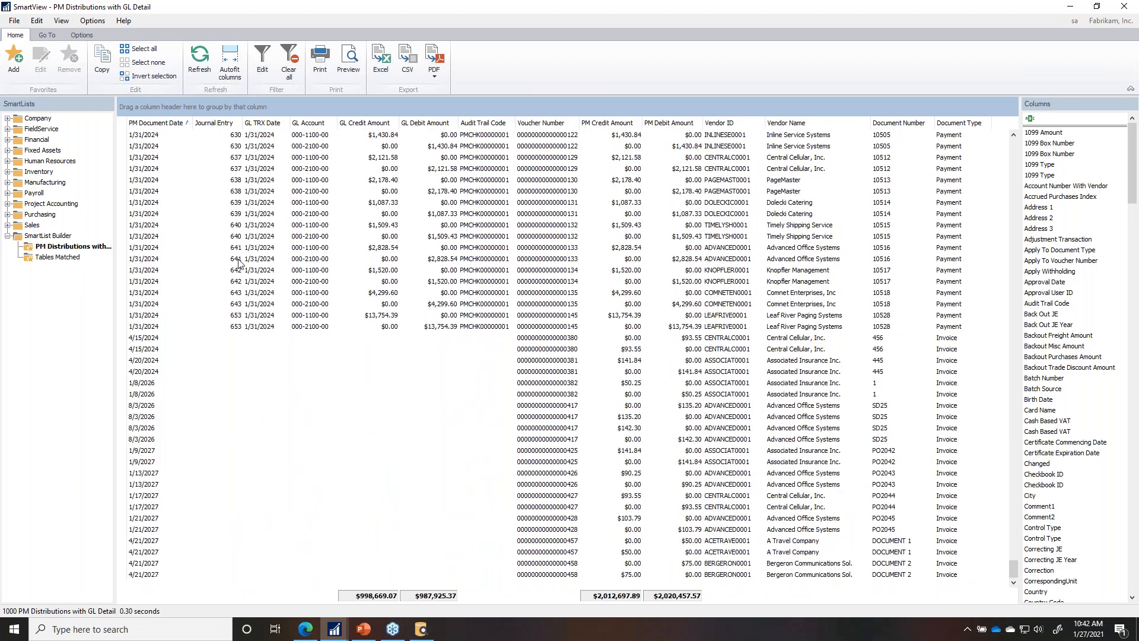
scroll(258, 255, up, 15)
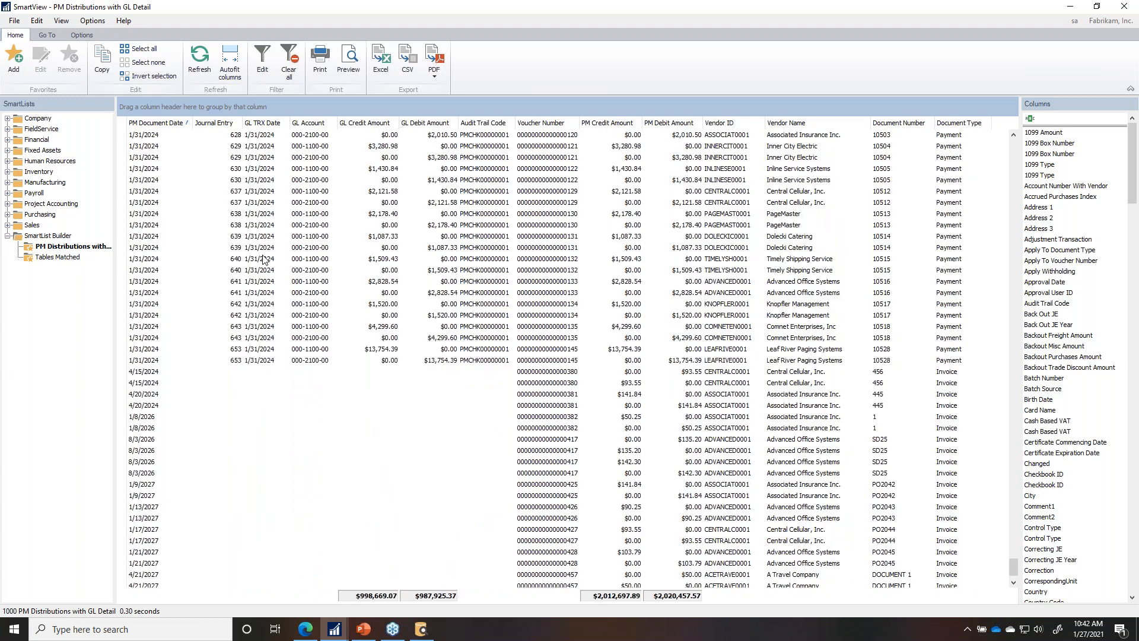
scroll(261, 253, up, 5)
scroll(380, 310, up, 5)
scroll(380, 310, up, 15)
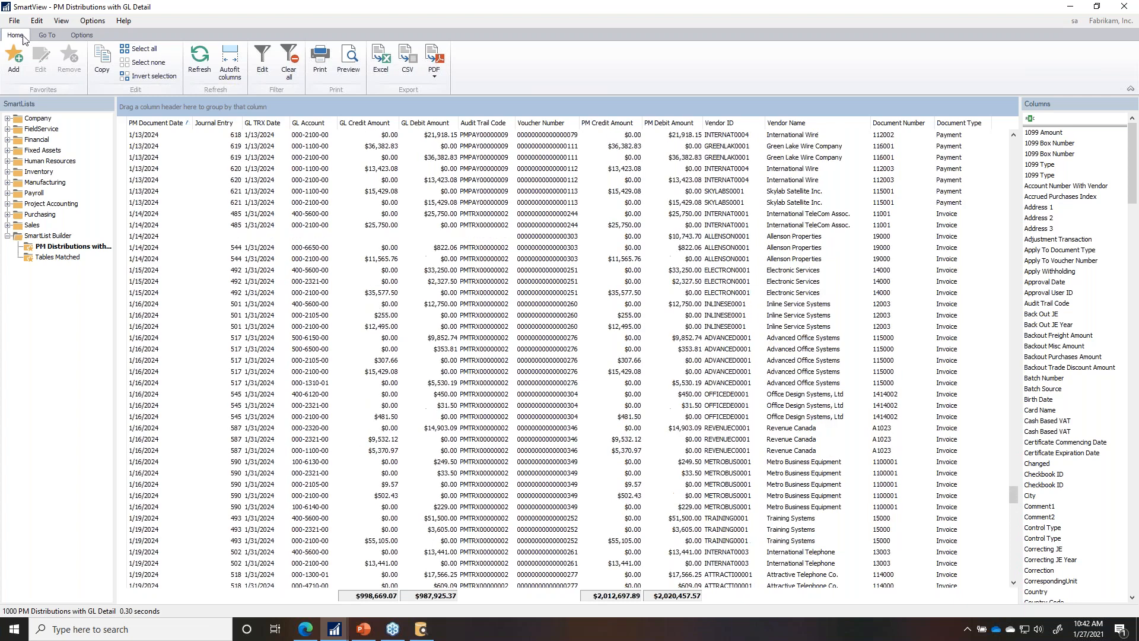
click(81, 34)
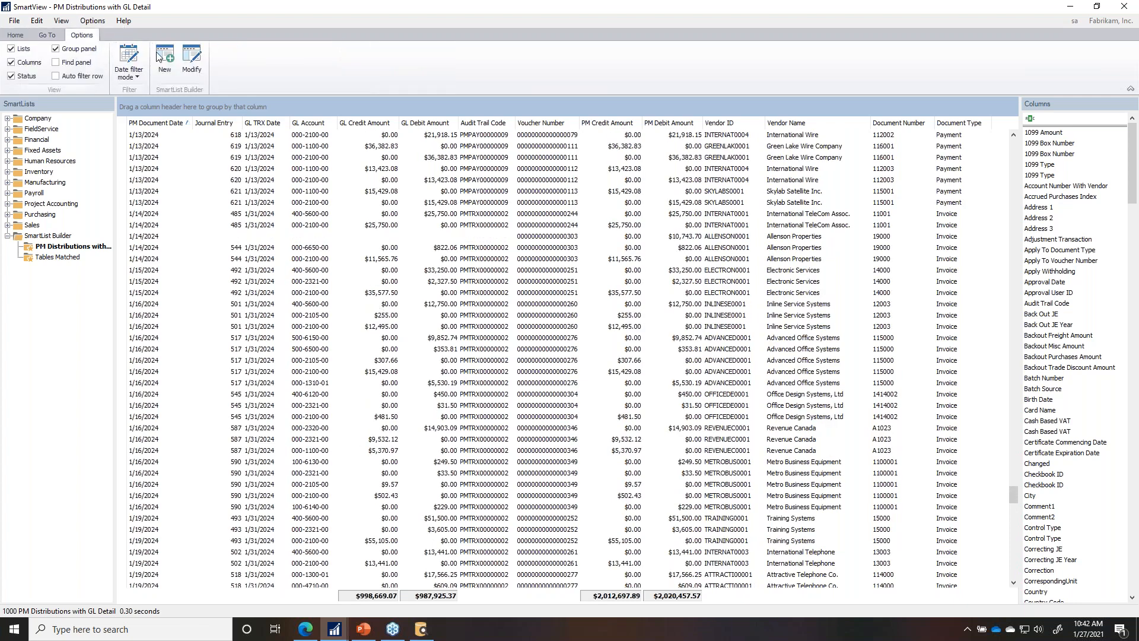
Step: Start a new SmartList restriction on PM Document Date from the PM Transaction WORK File table
click(192, 62)
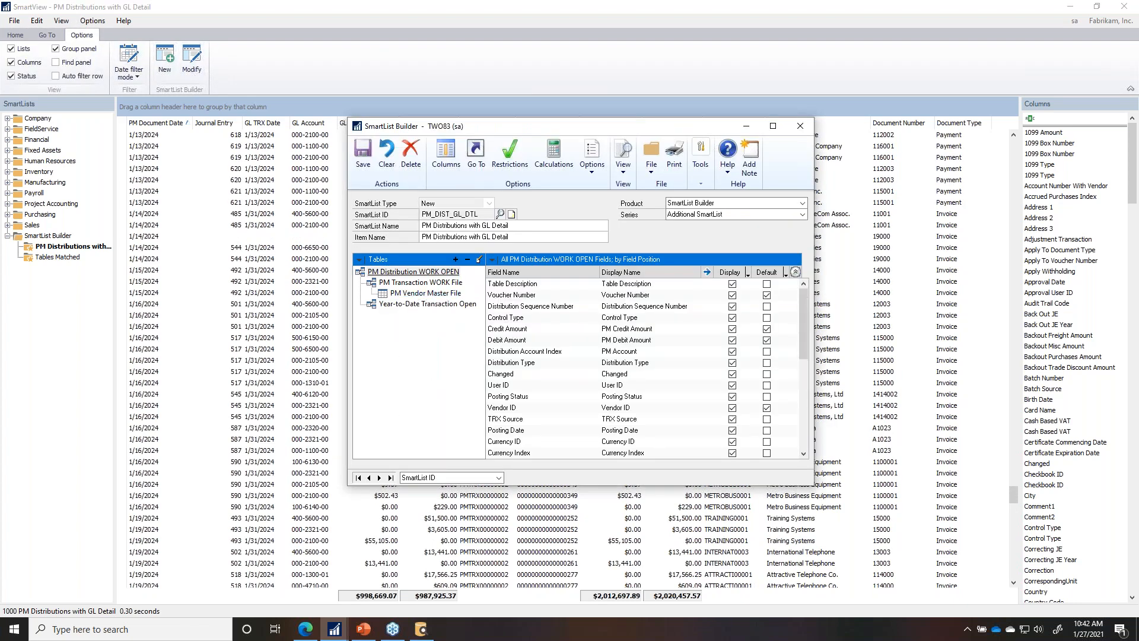
click(497, 164)
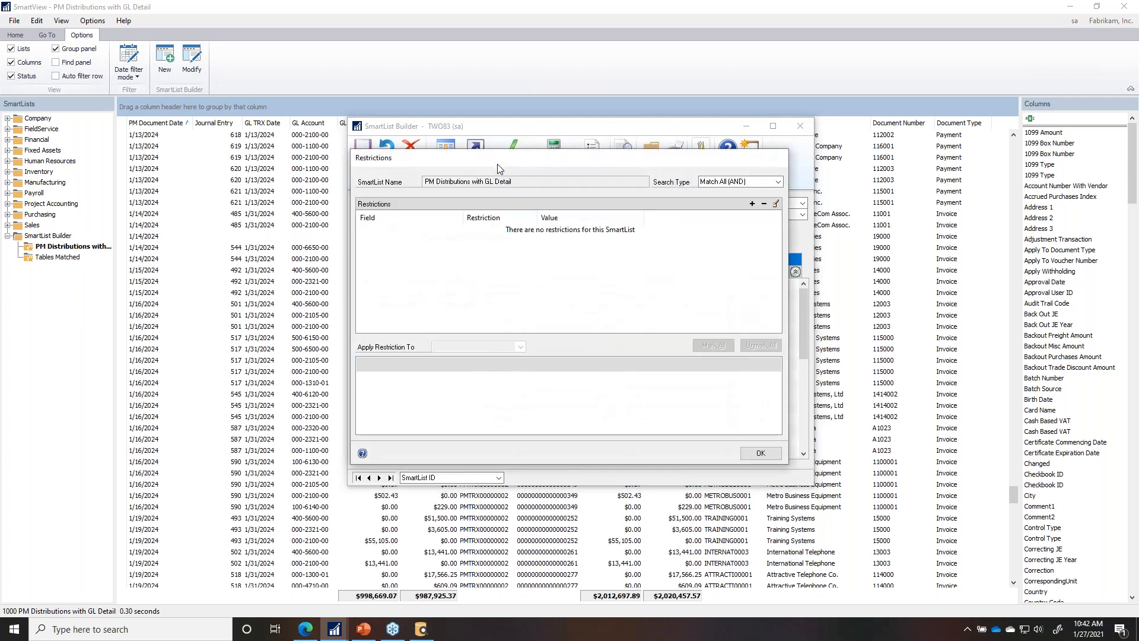
click(751, 205)
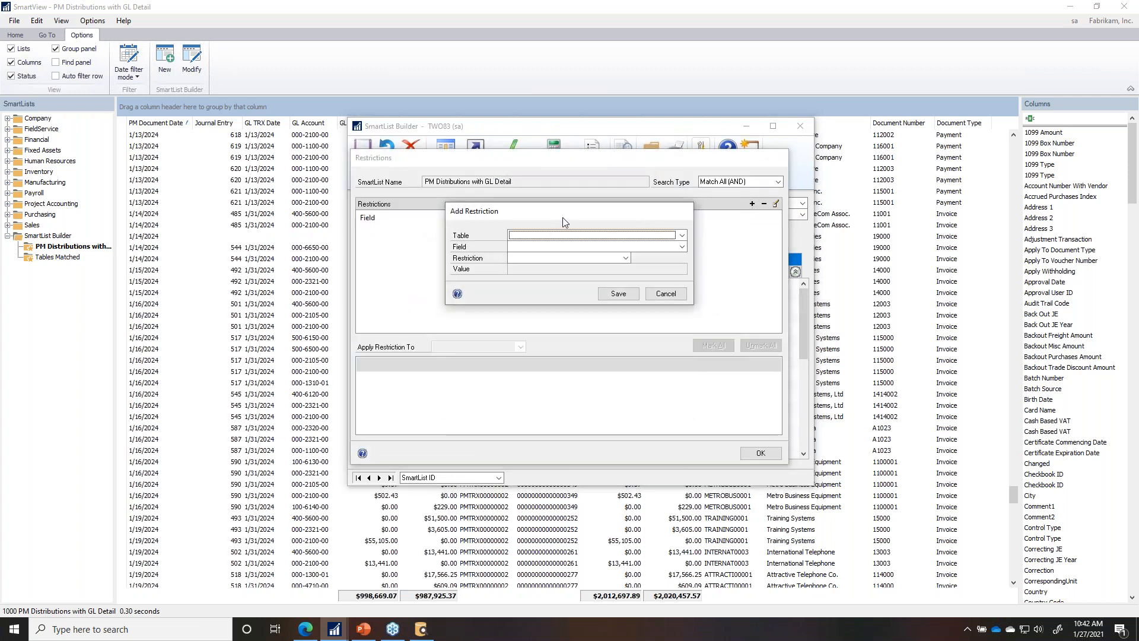
click(535, 236)
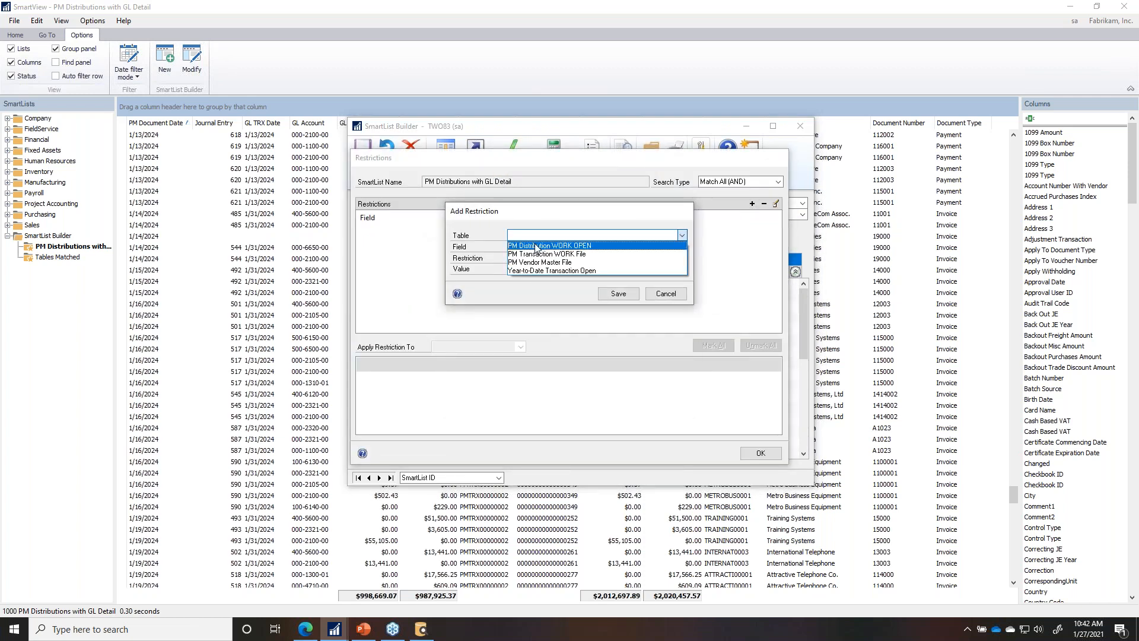
click(536, 247)
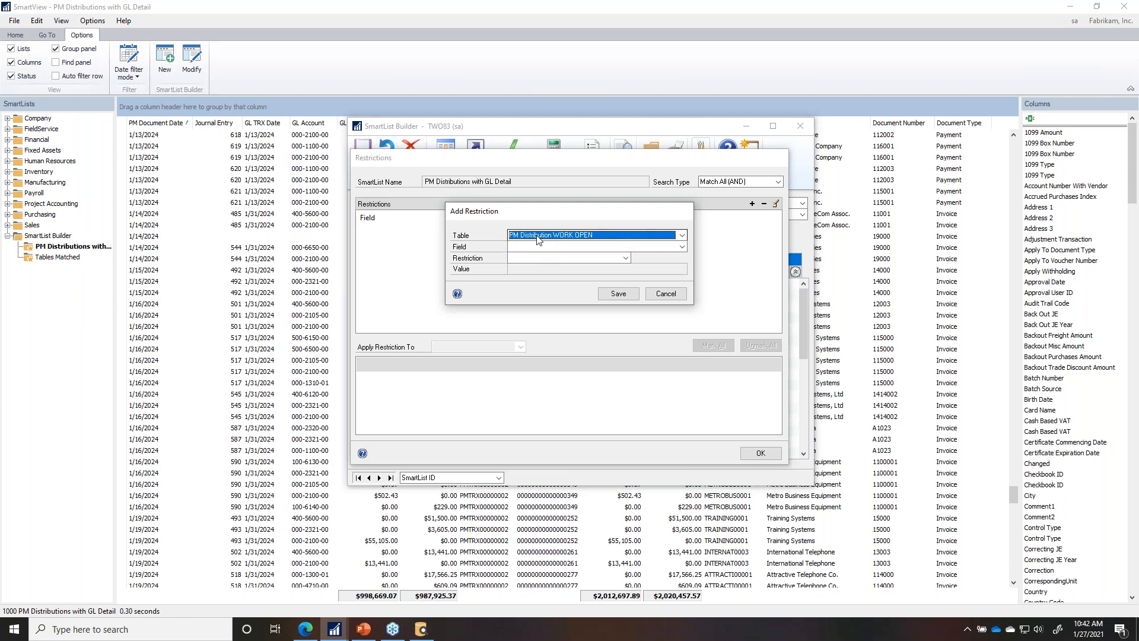
click(535, 235)
click(538, 259)
click(528, 248)
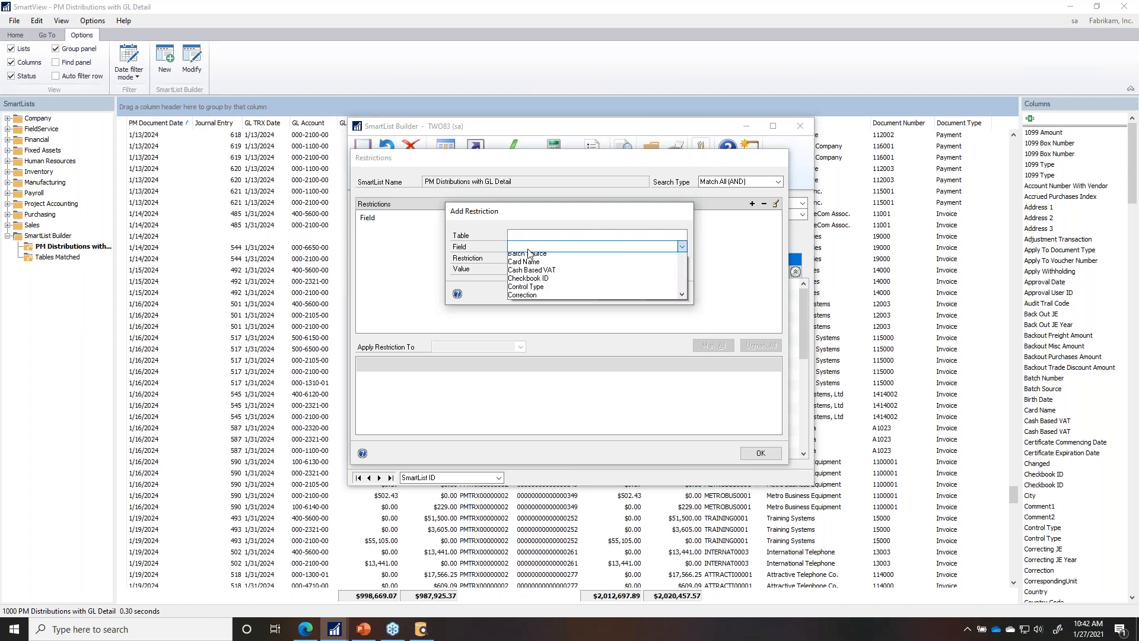
key(d)
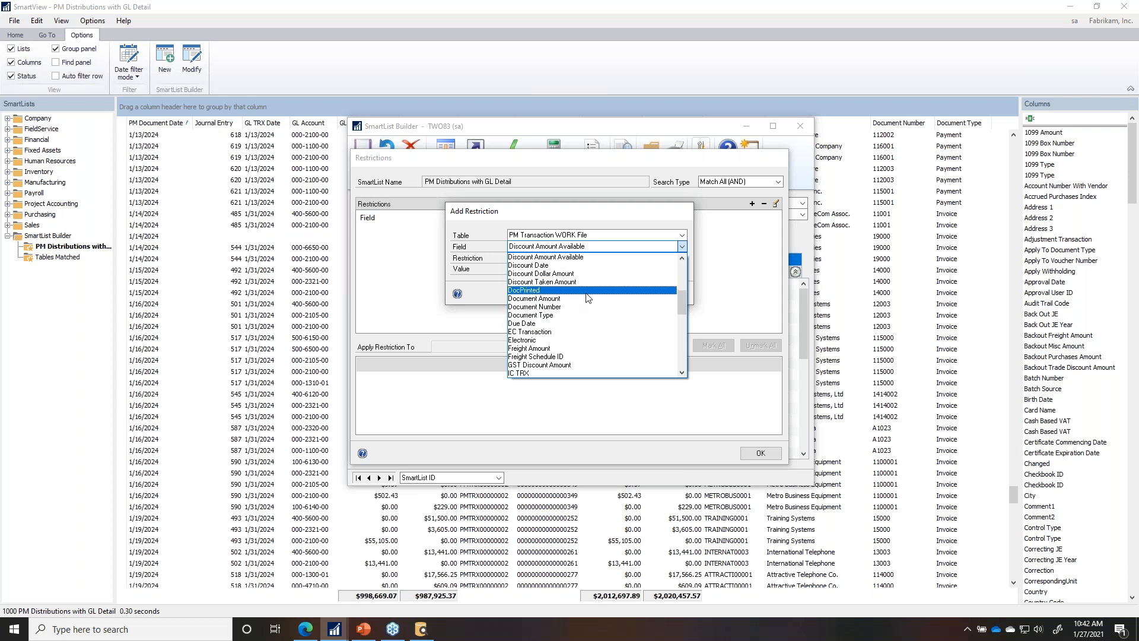
click(682, 353)
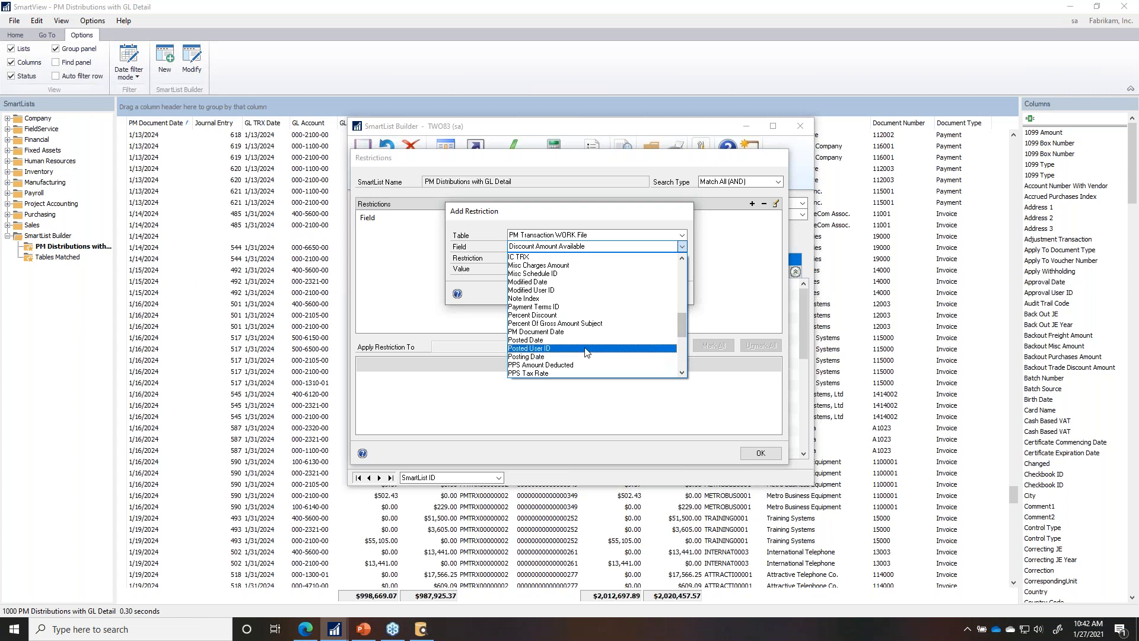
click(557, 334)
Step: Set the restriction to PM Document Date is greater than 1/15/2024 and save it
click(522, 258)
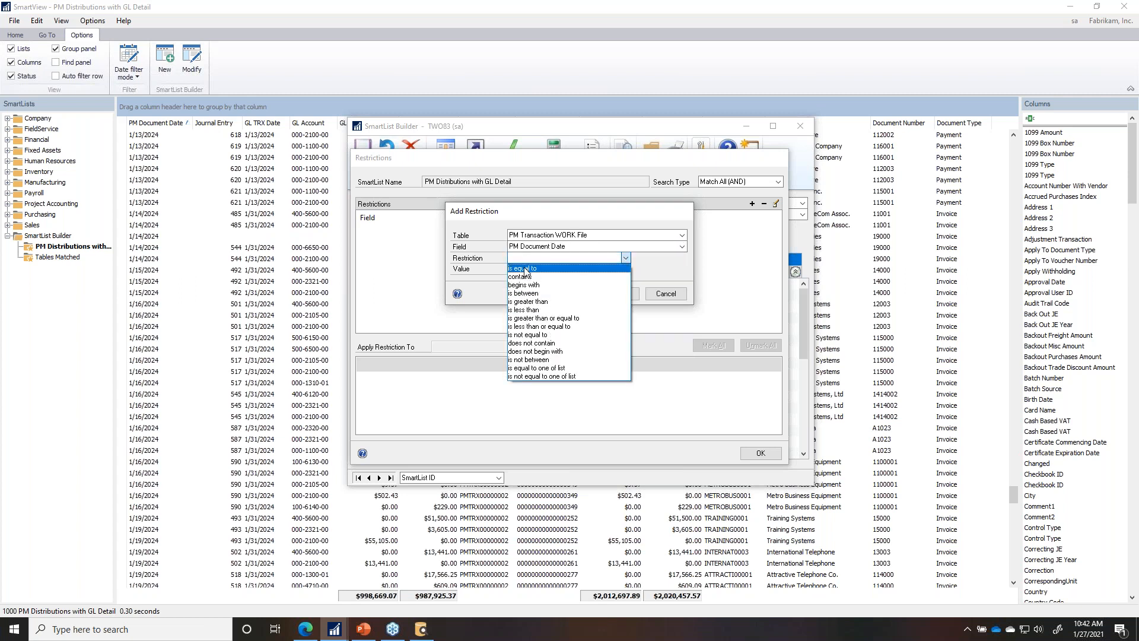
click(545, 318)
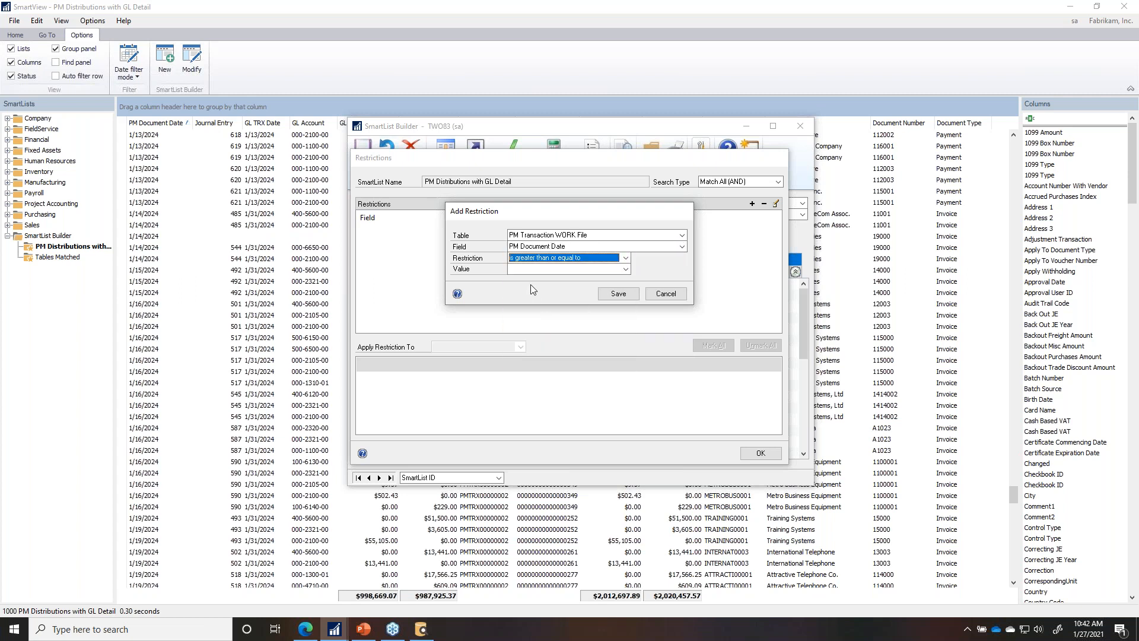
click(536, 257)
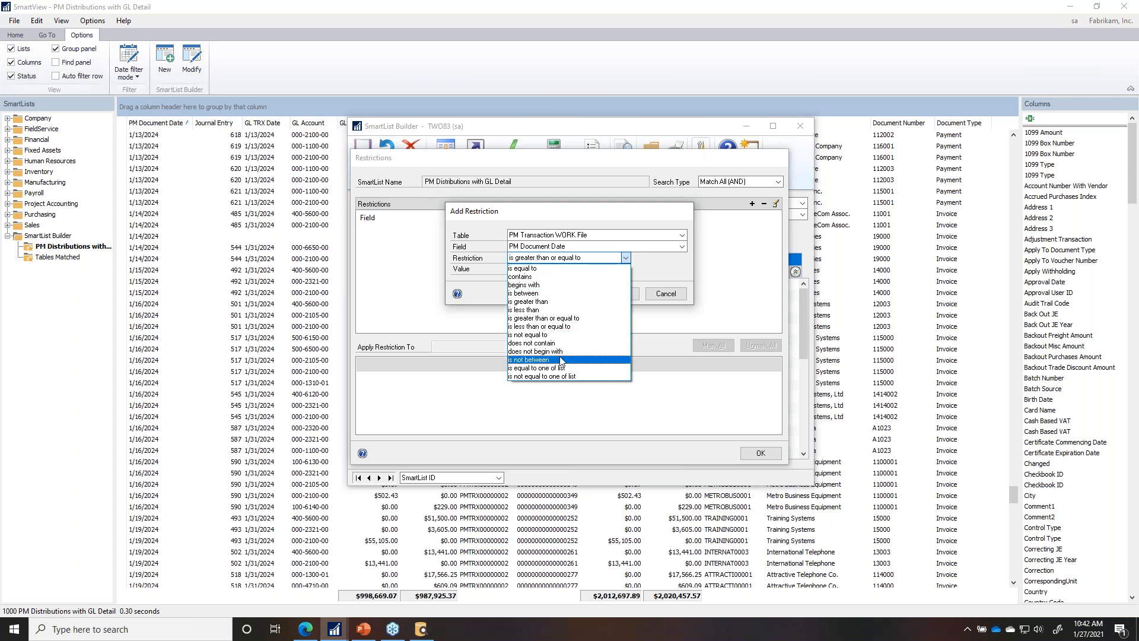
click(528, 302)
click(533, 270)
click(532, 279)
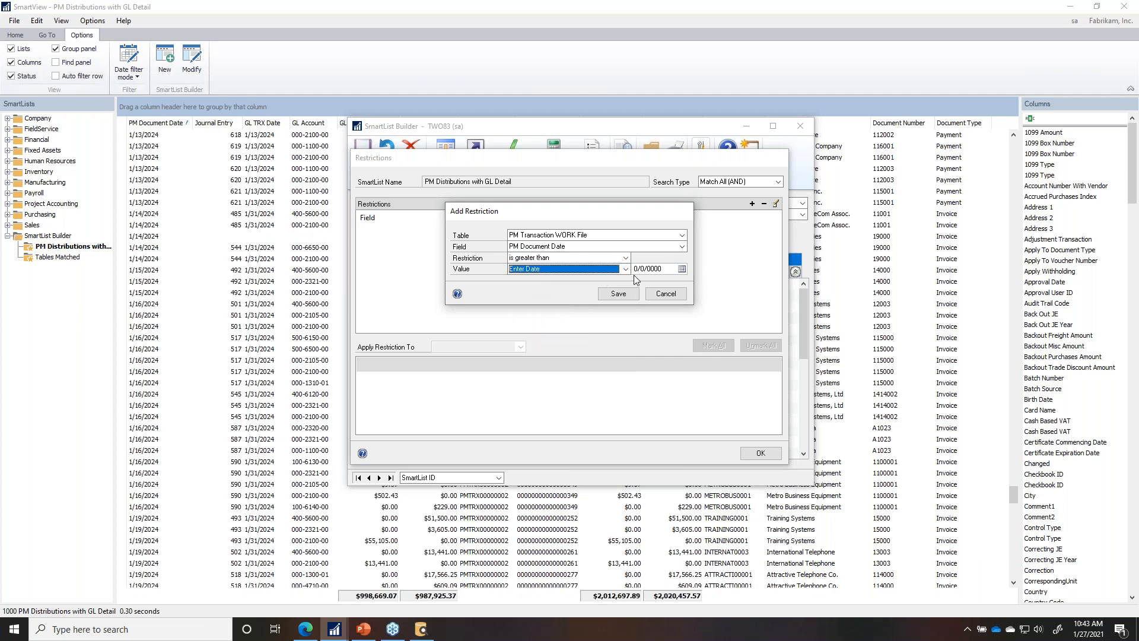
click(610, 270)
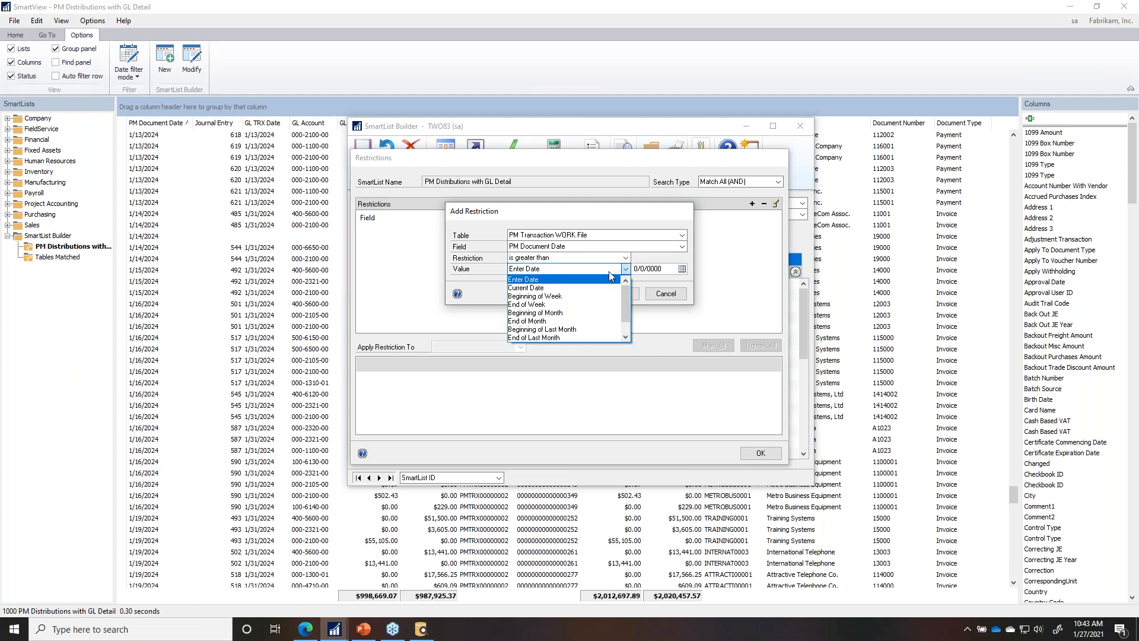
click(650, 270)
click(682, 269)
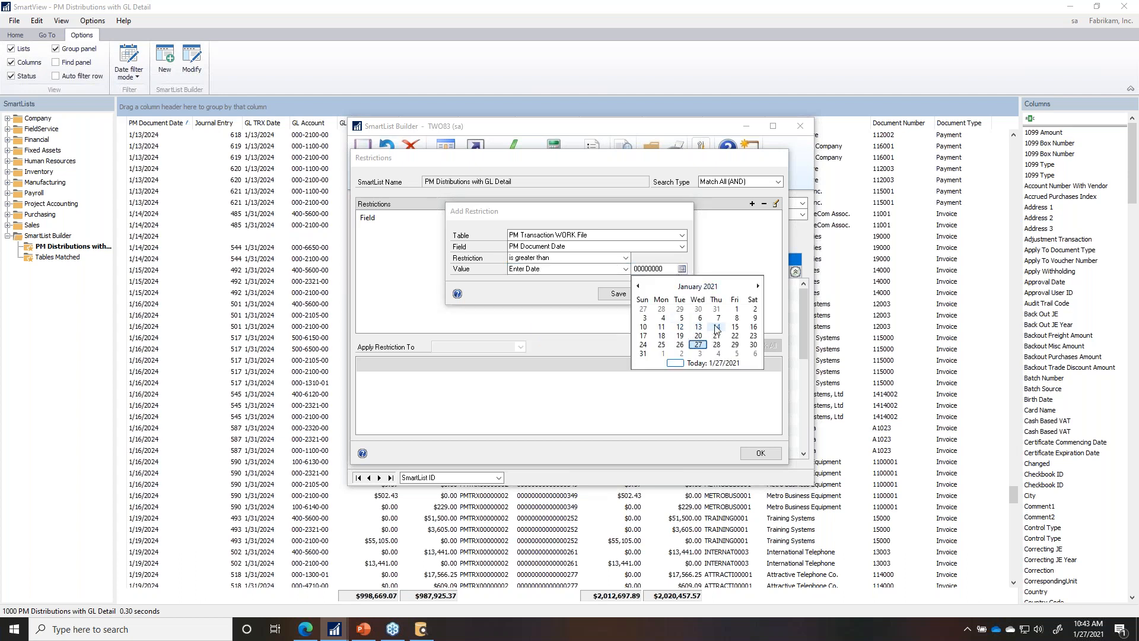
click(734, 326)
click(668, 270)
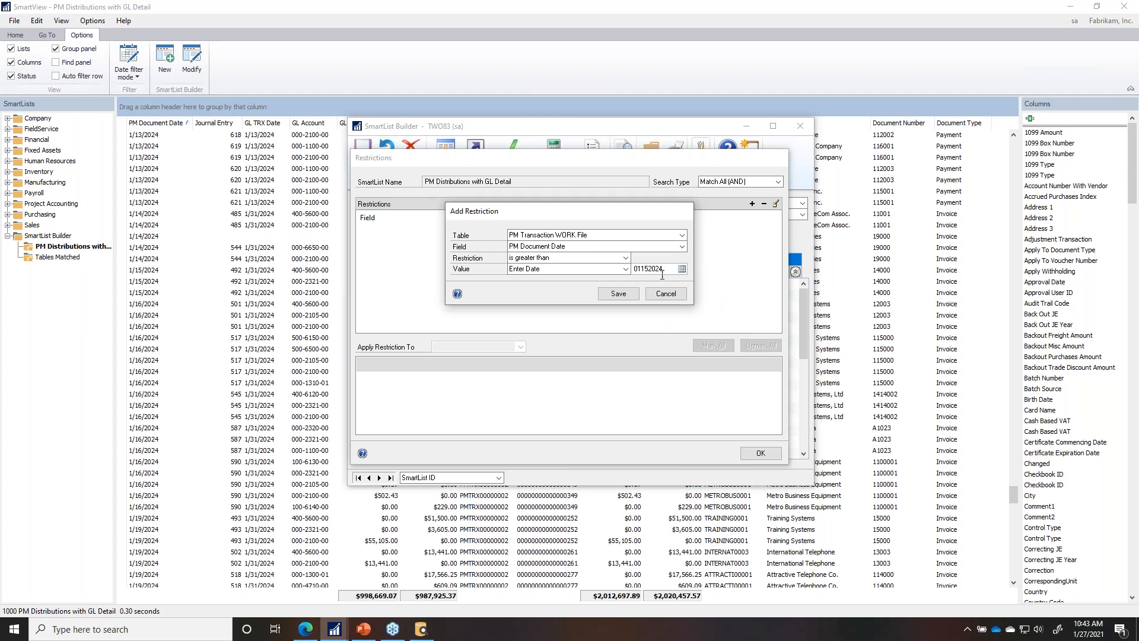
click(613, 294)
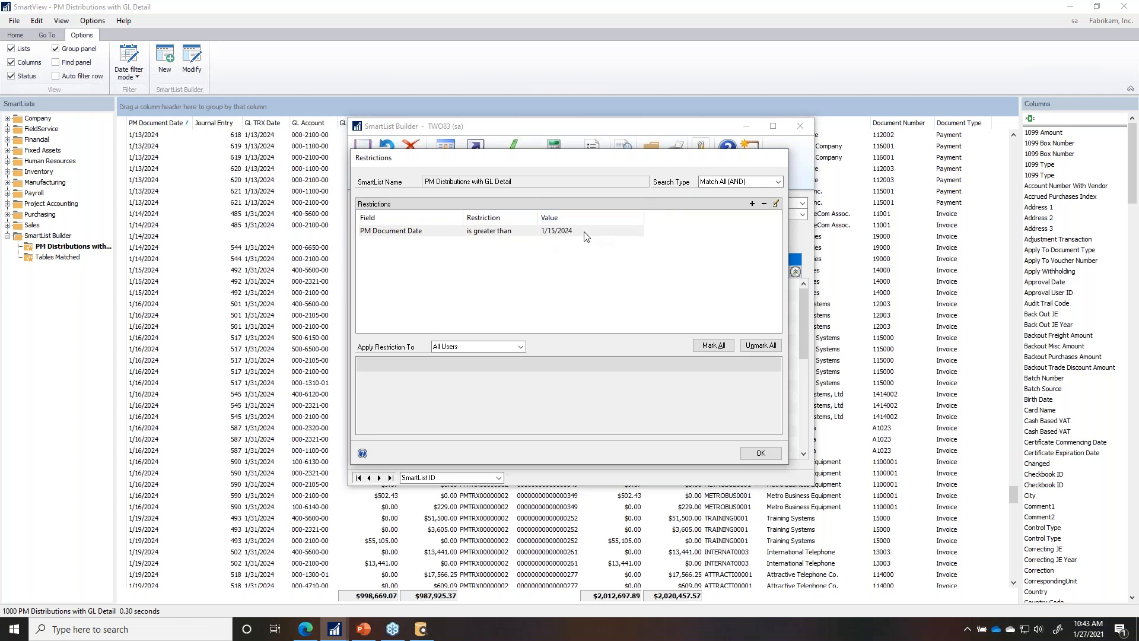
Step: Keep the restriction for all users with Match All (AND), and apply it to the list
click(497, 350)
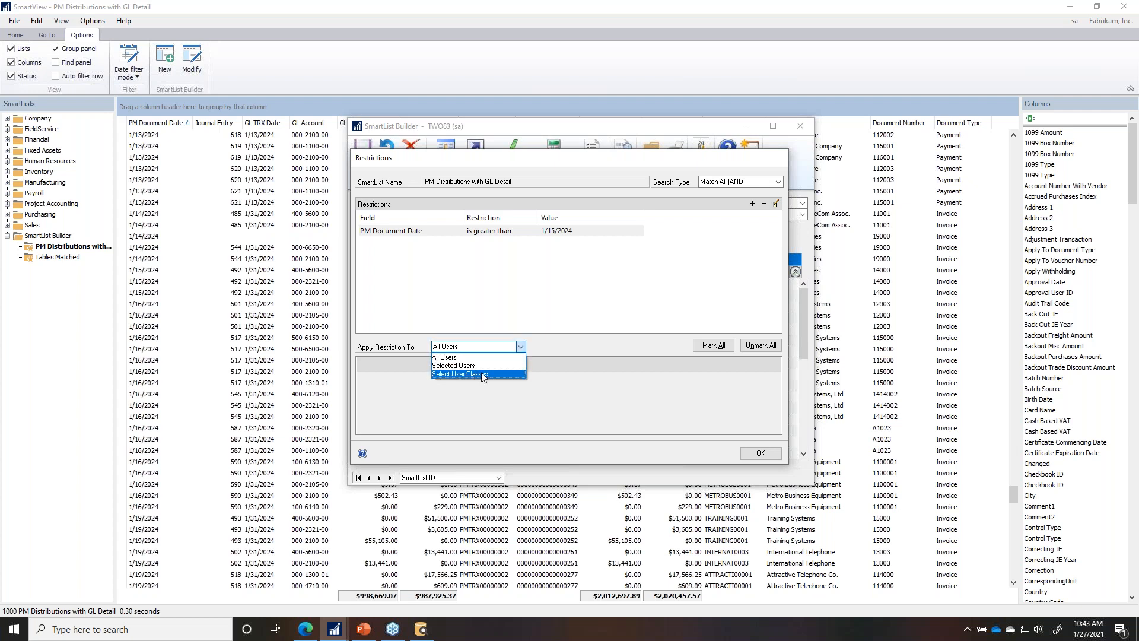
click(539, 346)
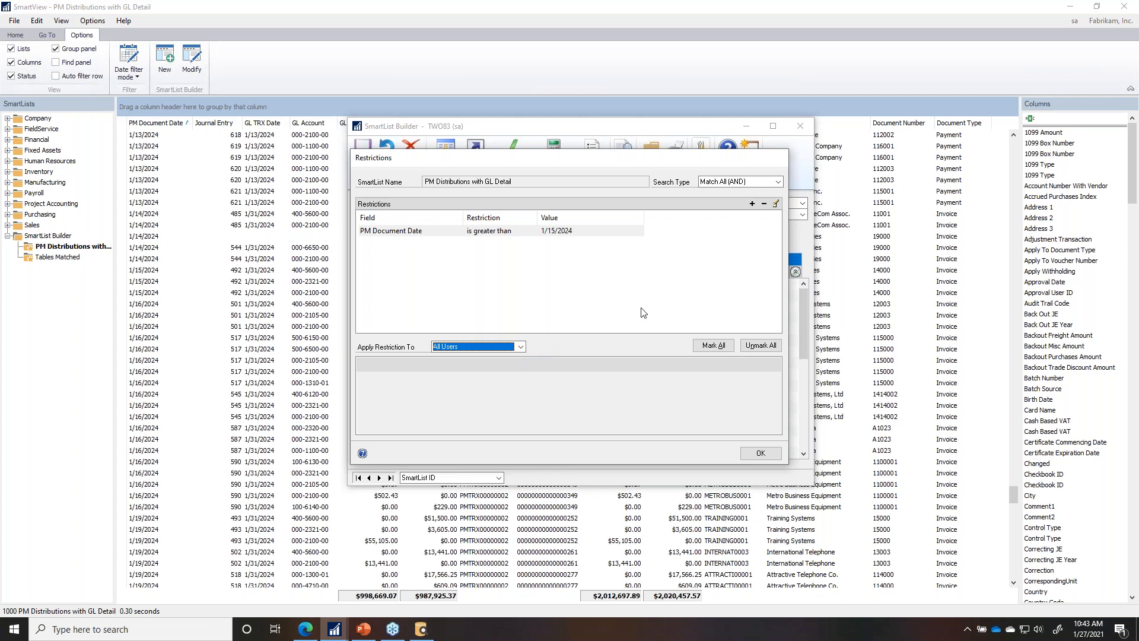
click(747, 183)
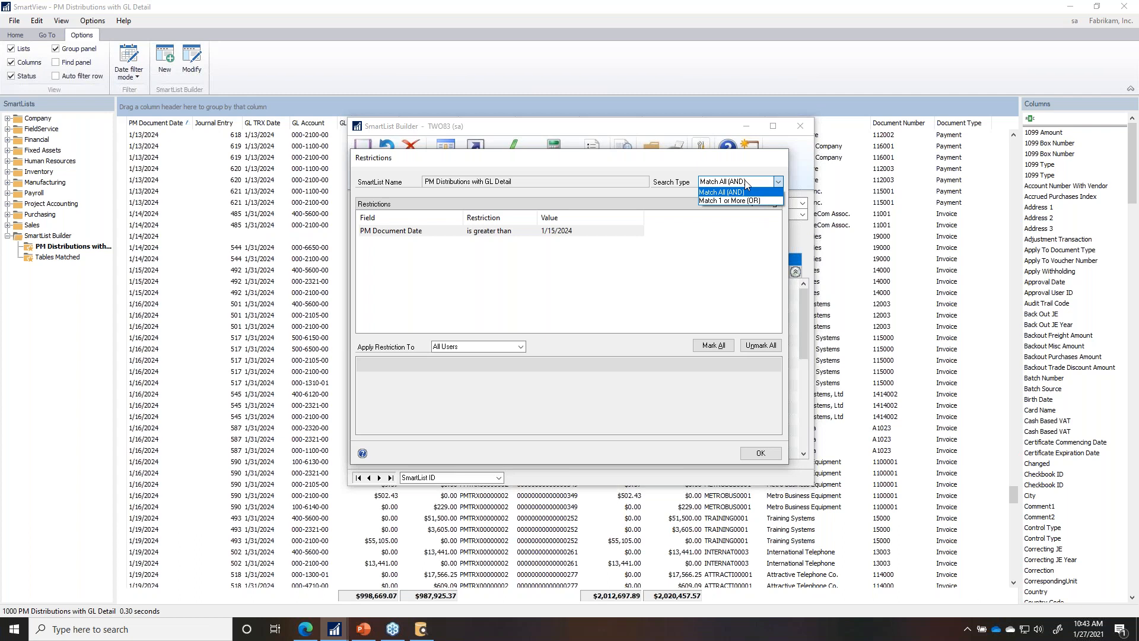
click(746, 183)
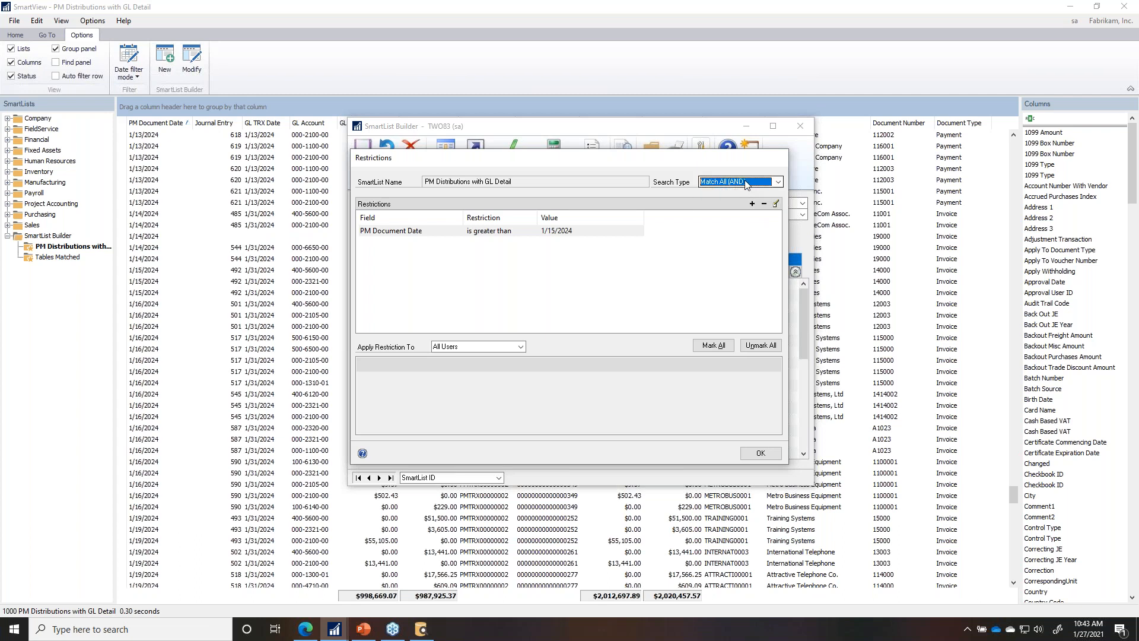
click(760, 453)
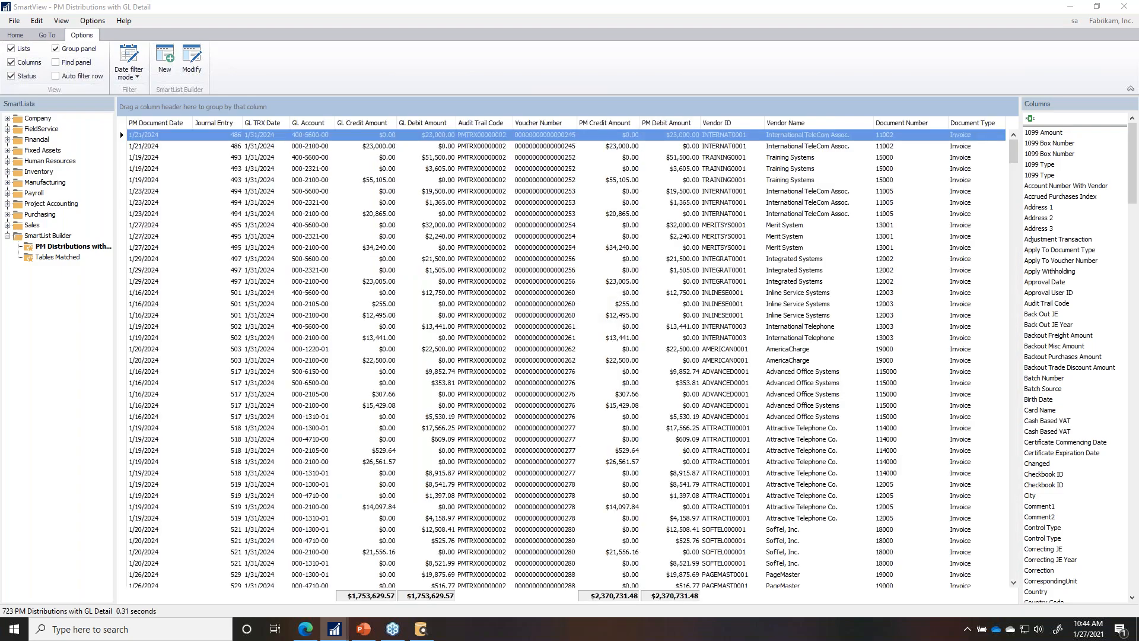
Step: Sort the 723 restricted records by PM Document Date and scroll to confirm dates start 1/16/2024
click(157, 123)
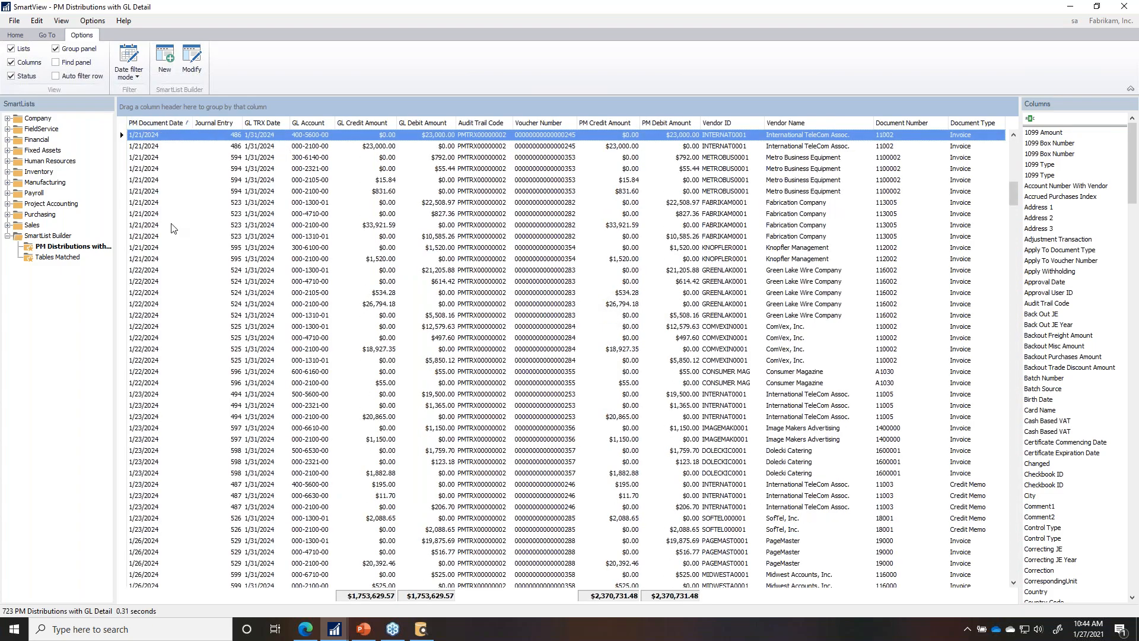
scroll(176, 229, down, 1)
scroll(183, 203, up, 15)
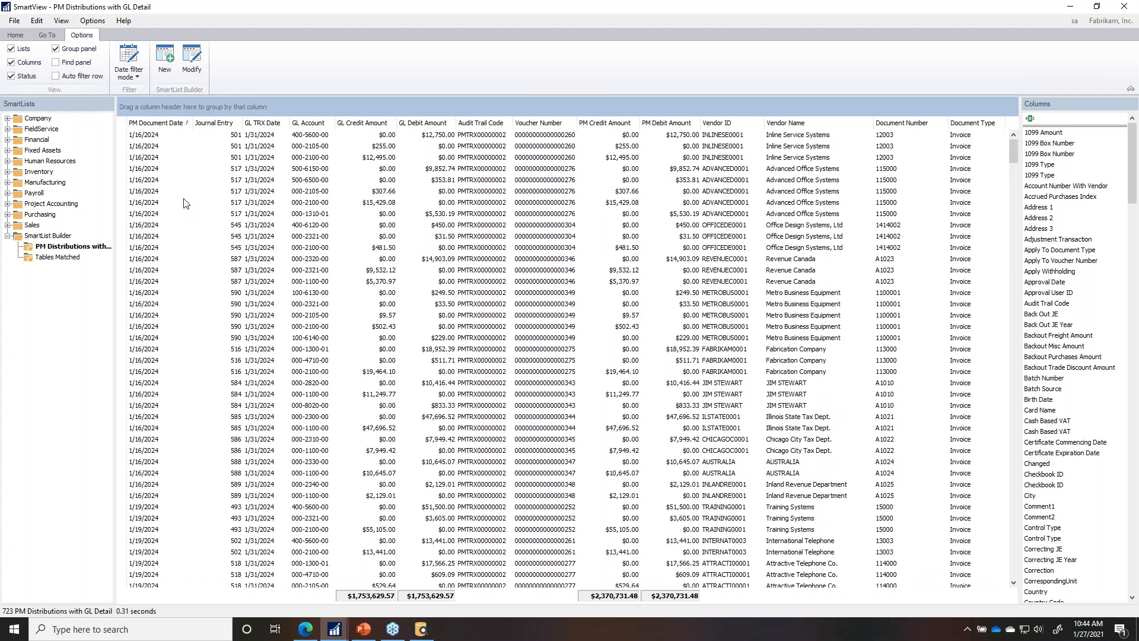
scroll(182, 202, down, 13)
scroll(176, 324, down, 20)
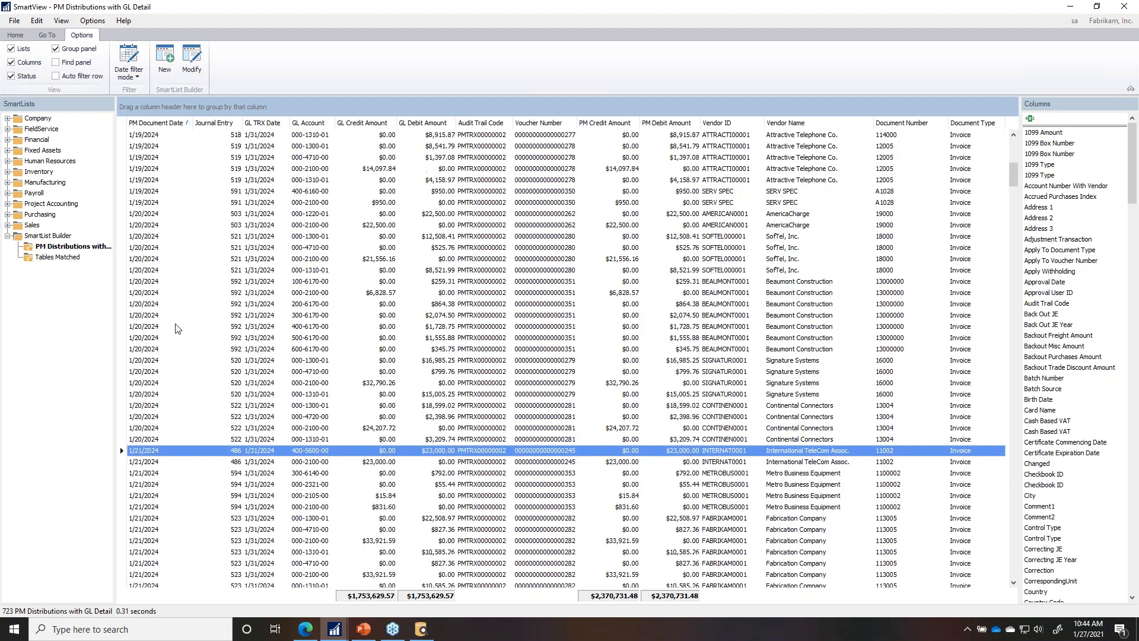
scroll(165, 365, down, 6)
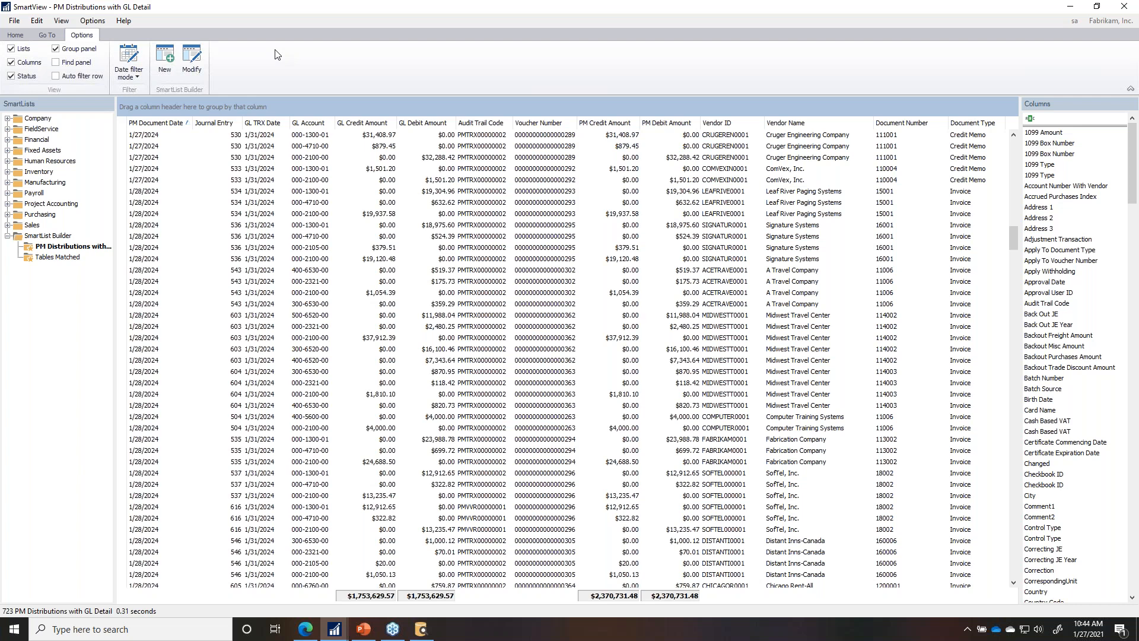
click(17, 36)
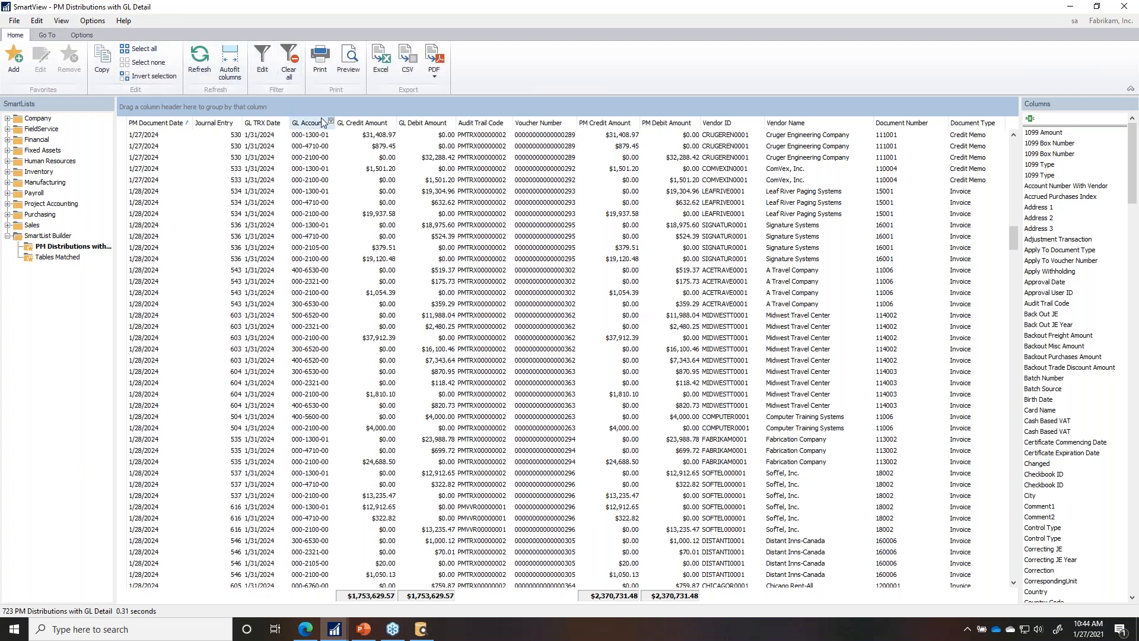
Step: Open the list's SmartList Builder definition and set up a Duplicate with type Excel Report
click(83, 35)
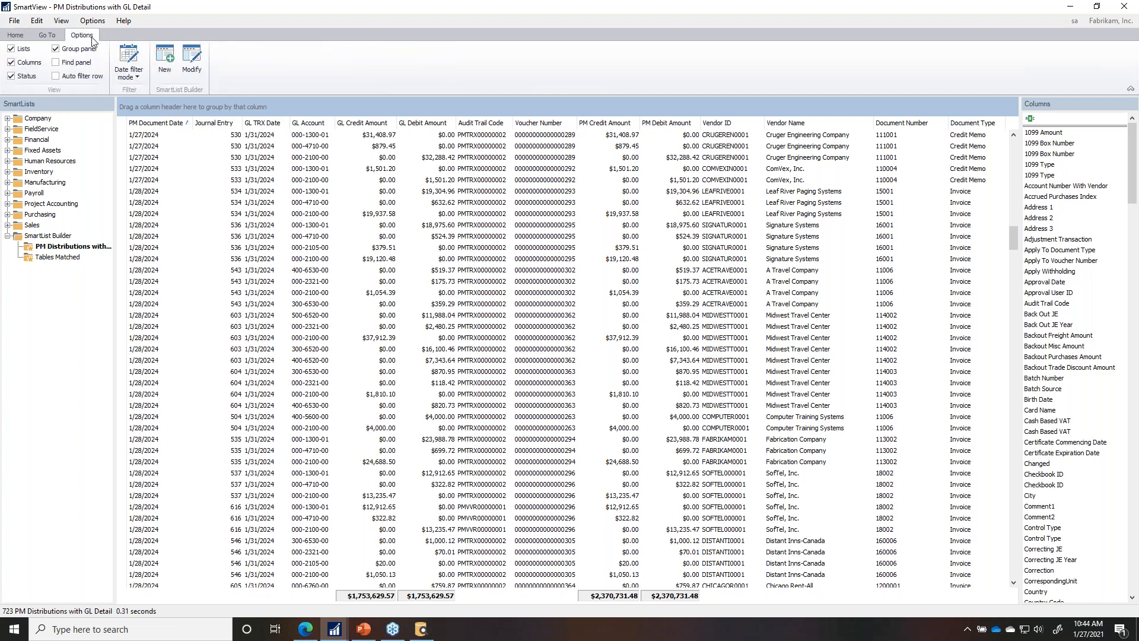
click(190, 66)
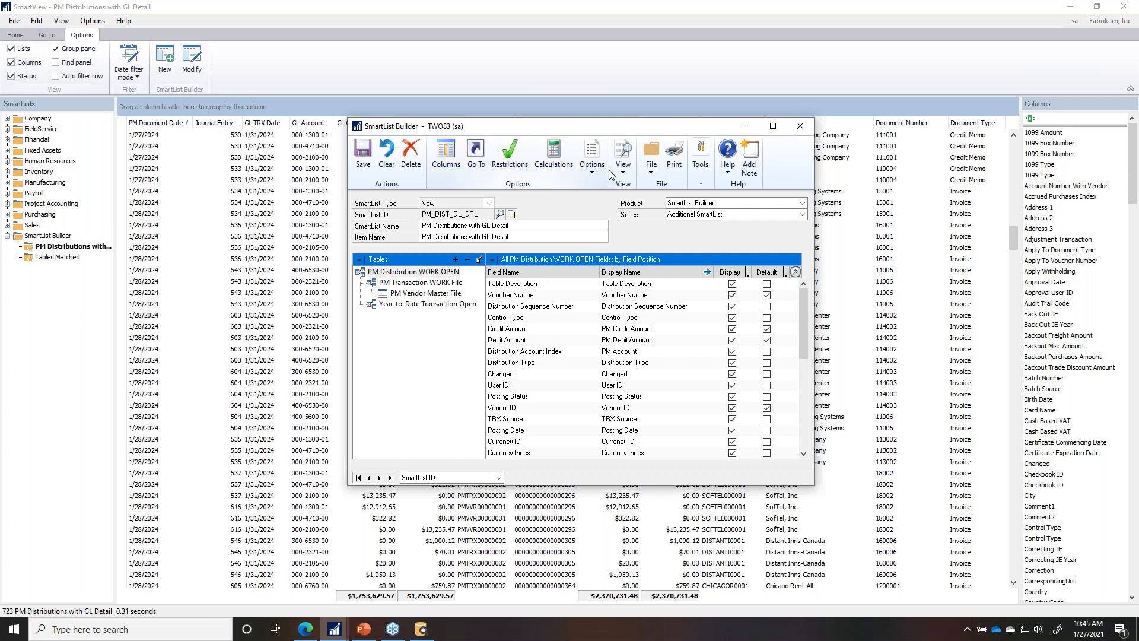
click(591, 177)
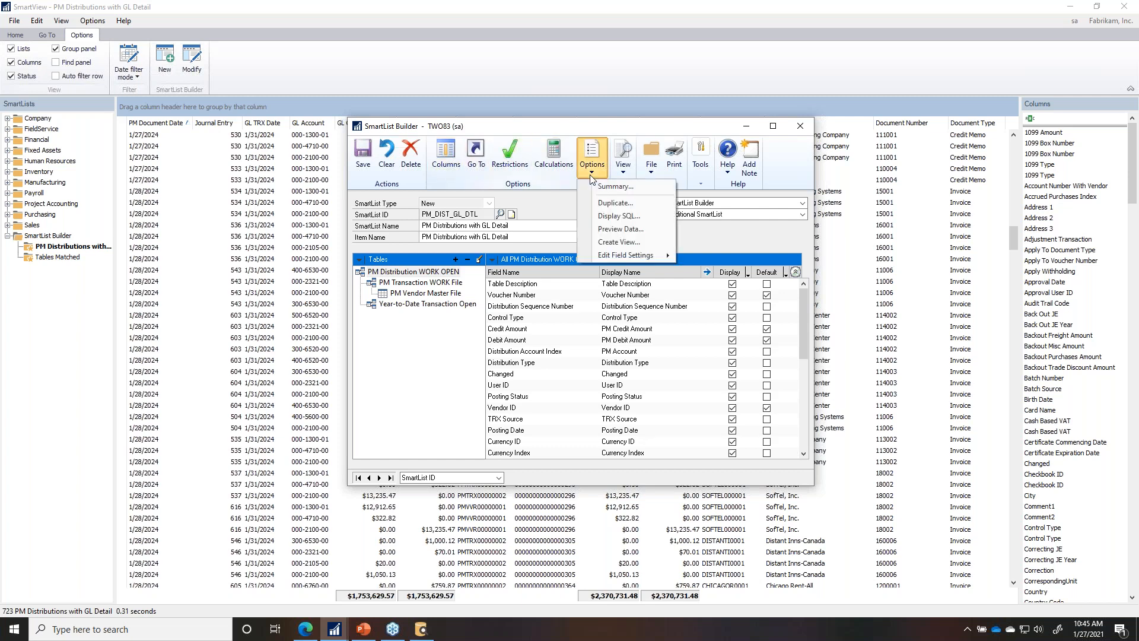
click(603, 204)
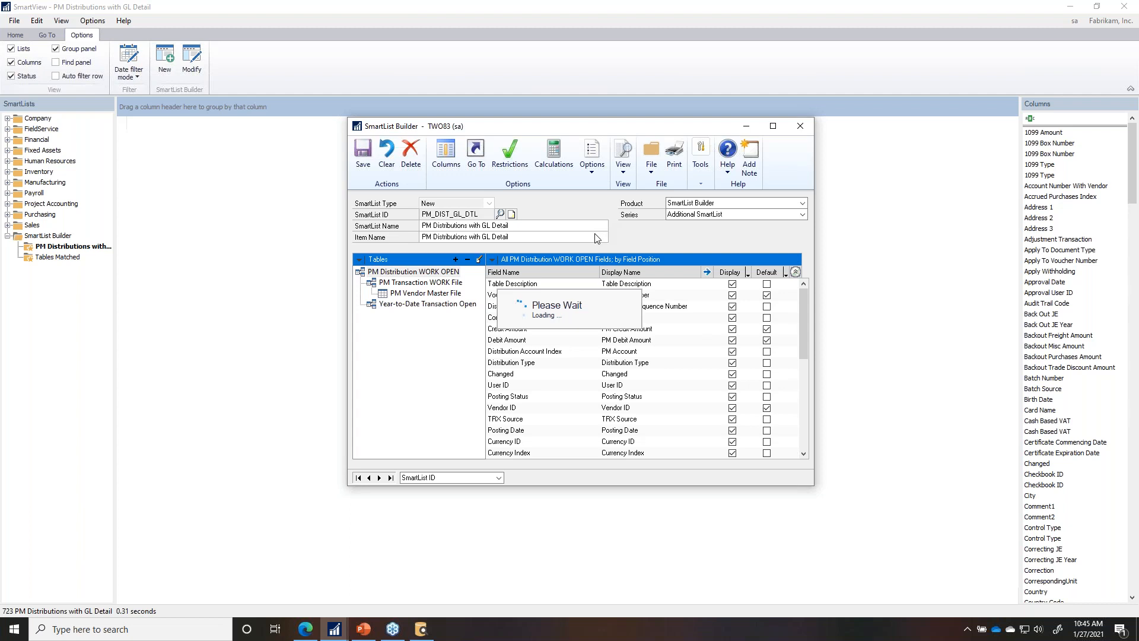
click(527, 314)
click(522, 332)
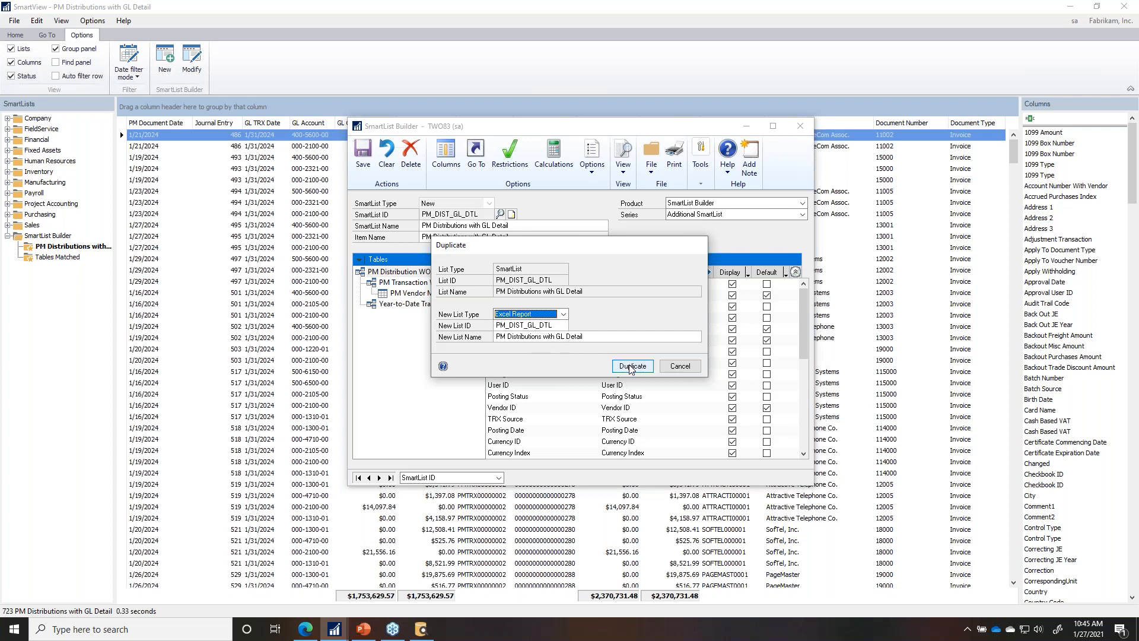
Step: Create the PM_DIST_GL_DTL Excel report copy with Report Type List and view name erbPMDistributionswithGLDetail
click(631, 366)
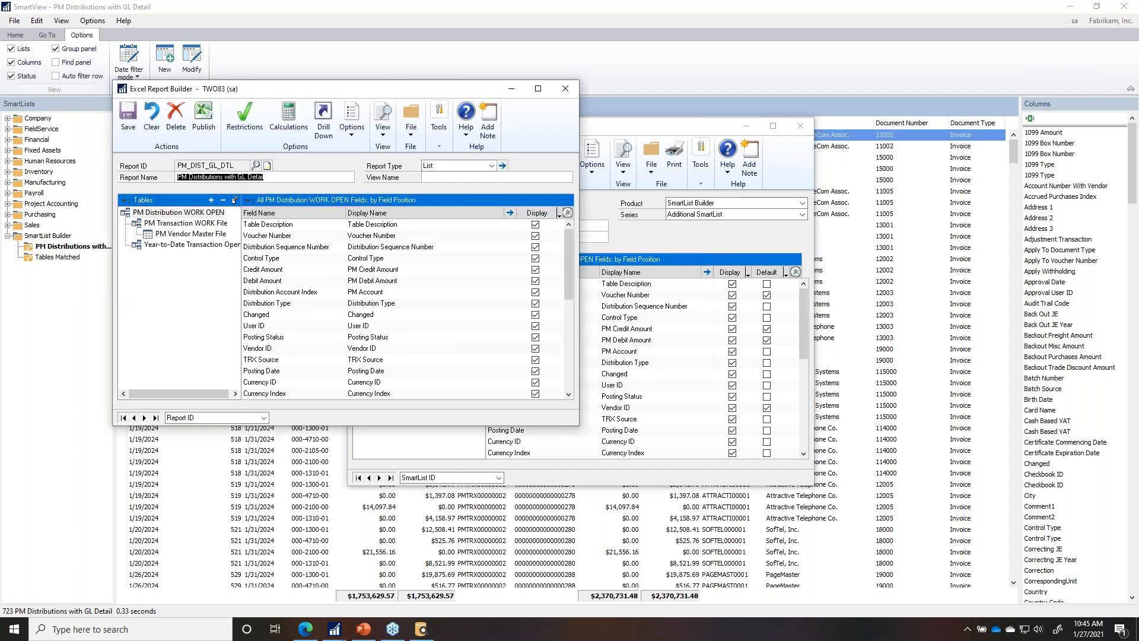
drag(653, 126, 900, 87)
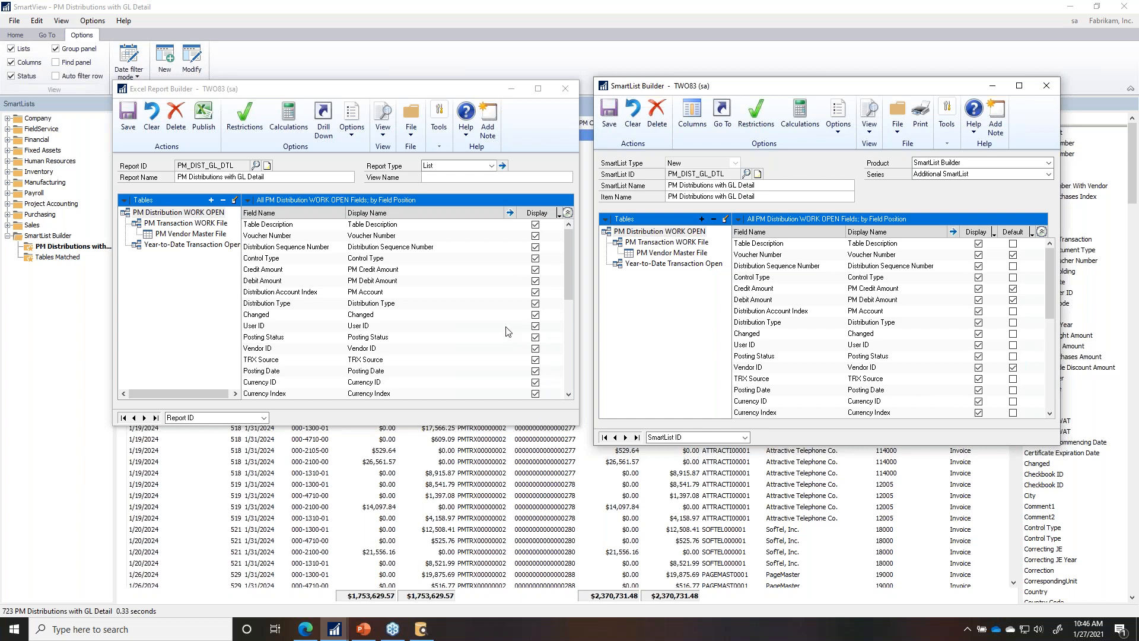
click(492, 167)
click(518, 179)
click(516, 177)
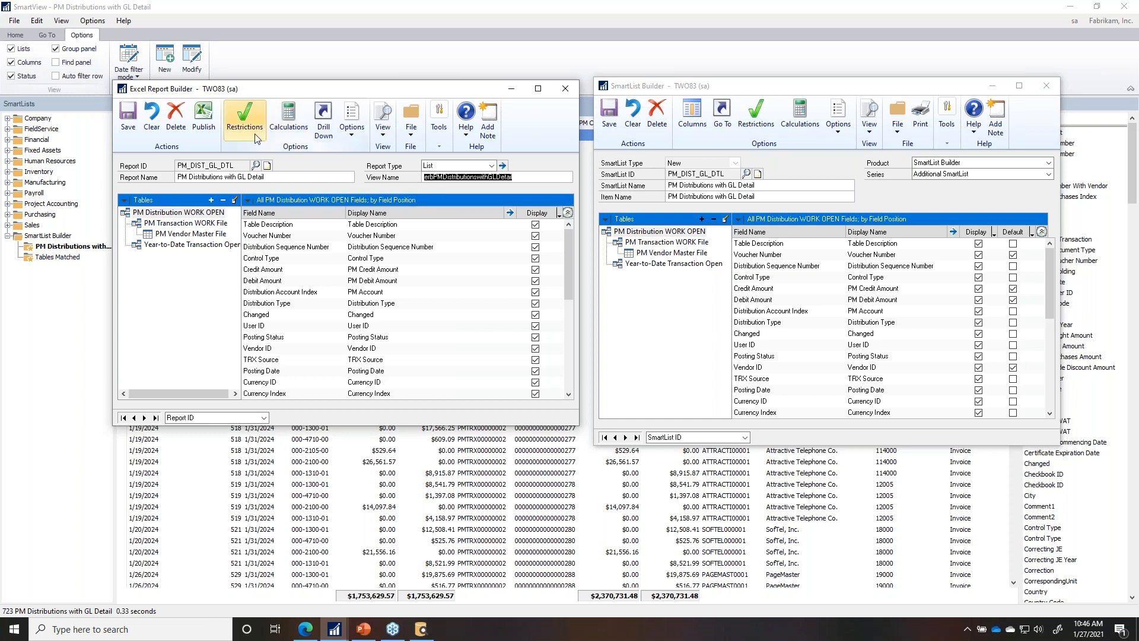
Step: After the duplicate-name warning, keep only Table Description, Voucher Number and Distribution Sequence Number from PM Distribution WORK OPEN
click(206, 117)
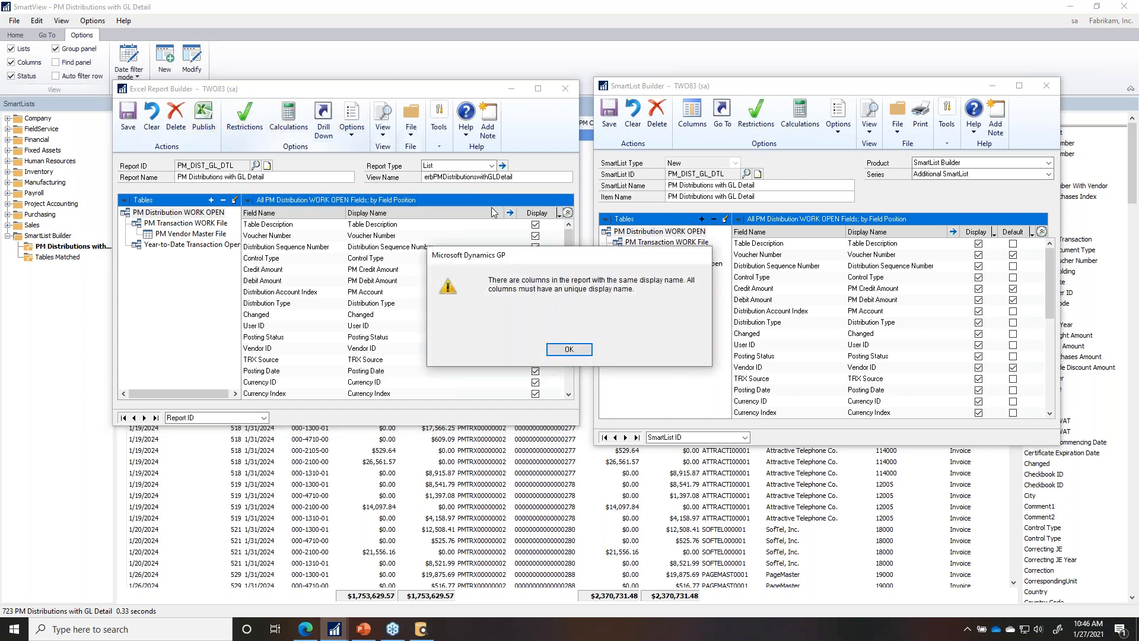
click(569, 349)
click(558, 214)
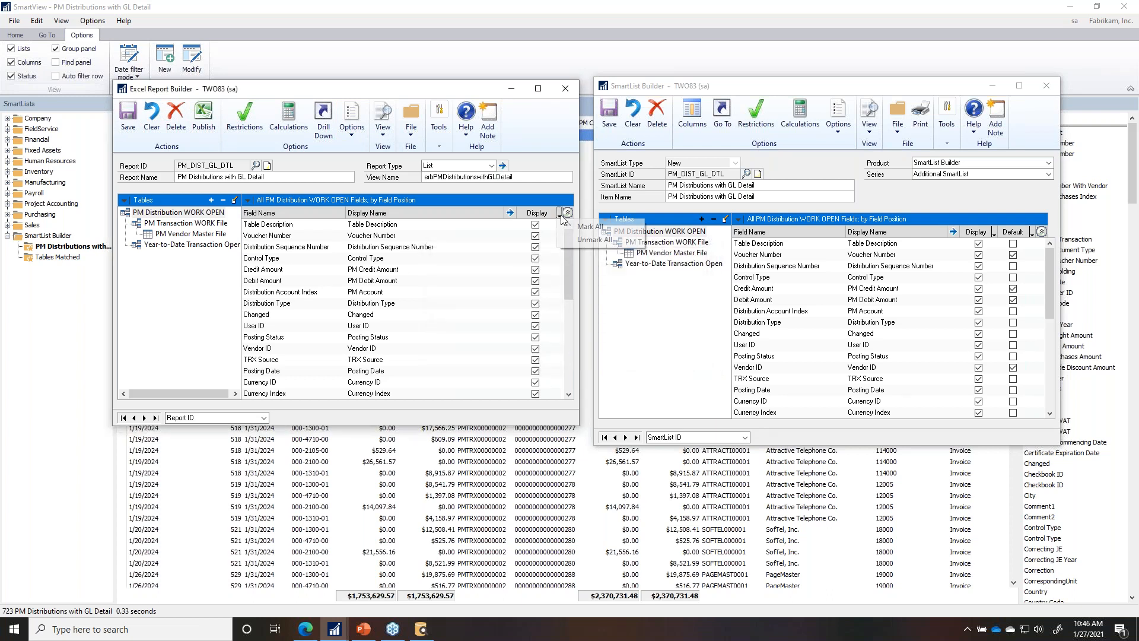
click(579, 240)
click(535, 224)
click(536, 236)
click(535, 246)
Step: Unmark all PM Transaction WORK File fields and keep only Vendor Name from PM Vendor Master File
click(185, 223)
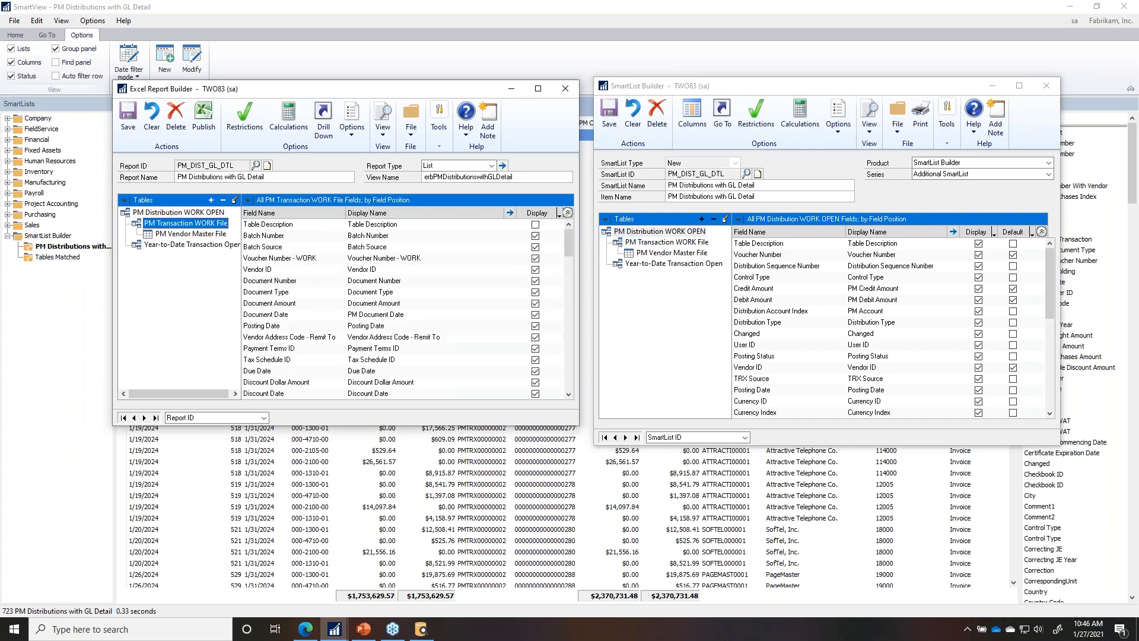
click(561, 217)
click(581, 240)
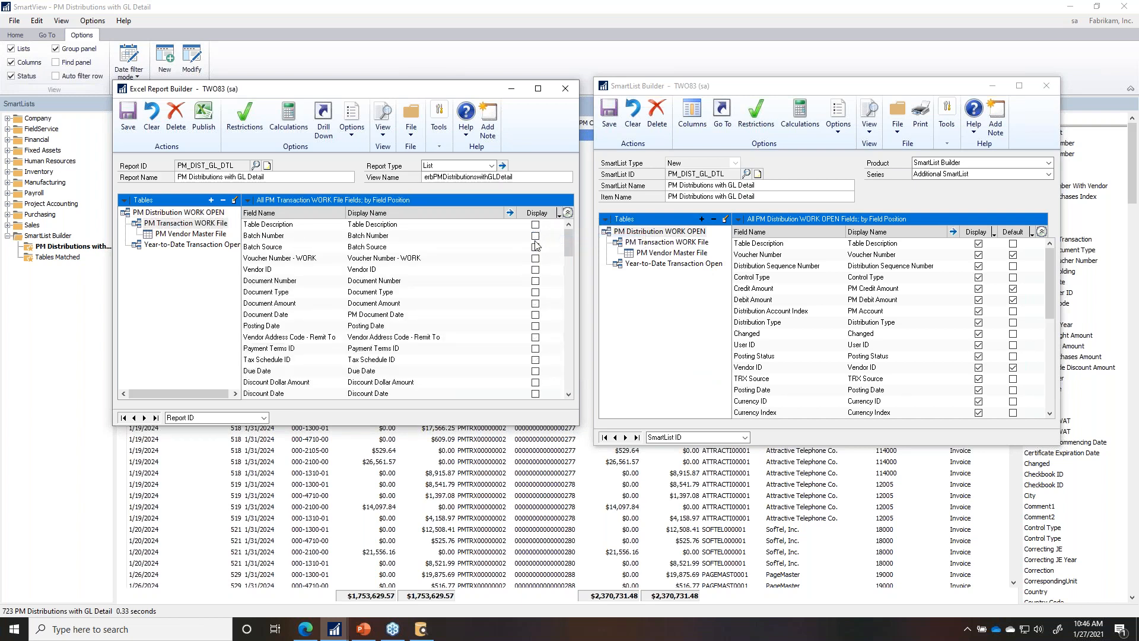
click(191, 233)
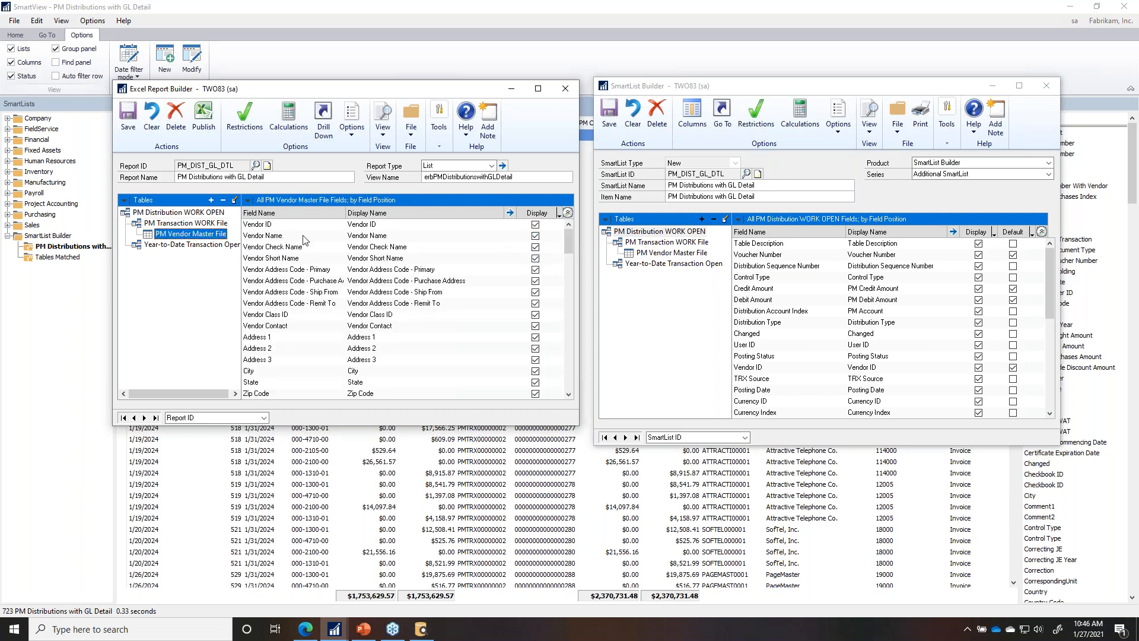
click(559, 215)
click(582, 241)
click(535, 236)
Step: Keep only TRX Source and Account Index from Year-to-Date Transaction Open, then publish again
click(158, 245)
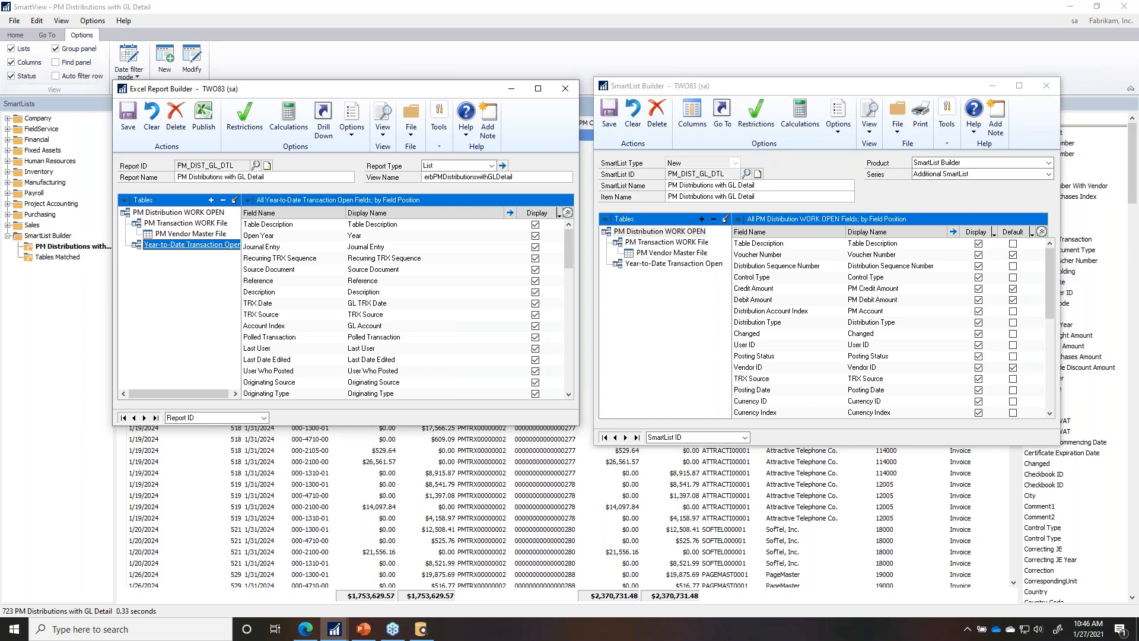
click(559, 216)
click(574, 241)
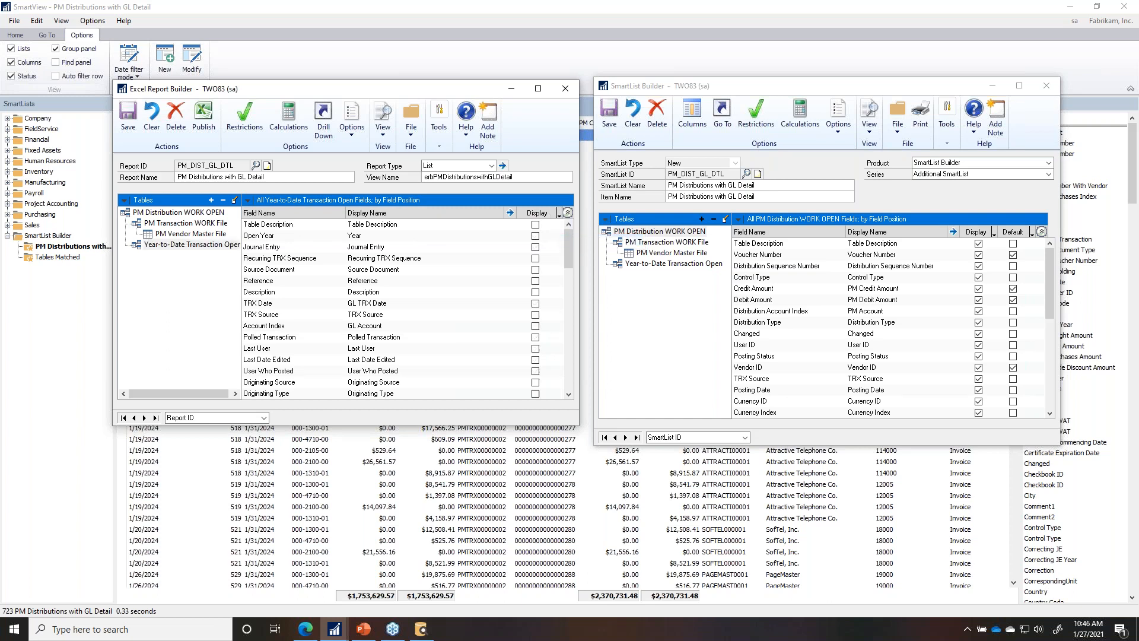
click(535, 314)
click(535, 326)
click(214, 127)
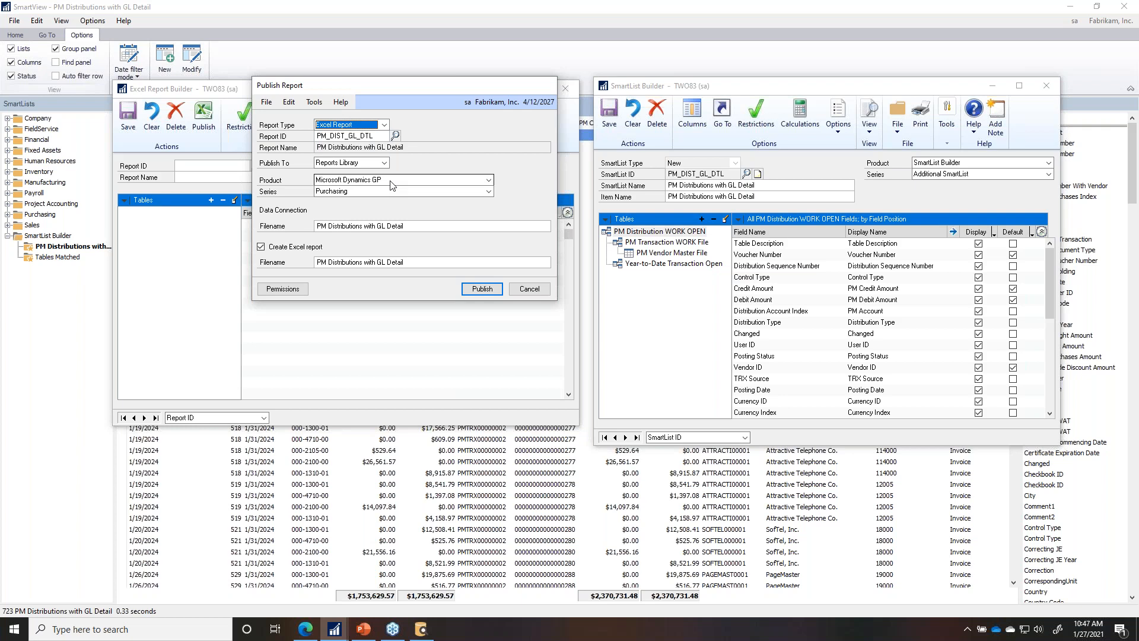
Step: Publish the report to file, saving both the data connection and Excel report on the Desktop
click(384, 163)
click(369, 190)
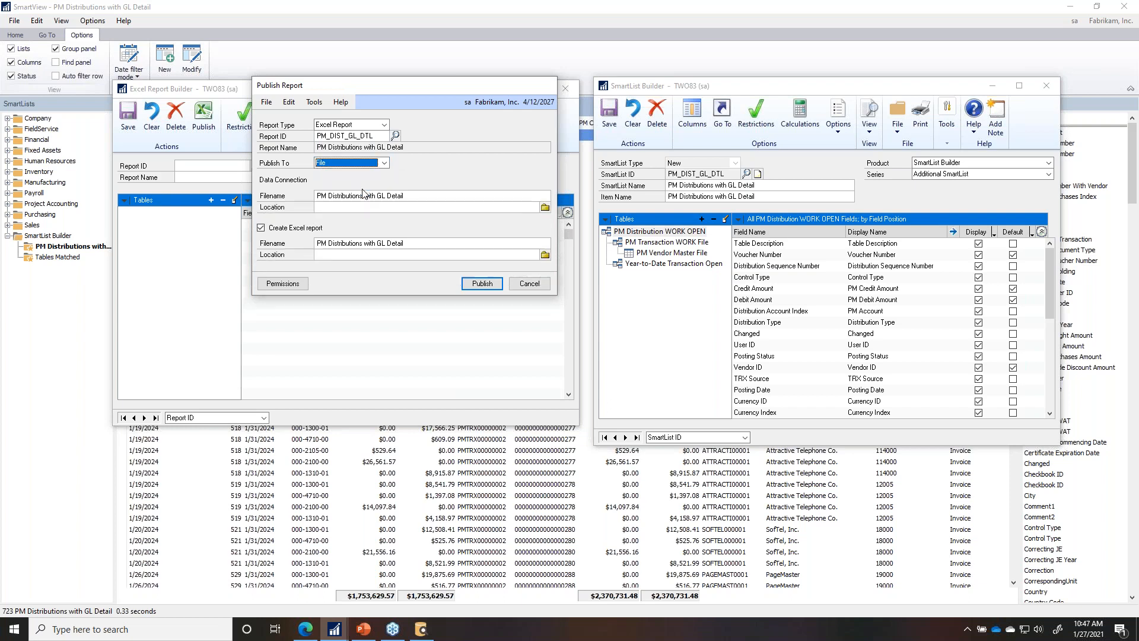
click(545, 208)
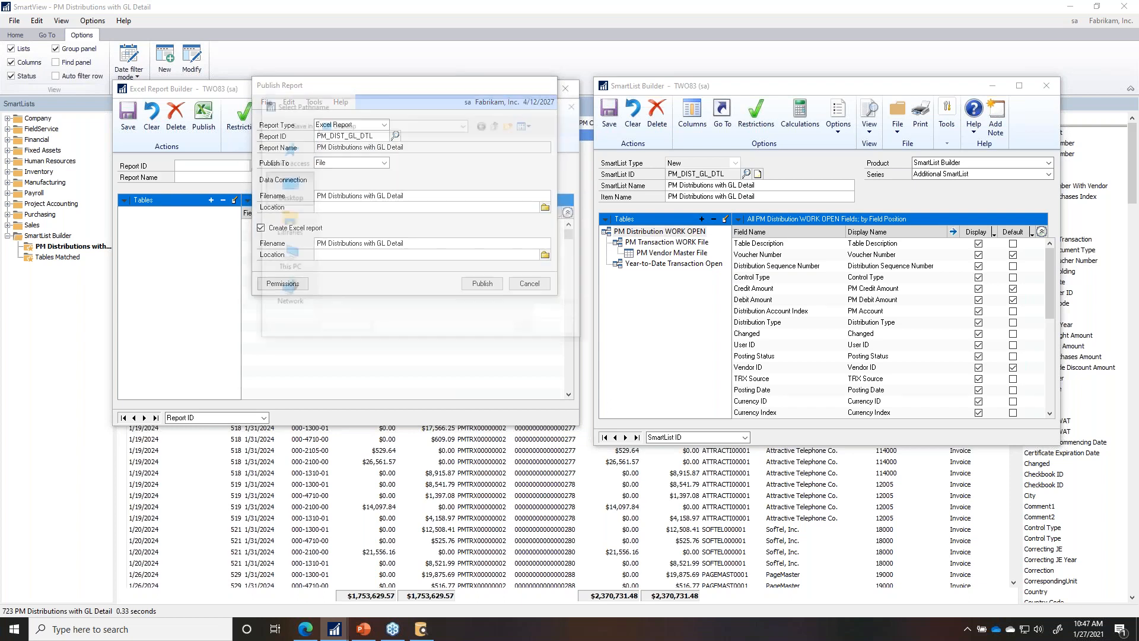
click(557, 315)
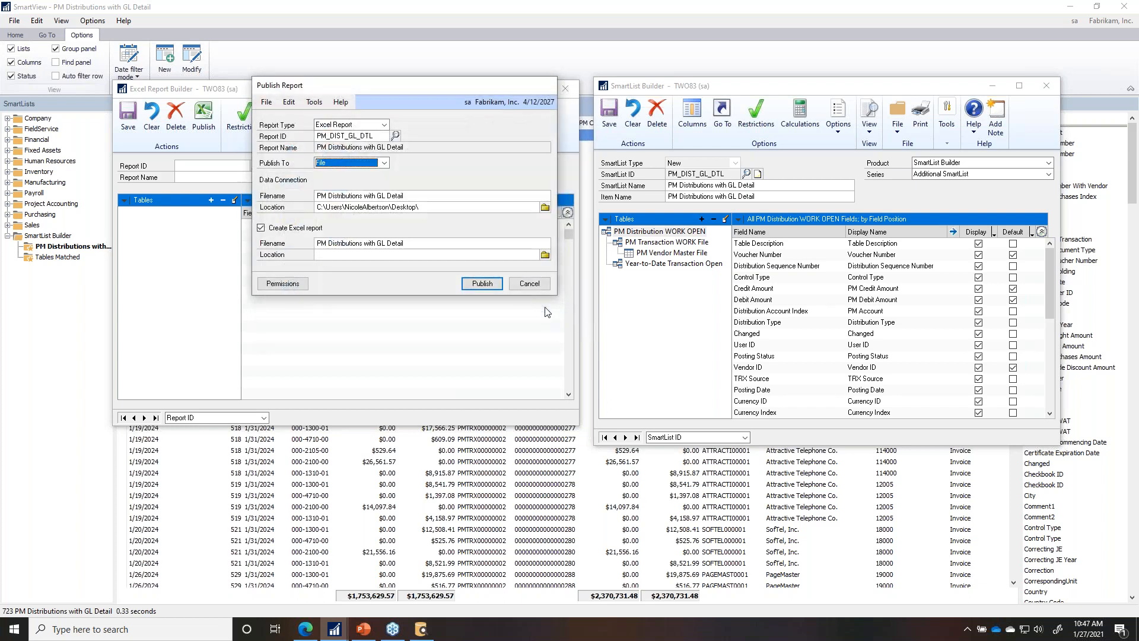
click(543, 255)
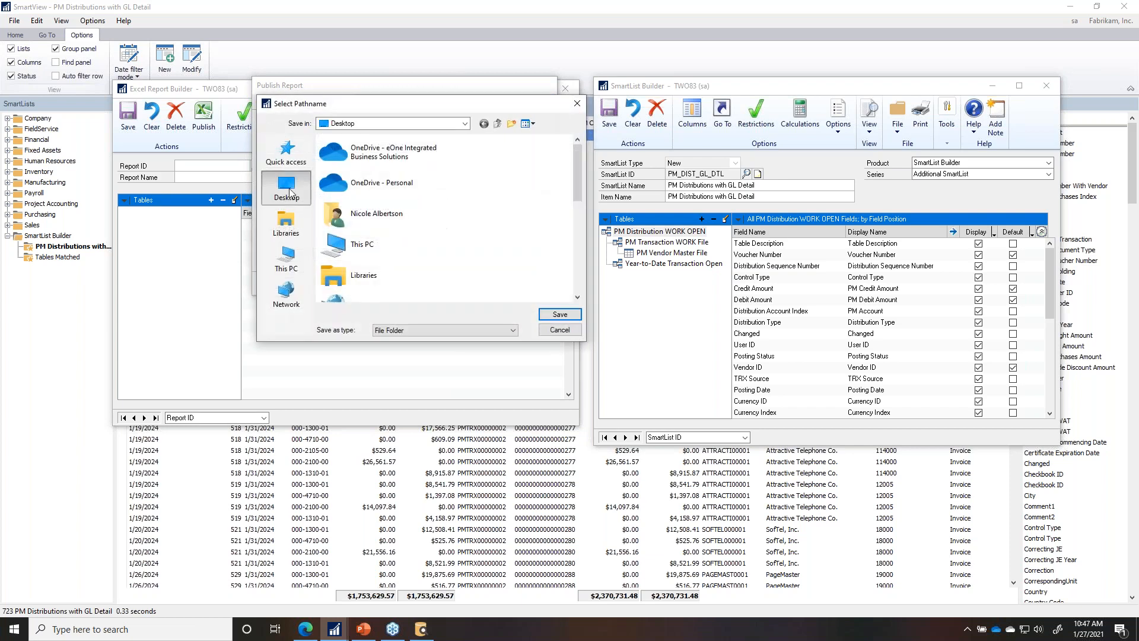
click(561, 314)
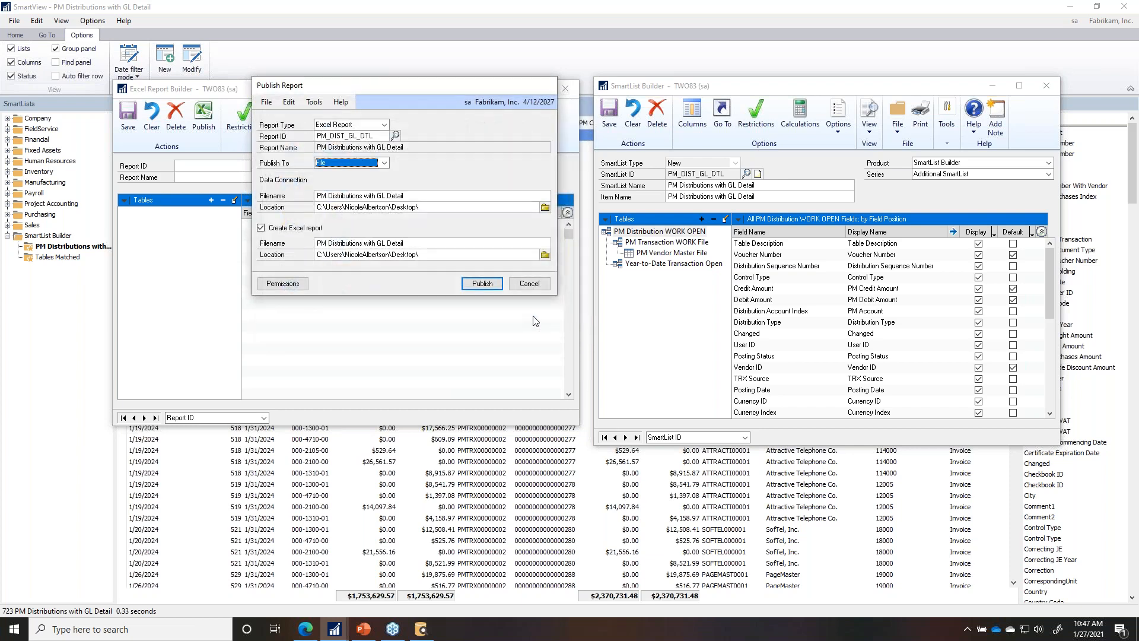
click(482, 284)
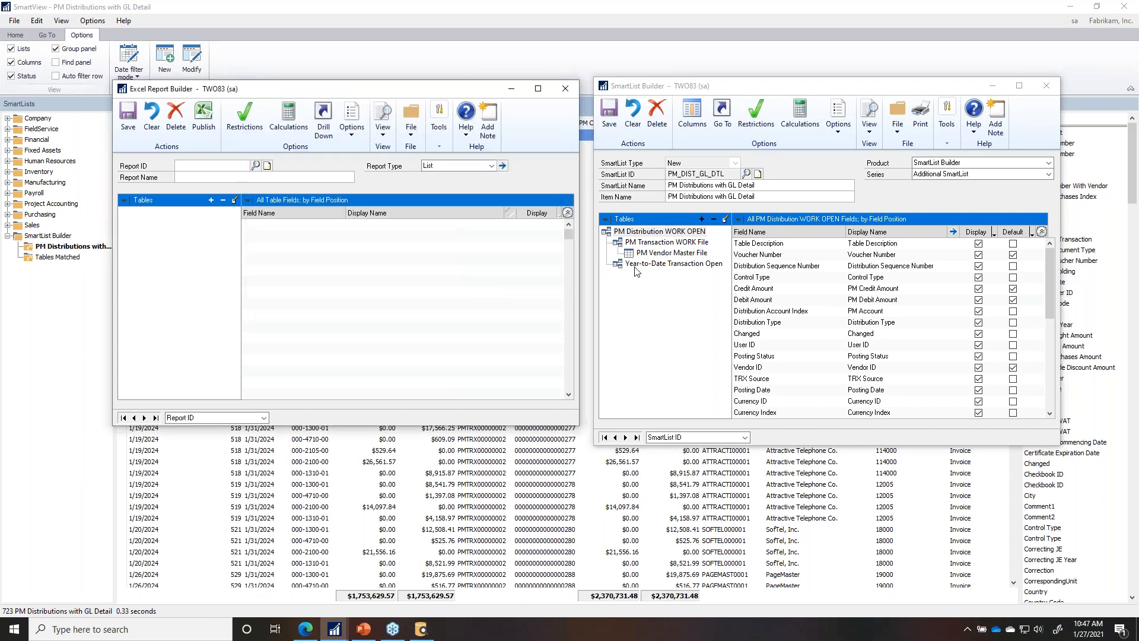
Step: Minimize the open windows and open TWO83 PM Distributions with GL Detail.xlsx from the desktop
click(1068, 7)
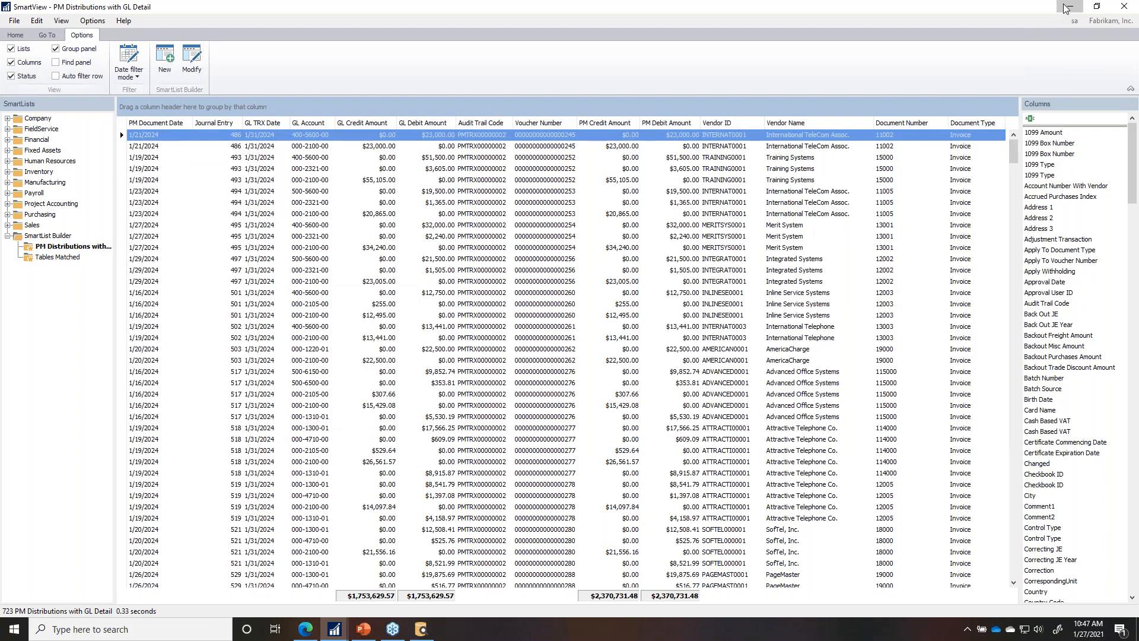
click(1068, 8)
click(1068, 7)
click(1068, 8)
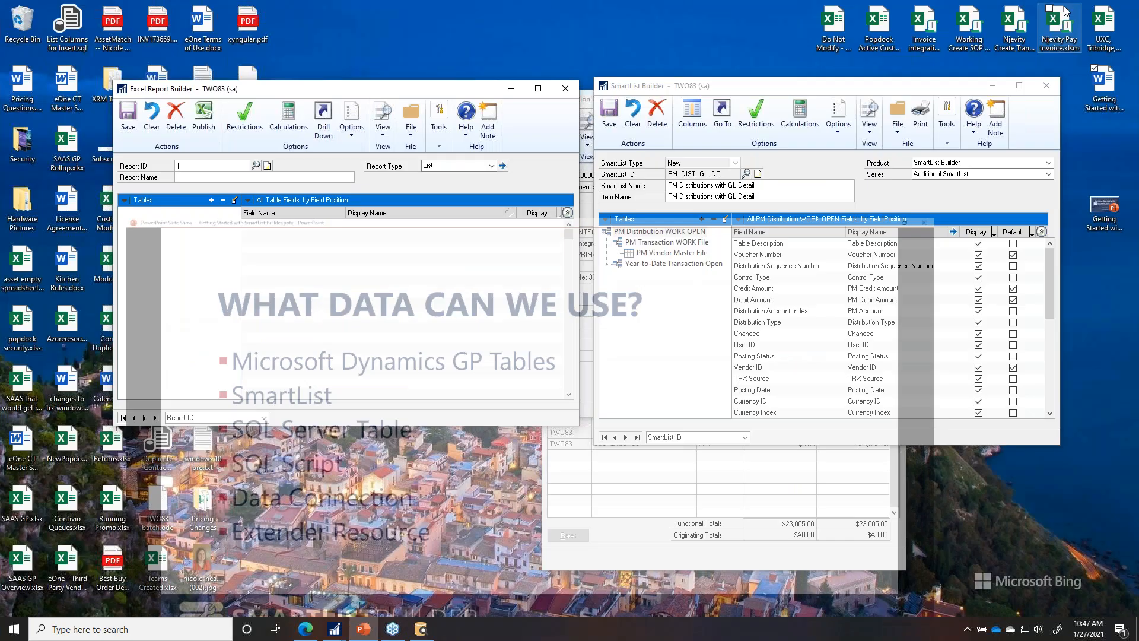
drag(380, 93, 739, 94)
click(253, 213)
double_click(253, 212)
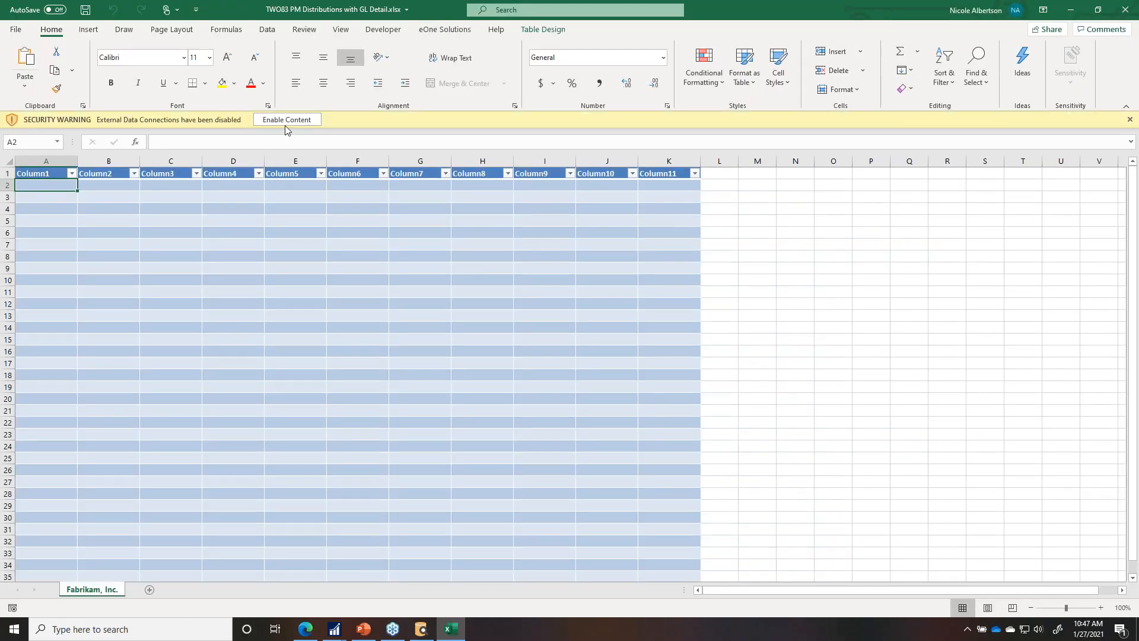
Step: Enable the workbook content so the table loads GP distribution data, then browse the Batch Number column
click(285, 121)
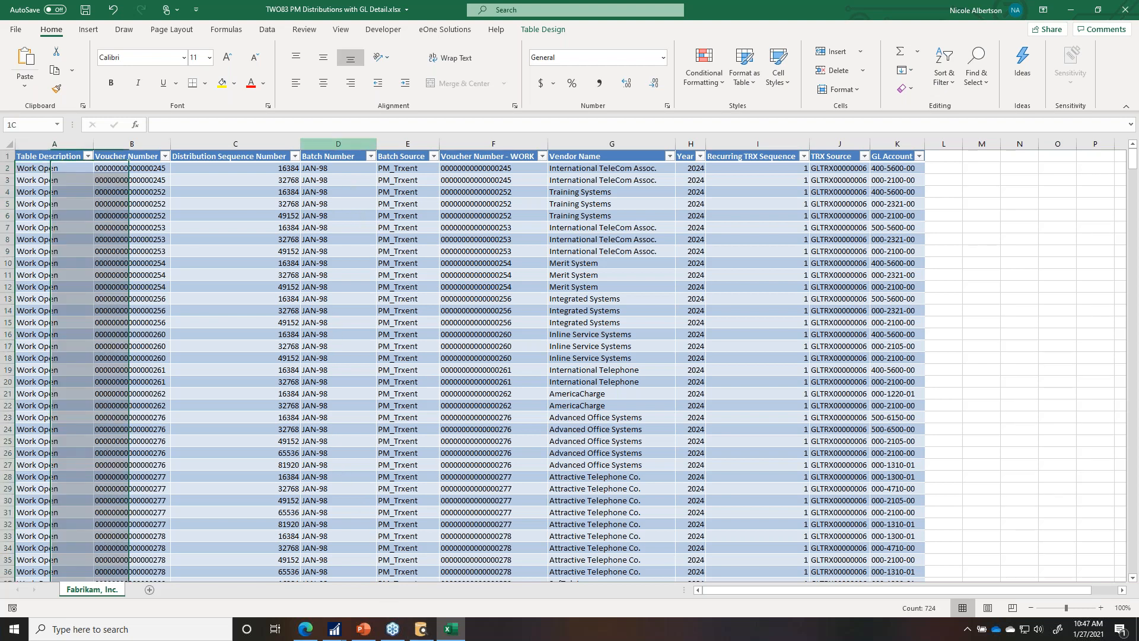
click(330, 149)
scroll(347, 396, down, 14)
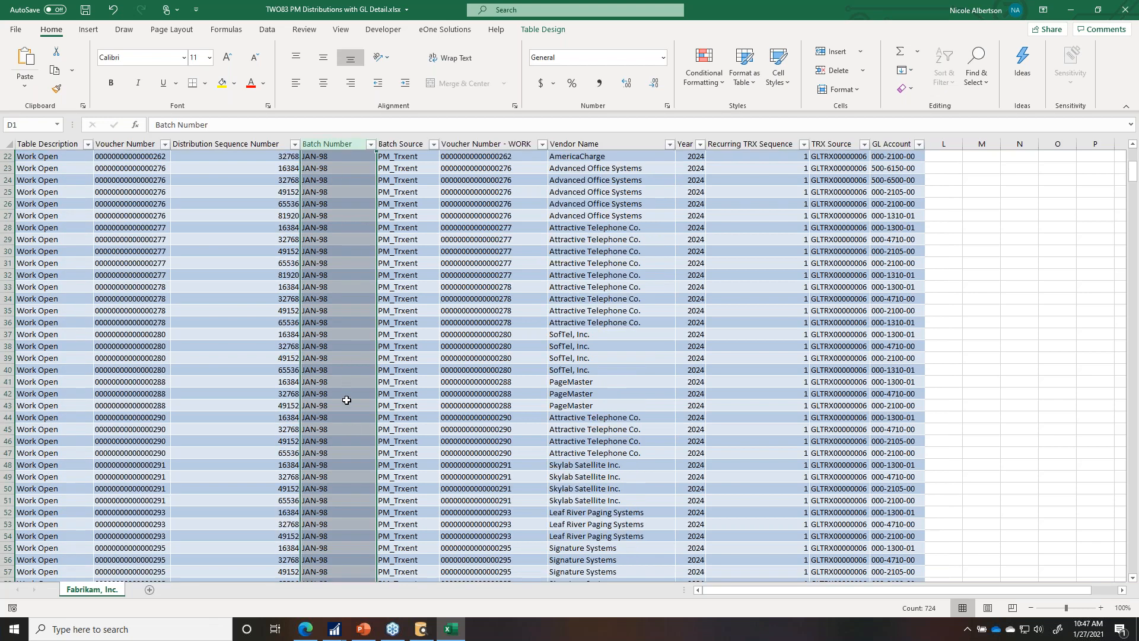
click(249, 360)
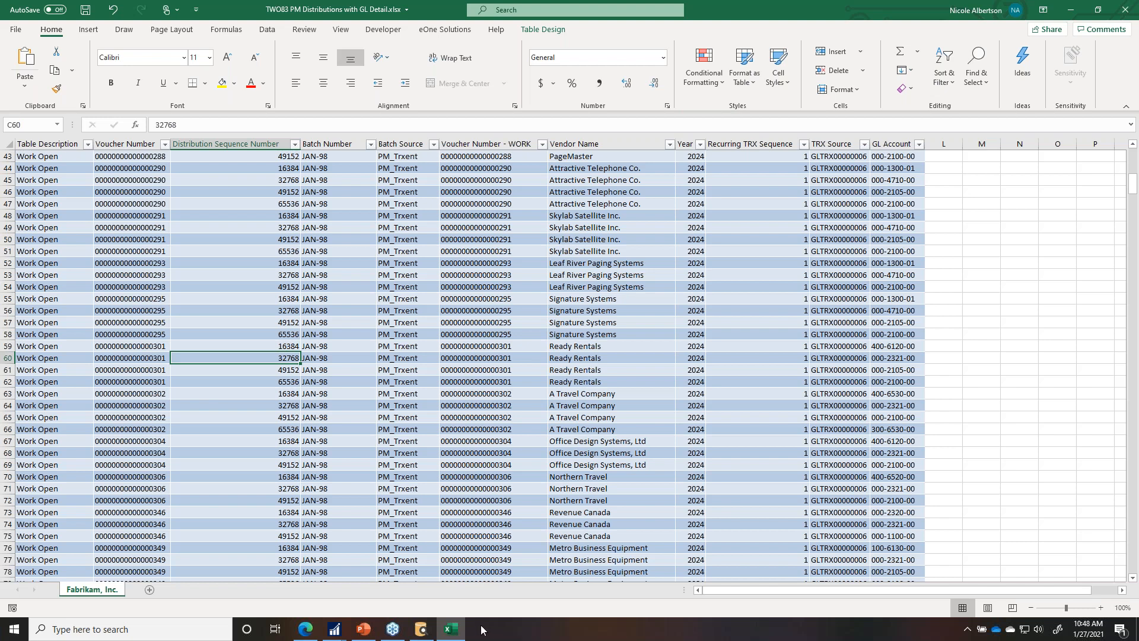
mouse_move(399, 633)
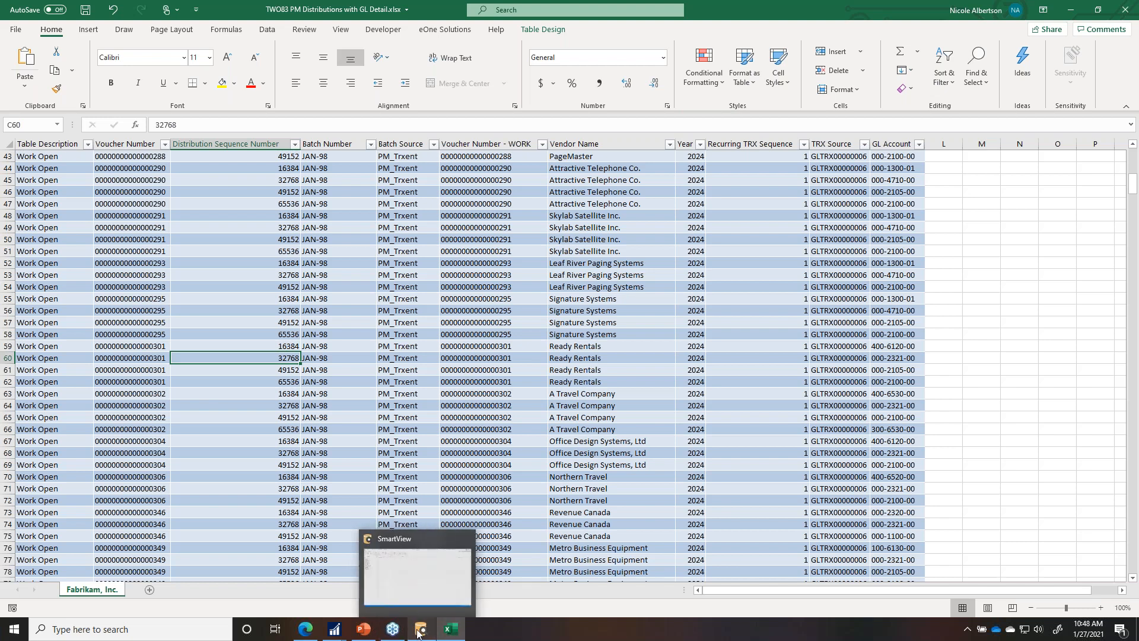
mouse_move(335, 634)
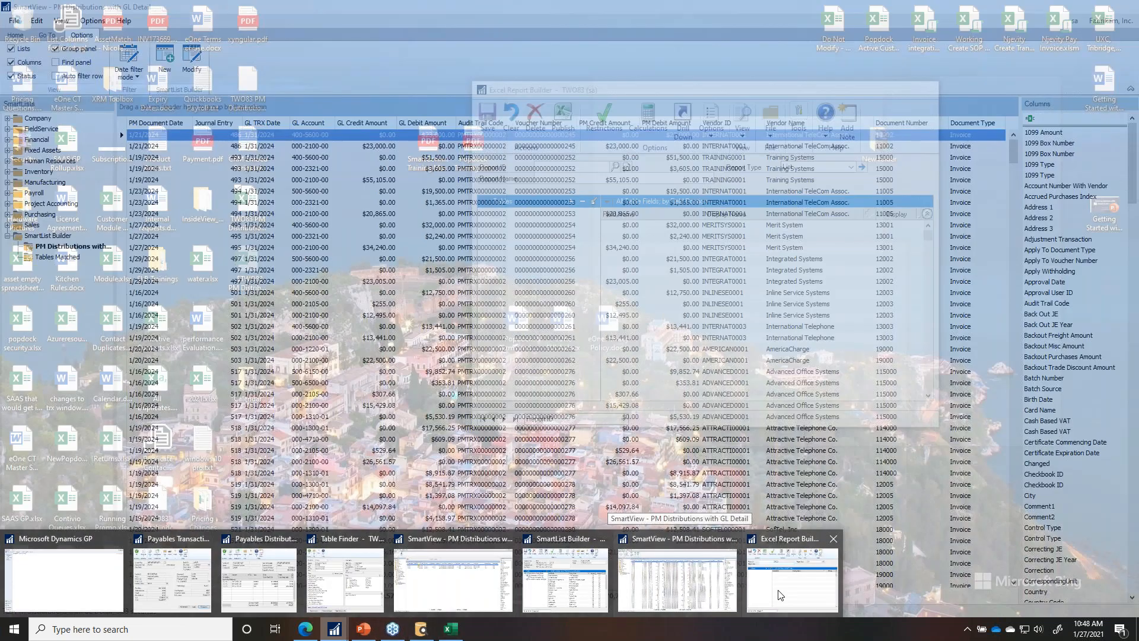
Step: Load the existing PM_DIST_GL_DTL report into the Excel Report Builder
click(792, 580)
click(625, 168)
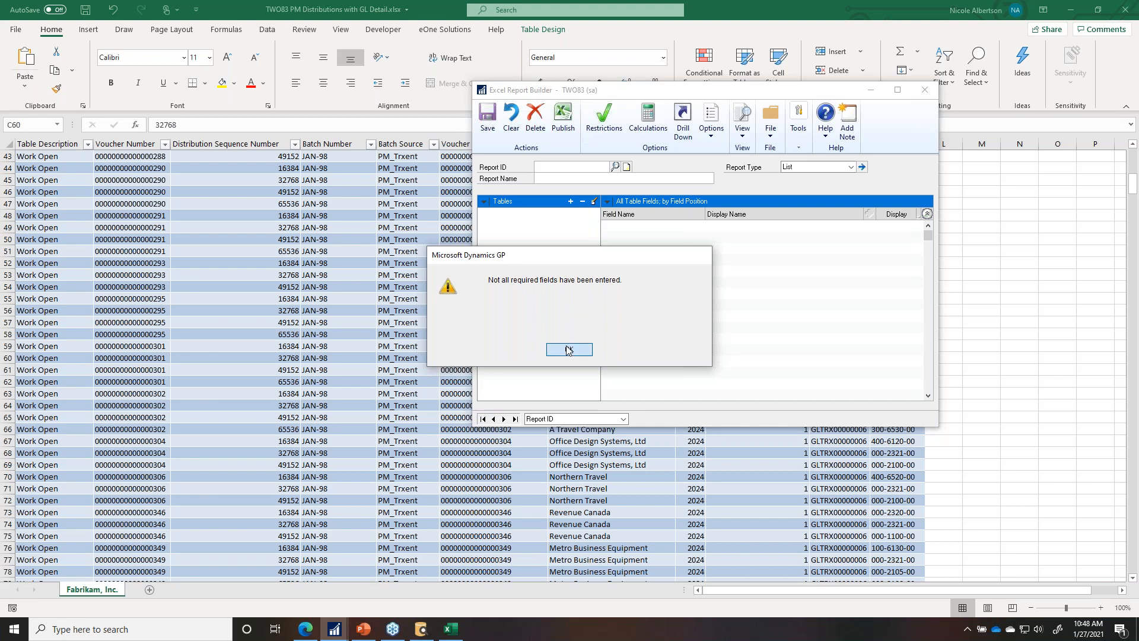
click(569, 349)
click(616, 167)
double_click(249, 237)
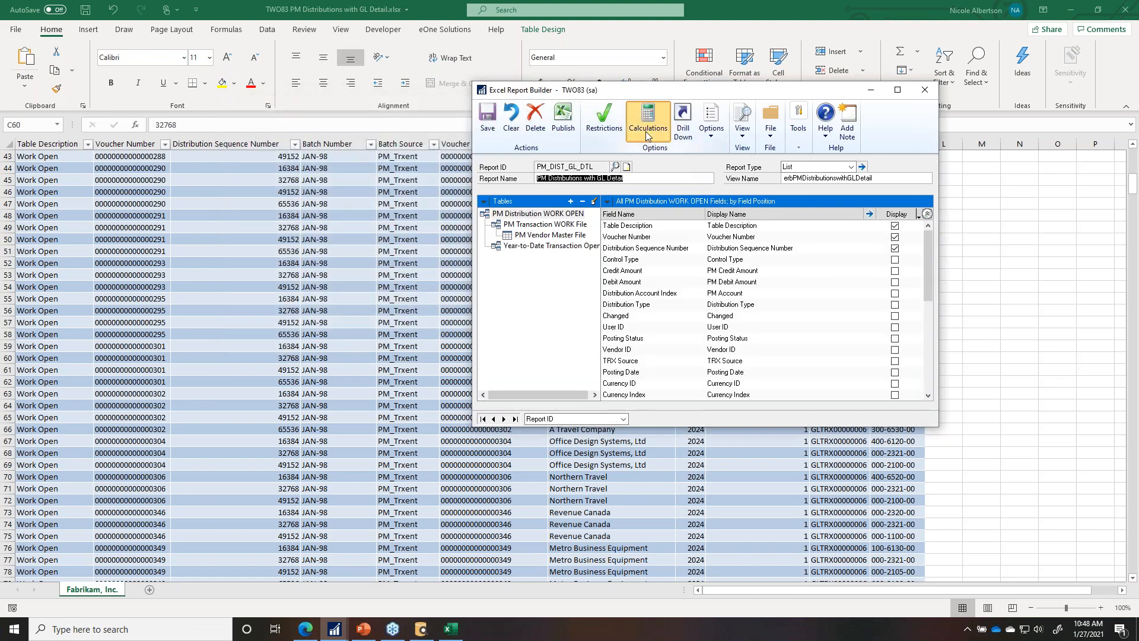
Step: Review the report's Restrictions and Drill Down settings, then close the Excel Report Builder
click(618, 114)
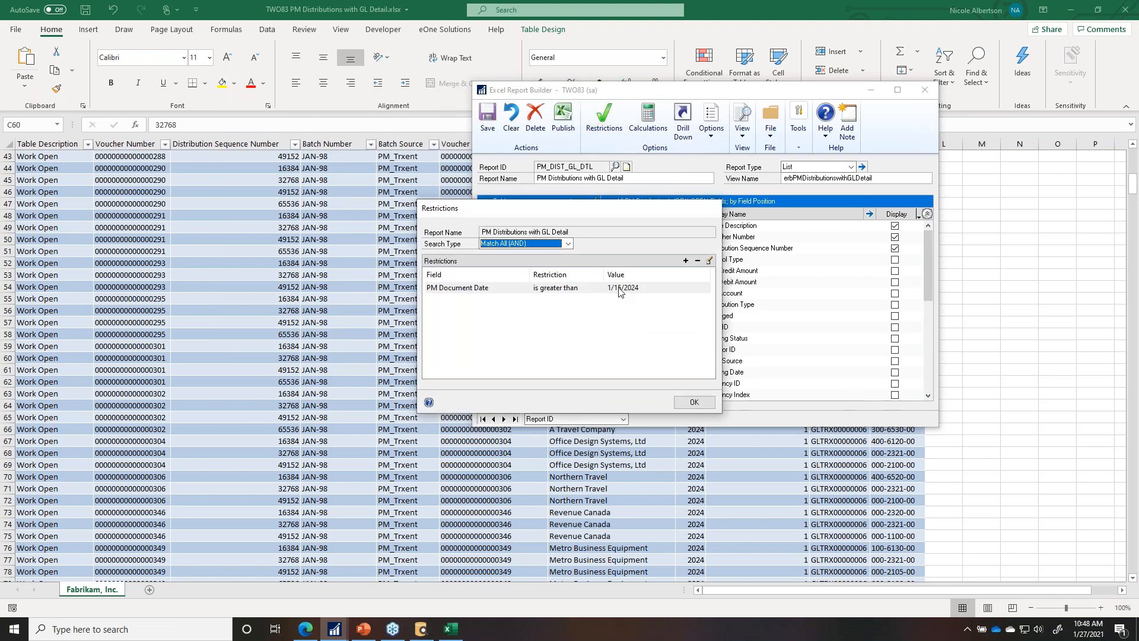
click(695, 406)
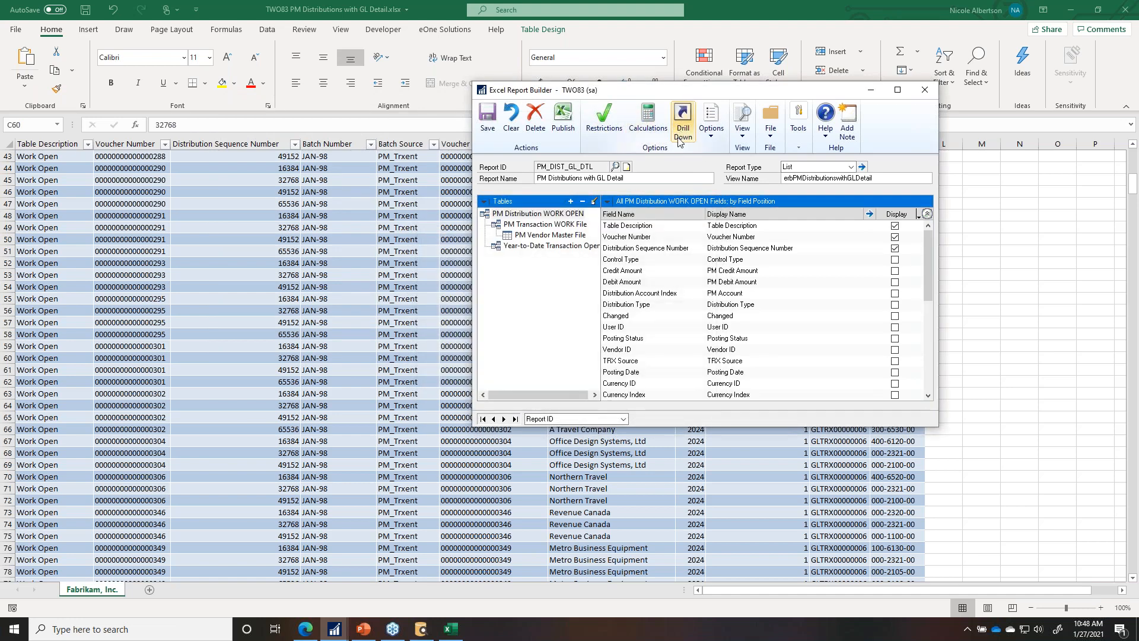
click(680, 143)
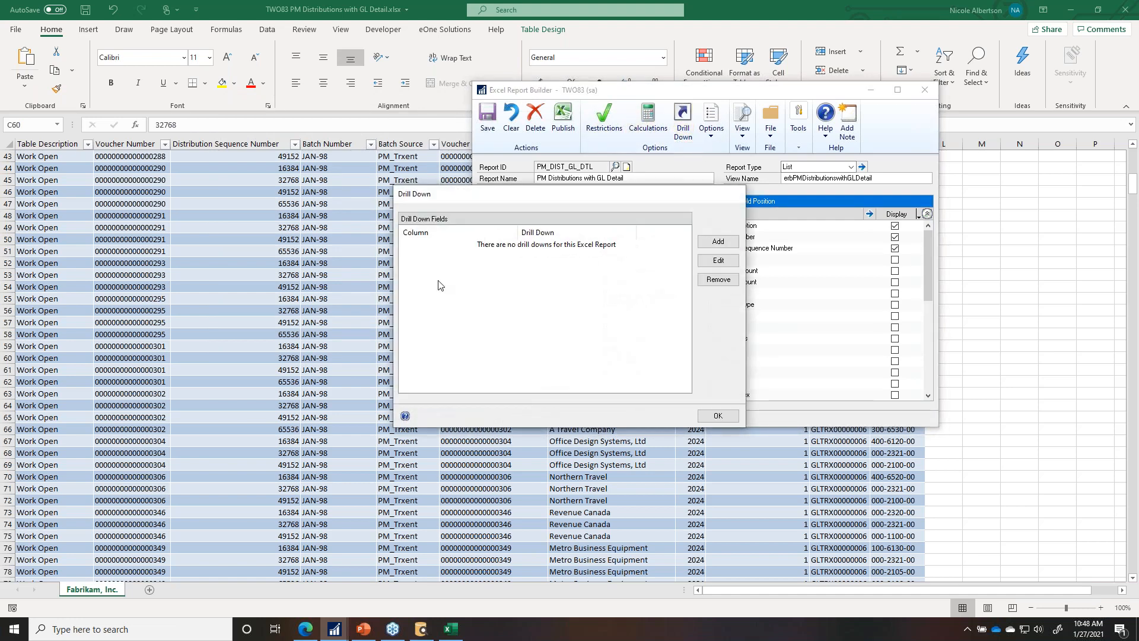
click(716, 417)
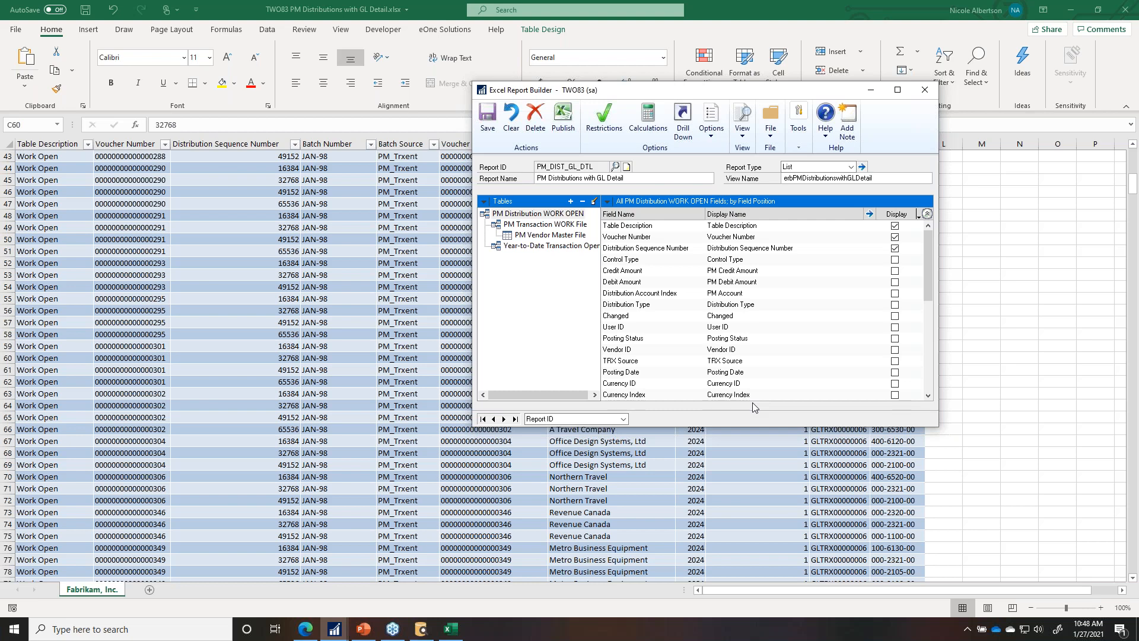
click(925, 90)
Step: Clear cells B49:L76, save the workbook, and run Refresh All to reload the GP data
click(127, 231)
drag(127, 235, 938, 543)
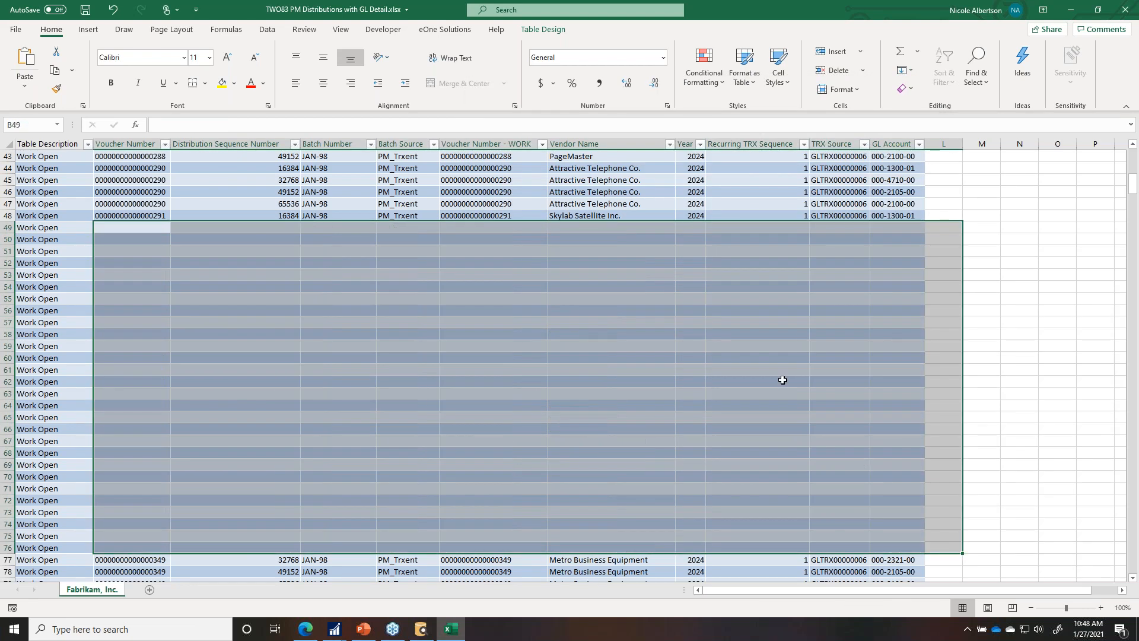
click(701, 184)
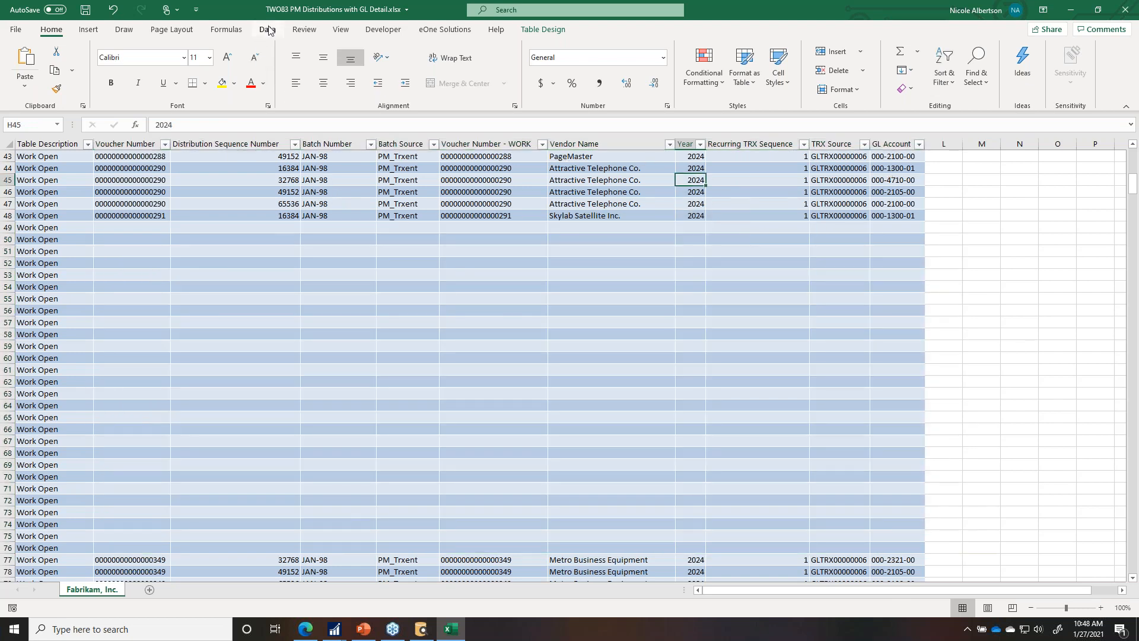
click(85, 9)
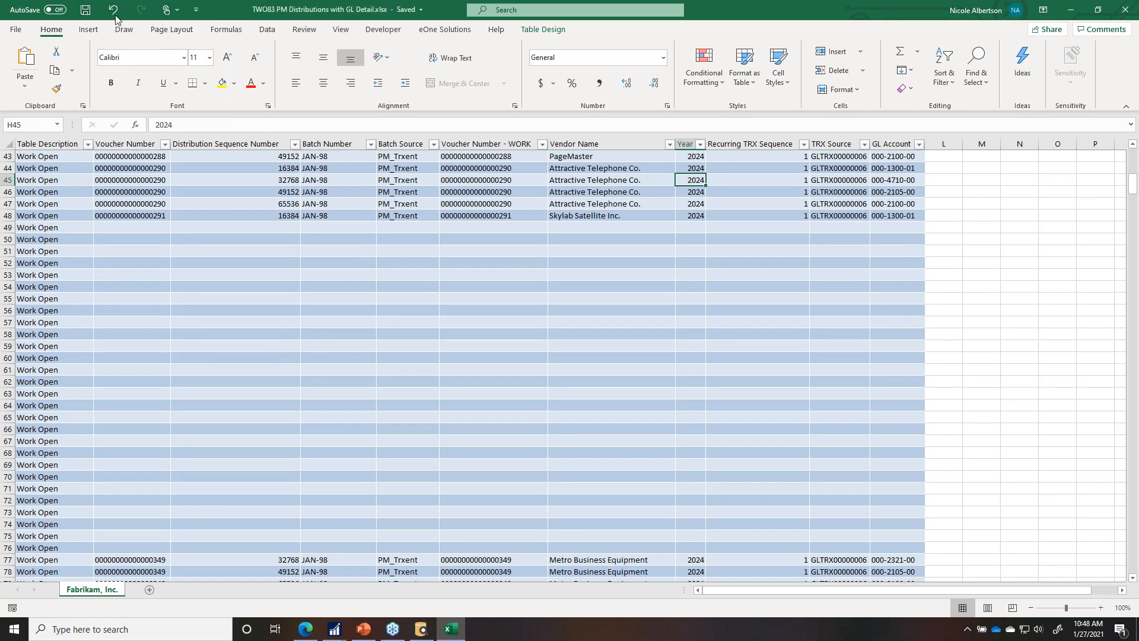
click(267, 29)
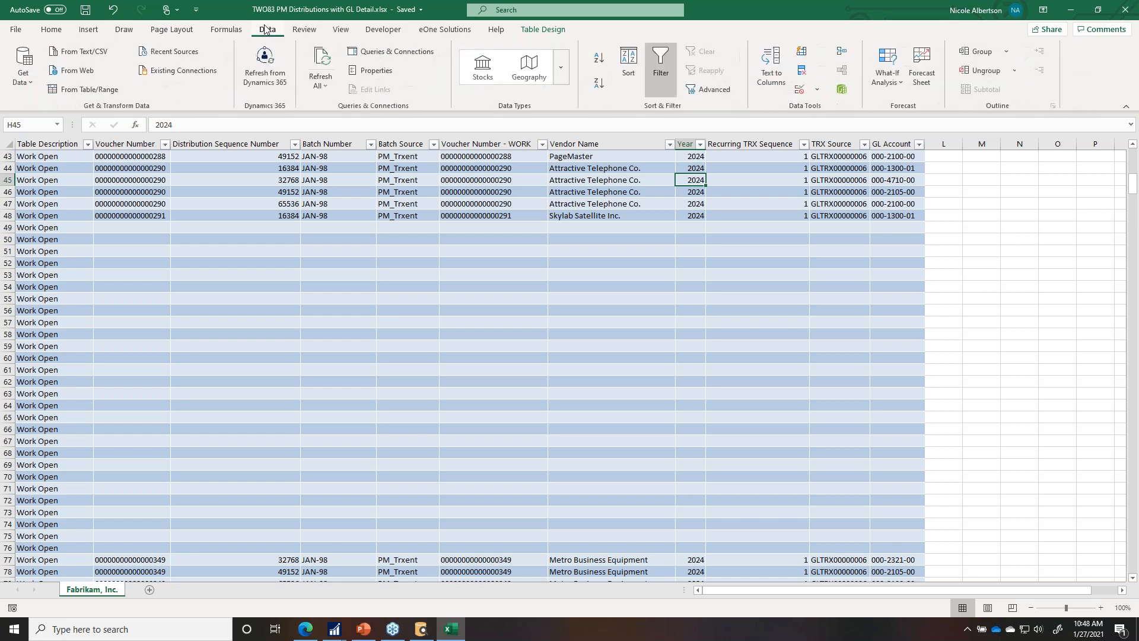
click(321, 66)
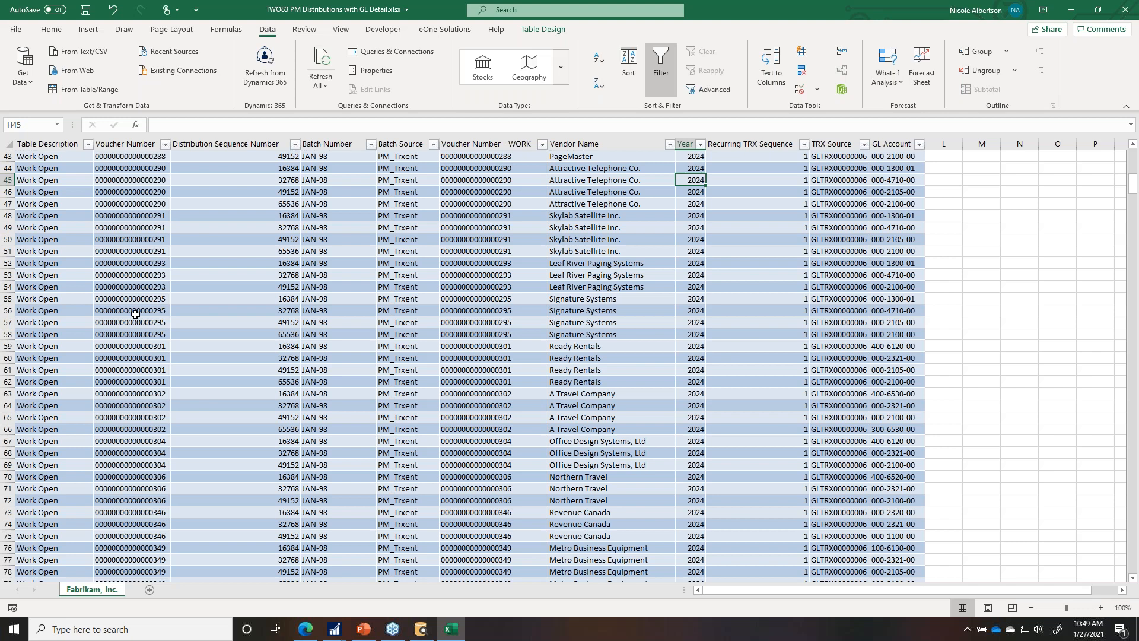
Step: Create a PivotTable from the whole worksheet on a new sheet
click(9, 144)
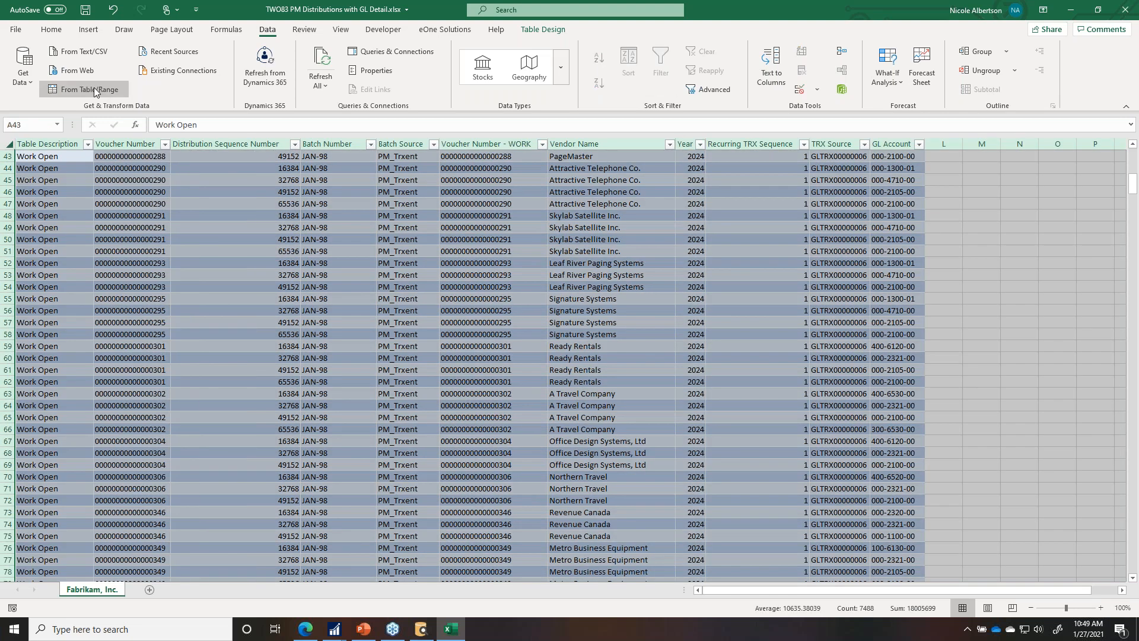
click(88, 29)
click(30, 58)
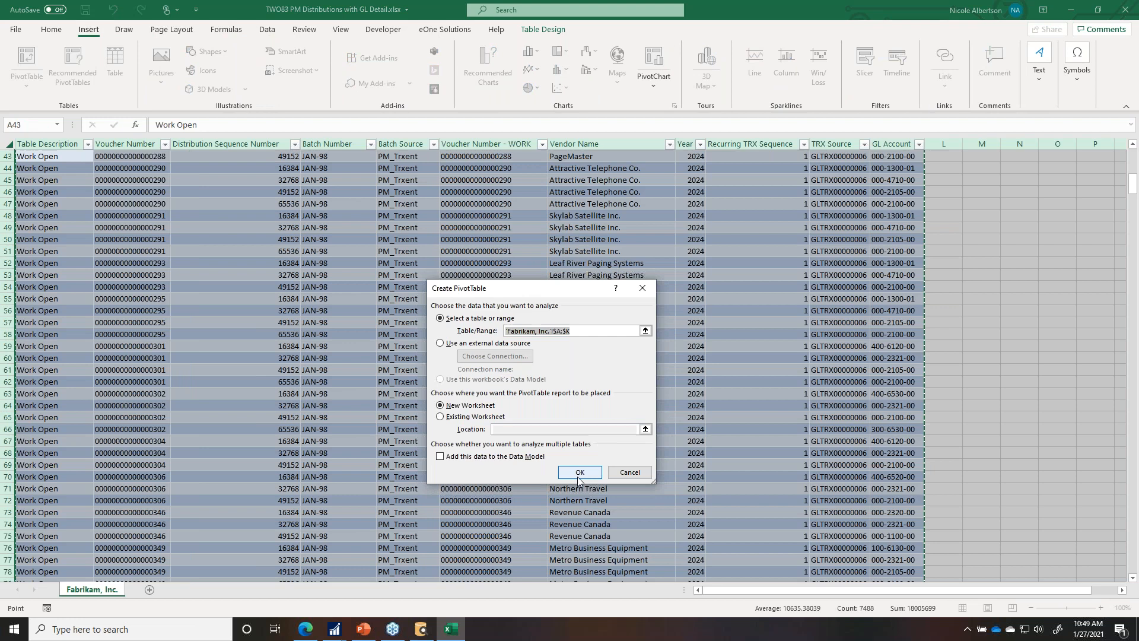
click(578, 475)
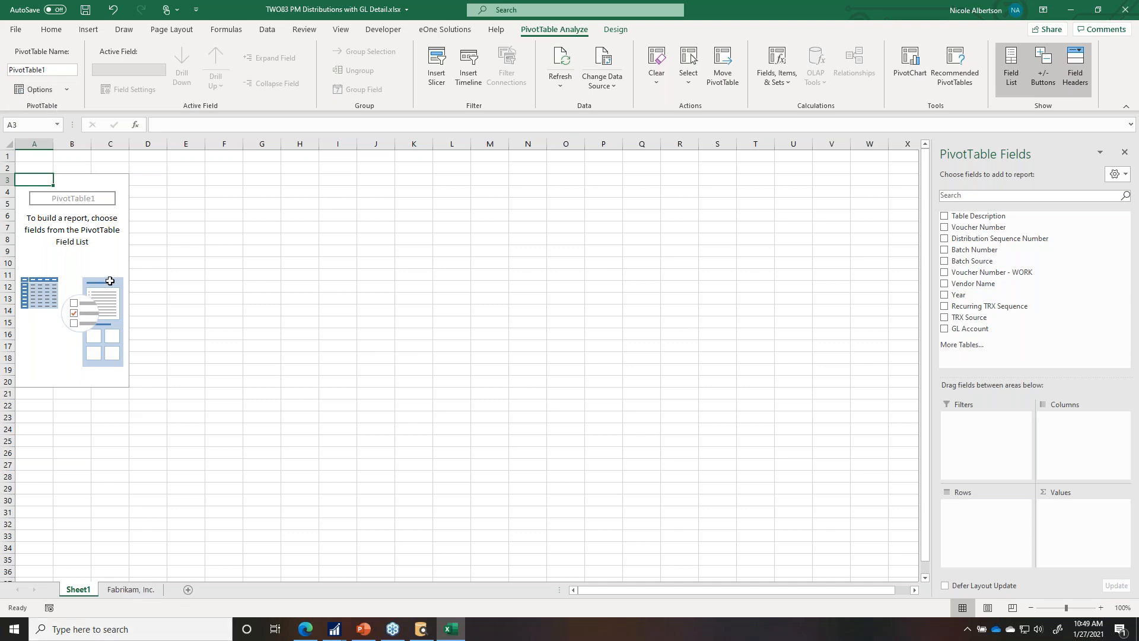
Step: Sum Recurring TRX Sequence by Batch Source and Vendor Name, filtered by GL Account, then return to Fabrikam, Inc
click(944, 262)
click(944, 284)
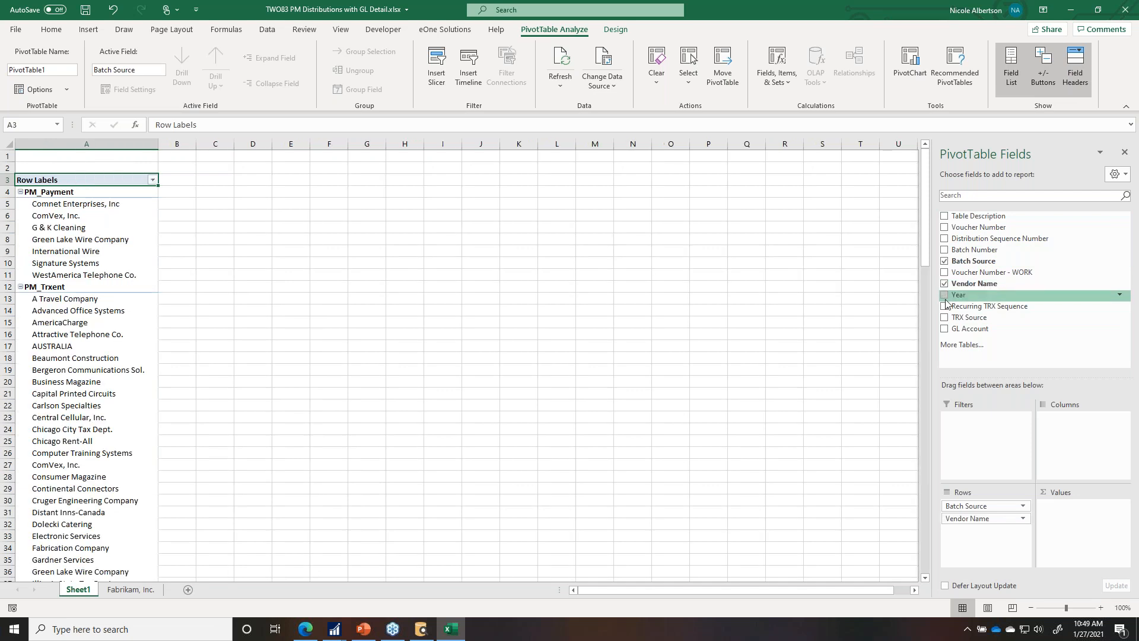
click(945, 306)
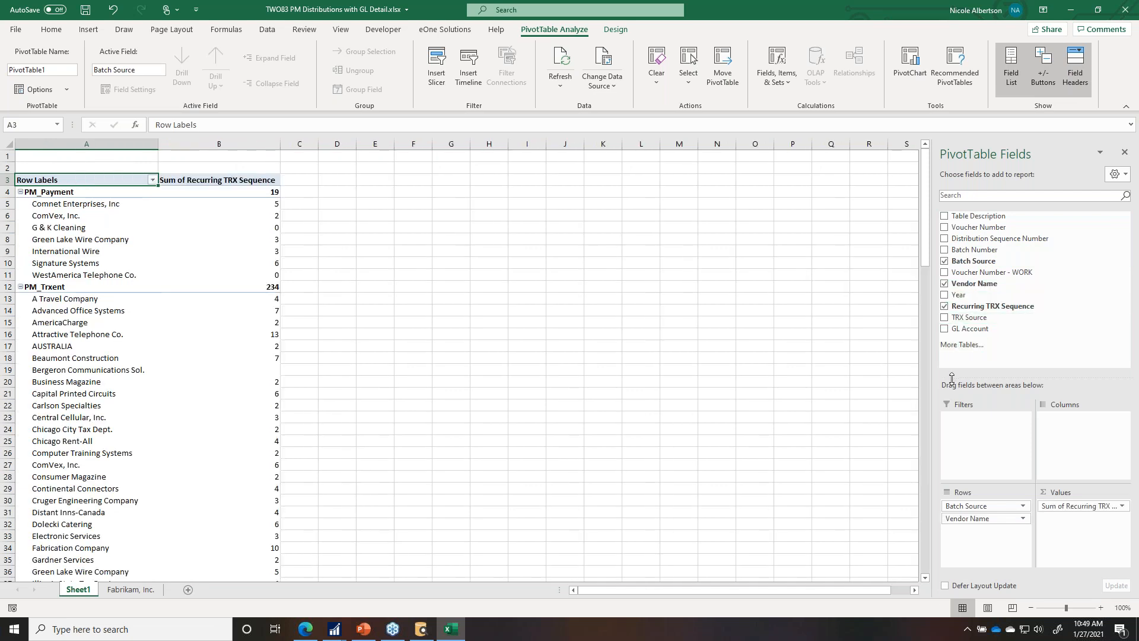
drag(969, 328, 1011, 414)
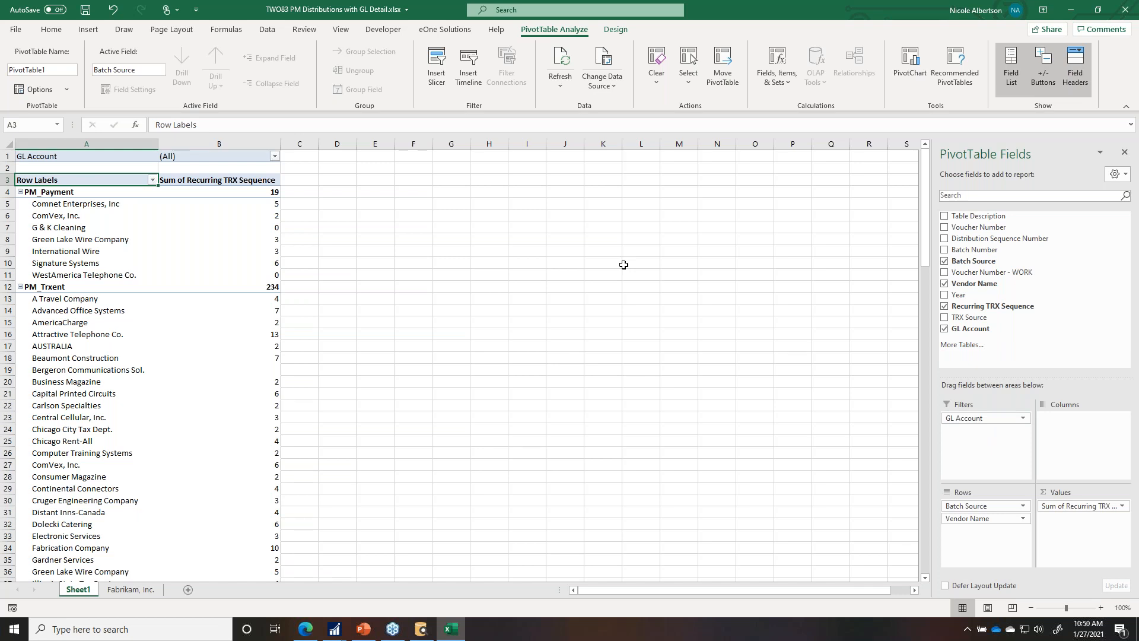
click(131, 589)
click(267, 29)
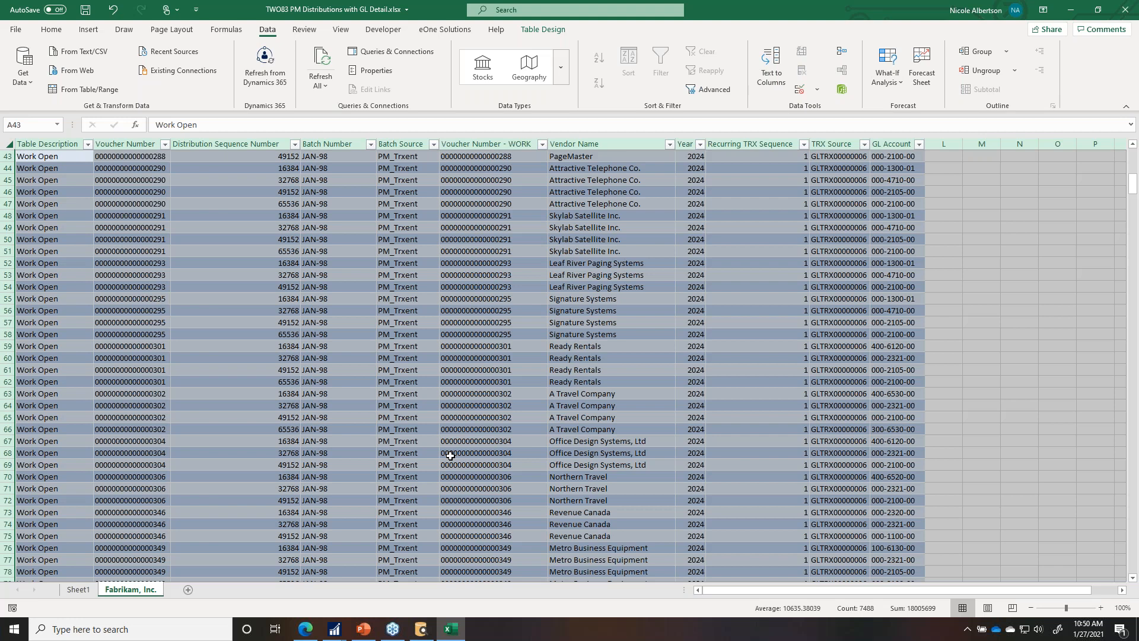
click(561, 369)
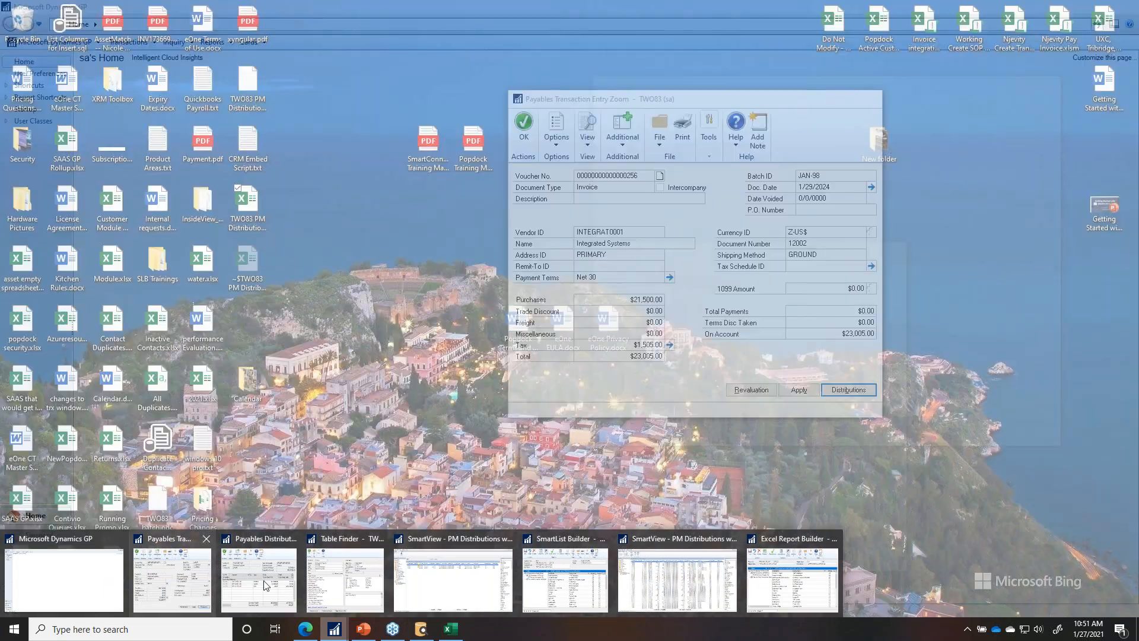
Step: Make the PM Distributions with GL Detail SmartList a summary SmartList in its Options
click(565, 578)
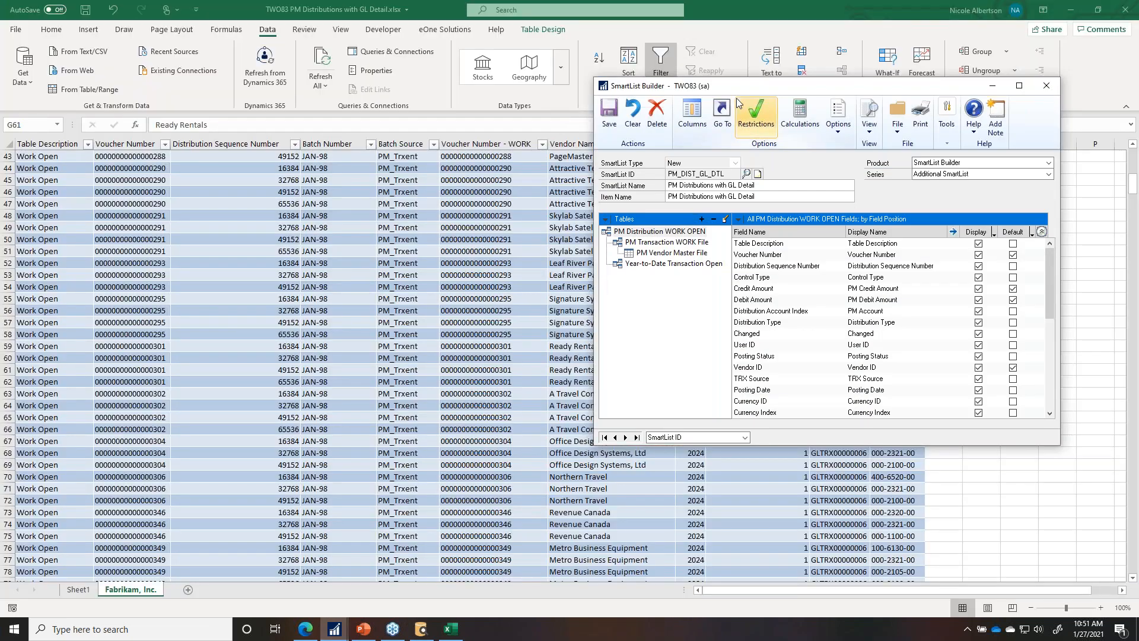
drag(753, 89, 464, 88)
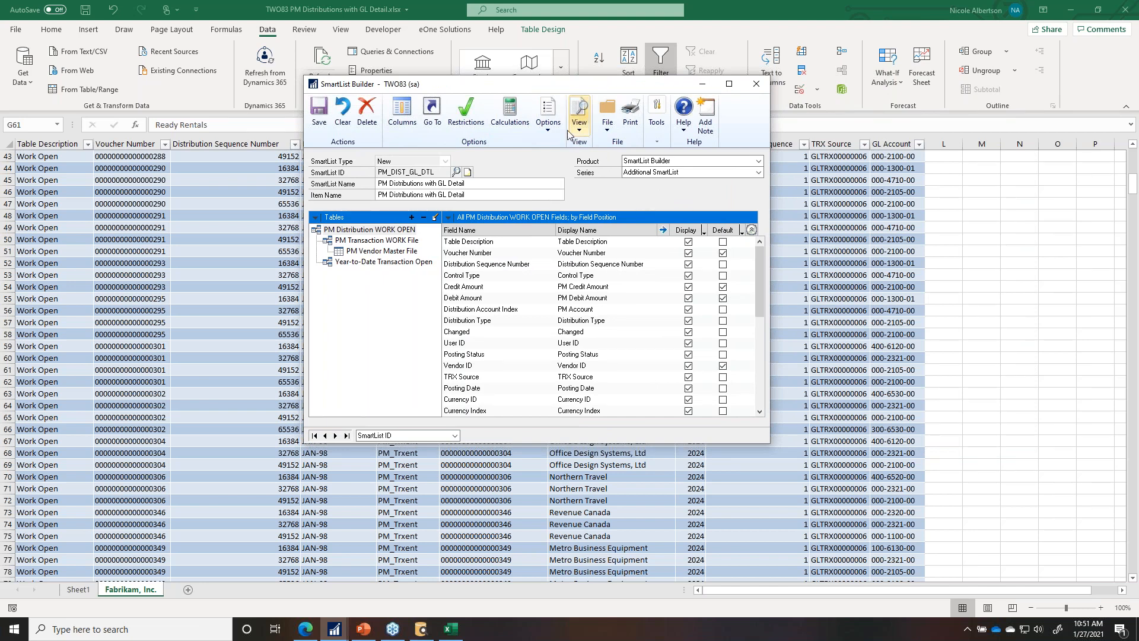
click(548, 119)
click(577, 154)
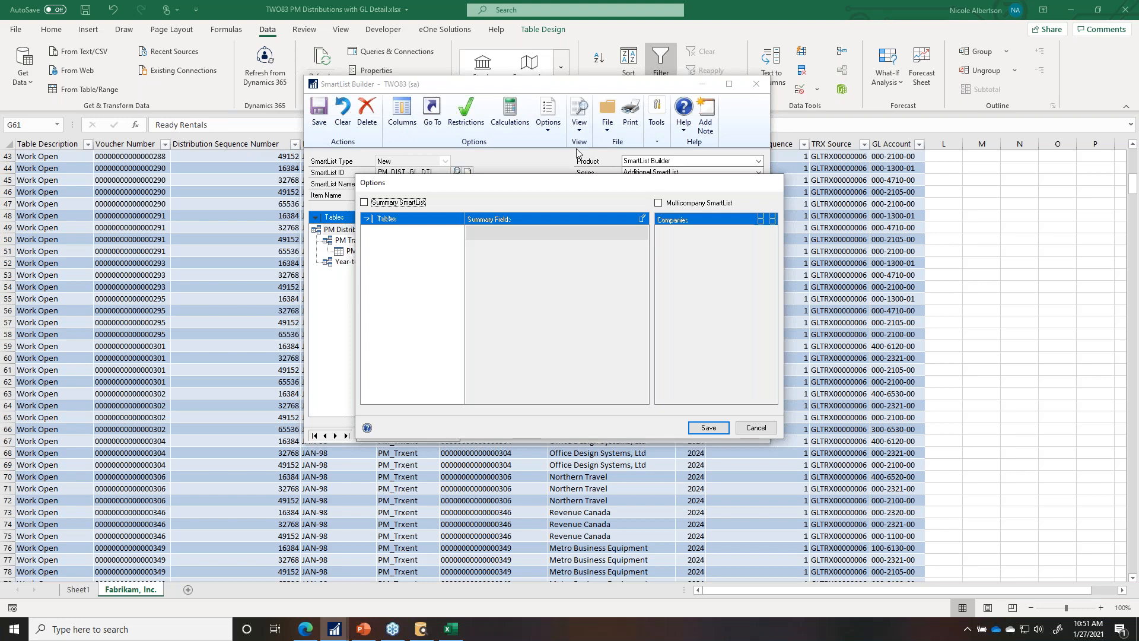
click(365, 202)
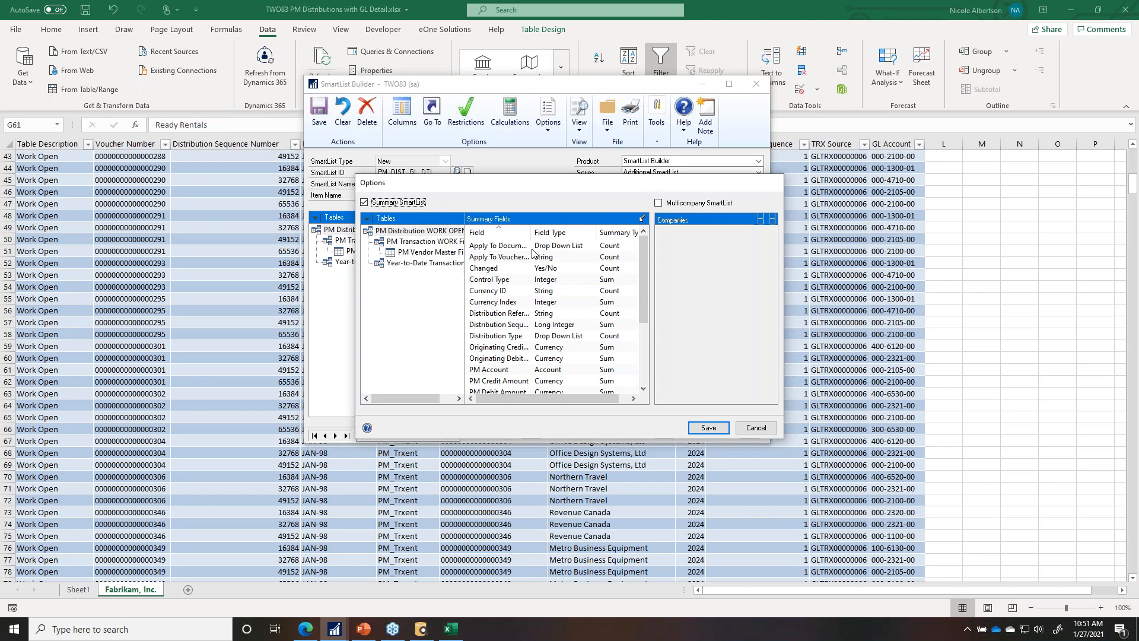
Step: Set GL Account's summary method to Group By and save the summary settings
click(424, 263)
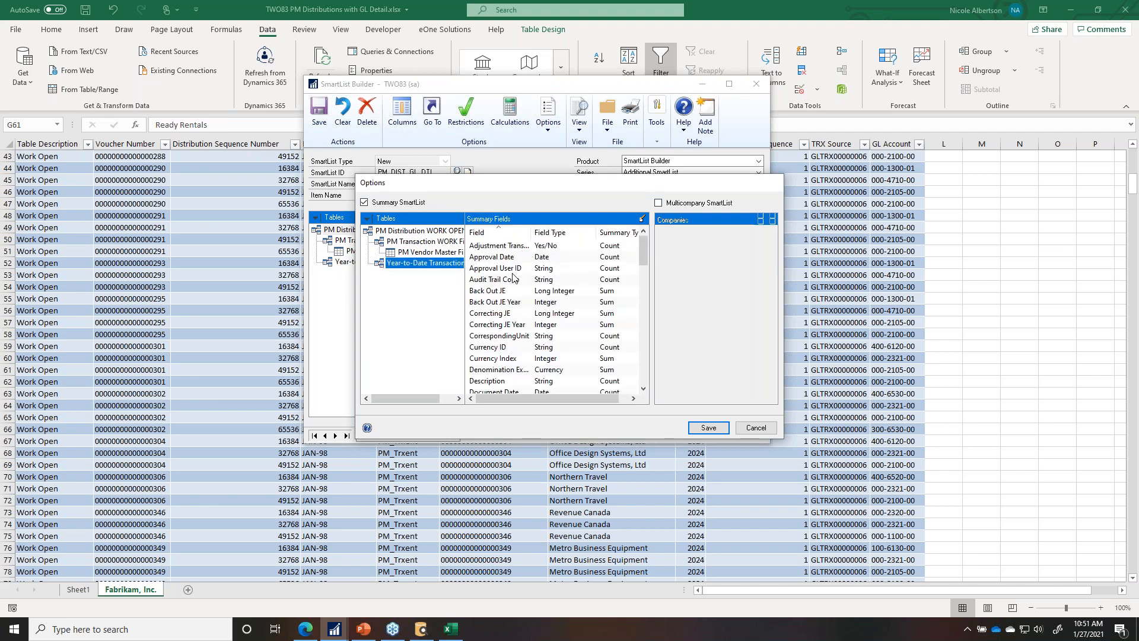
click(644, 375)
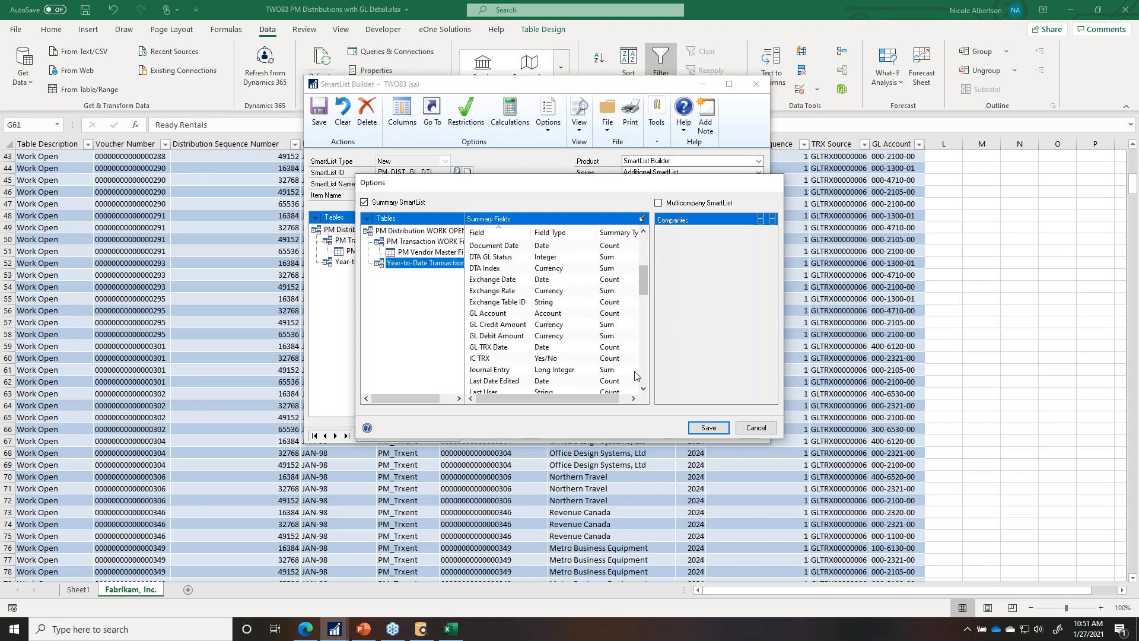
double_click(557, 312)
click(555, 309)
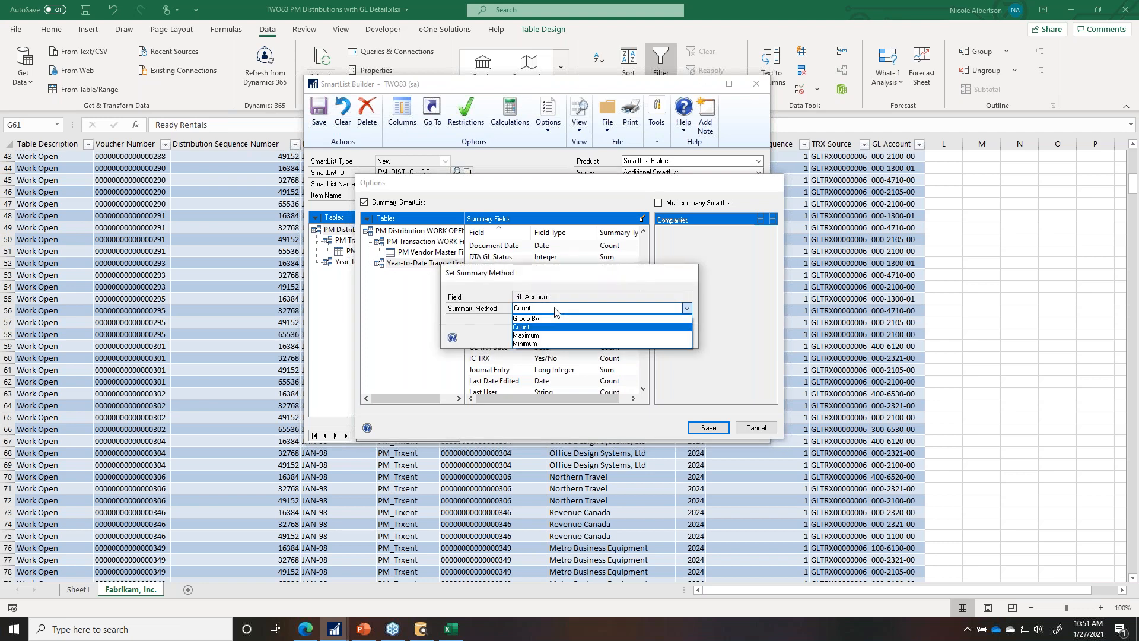
click(534, 318)
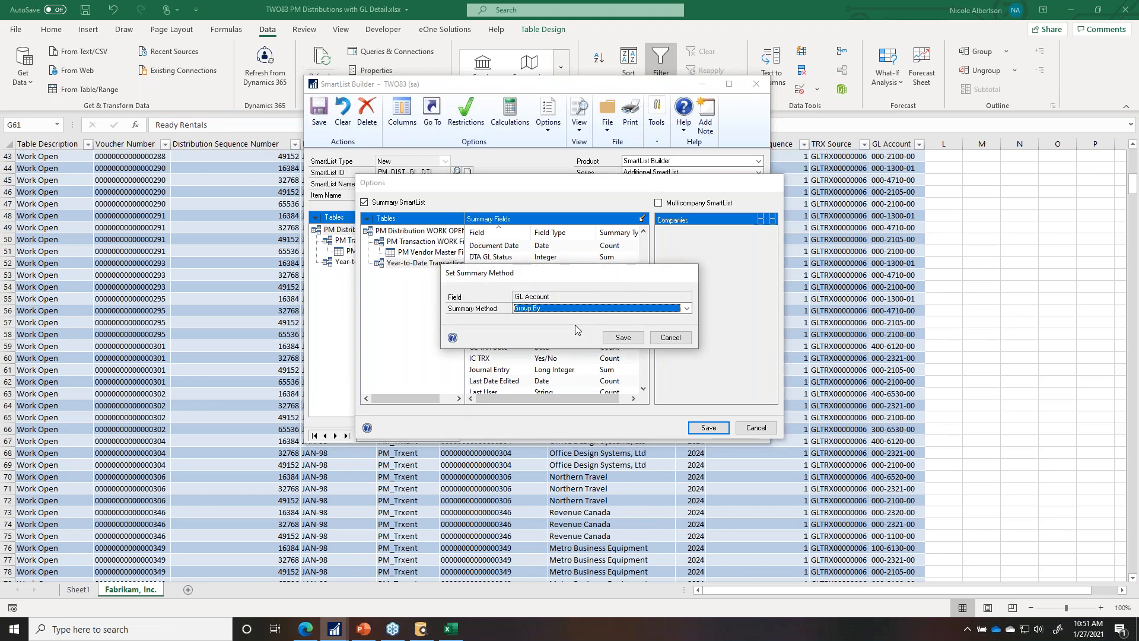
click(623, 337)
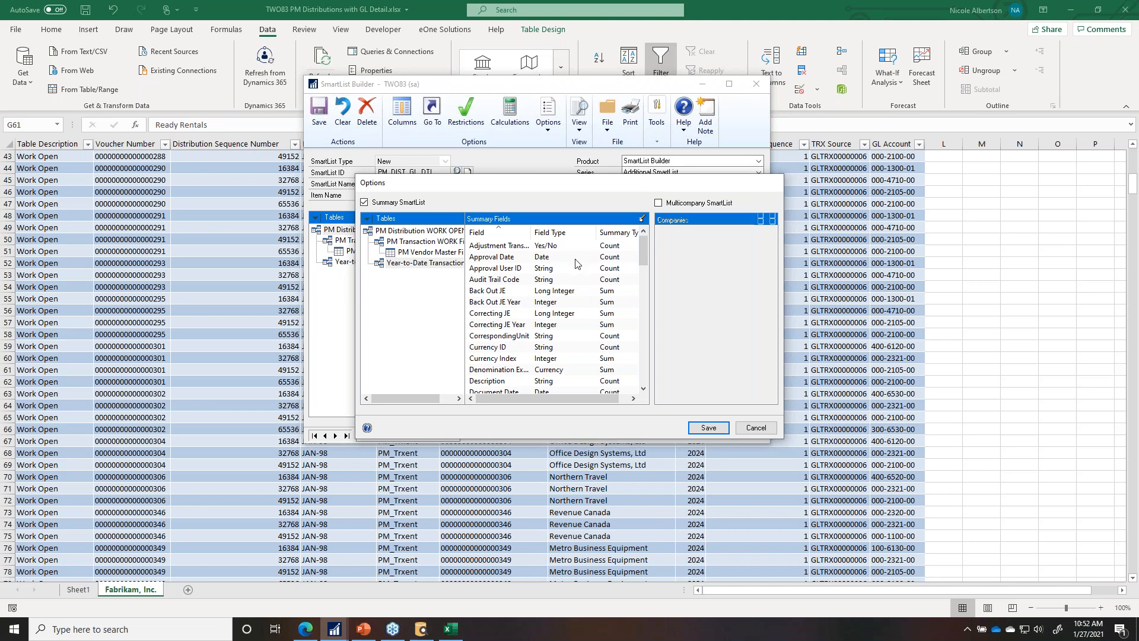
click(419, 253)
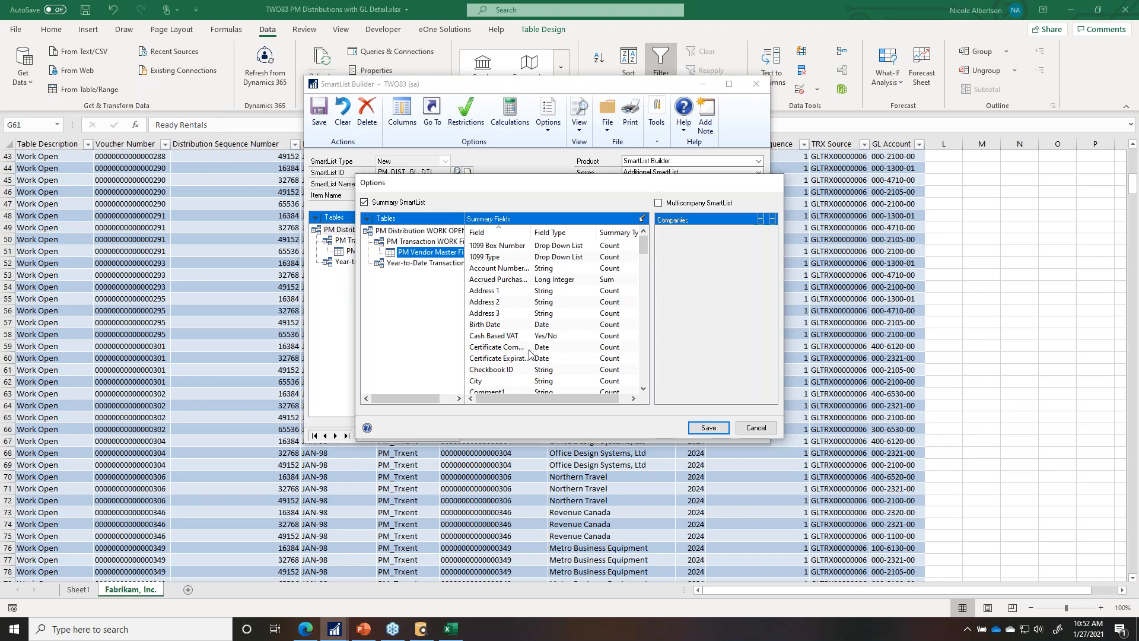
click(710, 432)
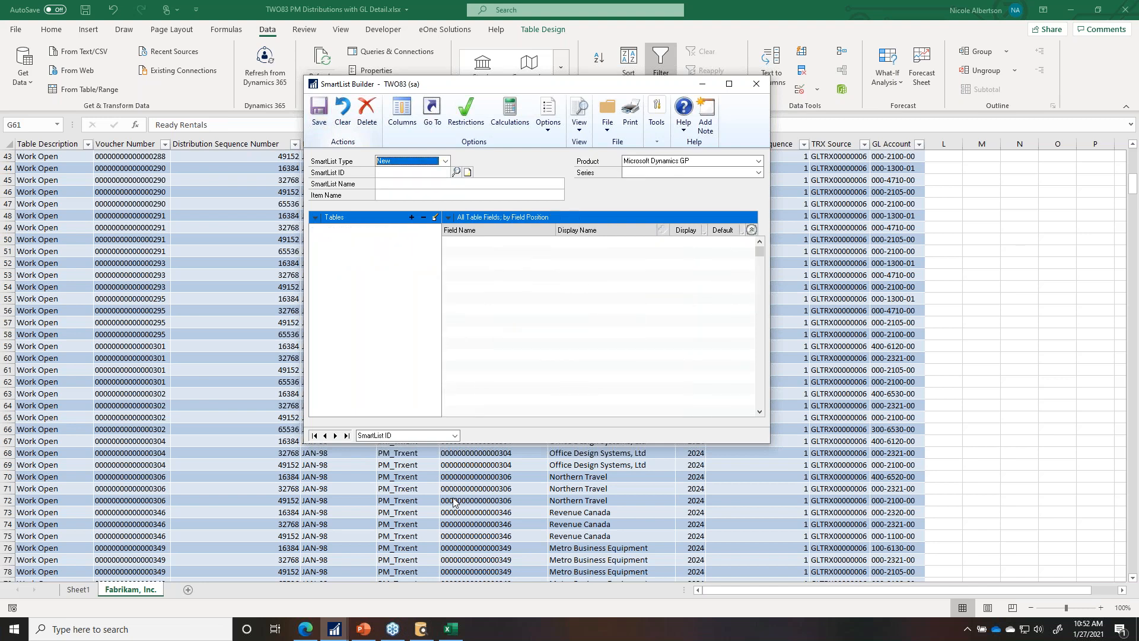
Step: Refresh the PM Distributions list in SmartView, dismiss the T2.DOCDATE error, and open the Filter Editor
click(334, 628)
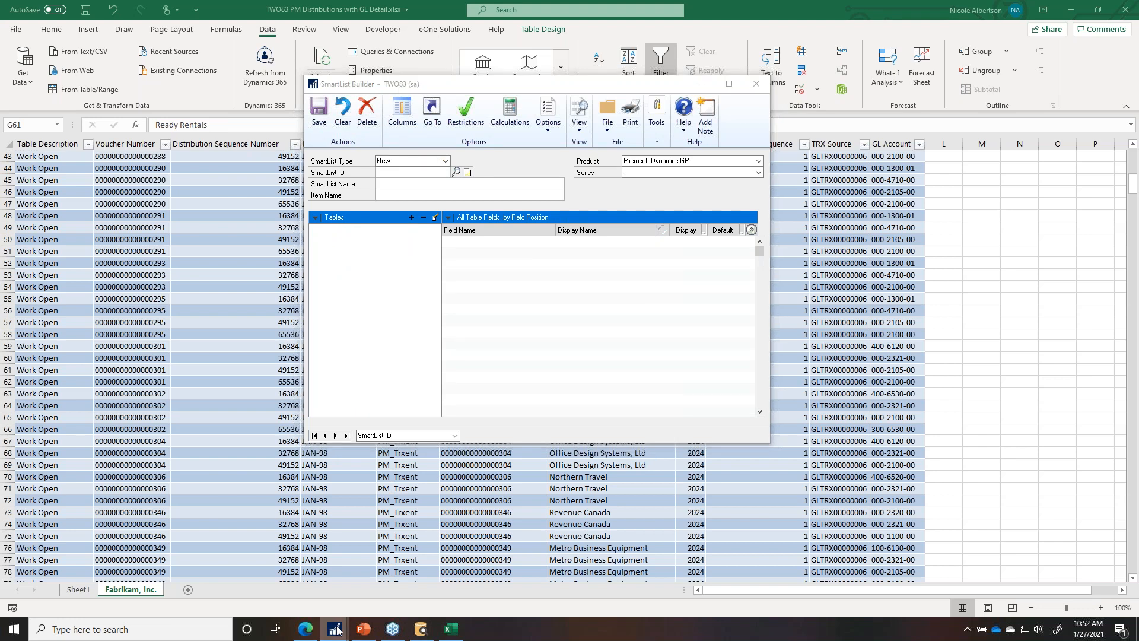
click(478, 577)
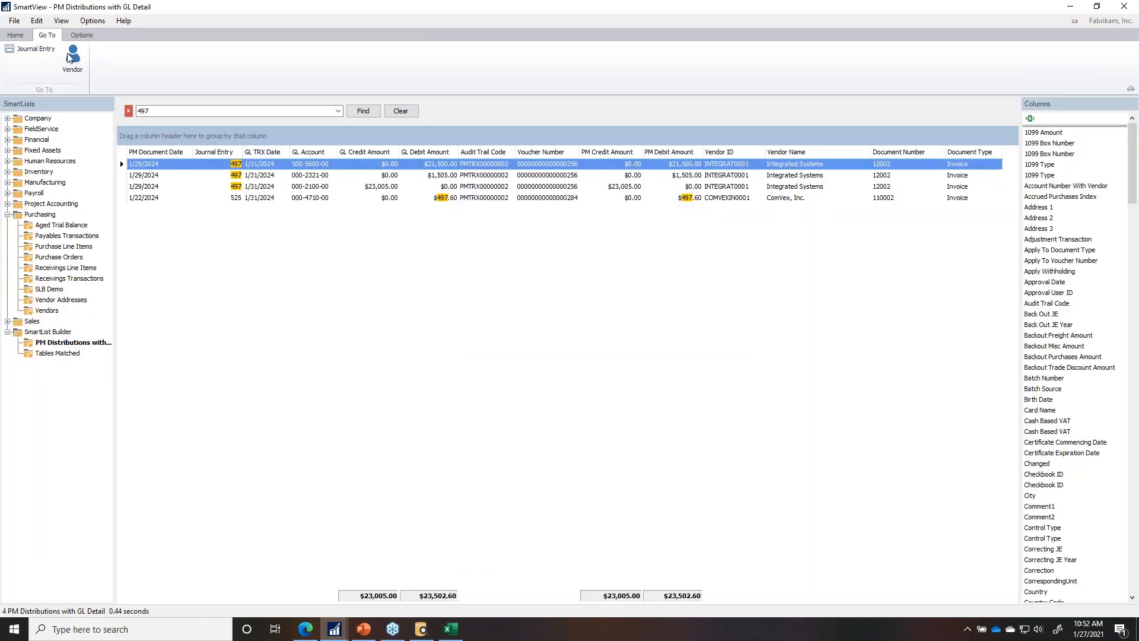
click(15, 35)
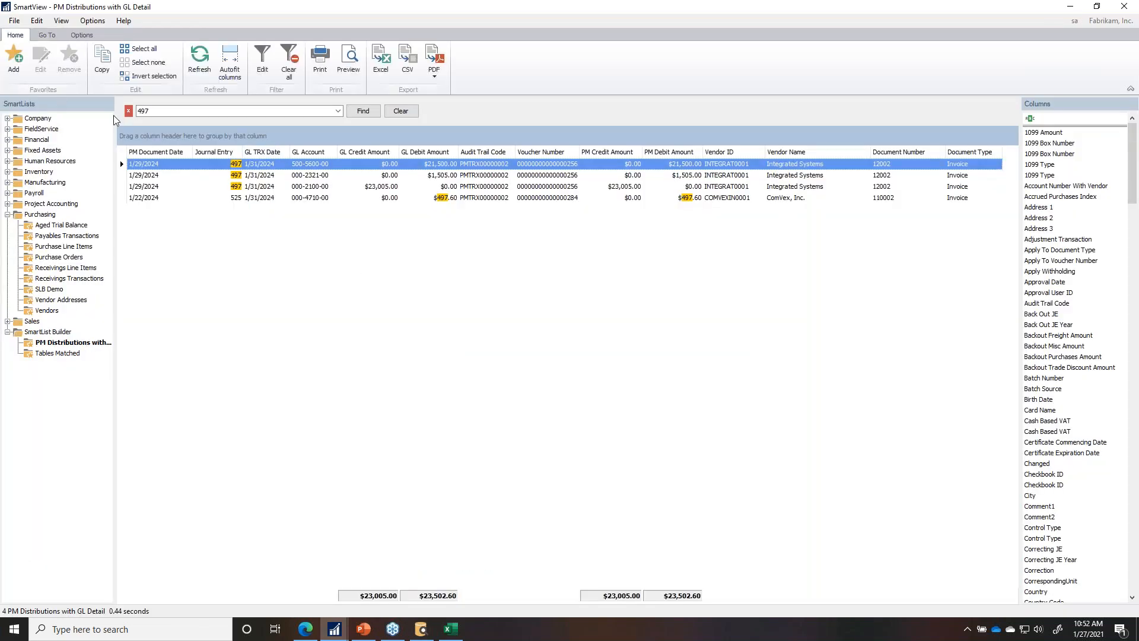
click(202, 64)
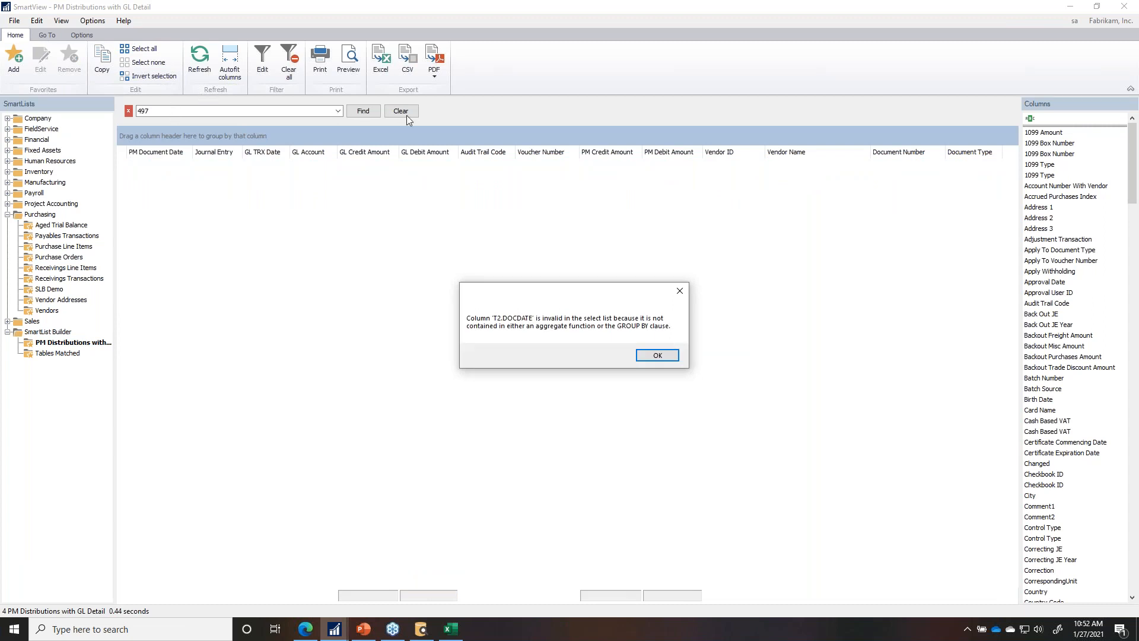
click(657, 356)
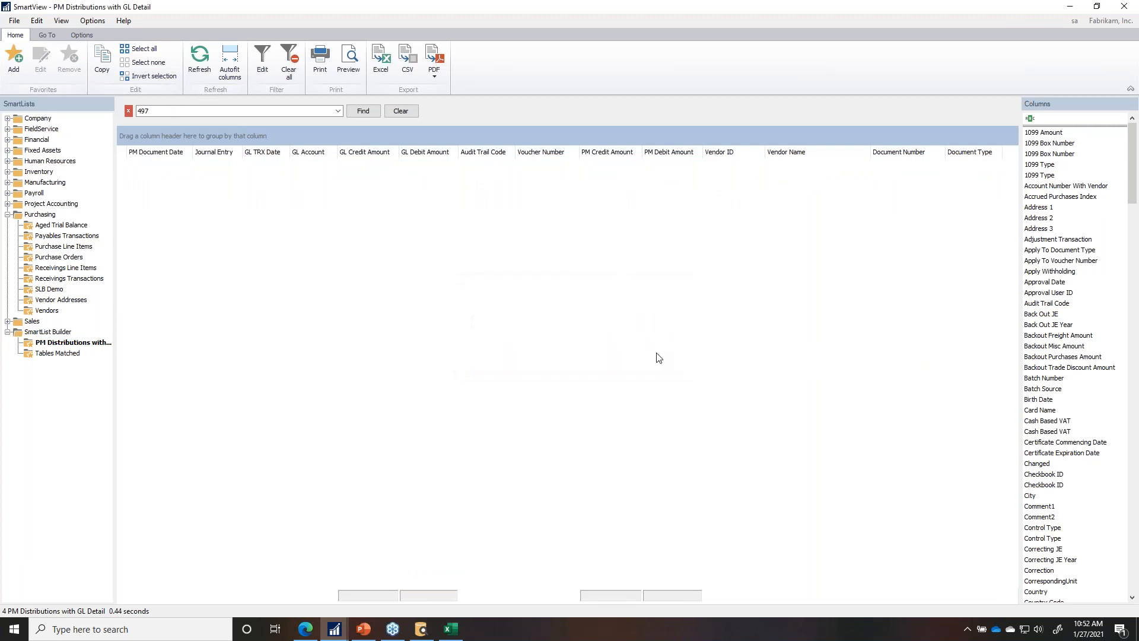
click(263, 59)
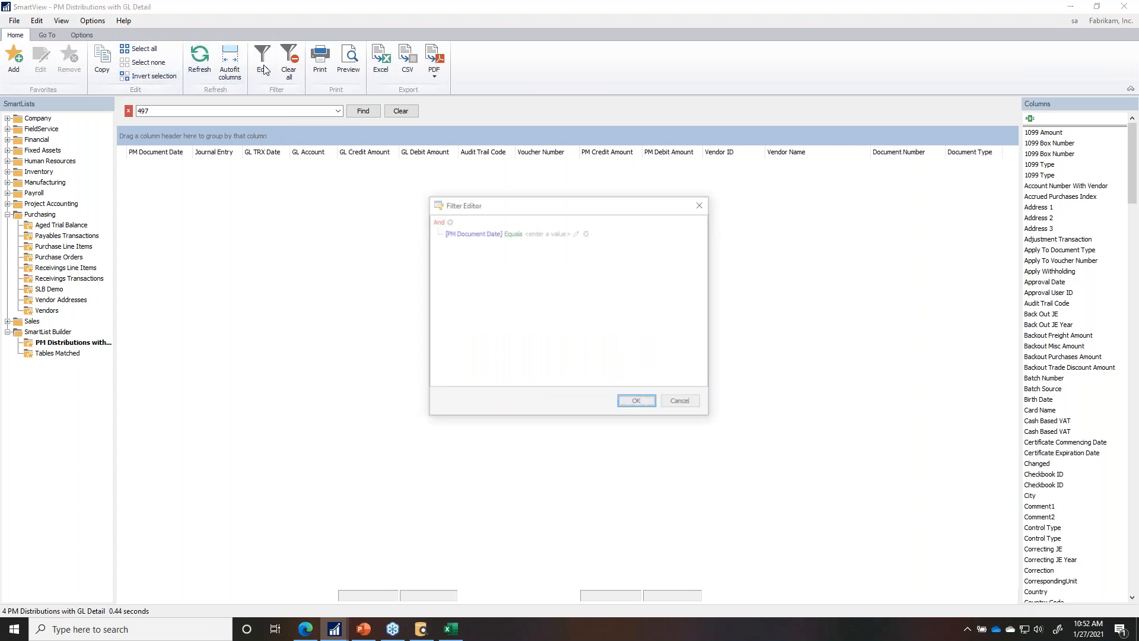
Step: Delete the PM Document Date restriction from the SmartList and save it
click(682, 403)
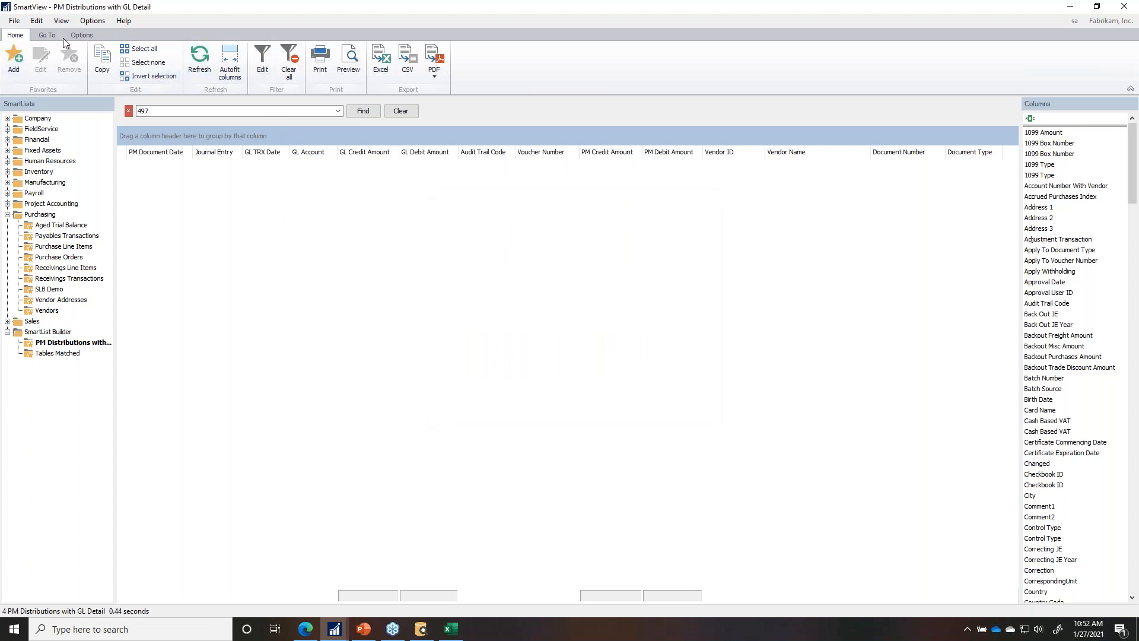
click(95, 38)
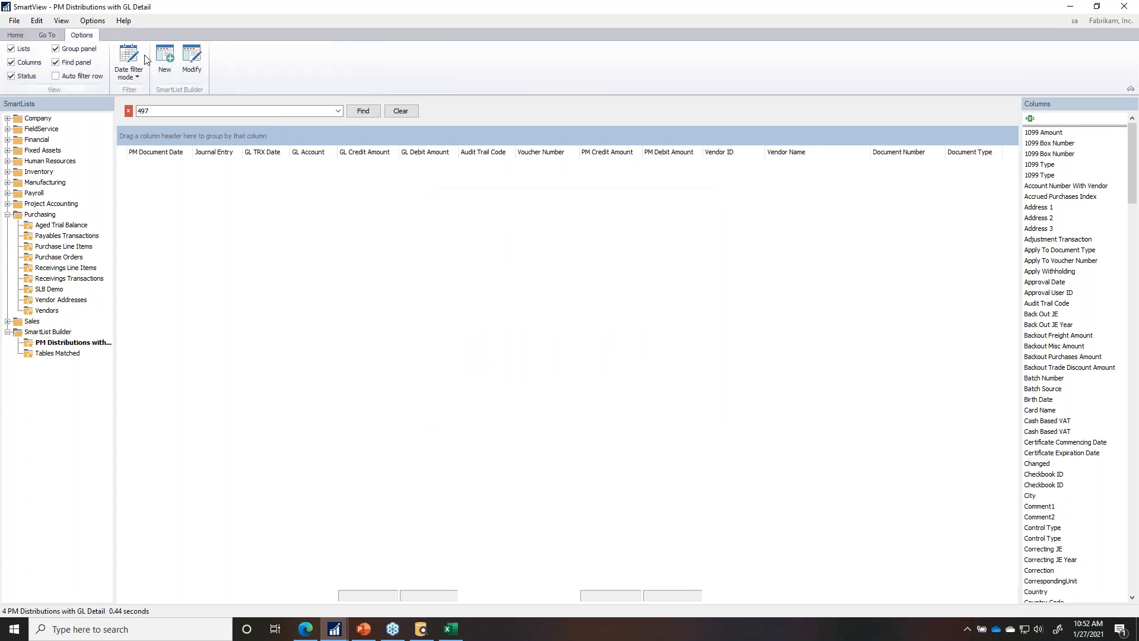
click(192, 59)
click(467, 118)
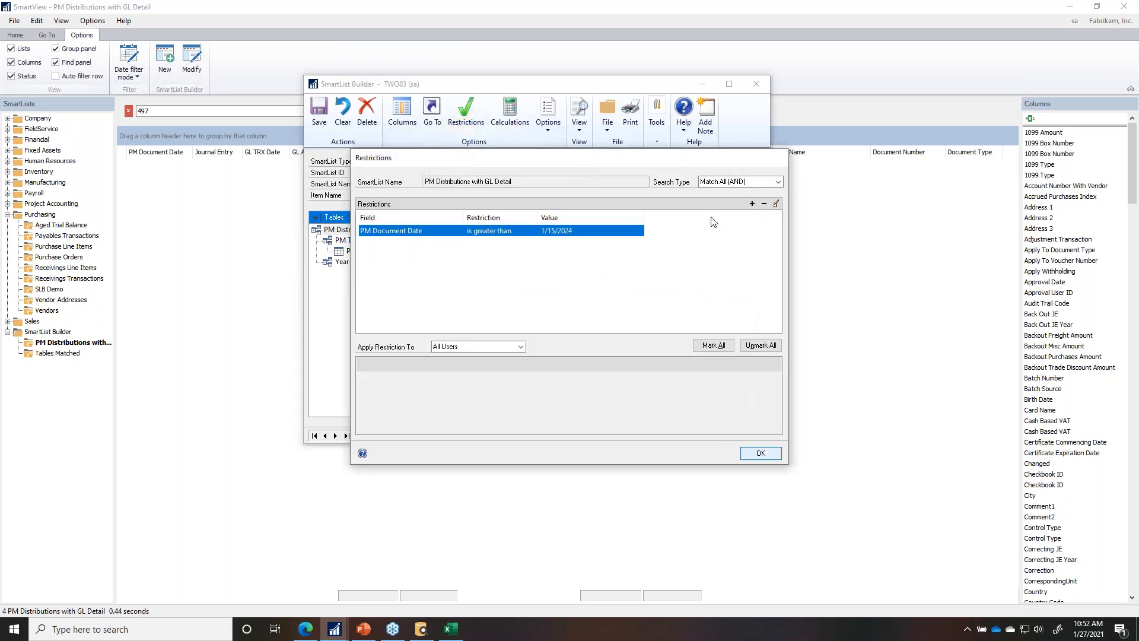
click(764, 203)
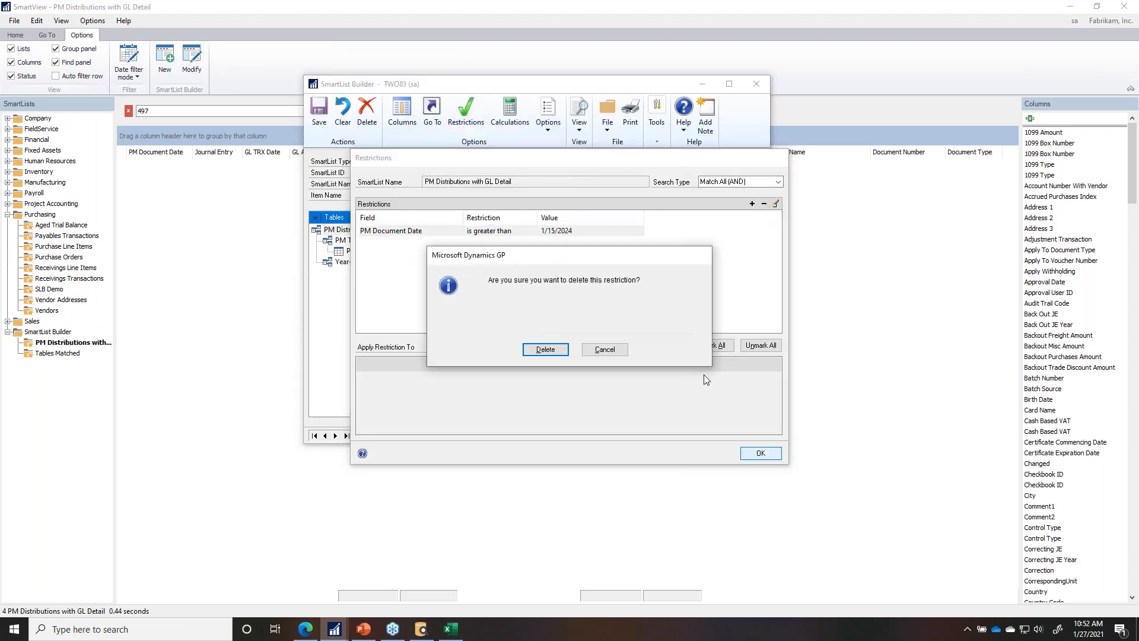
click(545, 349)
click(760, 453)
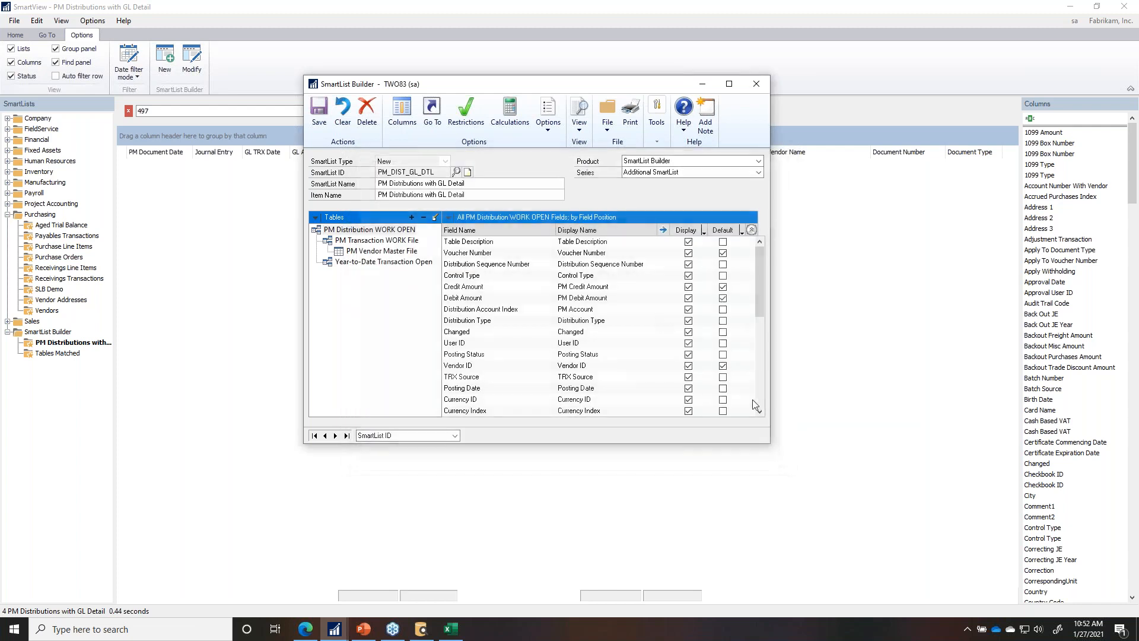
click(316, 112)
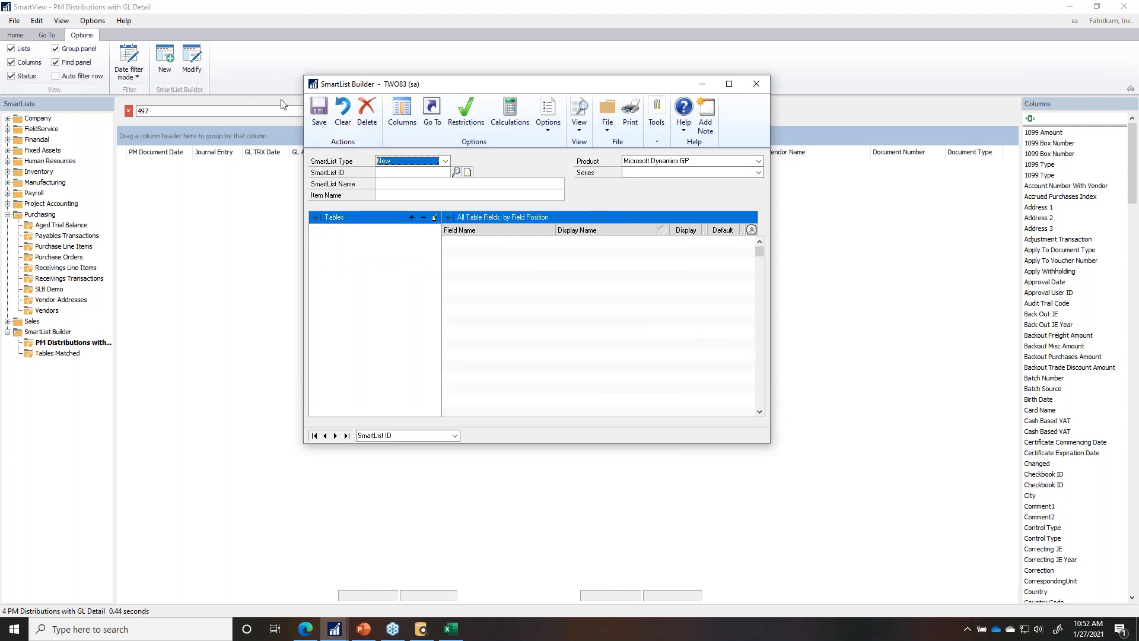
Step: Clear the 497 search and refresh the list, dismissing the recurring T2.DOCDATE error
click(197, 173)
click(408, 116)
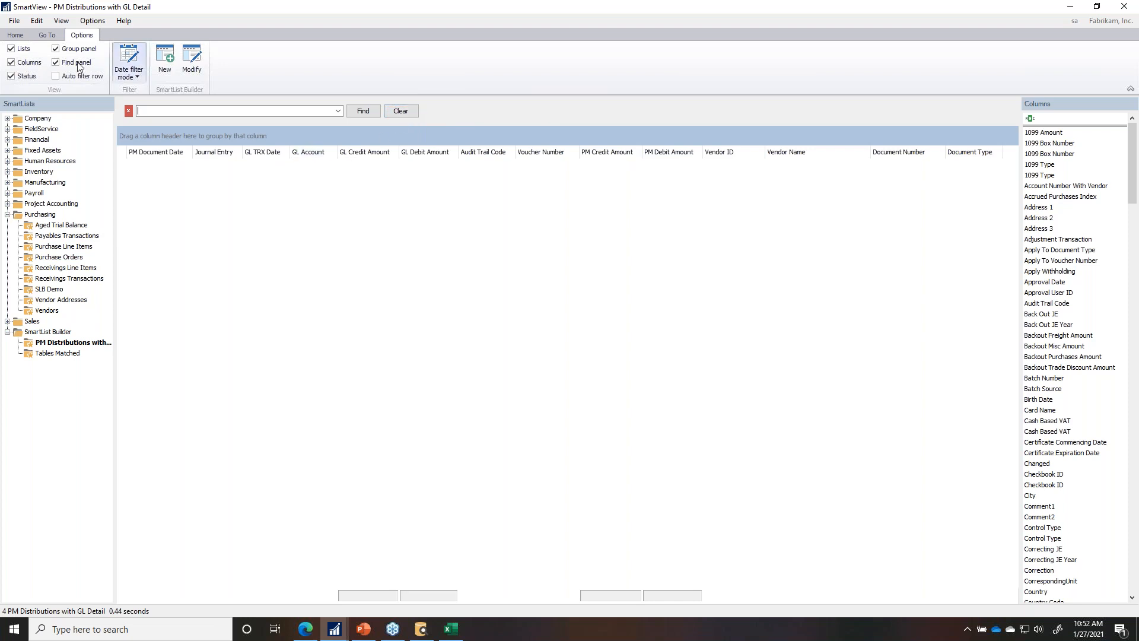
click(15, 35)
click(193, 60)
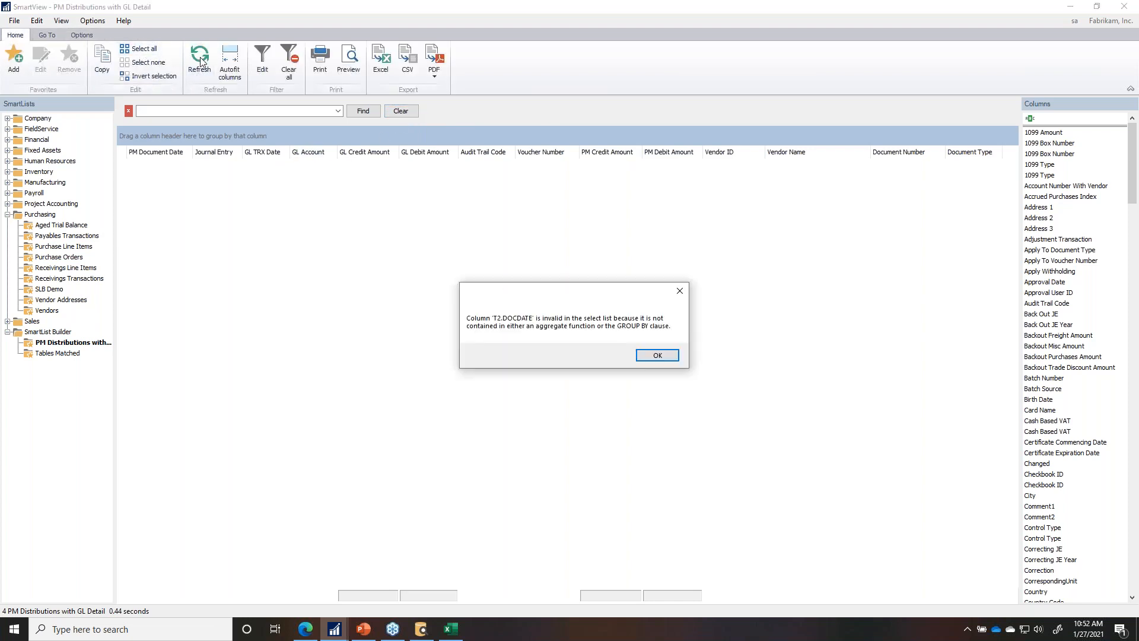
click(663, 358)
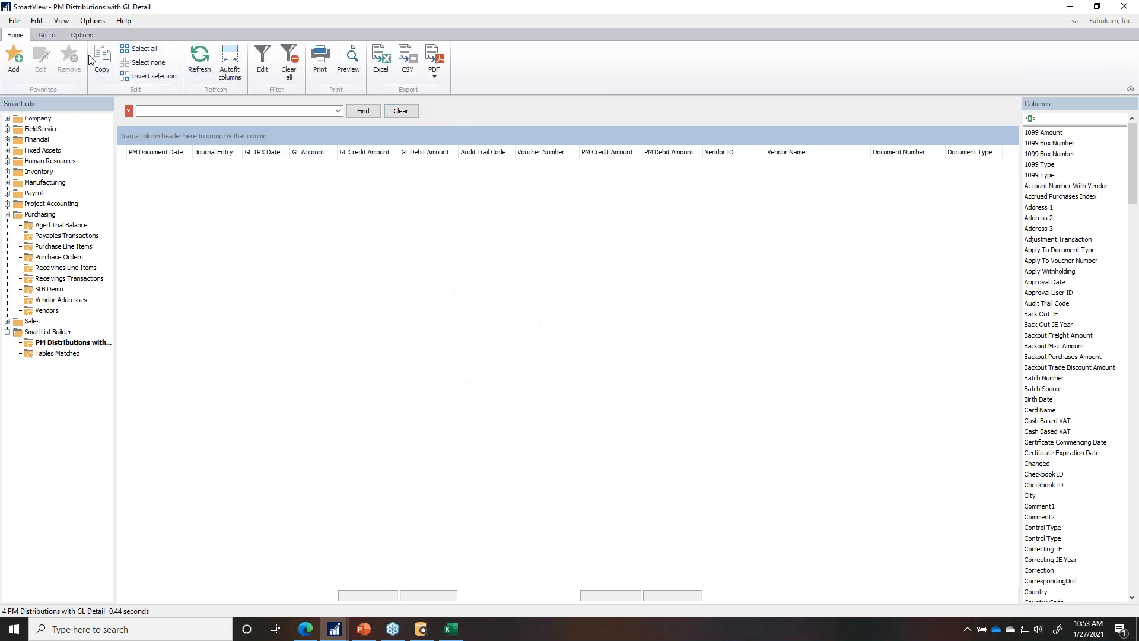
click(82, 35)
Step: Reopen the SmartList's summary options and confirm GL Account stays on Group By
click(196, 67)
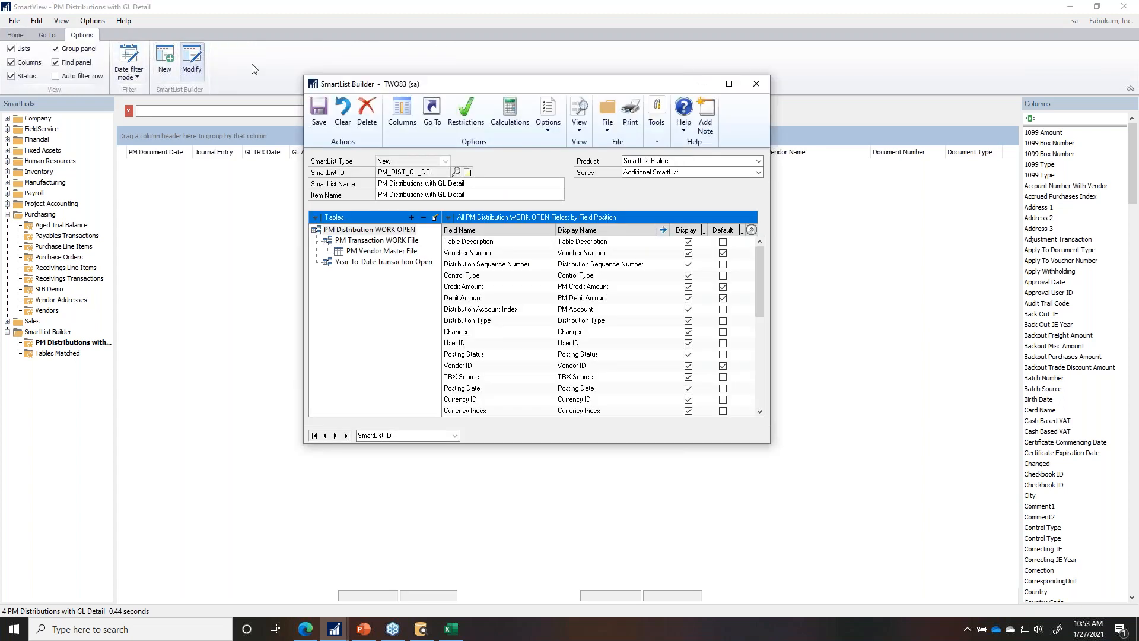
click(547, 127)
click(576, 149)
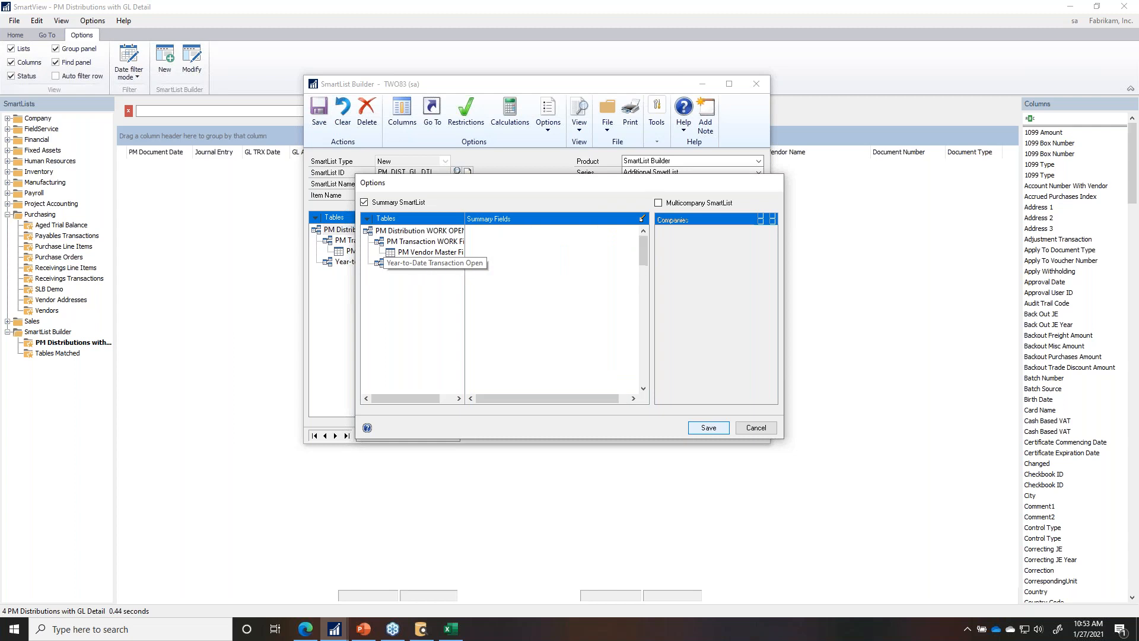
click(419, 265)
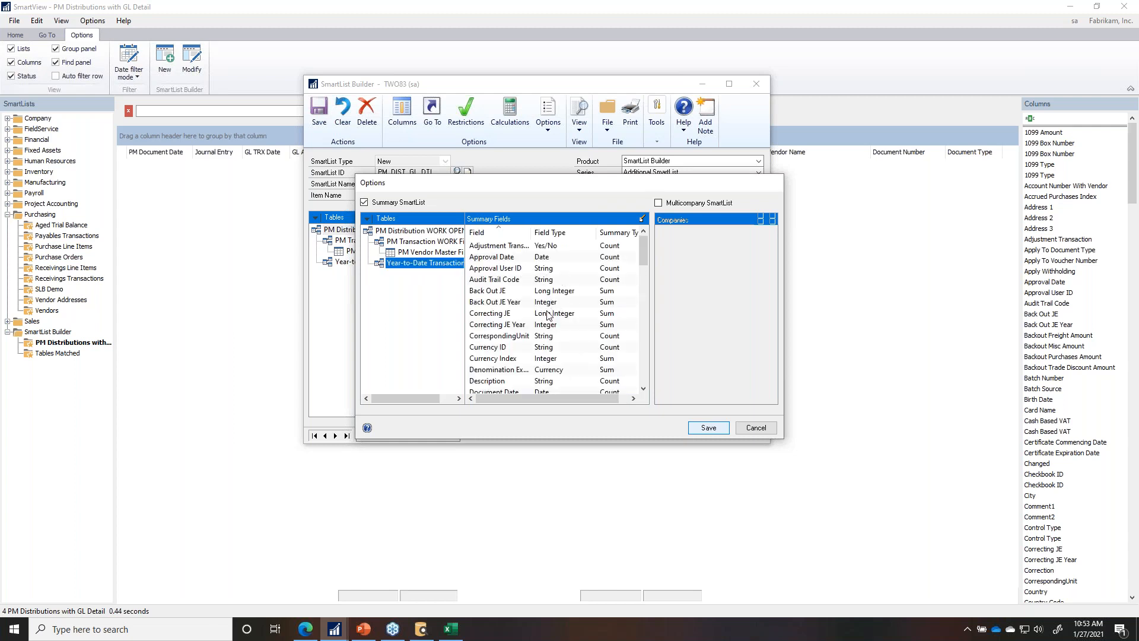
scroll(524, 333, down, 3)
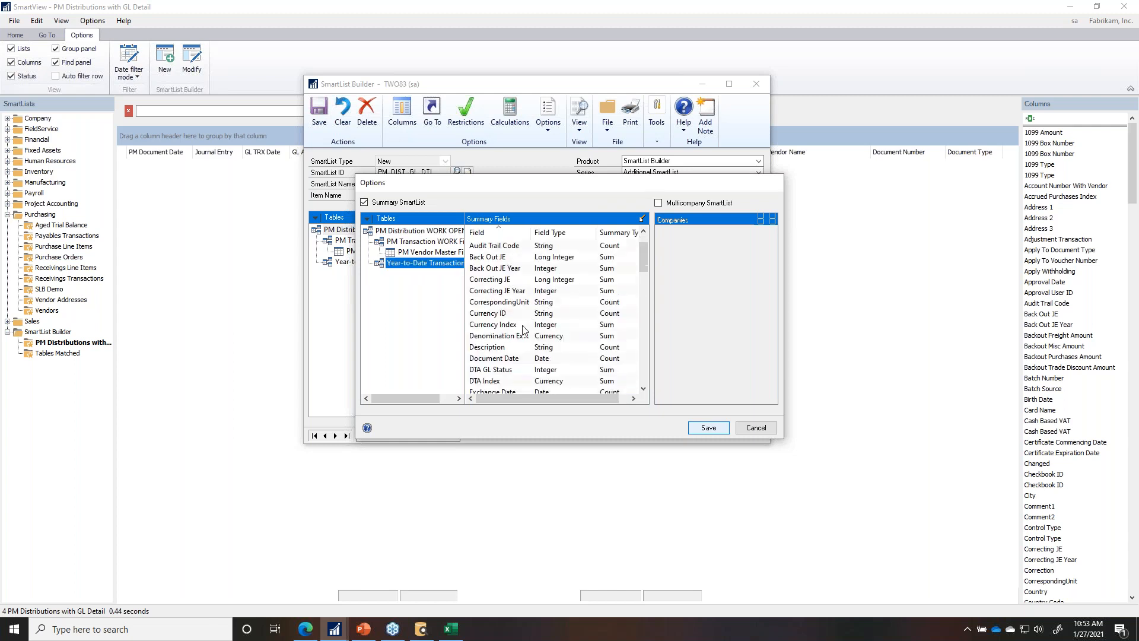
double_click(496, 359)
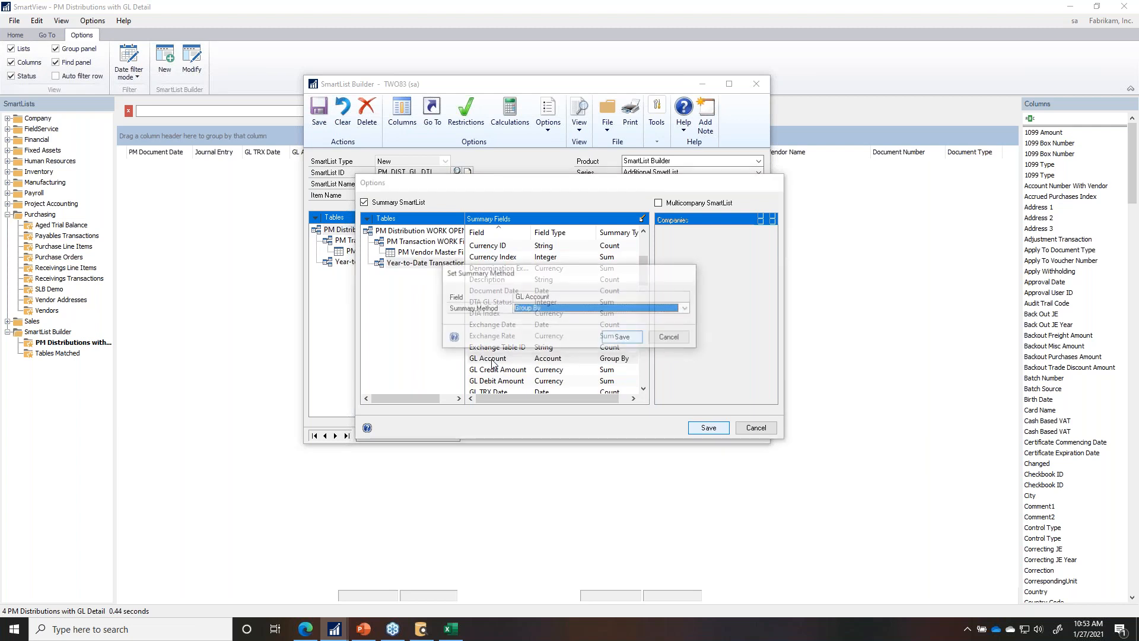
click(528, 309)
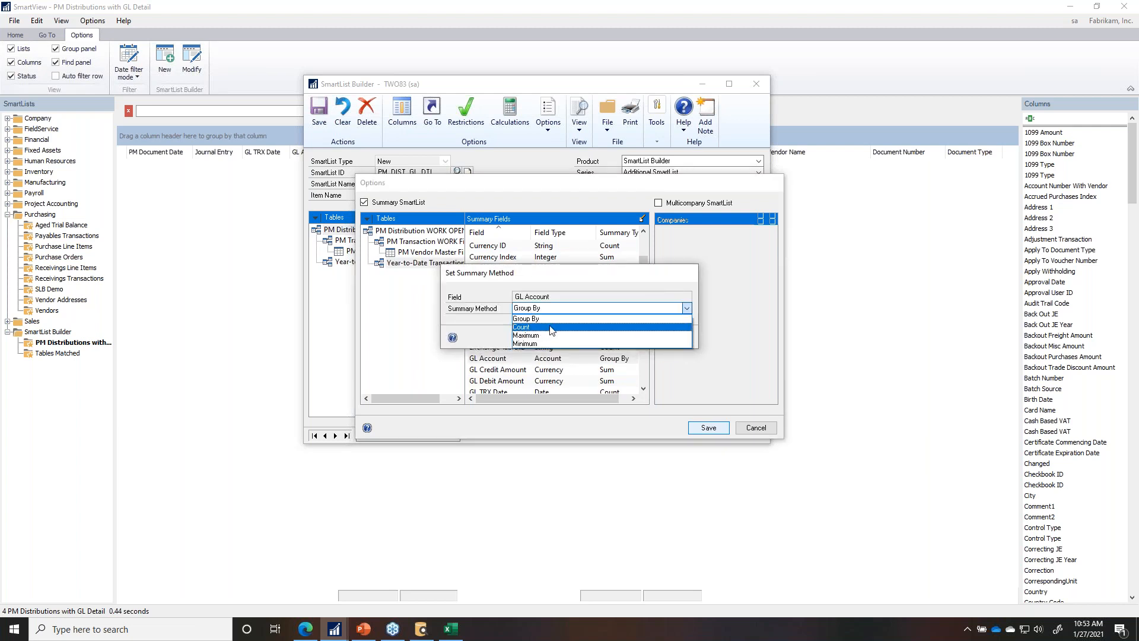
click(621, 290)
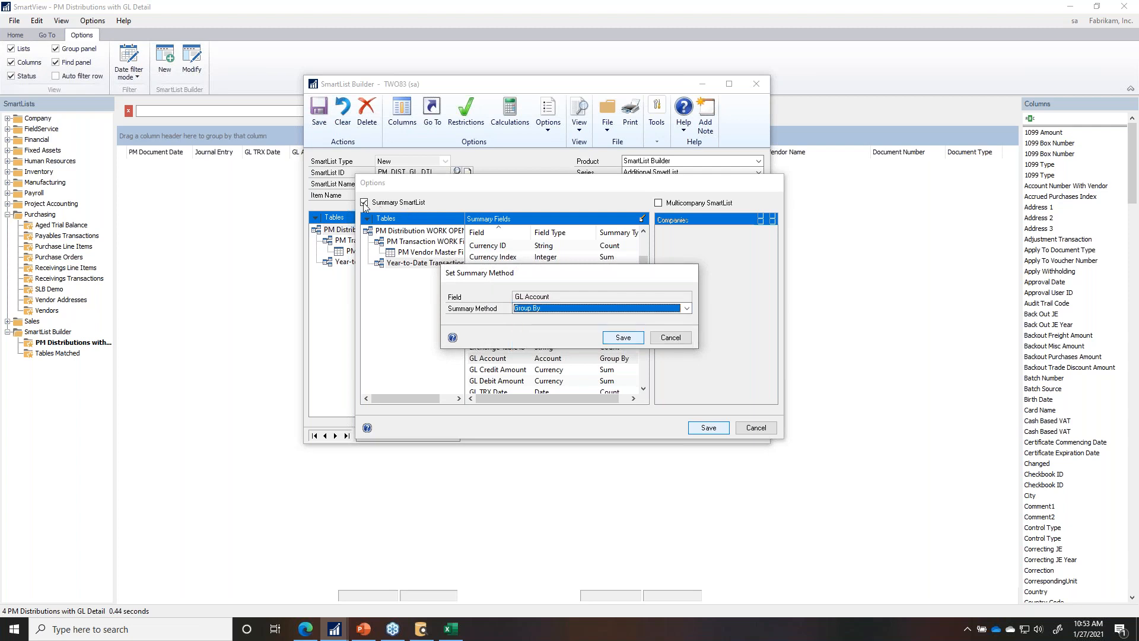
click(676, 339)
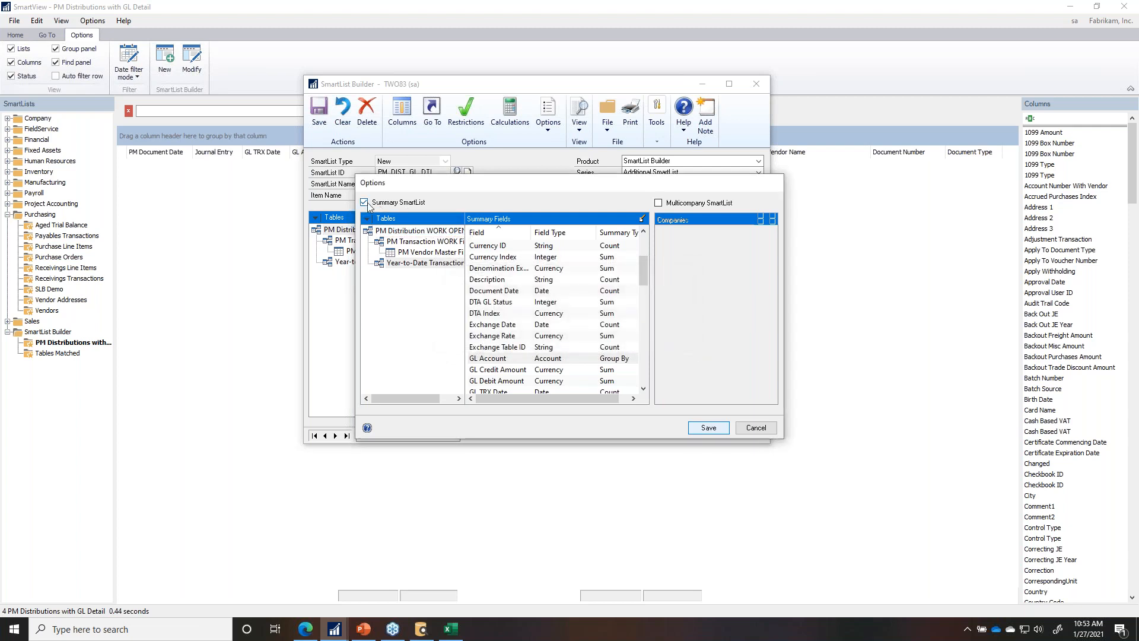
Step: Turn off summarising, save the SmartList, and close SmartList Builder
click(364, 202)
click(707, 428)
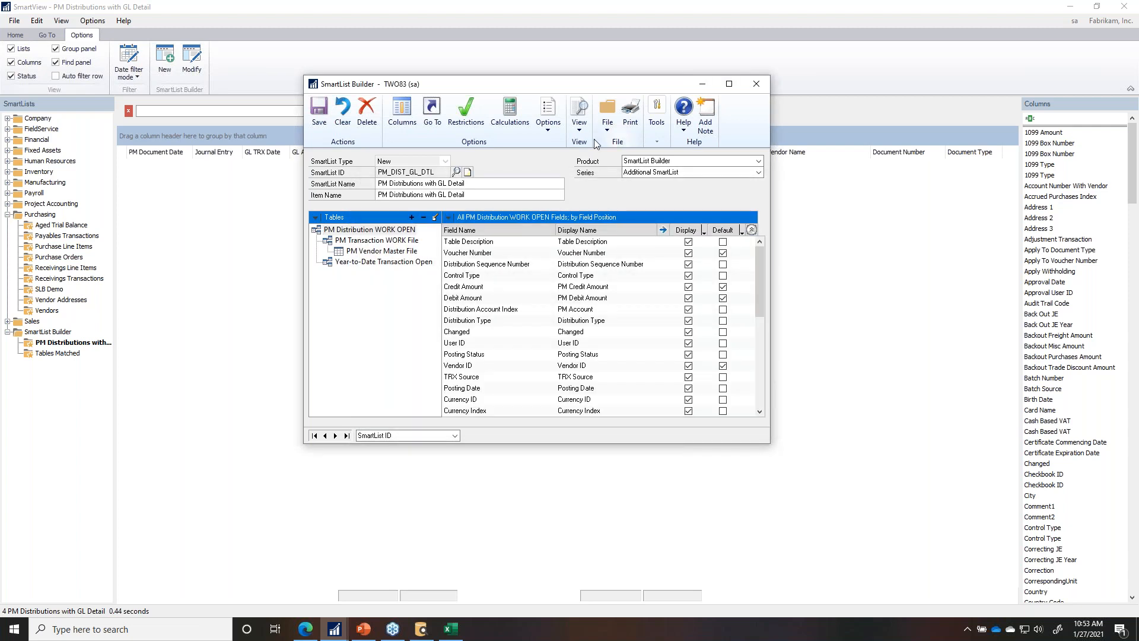
click(315, 116)
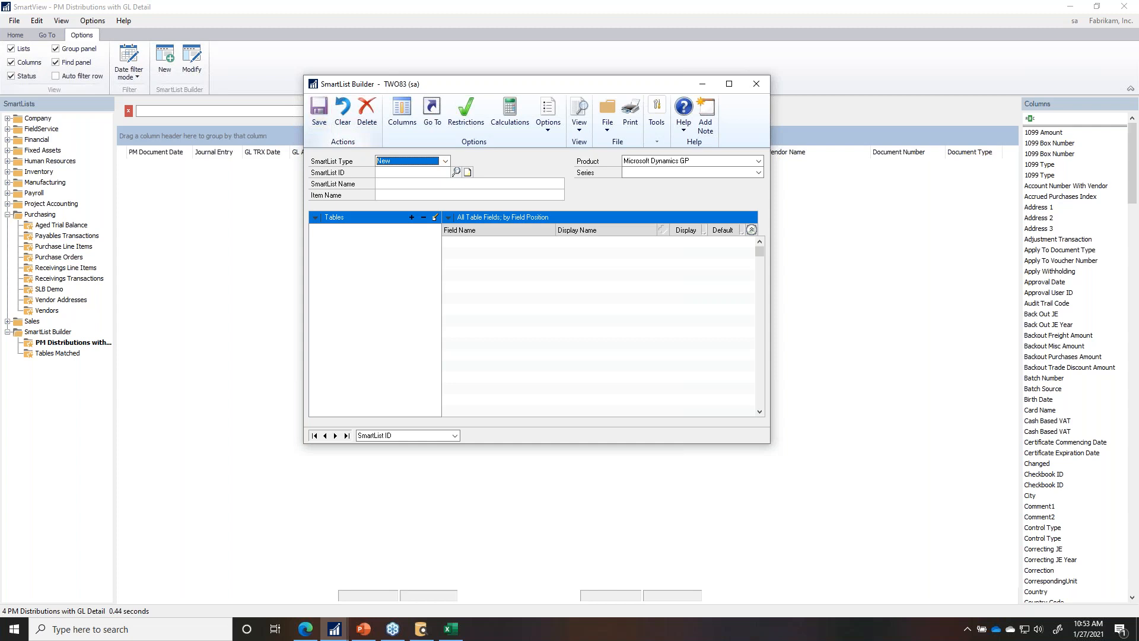
click(751, 83)
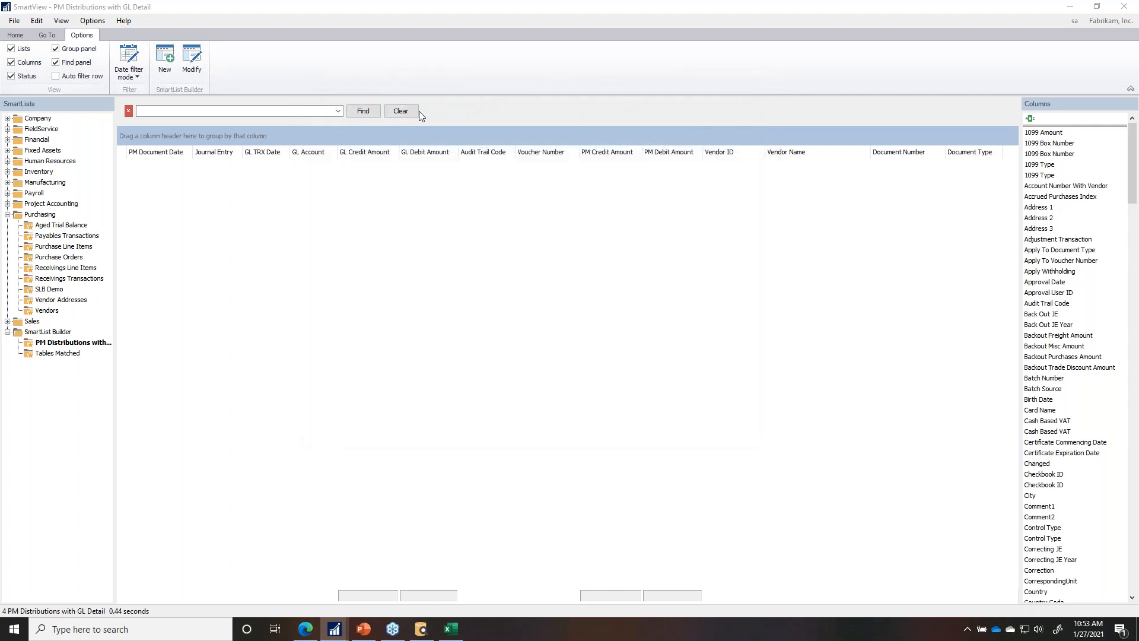
Step: Close the SmartView window to reveal the Excel workbook
click(1124, 6)
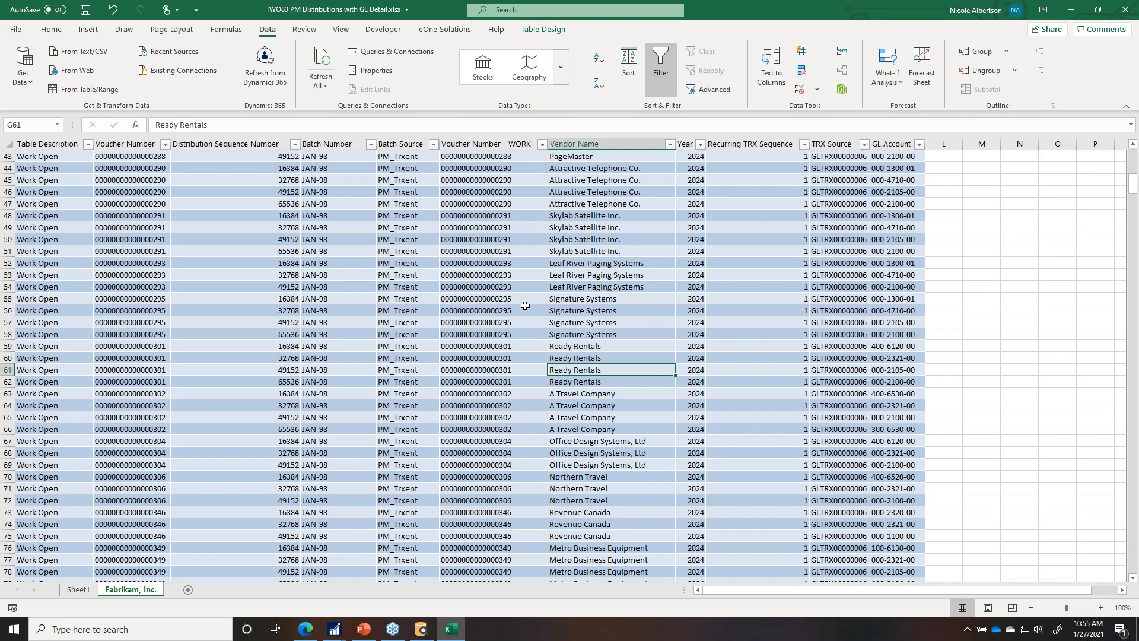
click(335, 629)
click(591, 576)
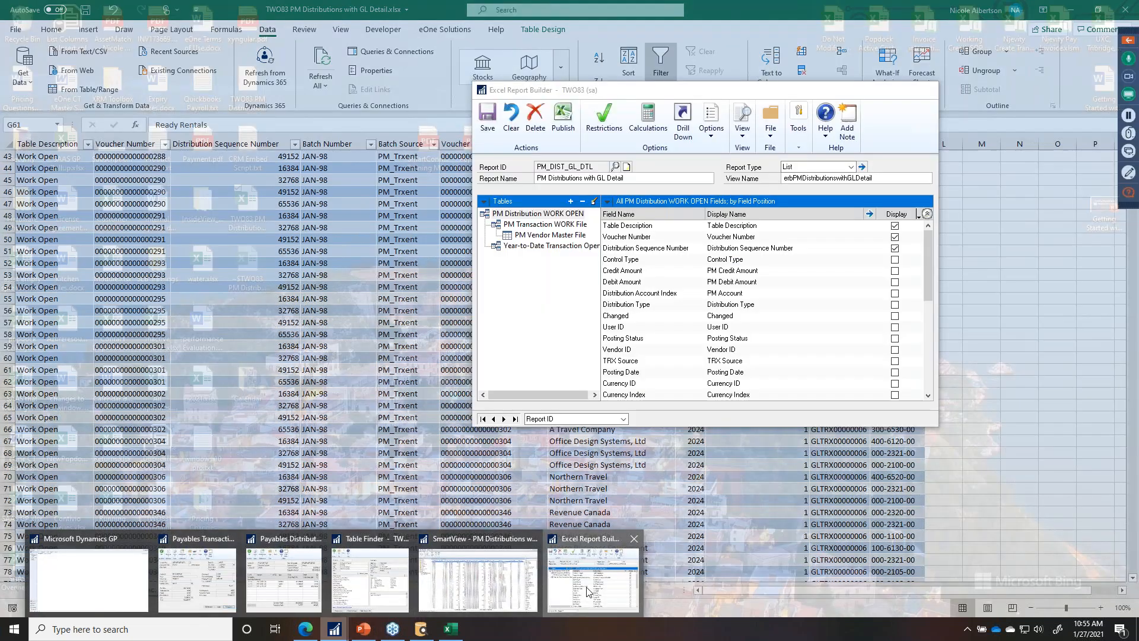
click(564, 122)
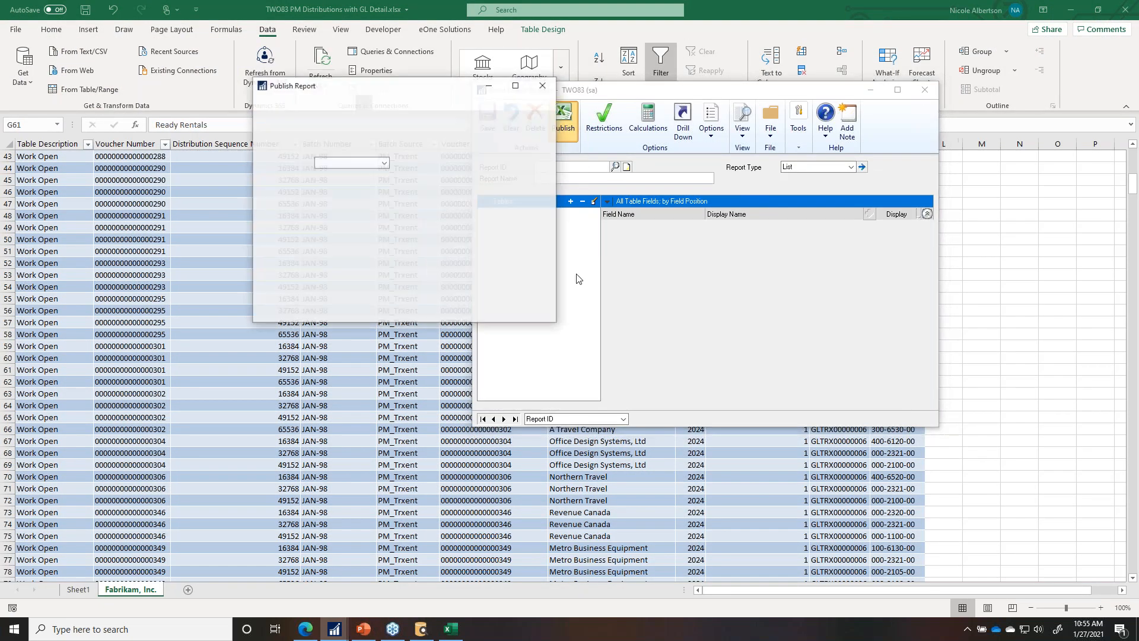
click(288, 285)
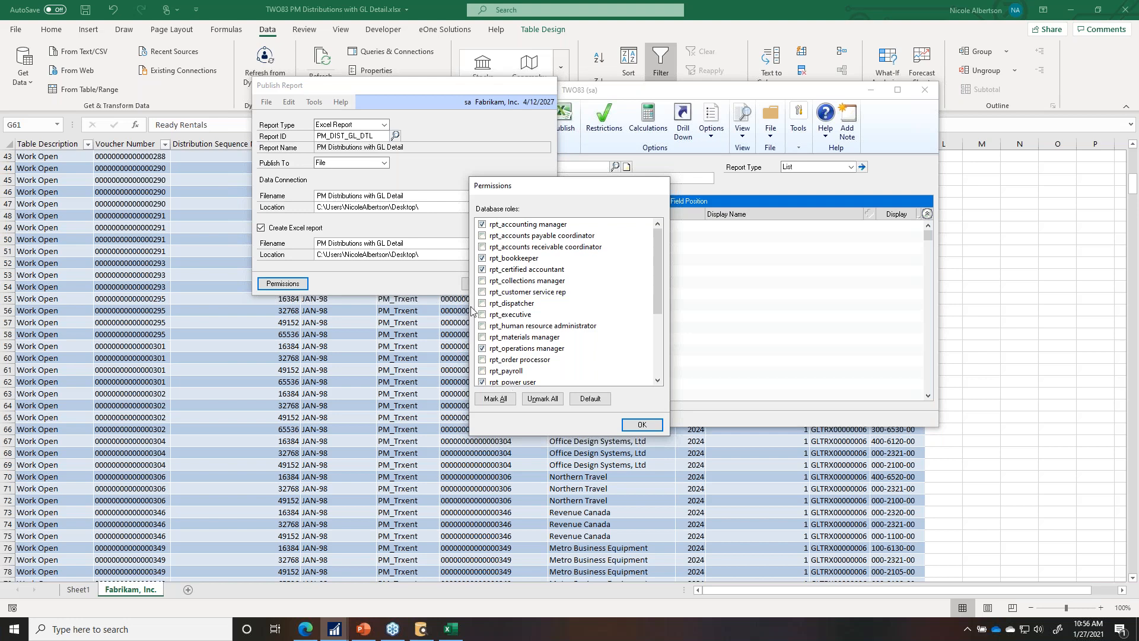
click(642, 424)
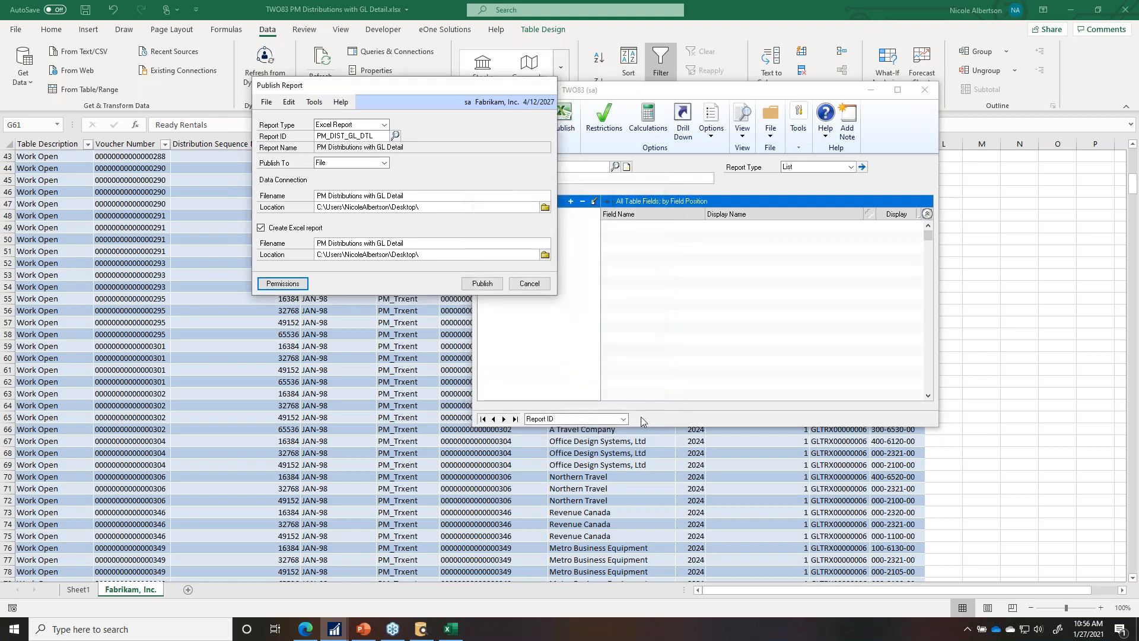
click(530, 283)
click(923, 91)
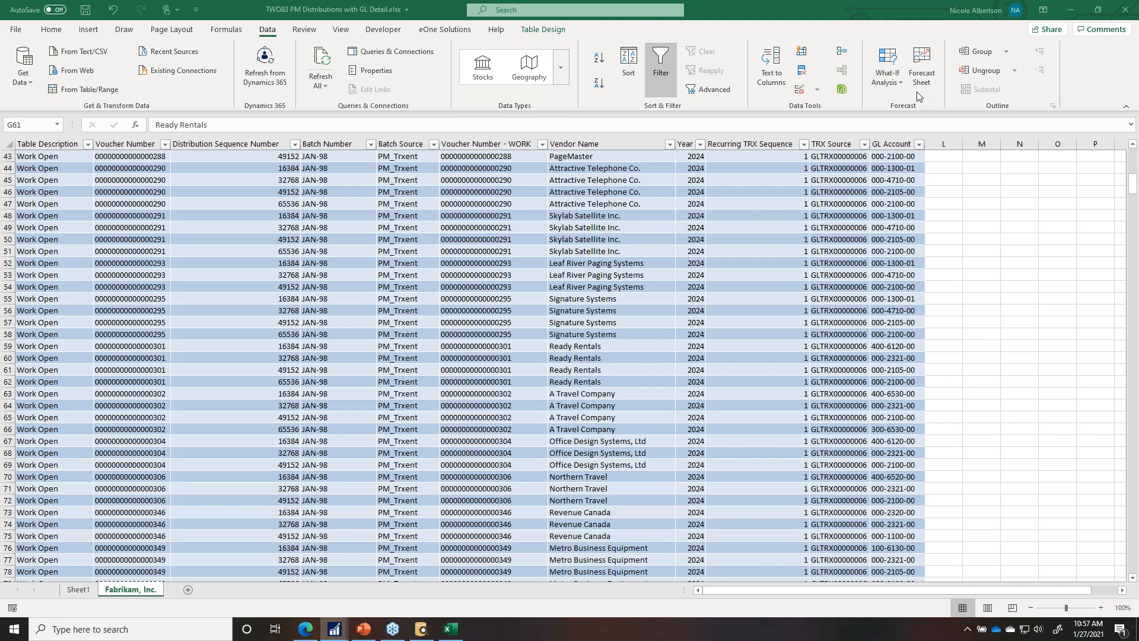
Step: Open popdock.com in a new Edge tab
click(300, 631)
key(ctrl+t)
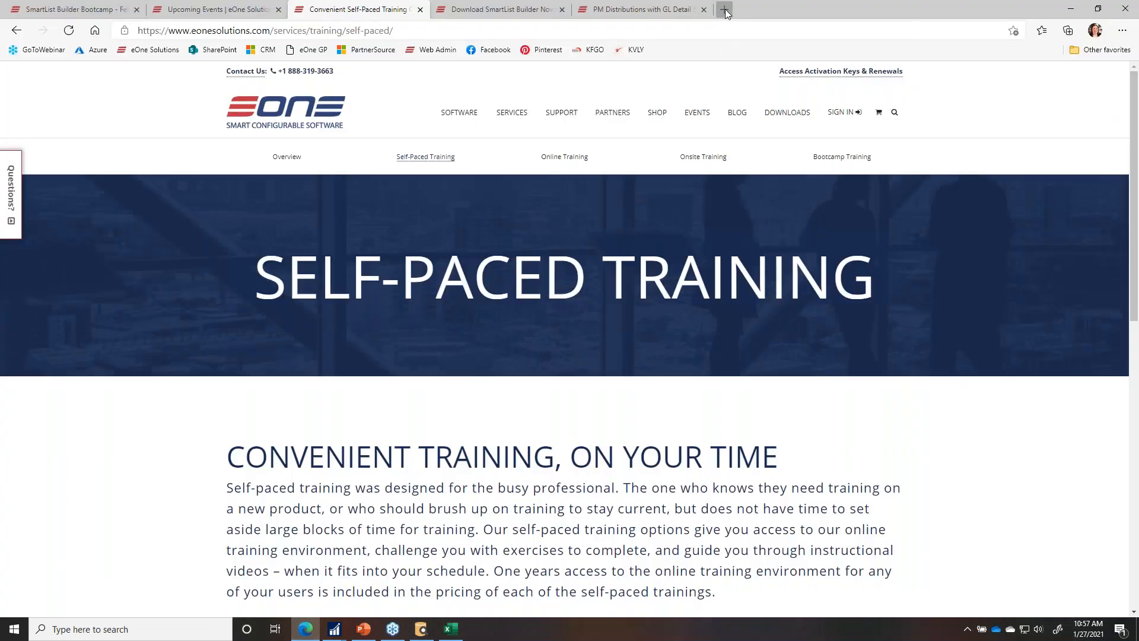
text(data)
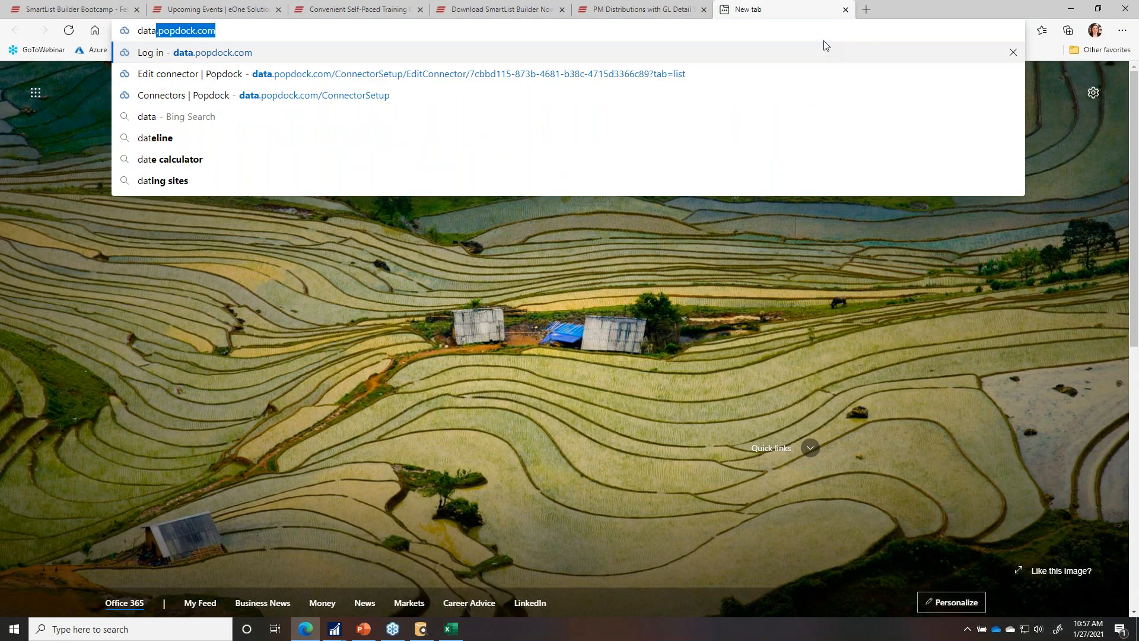
key(BackSpace)
key(BackSpace)
key(BackSpace)
key(BackSpace)
text(op)
key(BackSpace)
key(BackSpace)
text(popd)
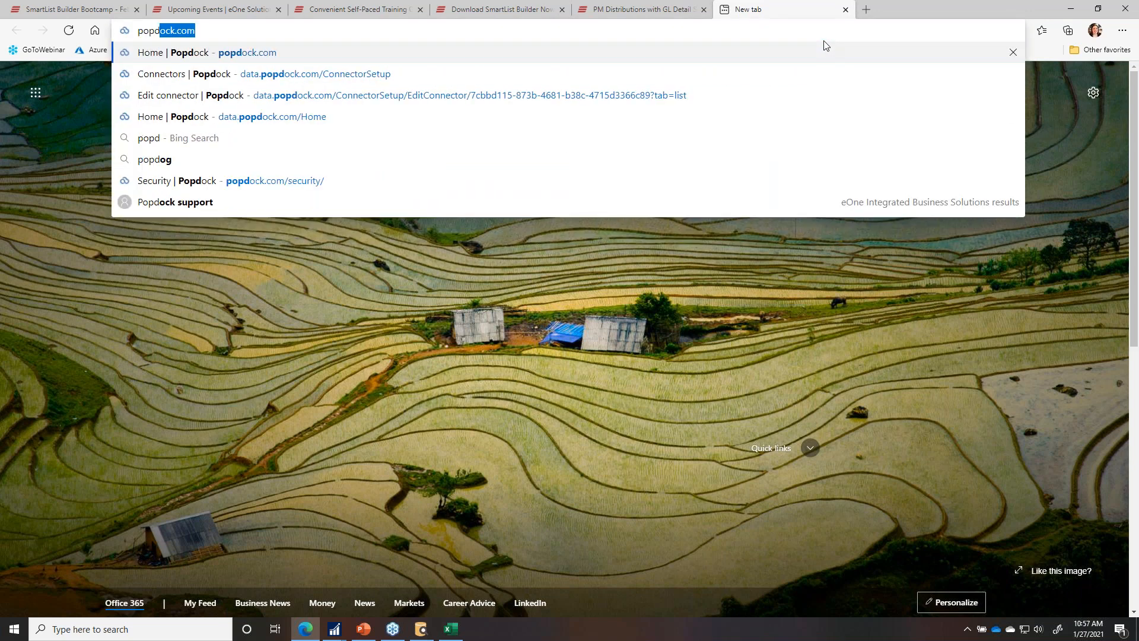
key(Return)
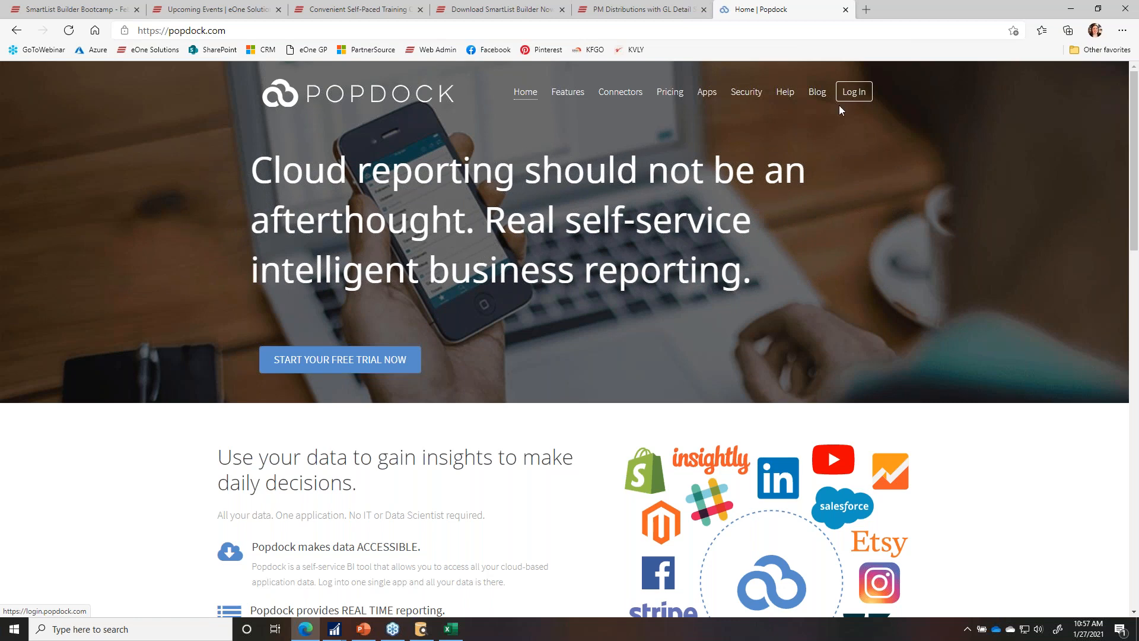
Step: Scroll through the Popdock home page, then minimize Edge to show the Excel workbook
scroll(841, 176, down, 3)
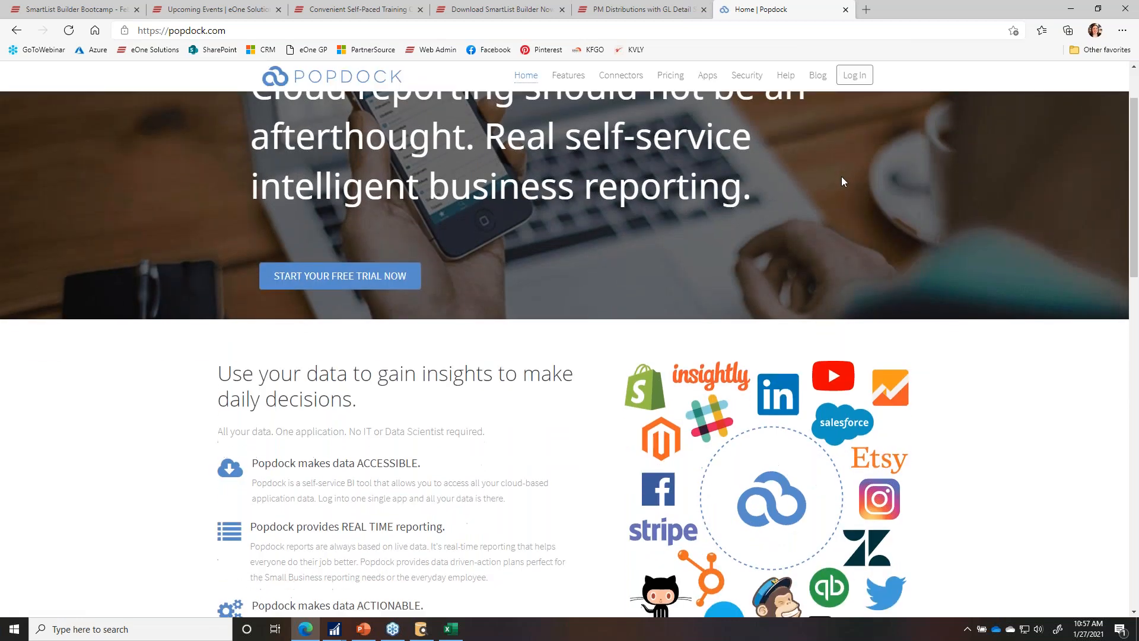
scroll(842, 175, up, 3)
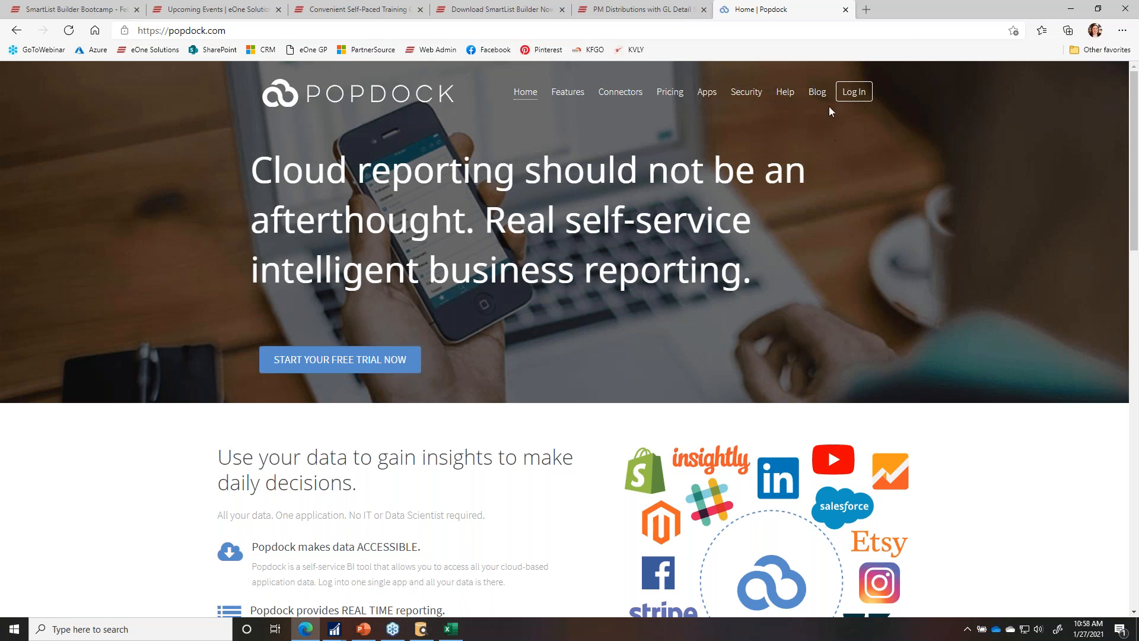
click(1069, 11)
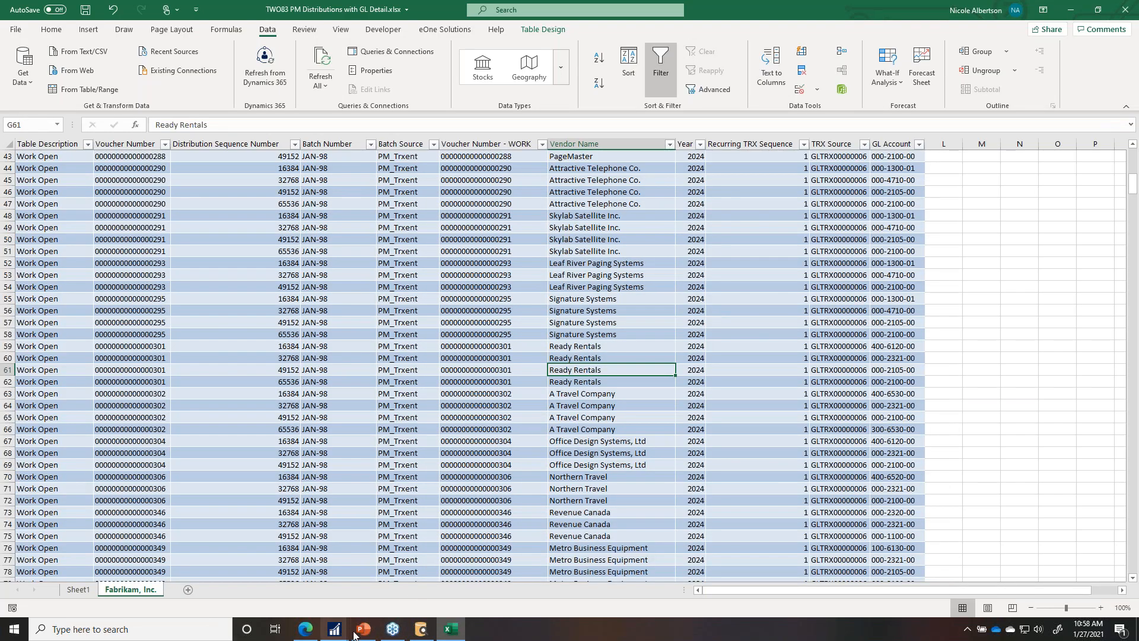
Step: Group the PM Distributions with GL Detail SmartView list by Vendor ID, with PM Credit Amount totals per vendor
click(335, 633)
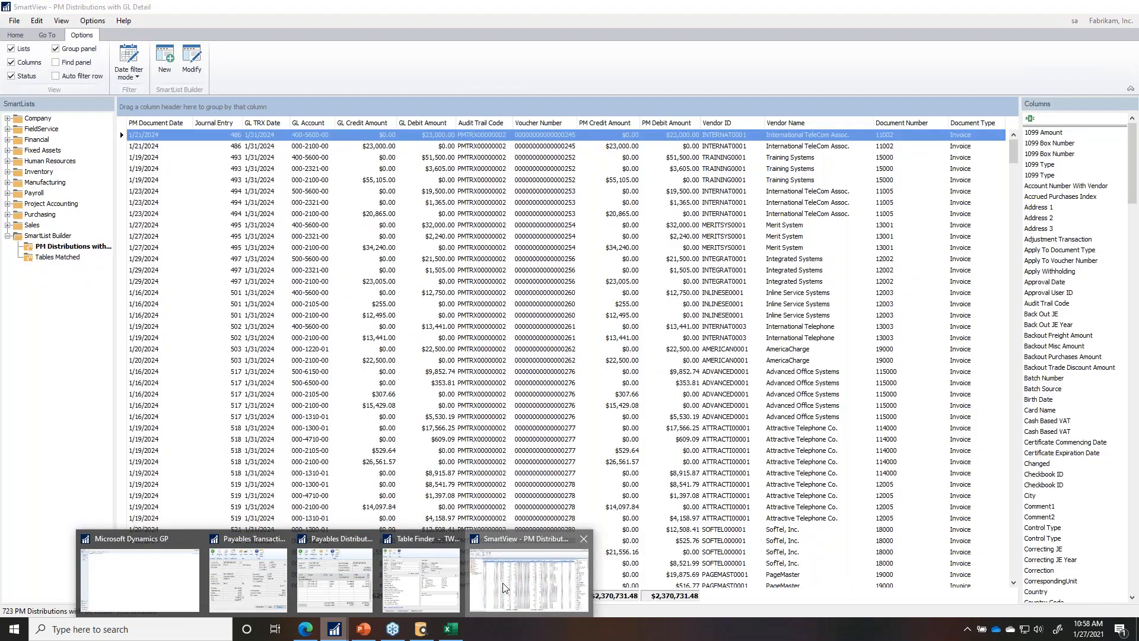
click(581, 587)
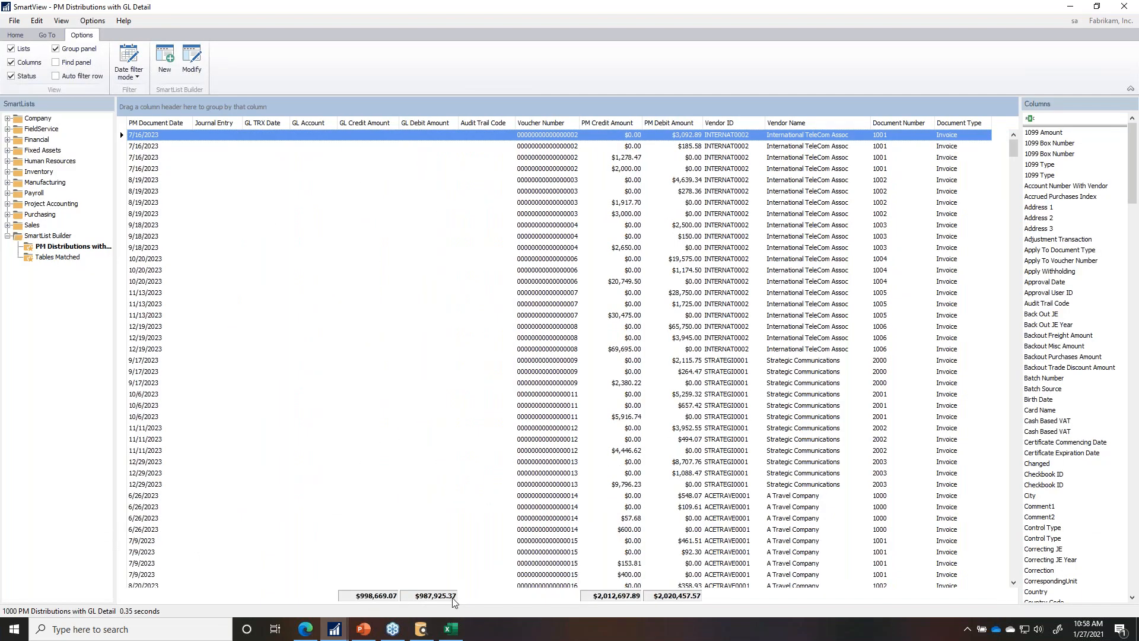
right_click(626, 598)
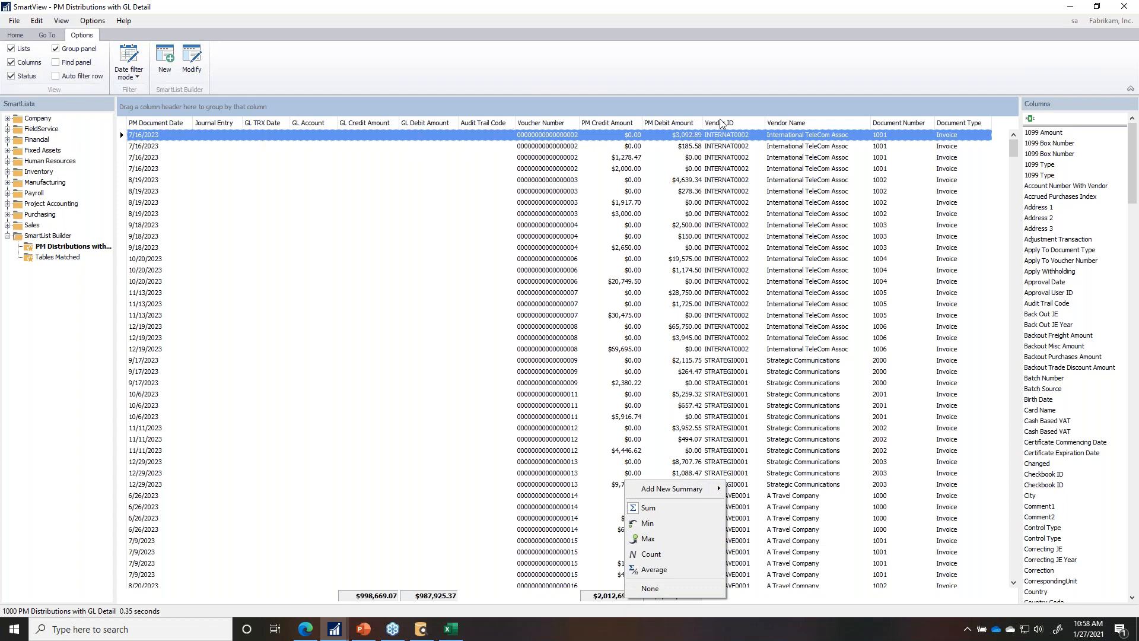
drag(728, 124, 611, 109)
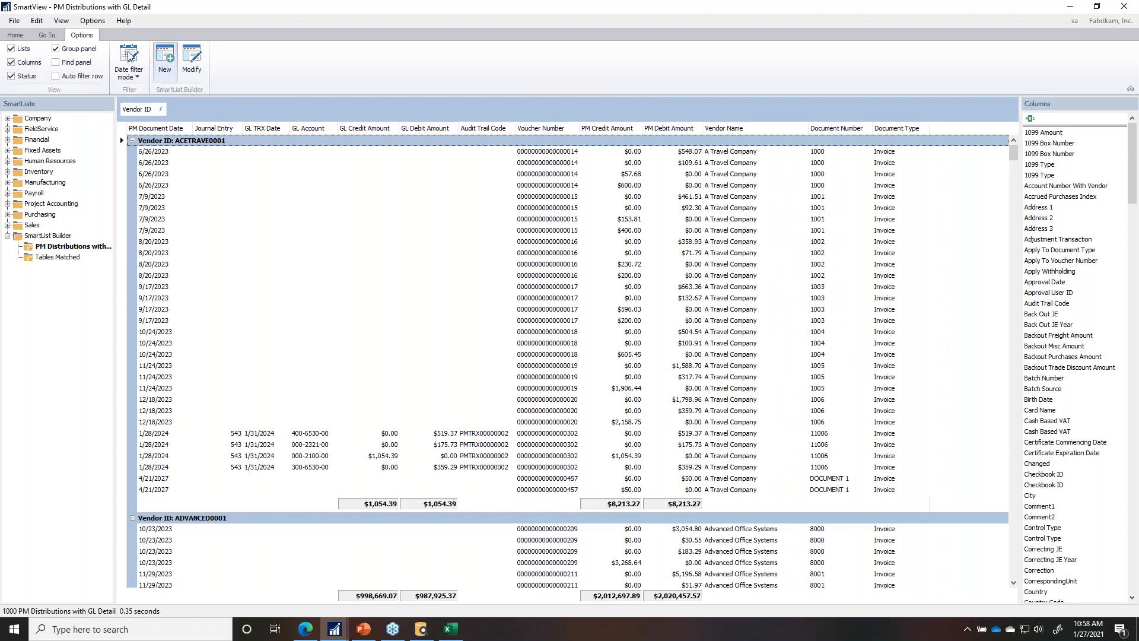
click(17, 36)
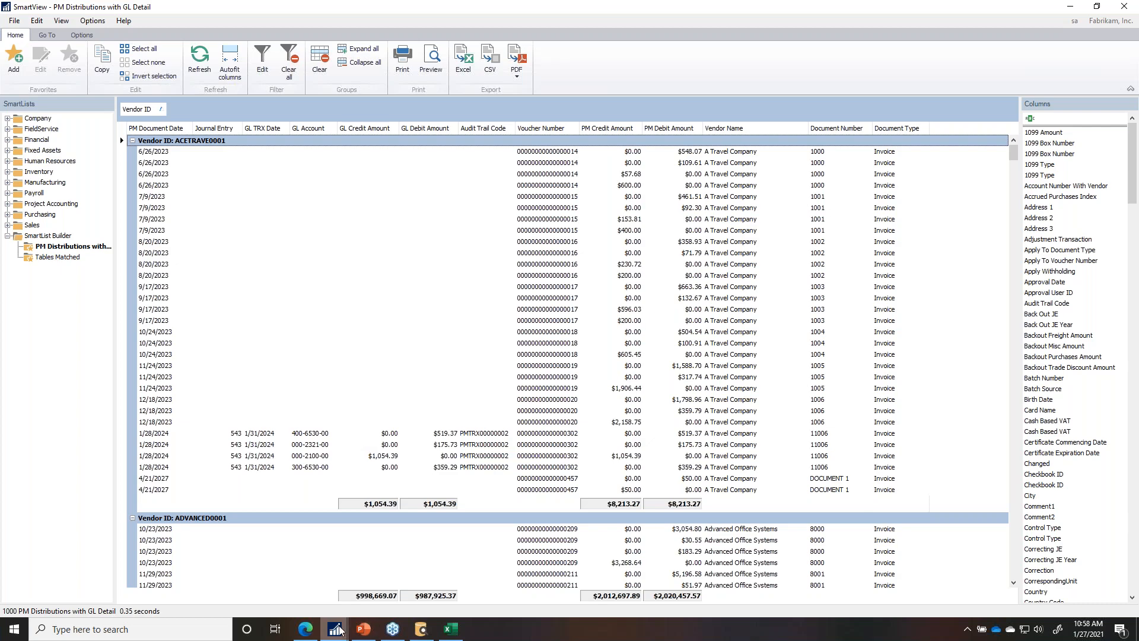
mouse_move(337, 630)
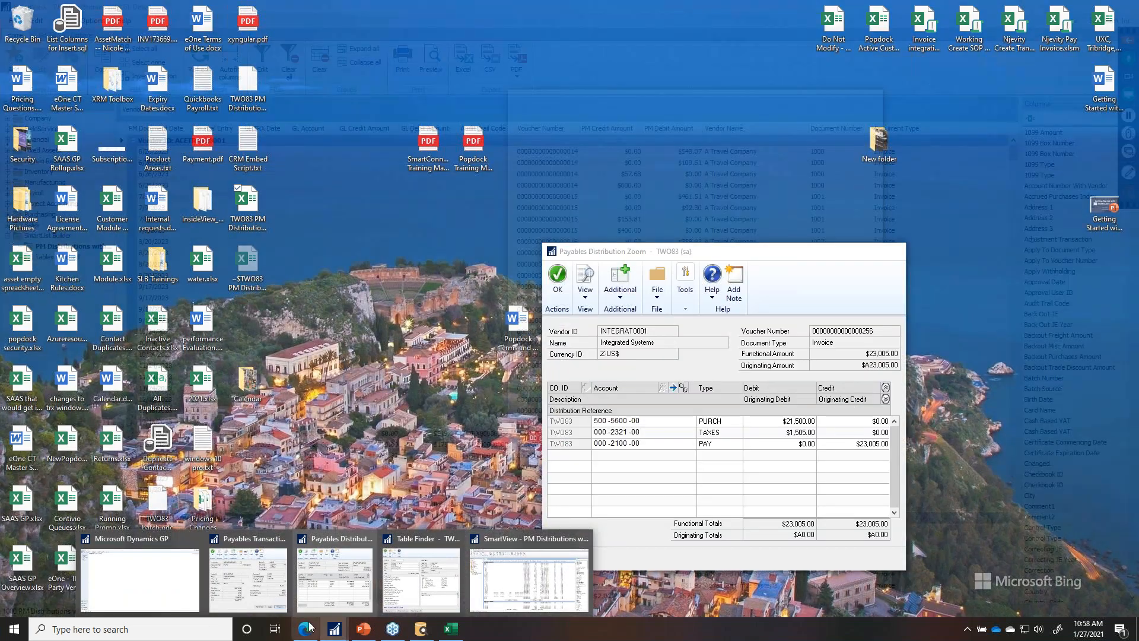
Step: Go to the eOne SmartList Builder downloads page and jump to its Templates section
click(305, 629)
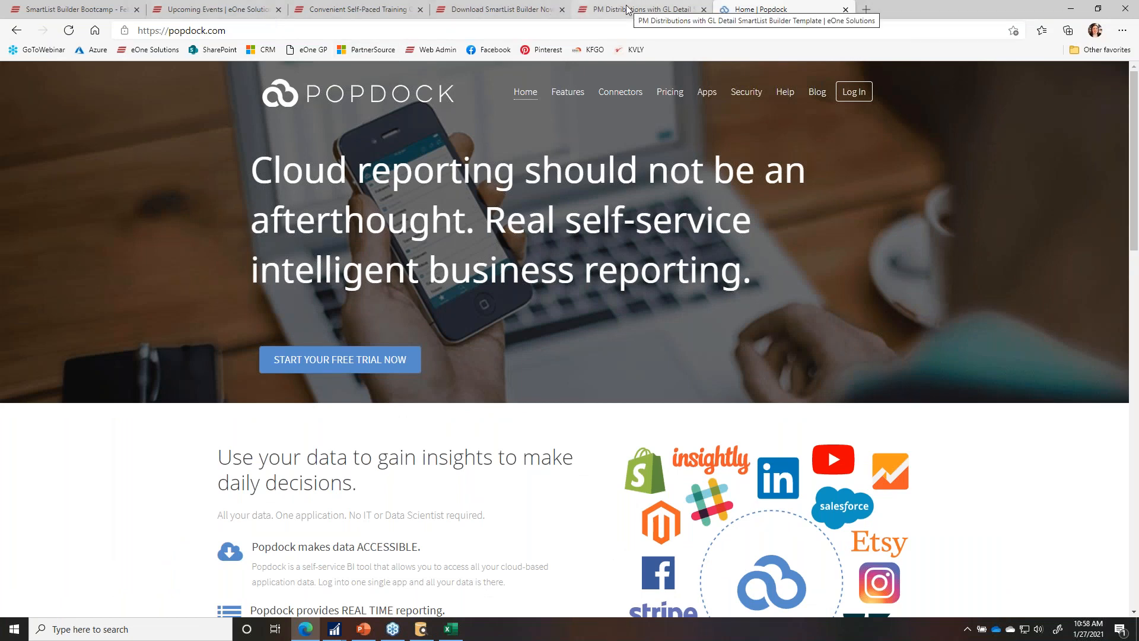
click(485, 8)
scroll(612, 181, up, 20)
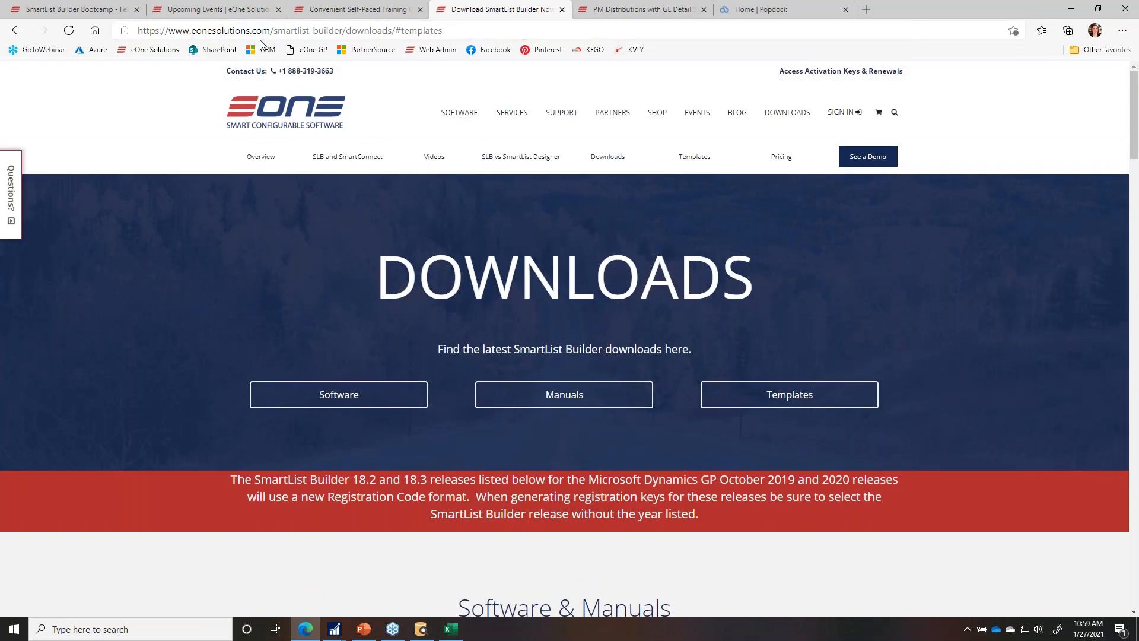
click(786, 121)
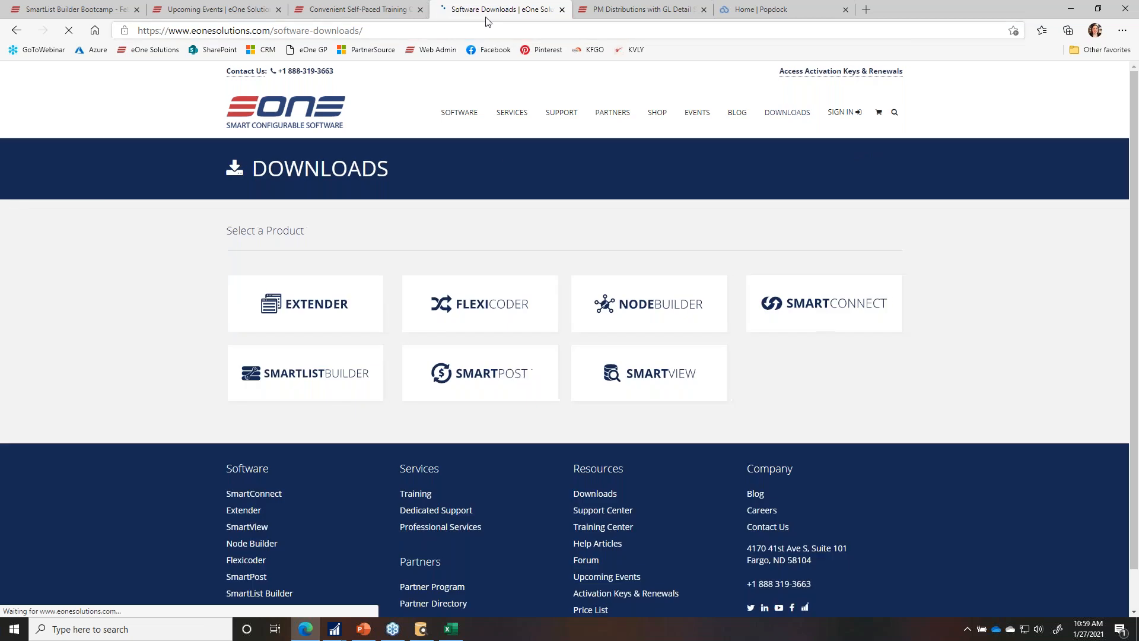
click(337, 383)
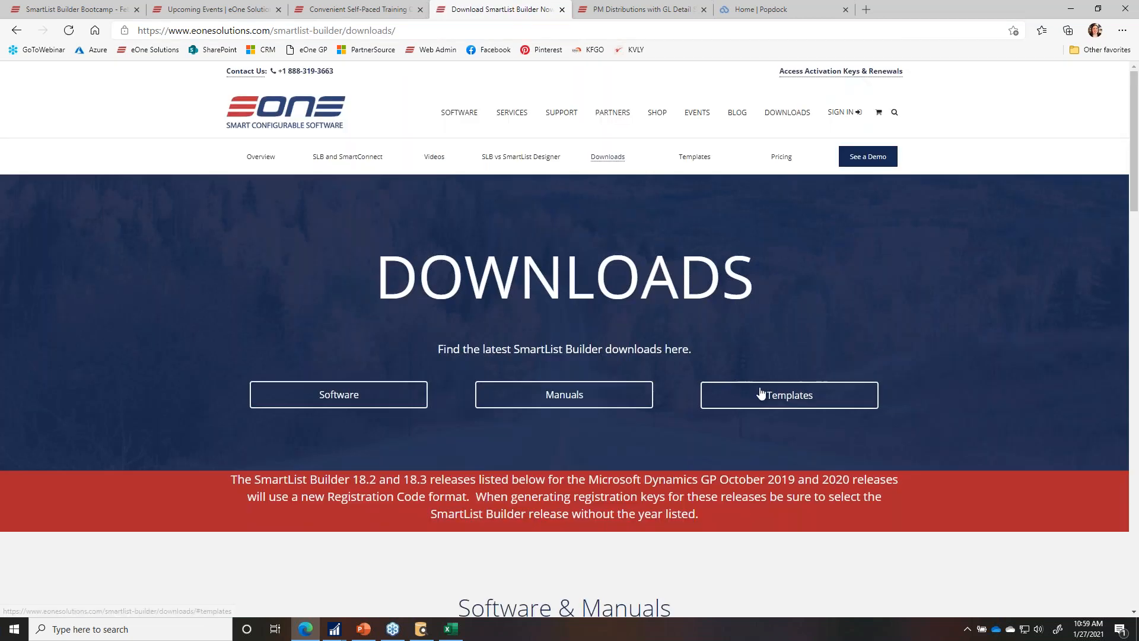
click(761, 394)
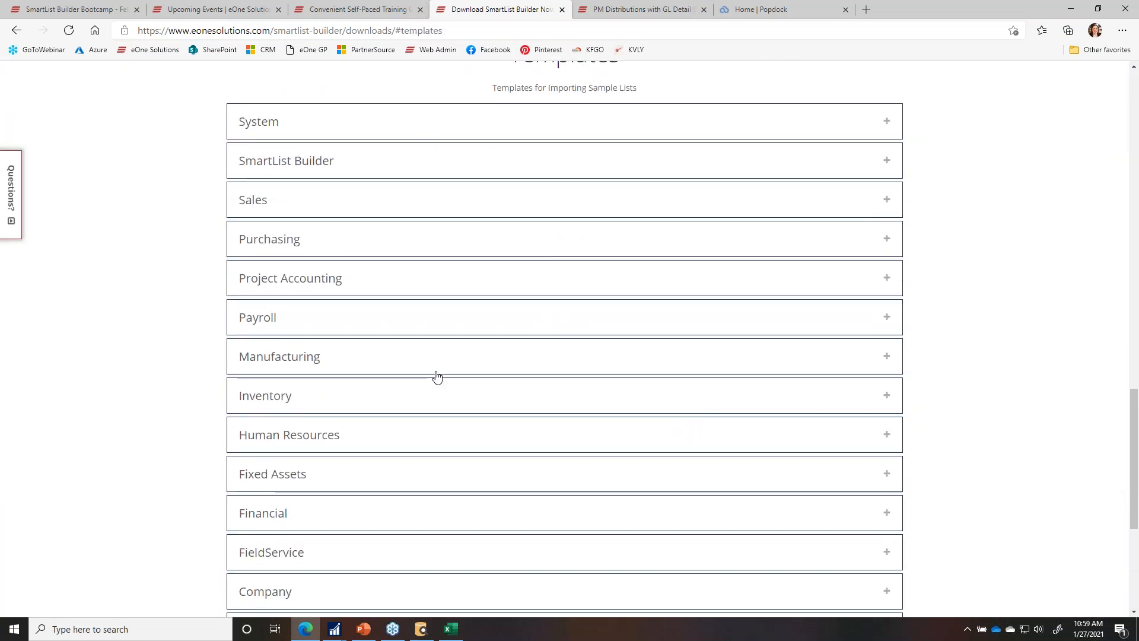
Step: Browse the Human Resources templates, then collapse them and expand the Purchasing templates
click(382, 437)
scroll(398, 456, down, 6)
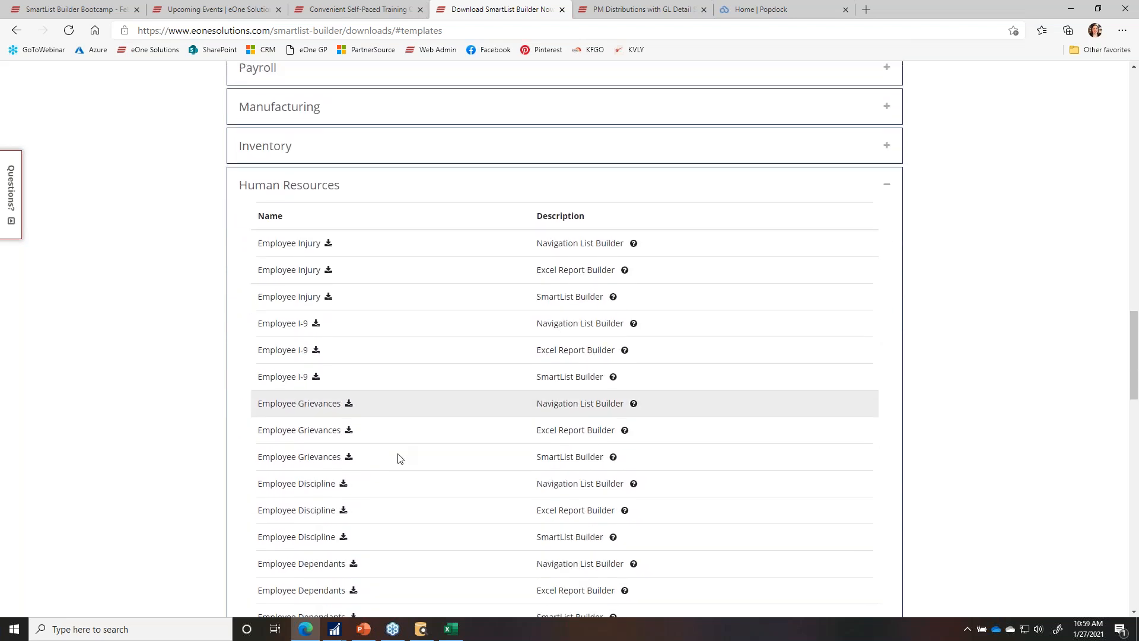
scroll(416, 427, down, 6)
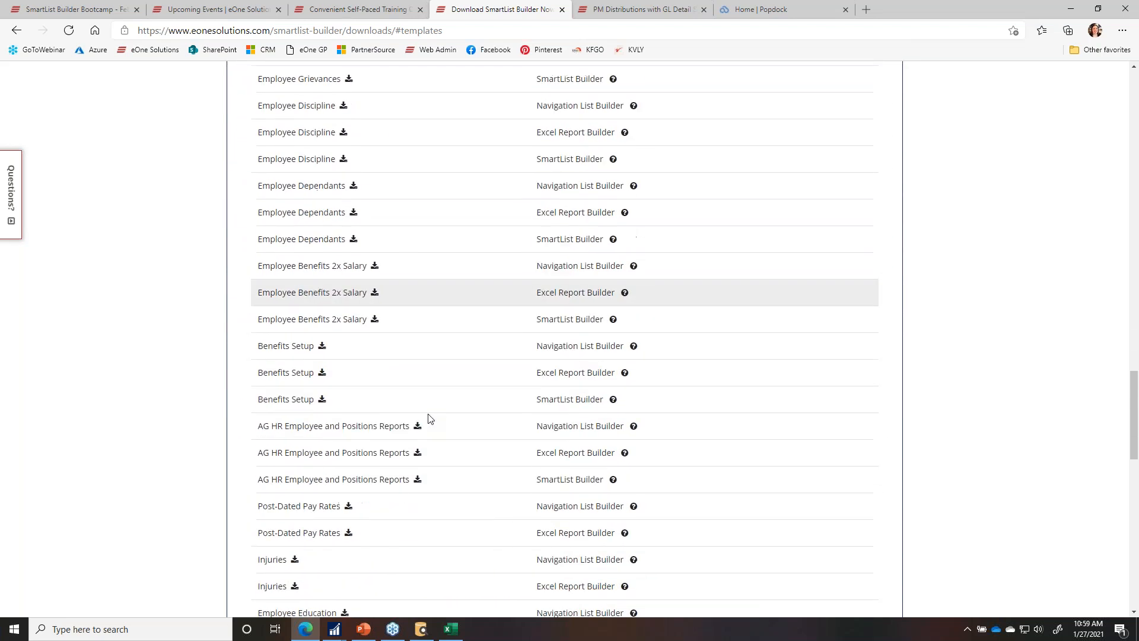
scroll(442, 399, up, 8)
scroll(427, 439, up, 3)
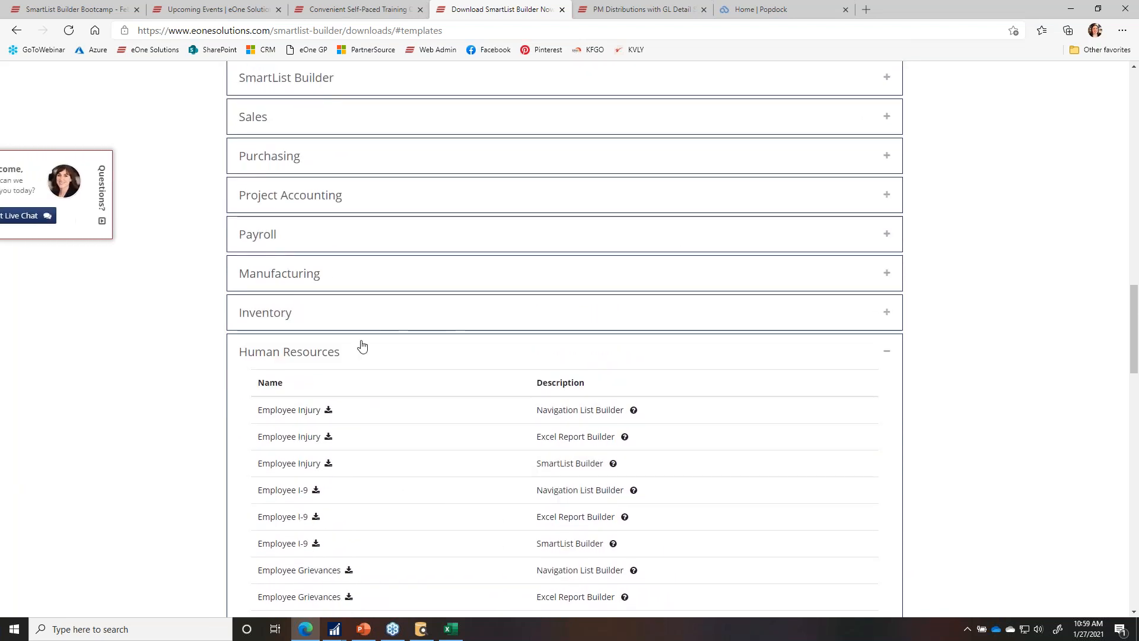
click(354, 354)
click(319, 169)
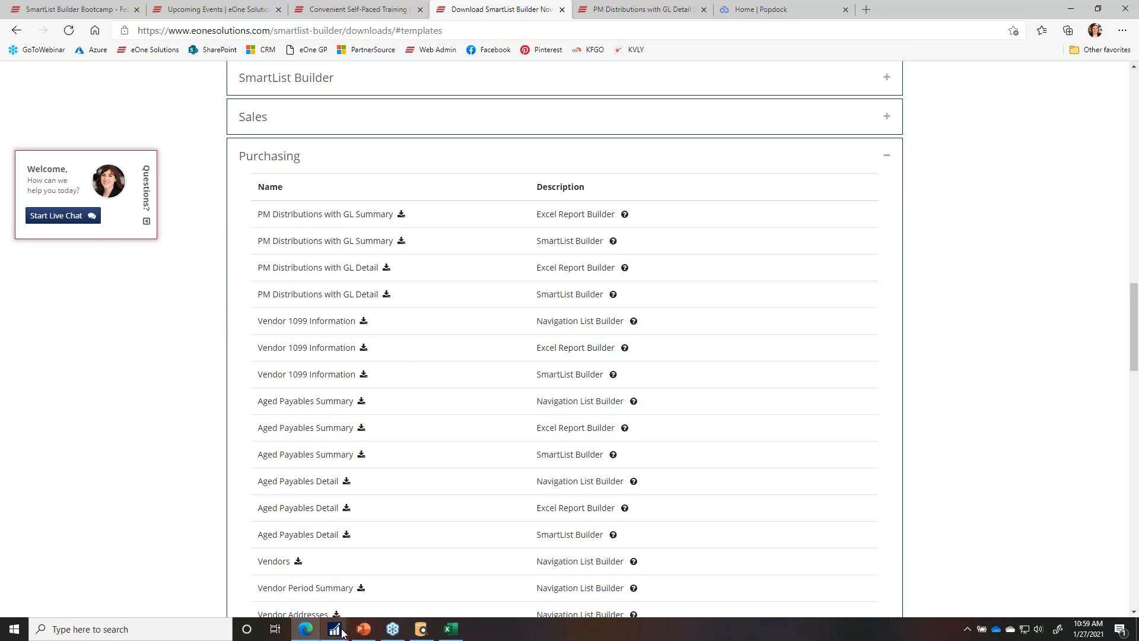
mouse_move(344, 632)
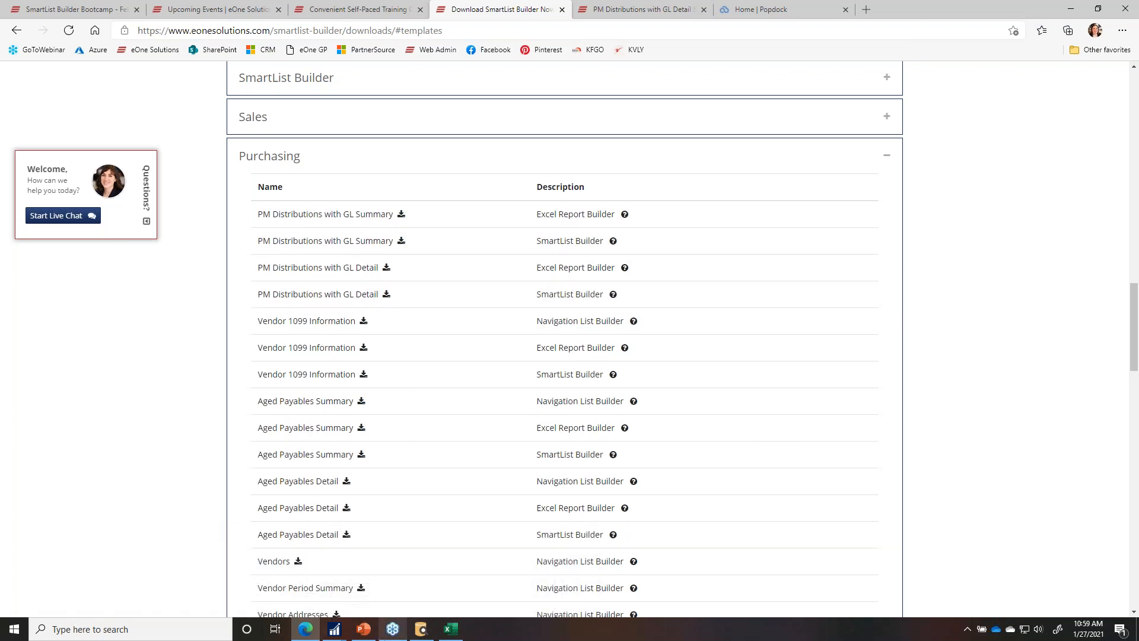
Step: Open the SmartList Builder Import dialog from the Tools menu in Dynamics GP
click(184, 599)
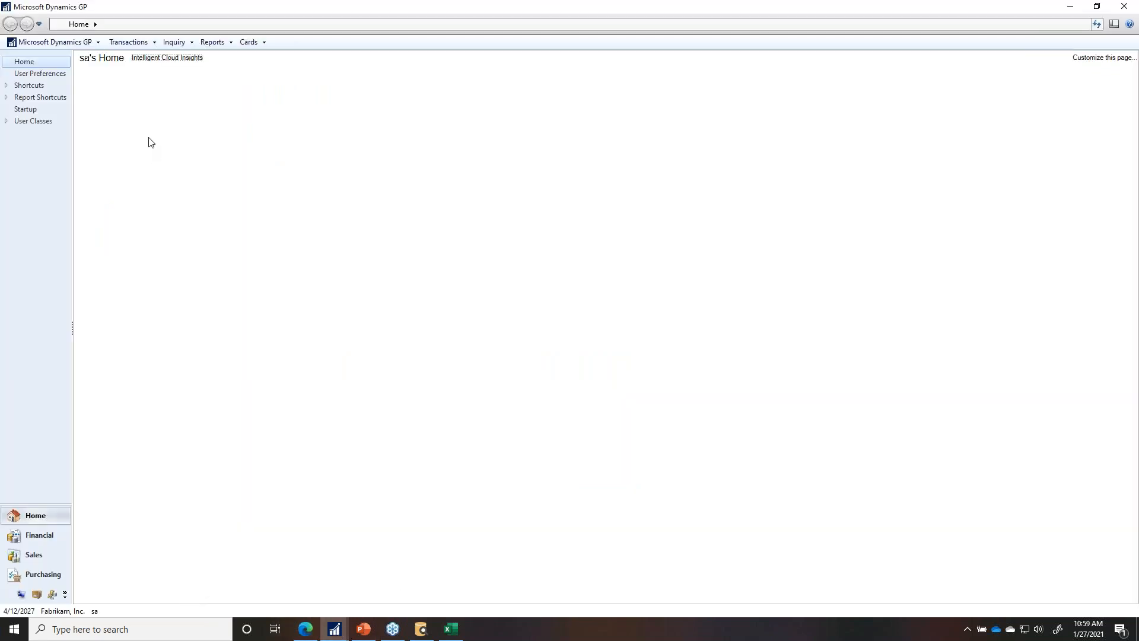
click(72, 42)
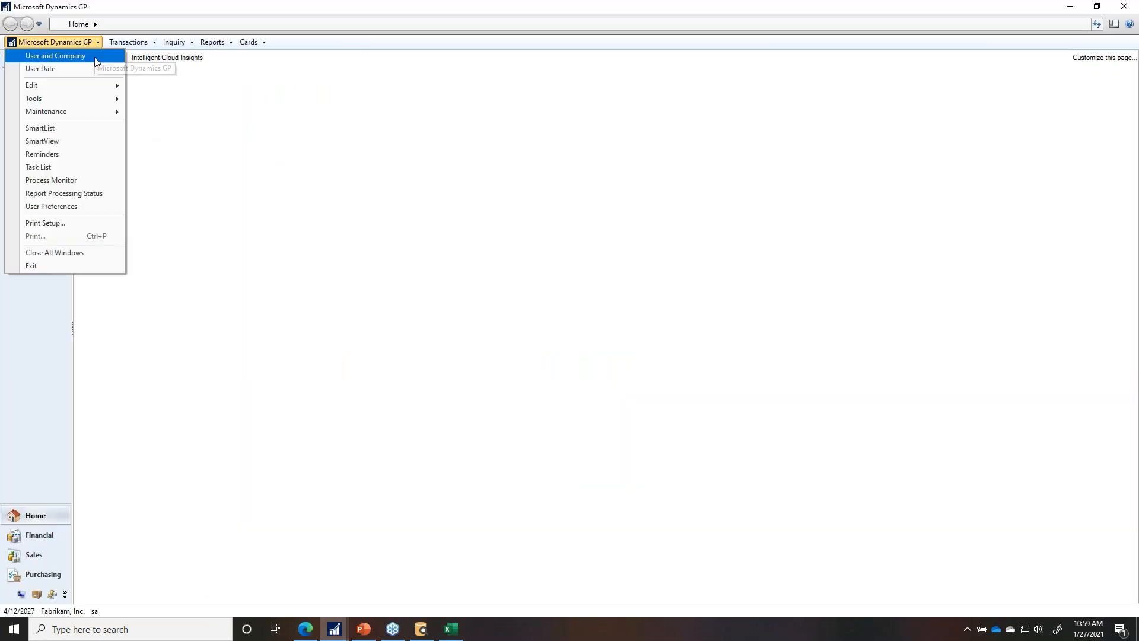
mouse_move(83, 98)
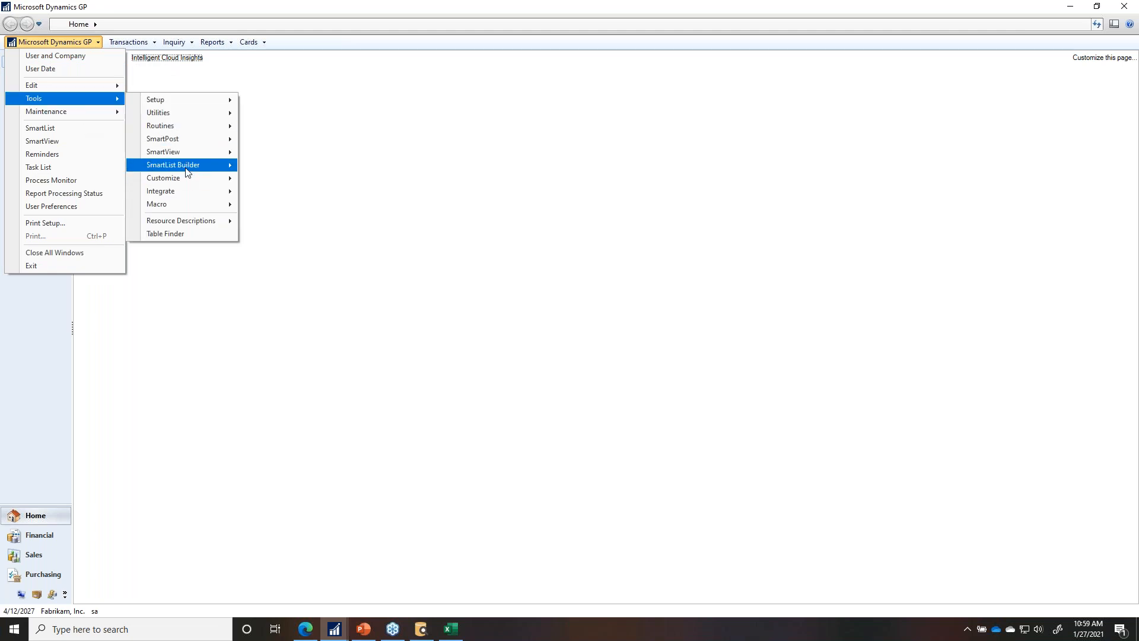
mouse_move(188, 166)
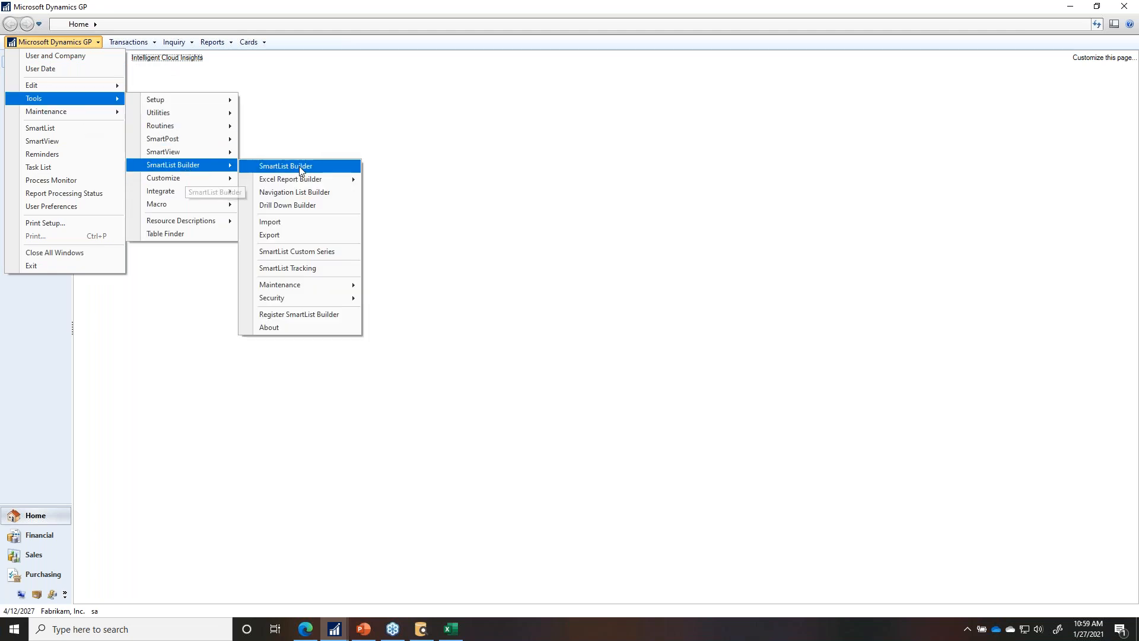
click(292, 224)
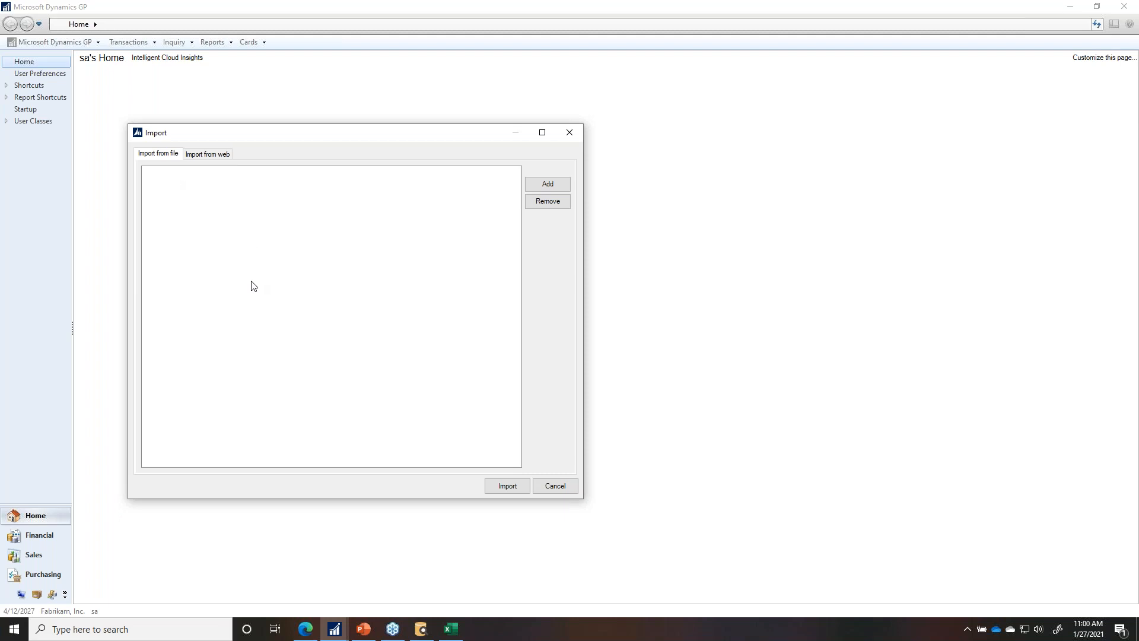
Step: On Import from web, switch Series from Purchasing to Financial and import the Financial Batches template
click(214, 156)
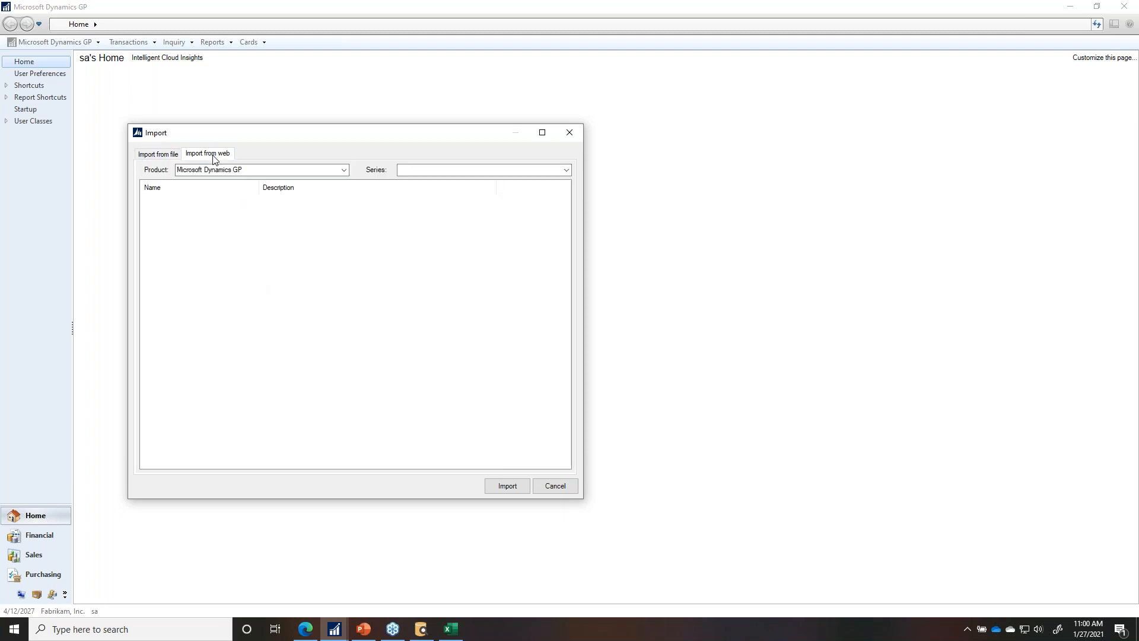
click(457, 169)
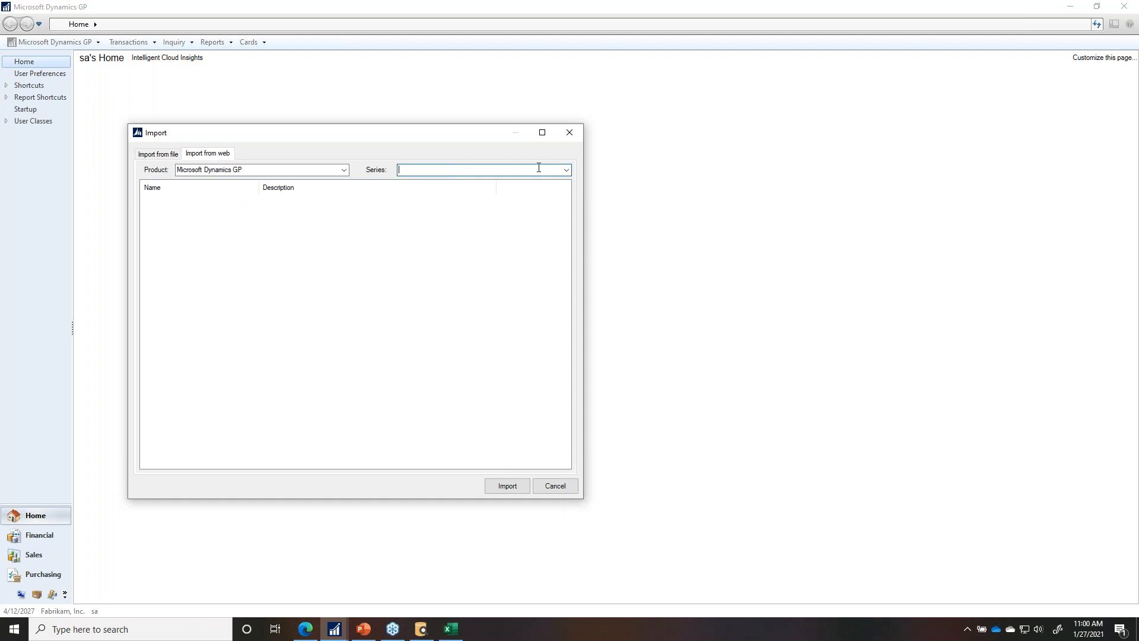
click(566, 169)
click(427, 200)
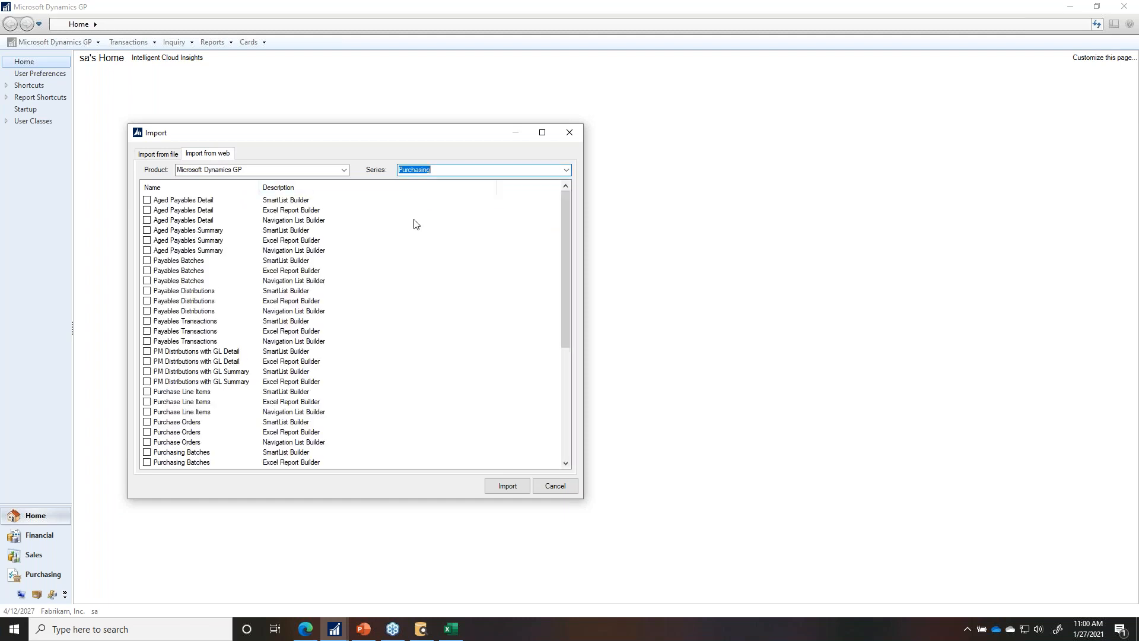
click(566, 169)
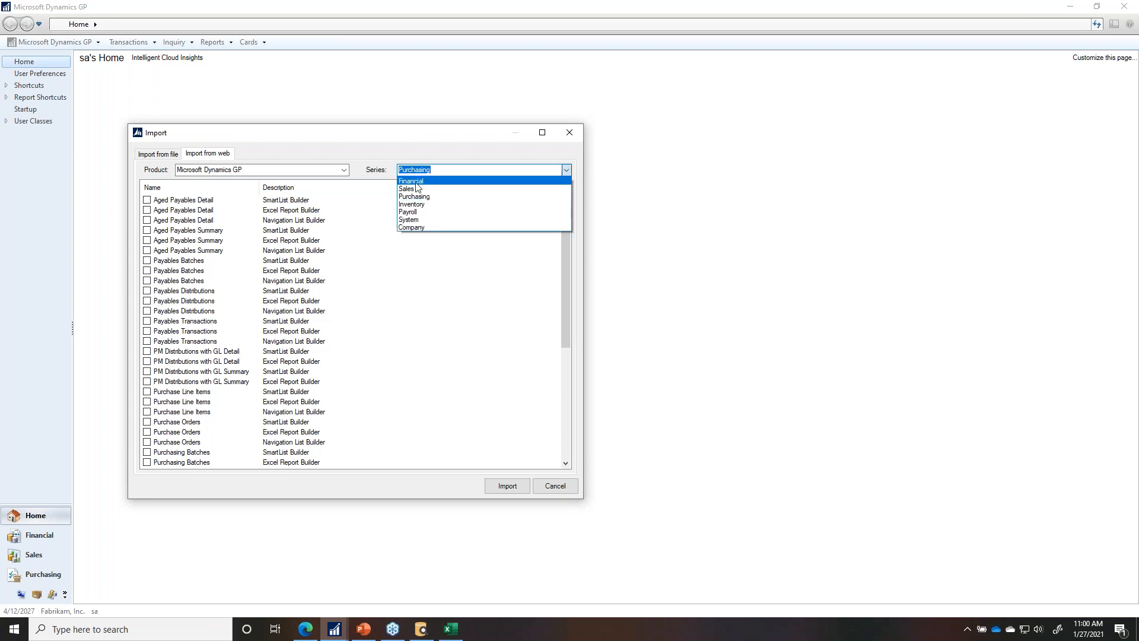
click(415, 181)
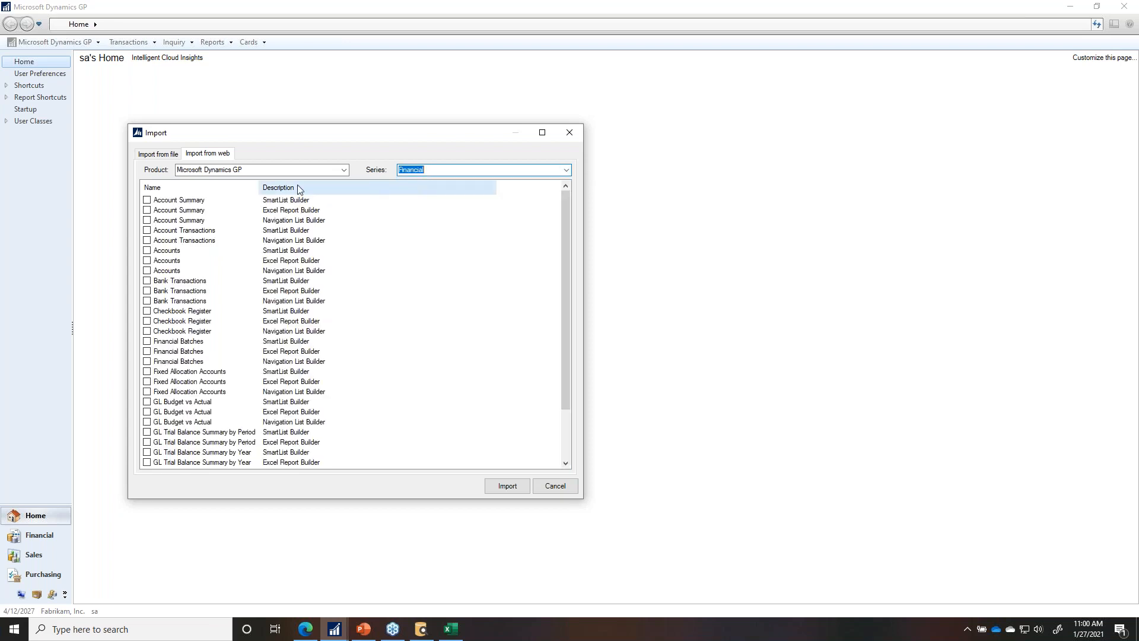
click(147, 342)
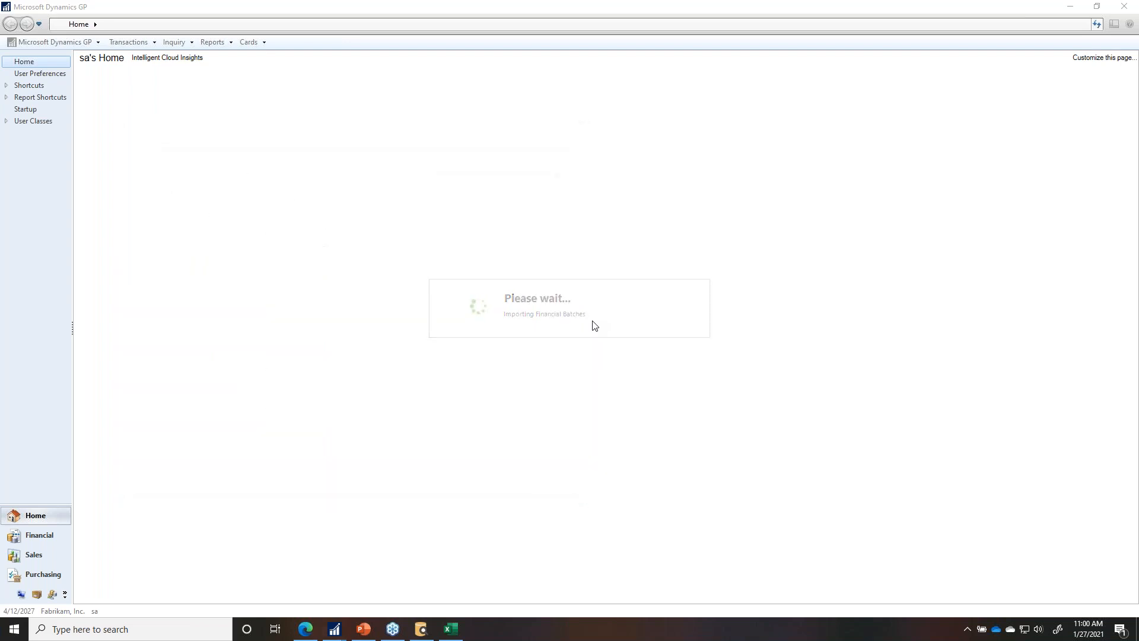
click(335, 629)
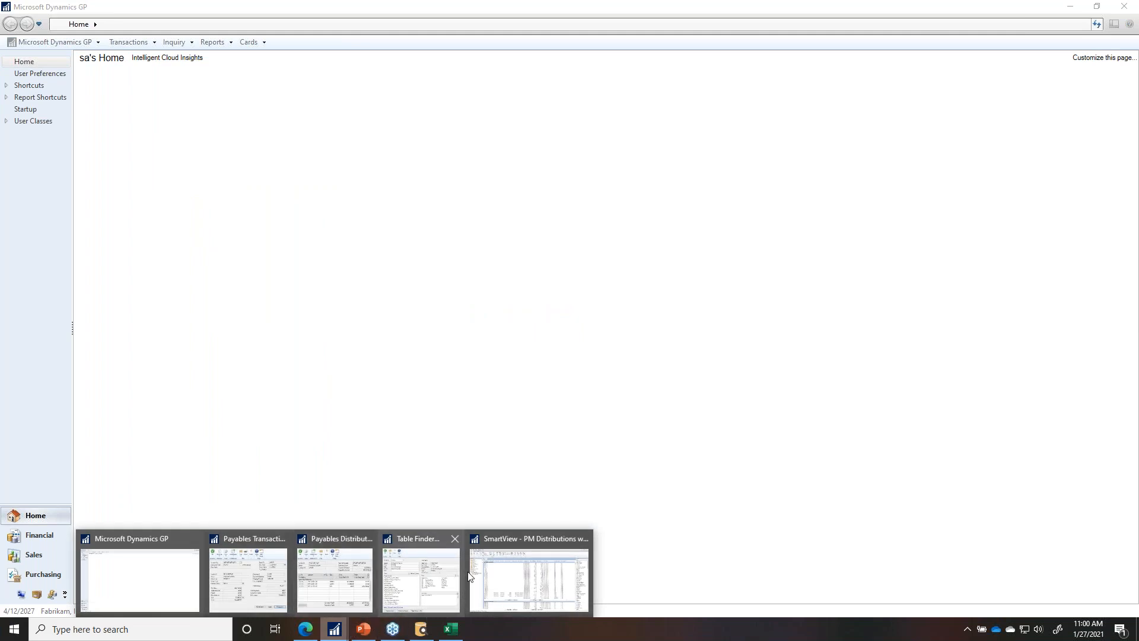
Step: Open the SmartList Builder window from Tools > SmartList Builder
click(422, 578)
click(51, 45)
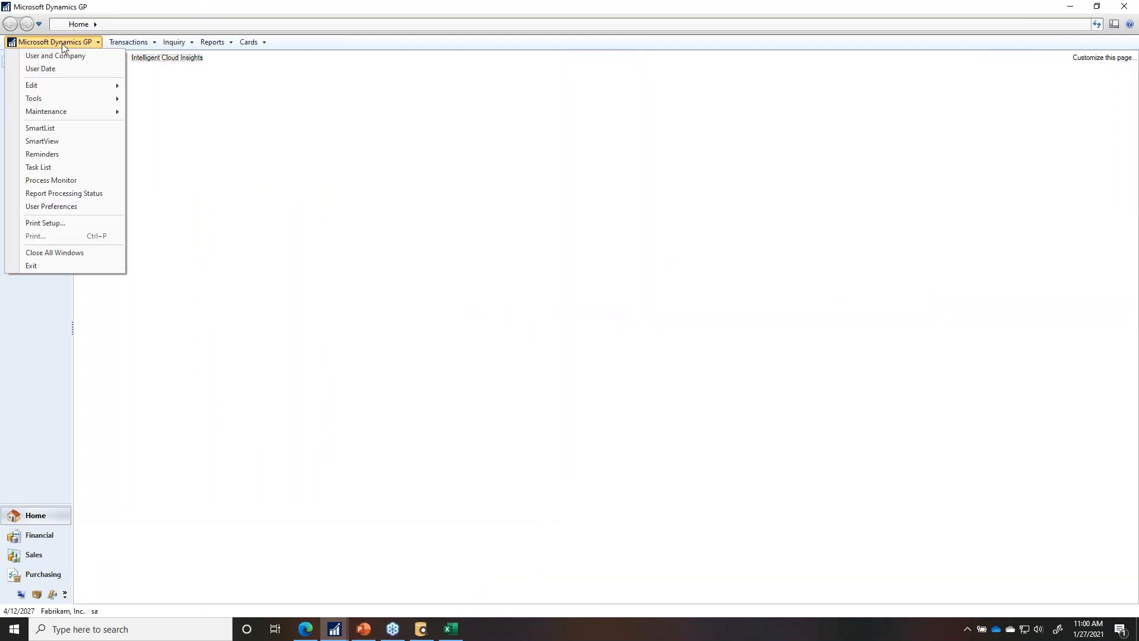
mouse_move(55, 98)
mouse_move(193, 168)
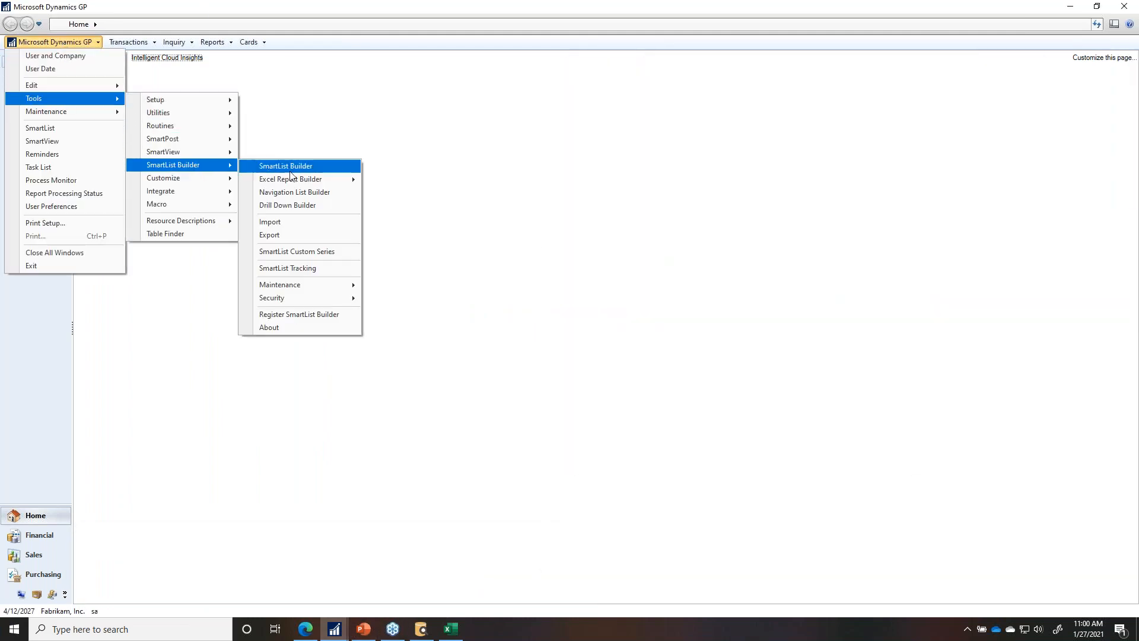
click(297, 169)
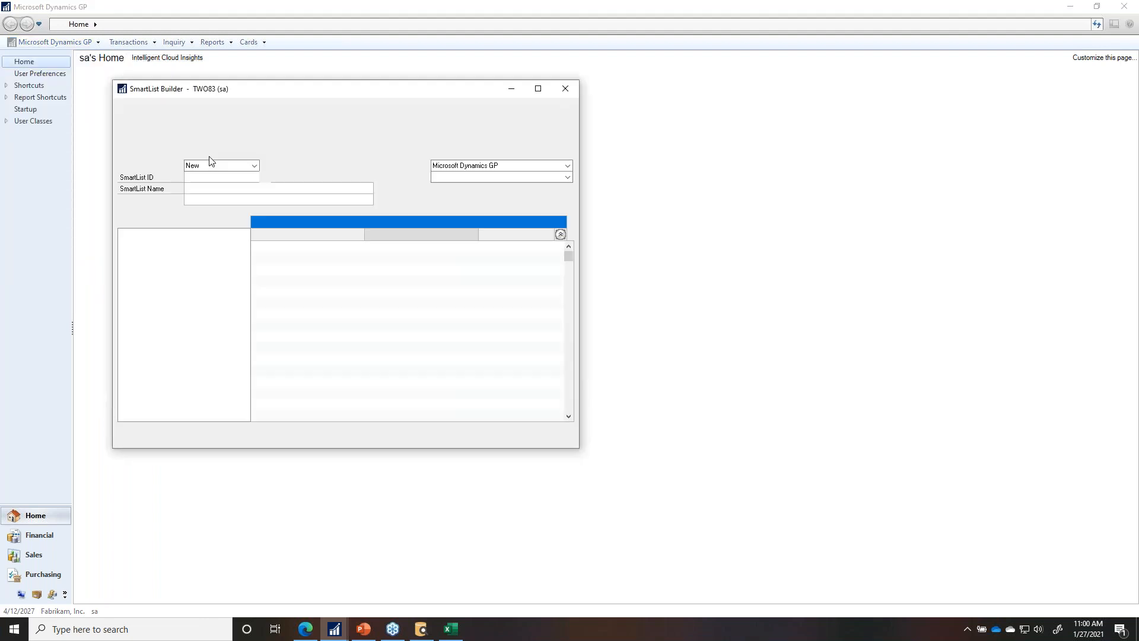
Step: Look up the GL_BATCH Financial Batches SmartList, open it, and confirm its deletion
click(264, 177)
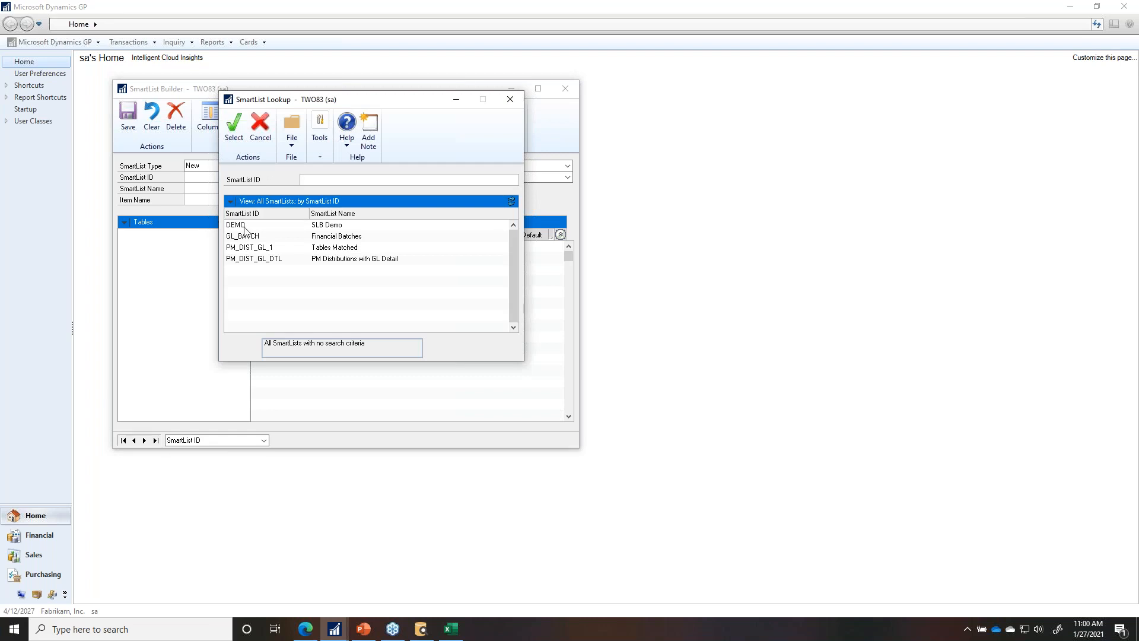
double_click(249, 236)
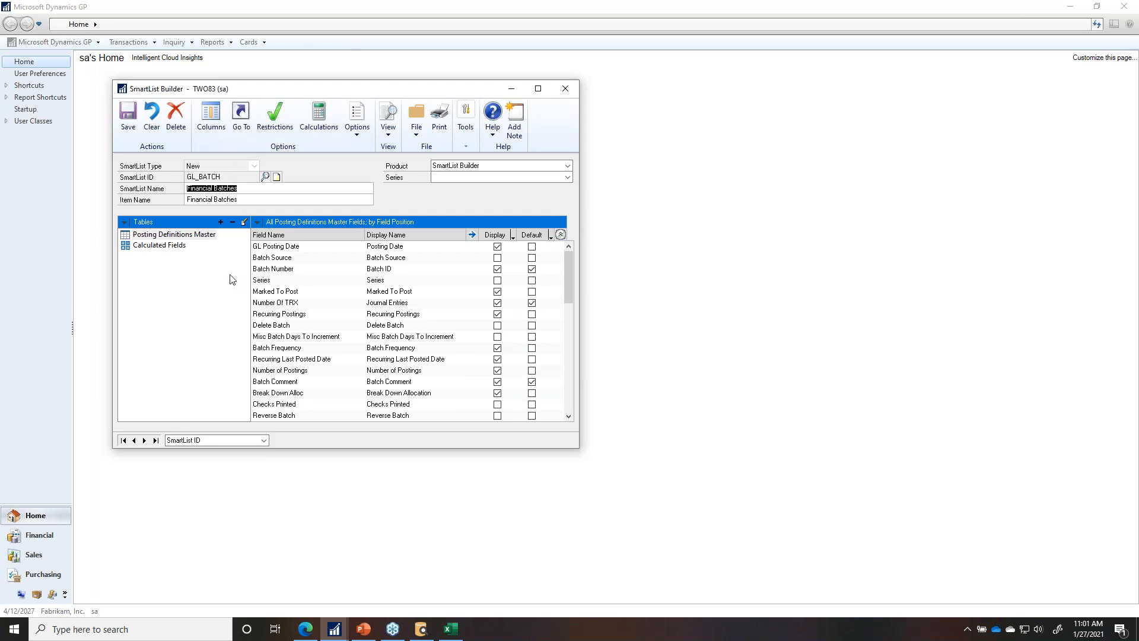
click(176, 117)
click(553, 350)
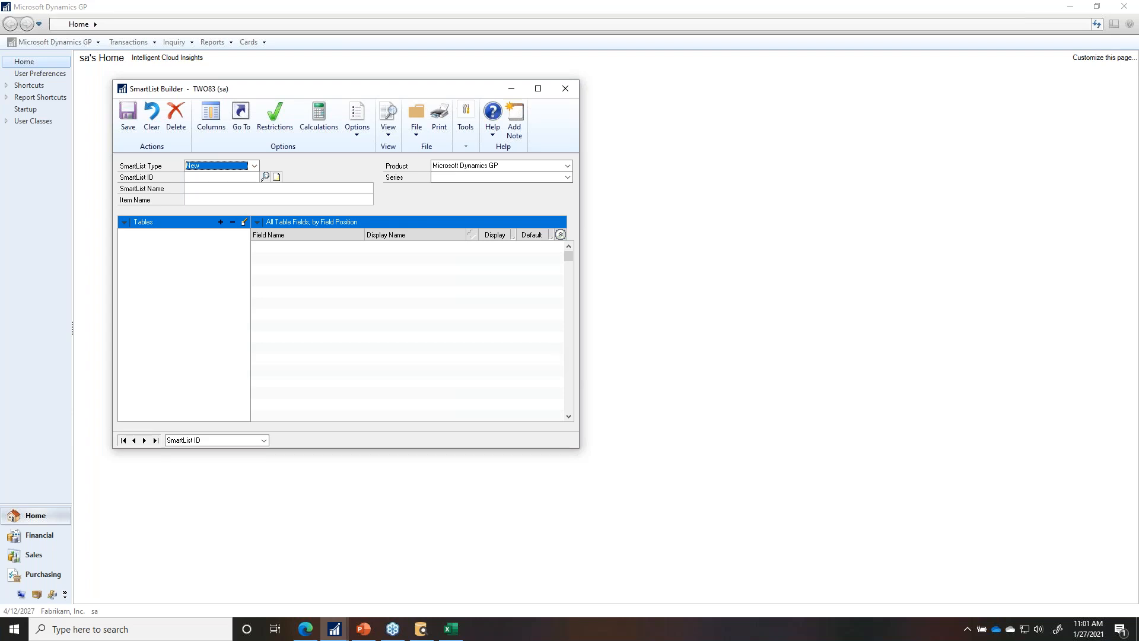
Step: Expand the System section on the eOne Templates page and scroll through its templates
click(312, 631)
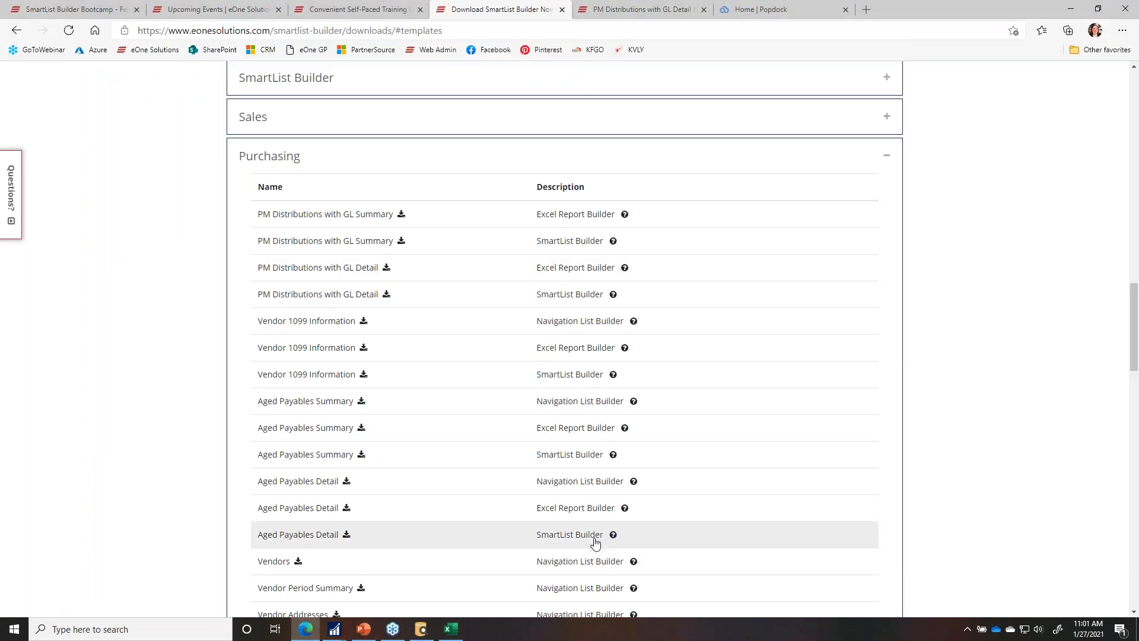
scroll(610, 501, up, 1)
scroll(610, 501, up, 3)
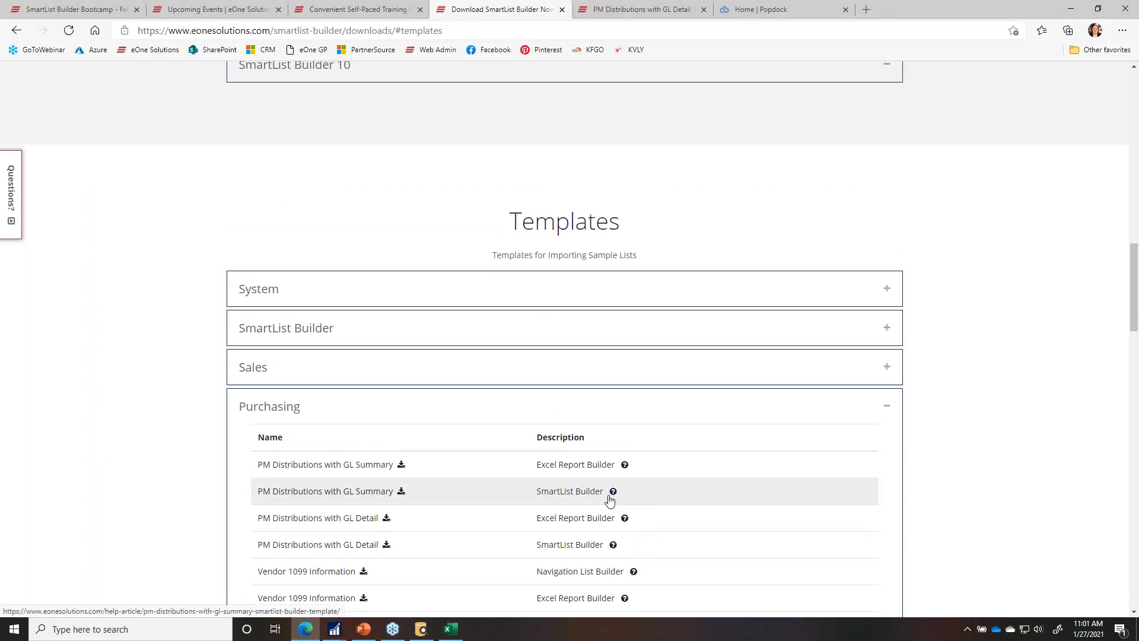
scroll(610, 500, down, 3)
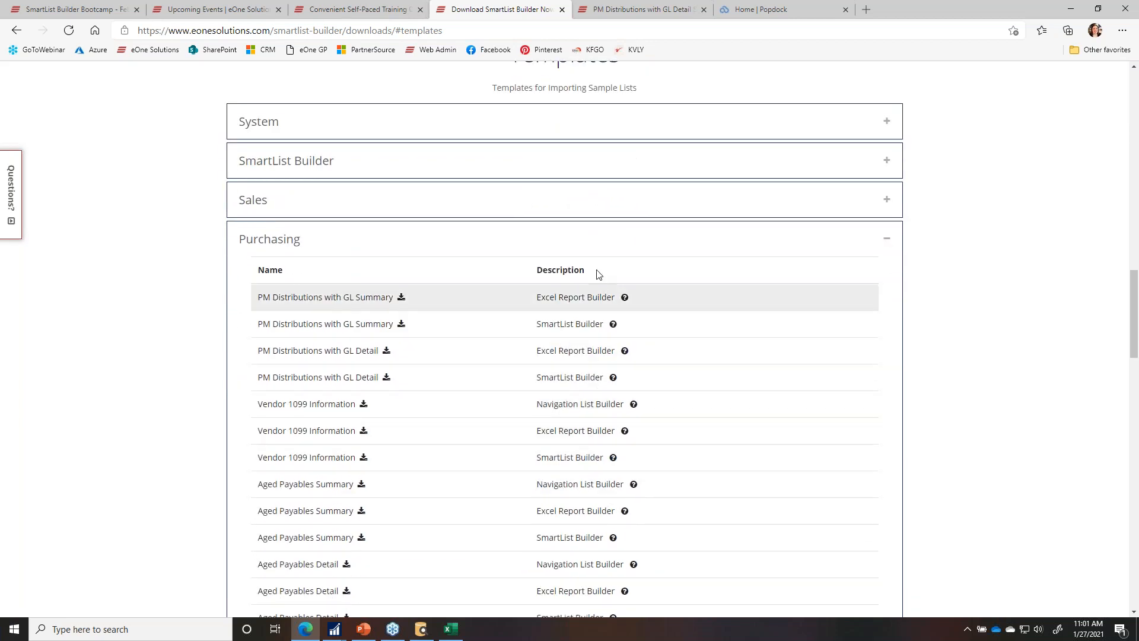
click(575, 132)
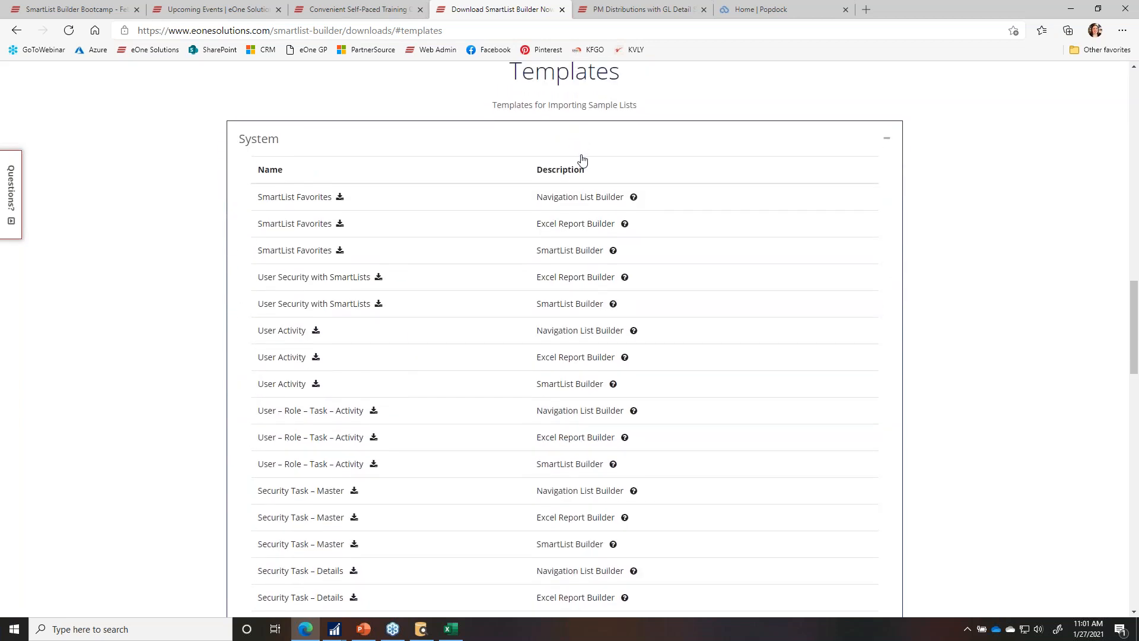
scroll(593, 321, down, 7)
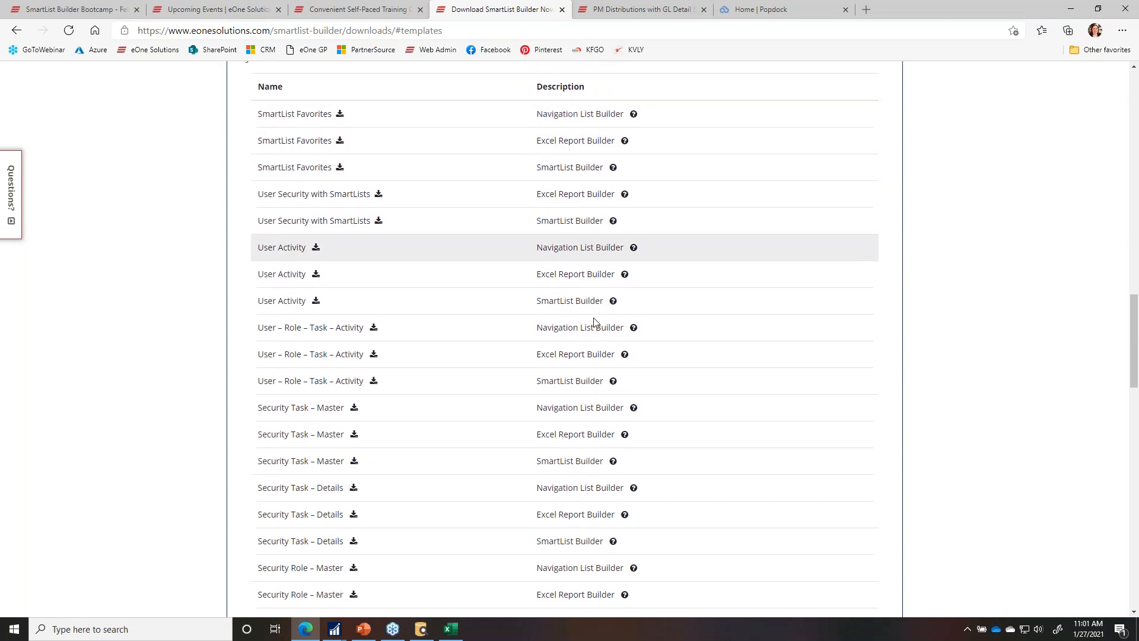
scroll(593, 318, down, 6)
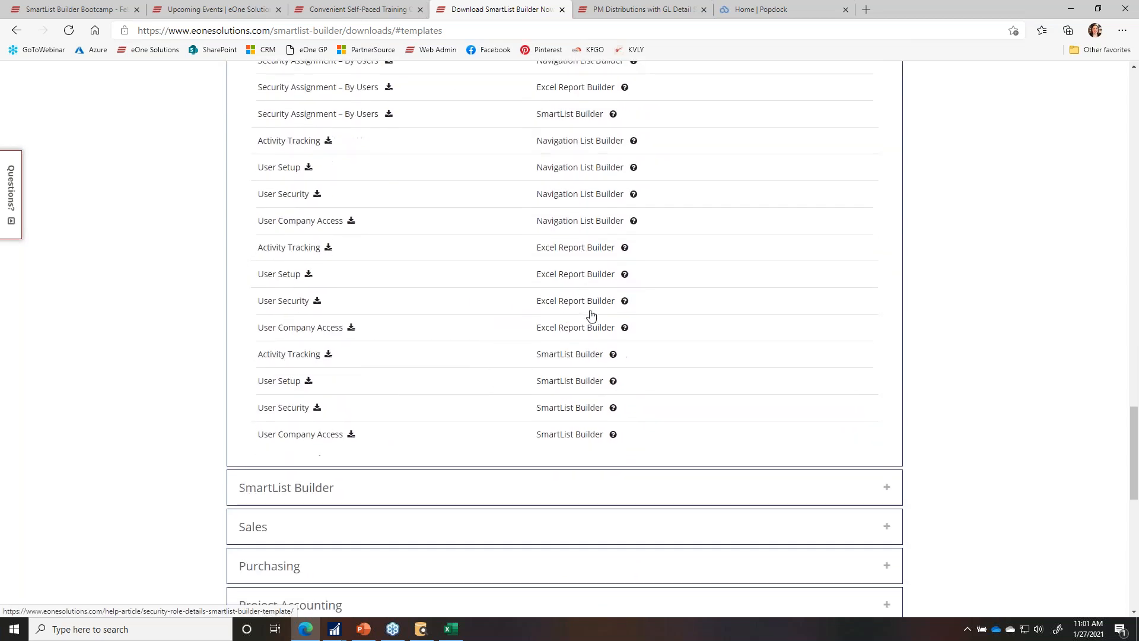
scroll(590, 315, up, 3)
scroll(591, 314, up, 10)
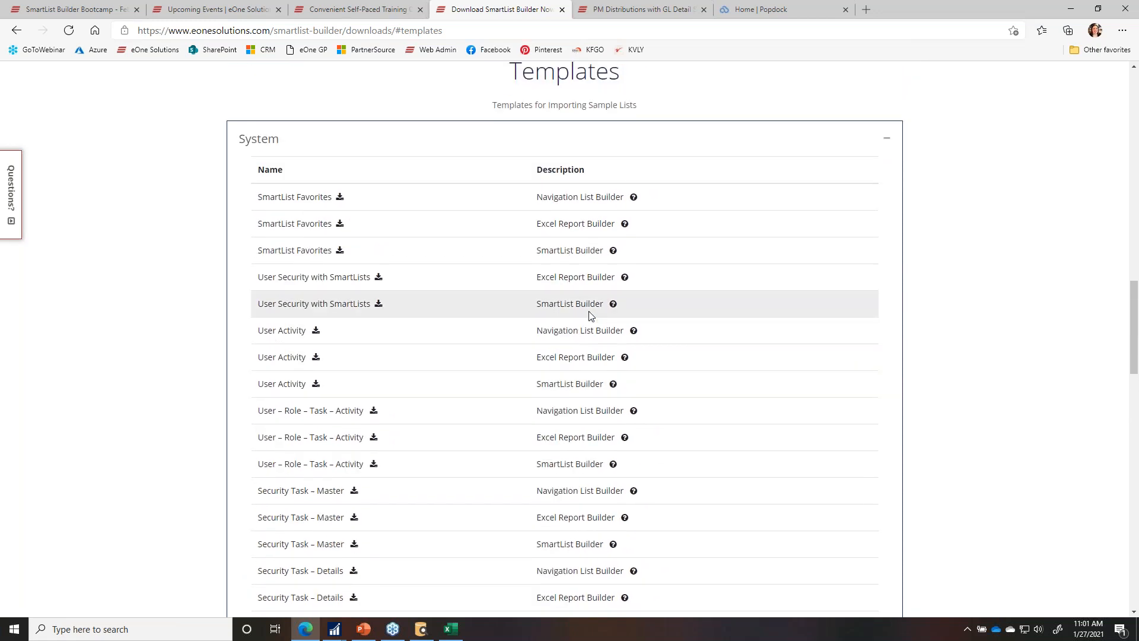
scroll(591, 316, down, 16)
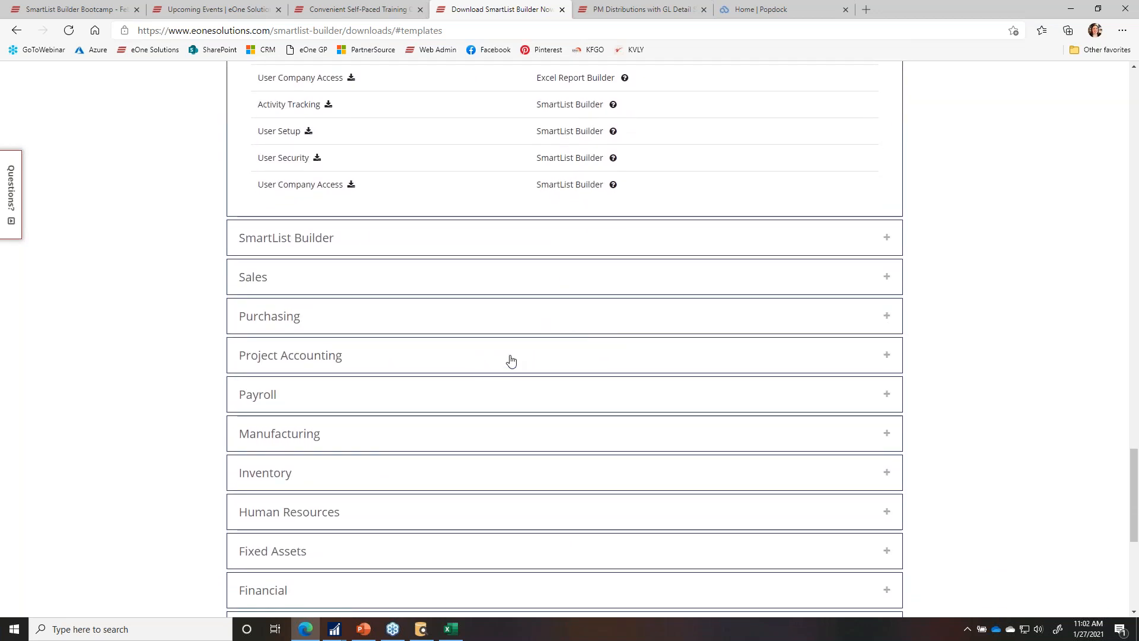
scroll(539, 351, down, 4)
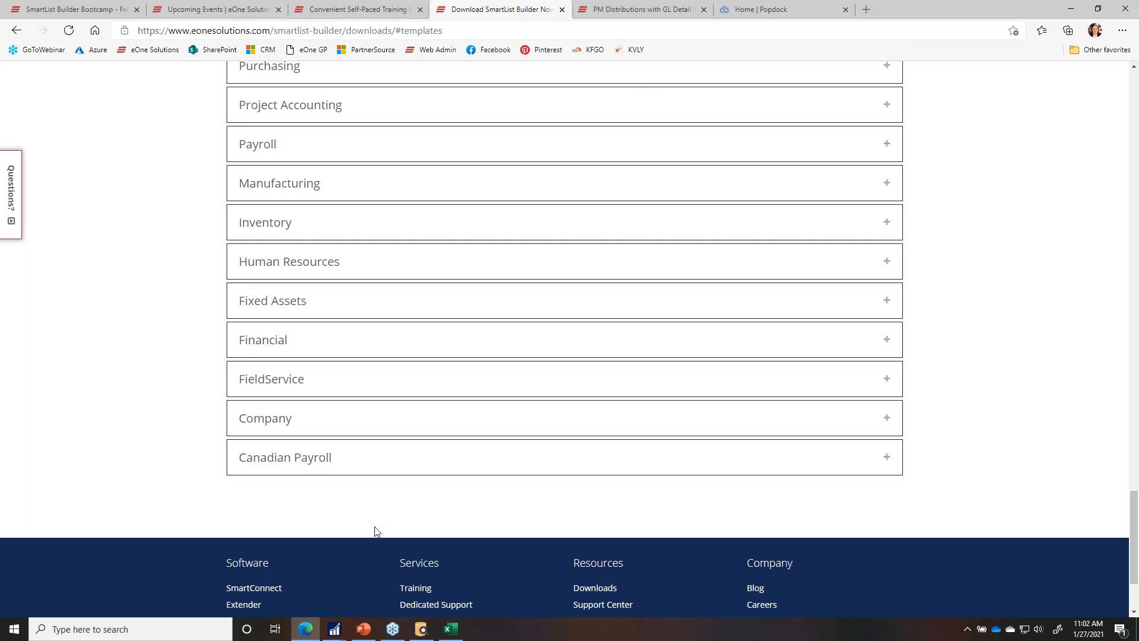
Step: Advance the Getting Started with SmartList Builder slideshow to slide 5, Templates
click(370, 636)
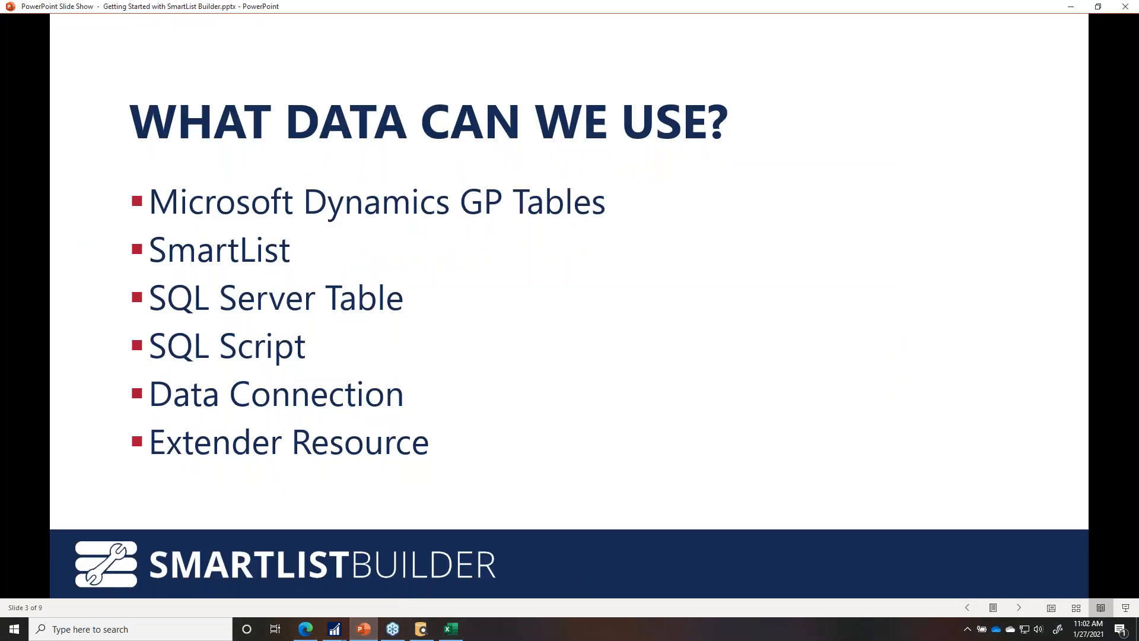
key(Right)
key(Right)
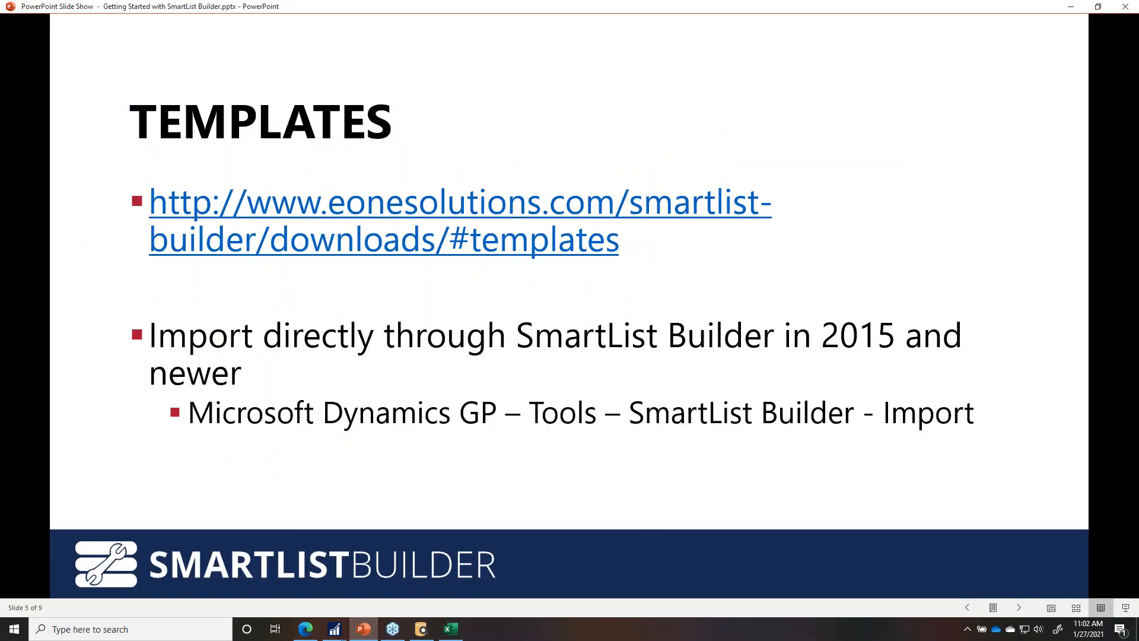
key(Right)
key(Right)
key(Right)
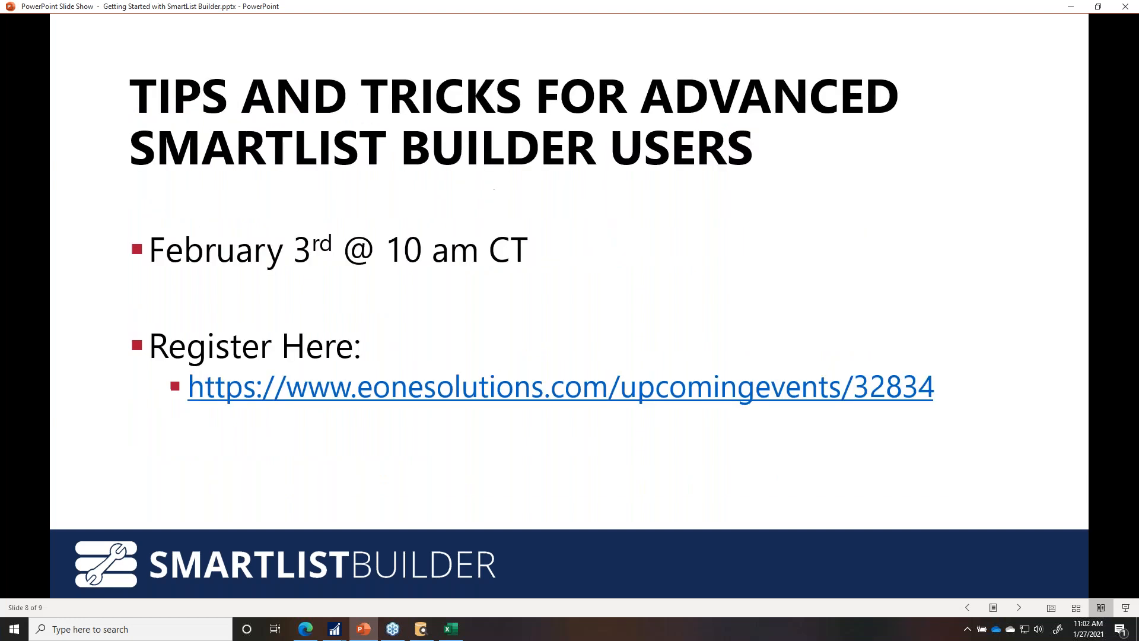